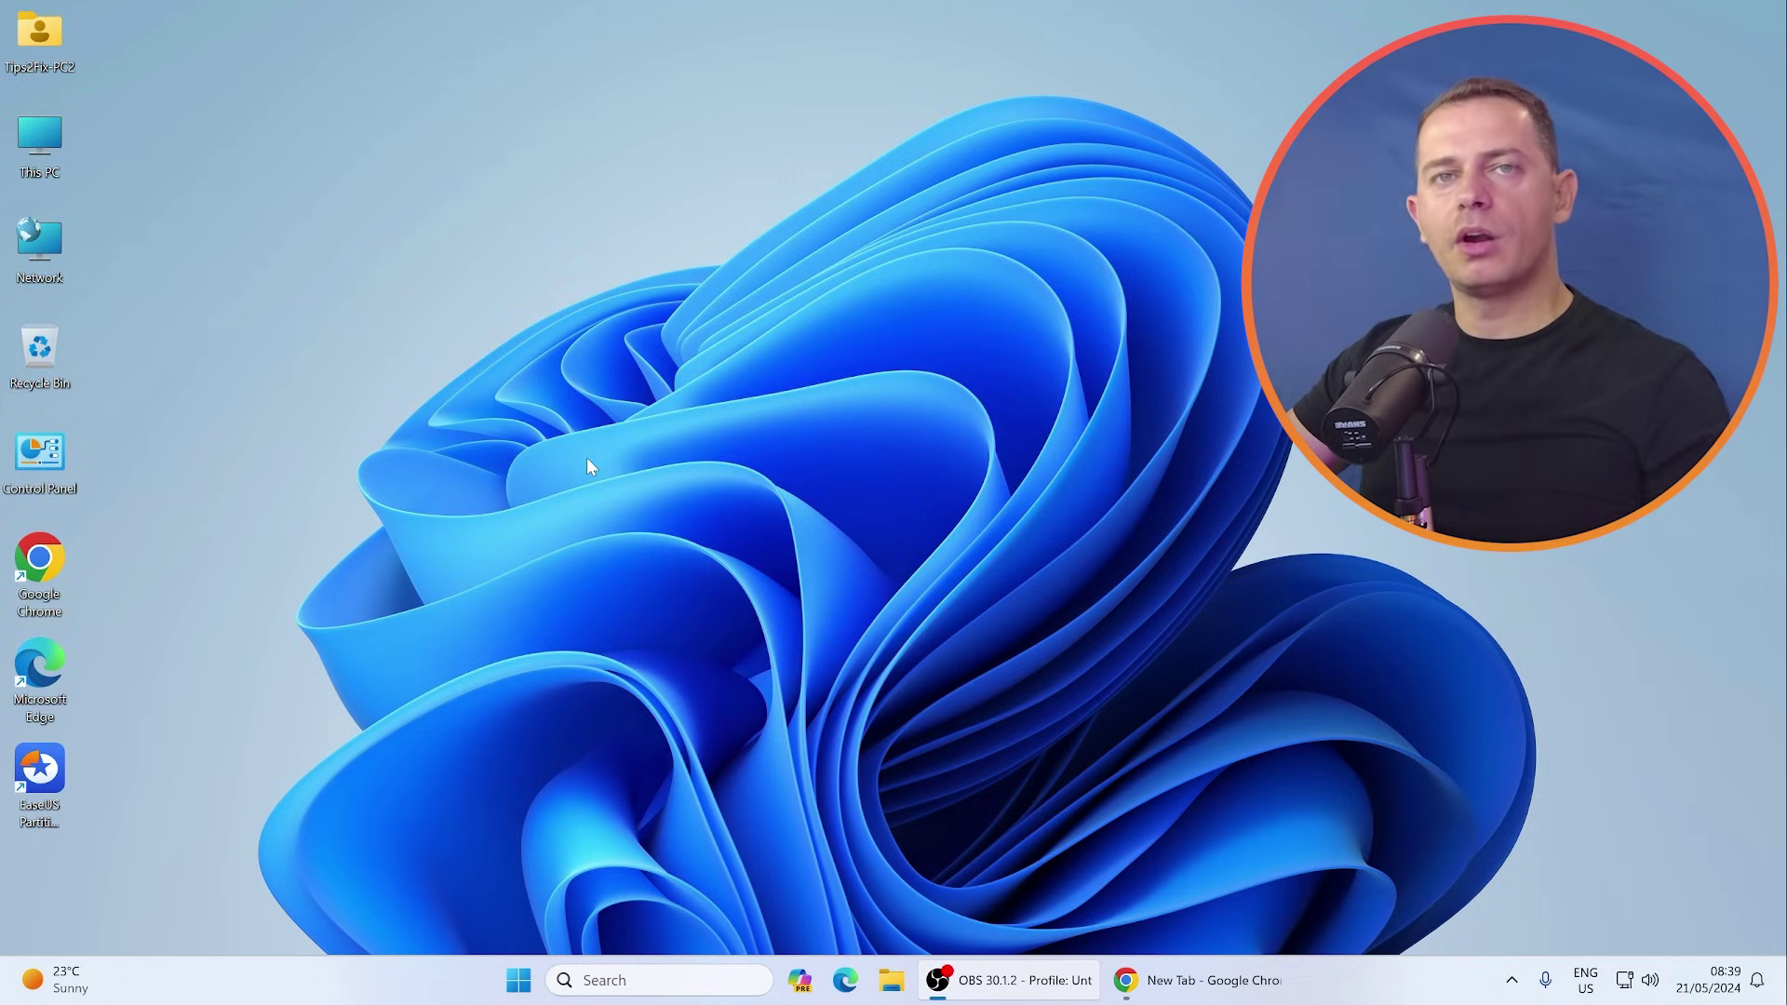
- Check for updates in the Windows Update settings and turn on getting the latest updates as soon as they're available
key(super)
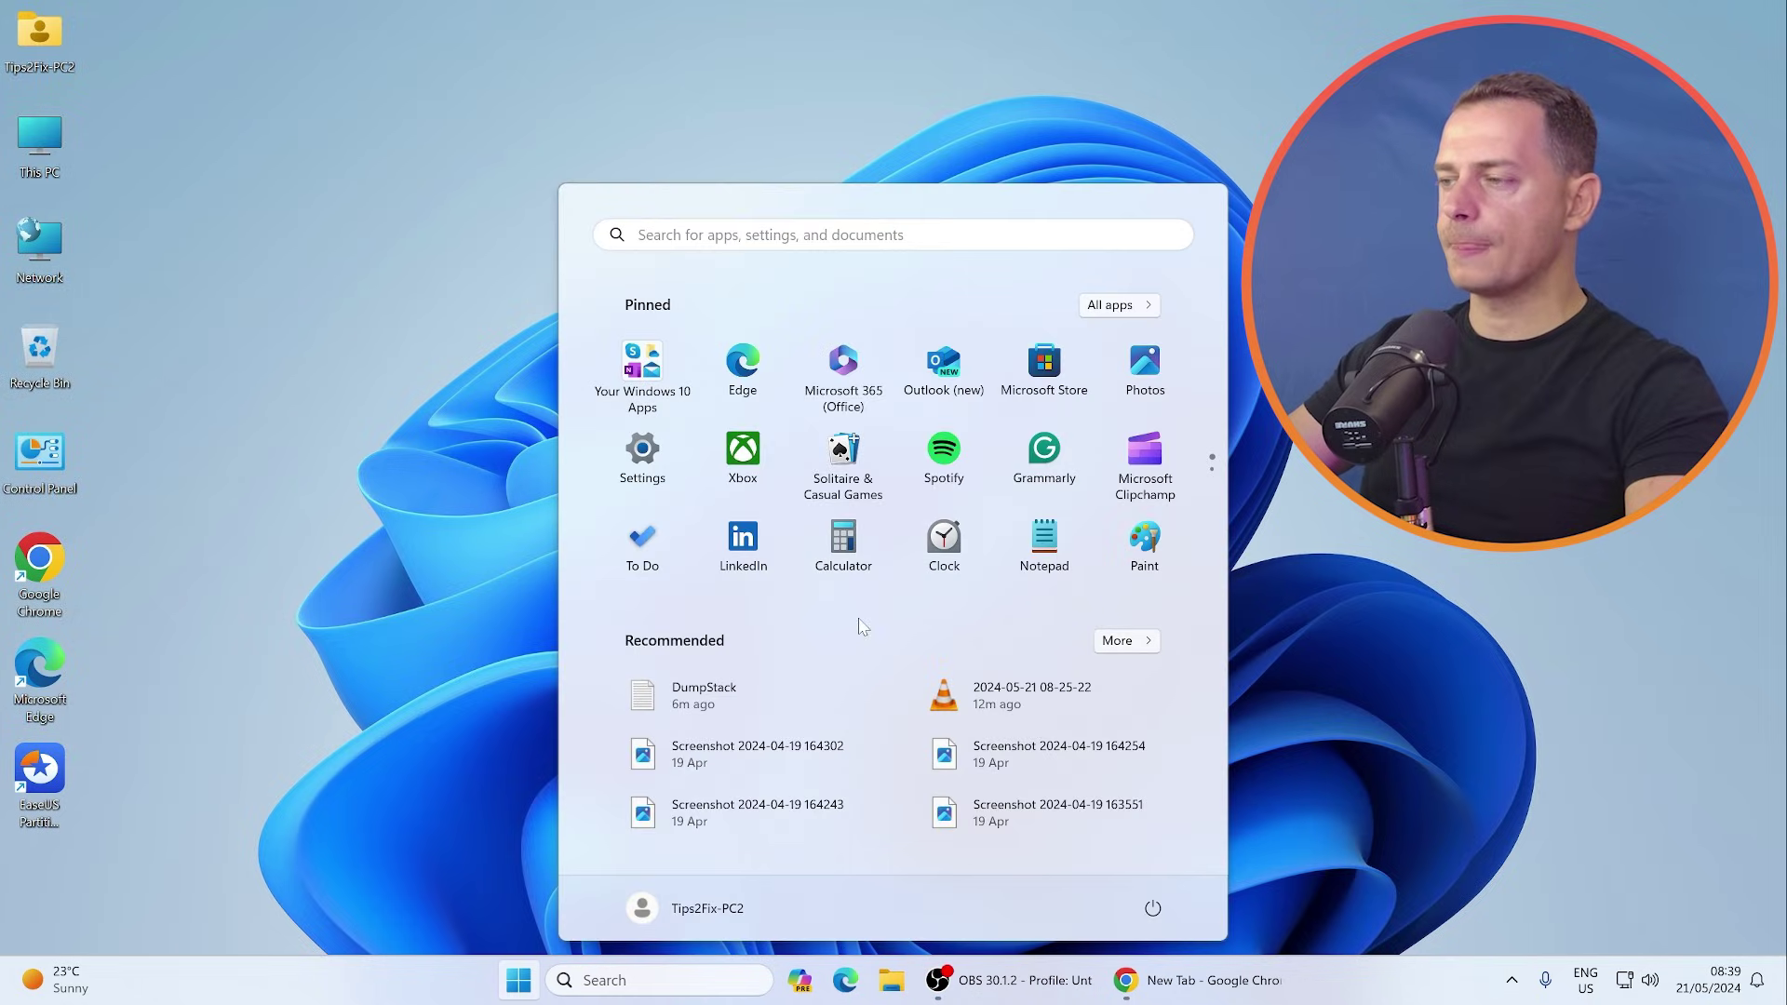
click(652, 458)
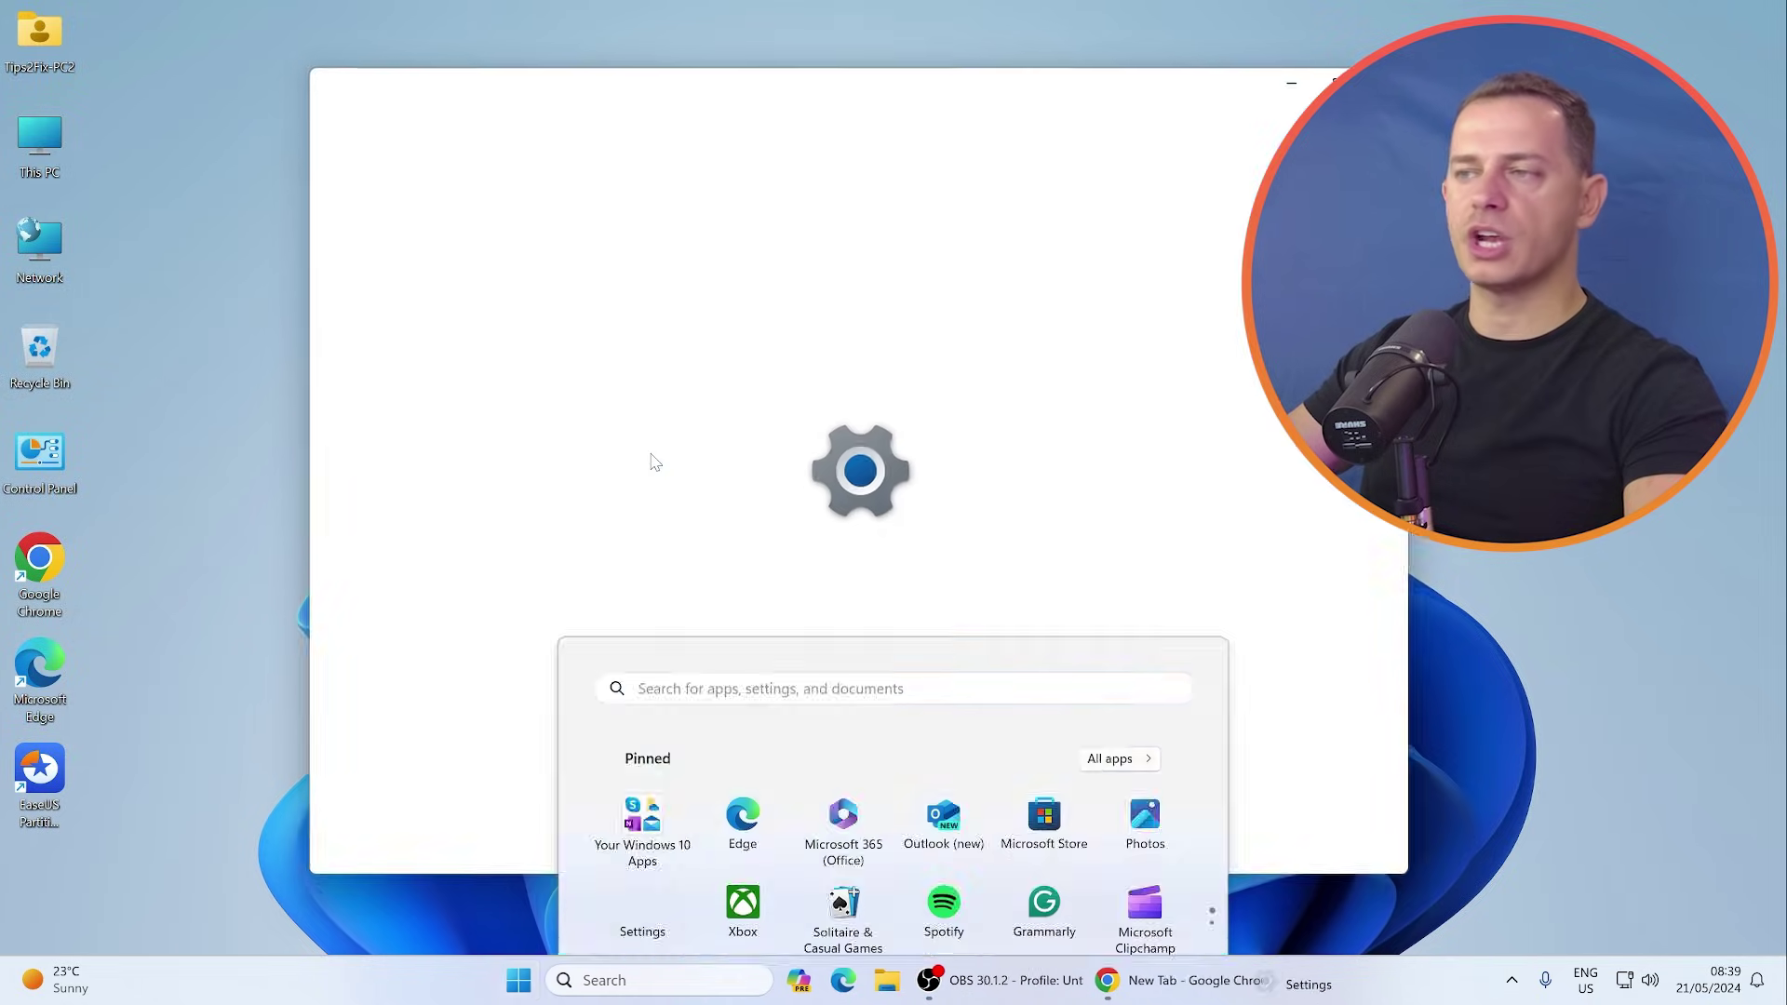
key(super+Up)
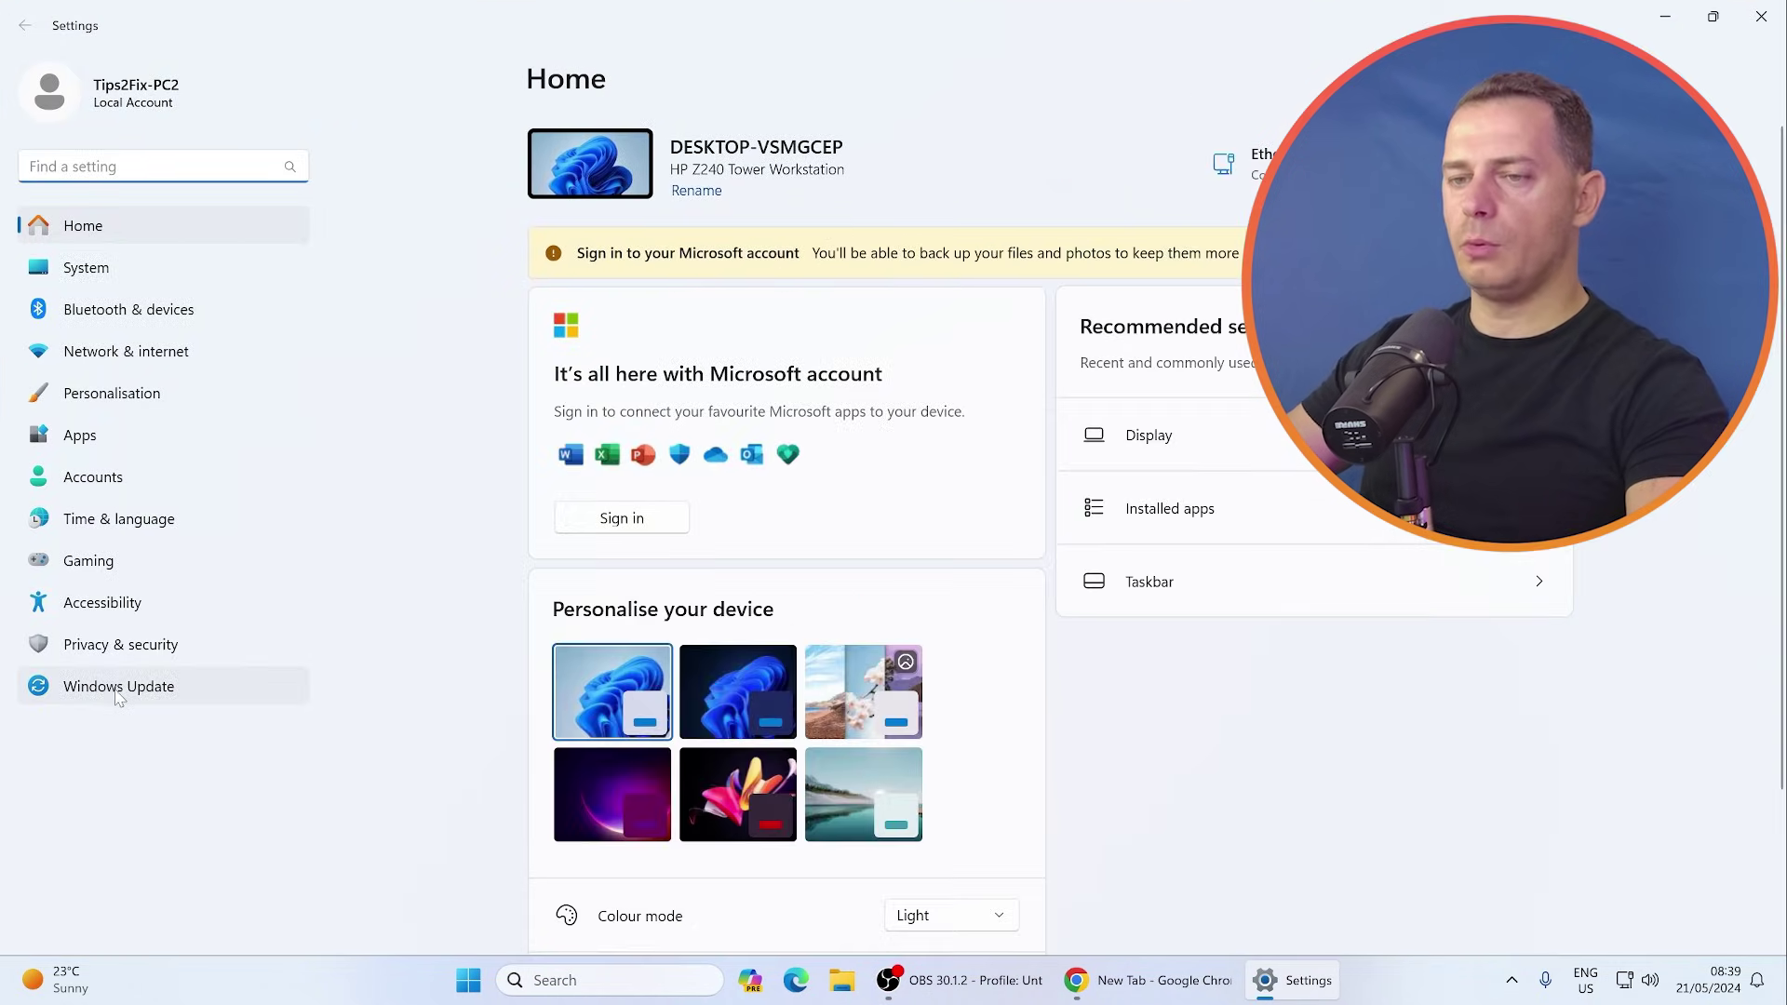
click(120, 689)
click(1493, 175)
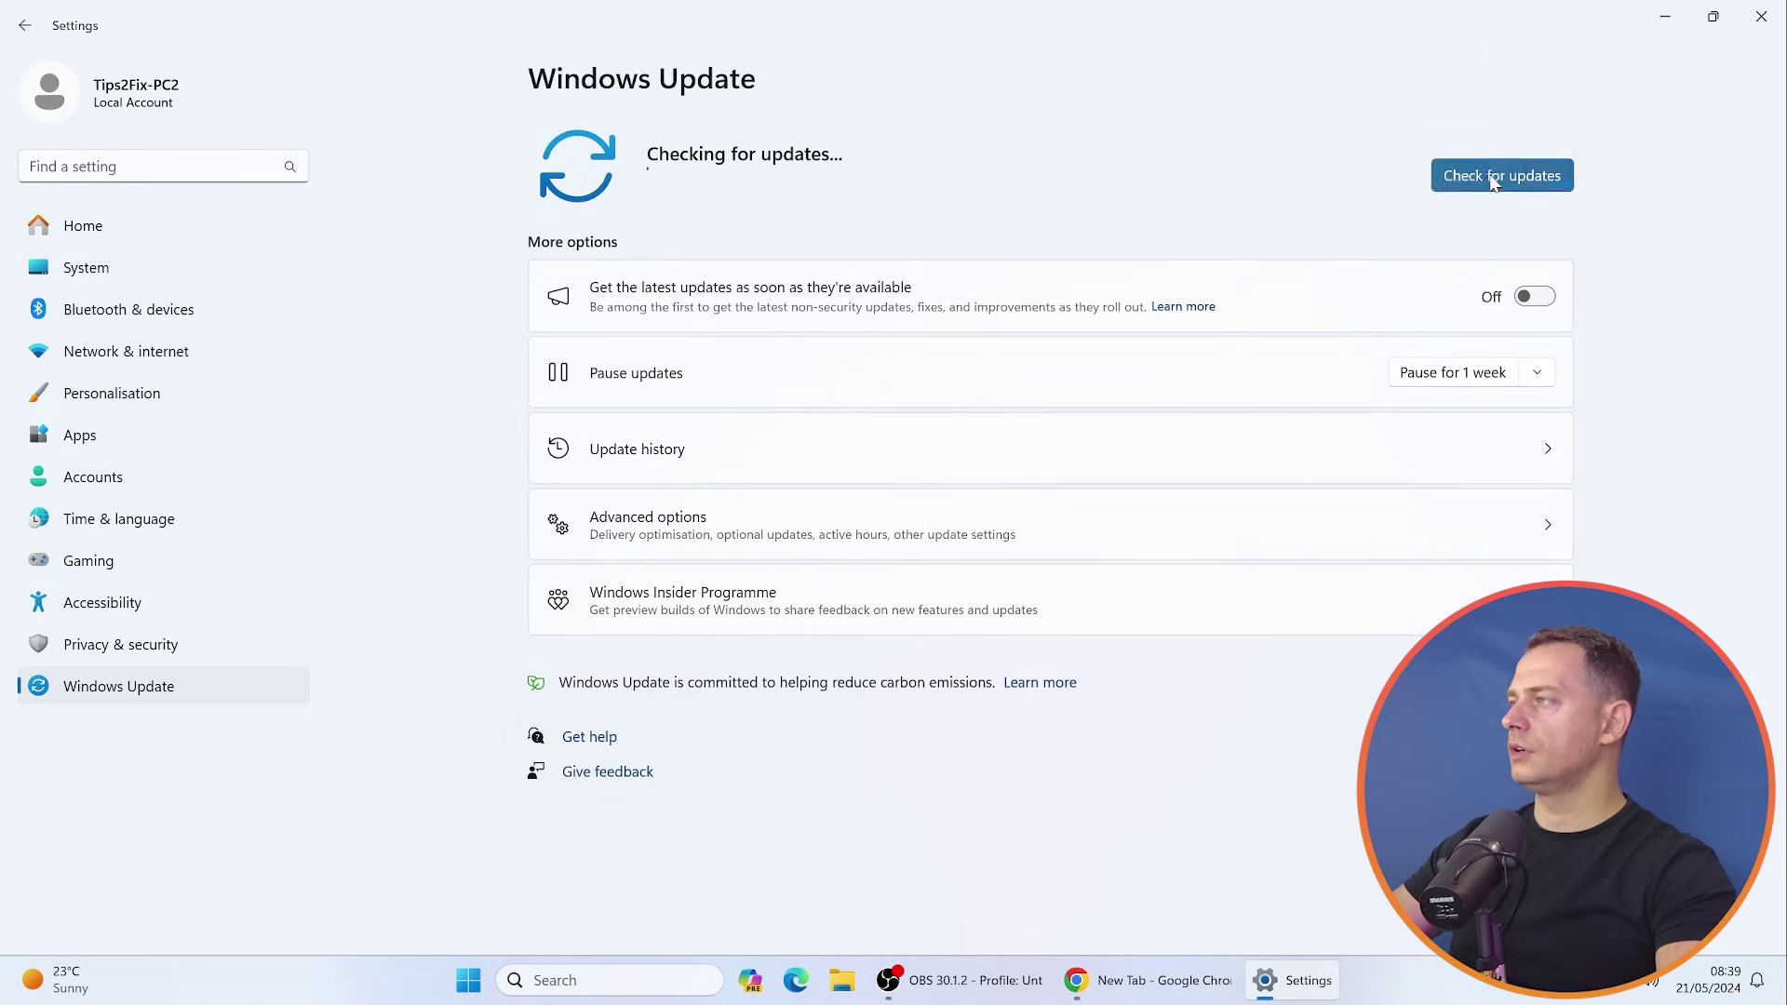
click(1535, 298)
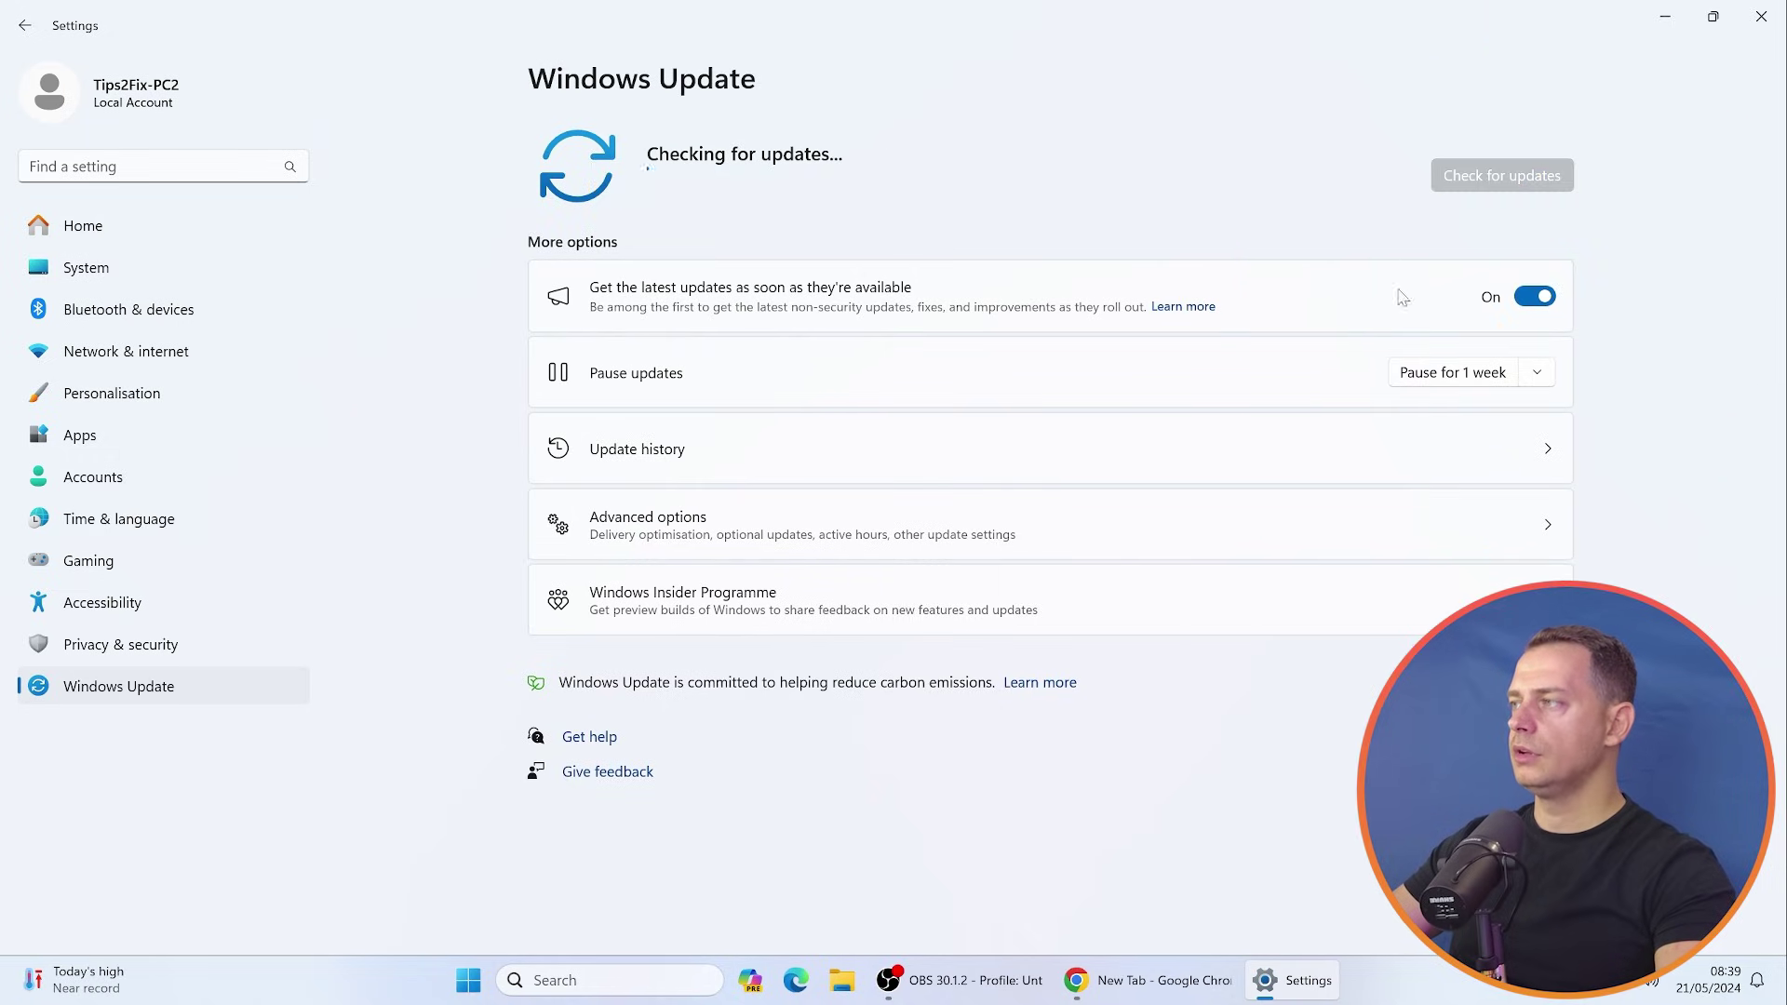
- Shrink the Settings window and highlight "11 Version 23H2" in the cumulative update's name to inspect it
drag(1129, 20, 682, 68)
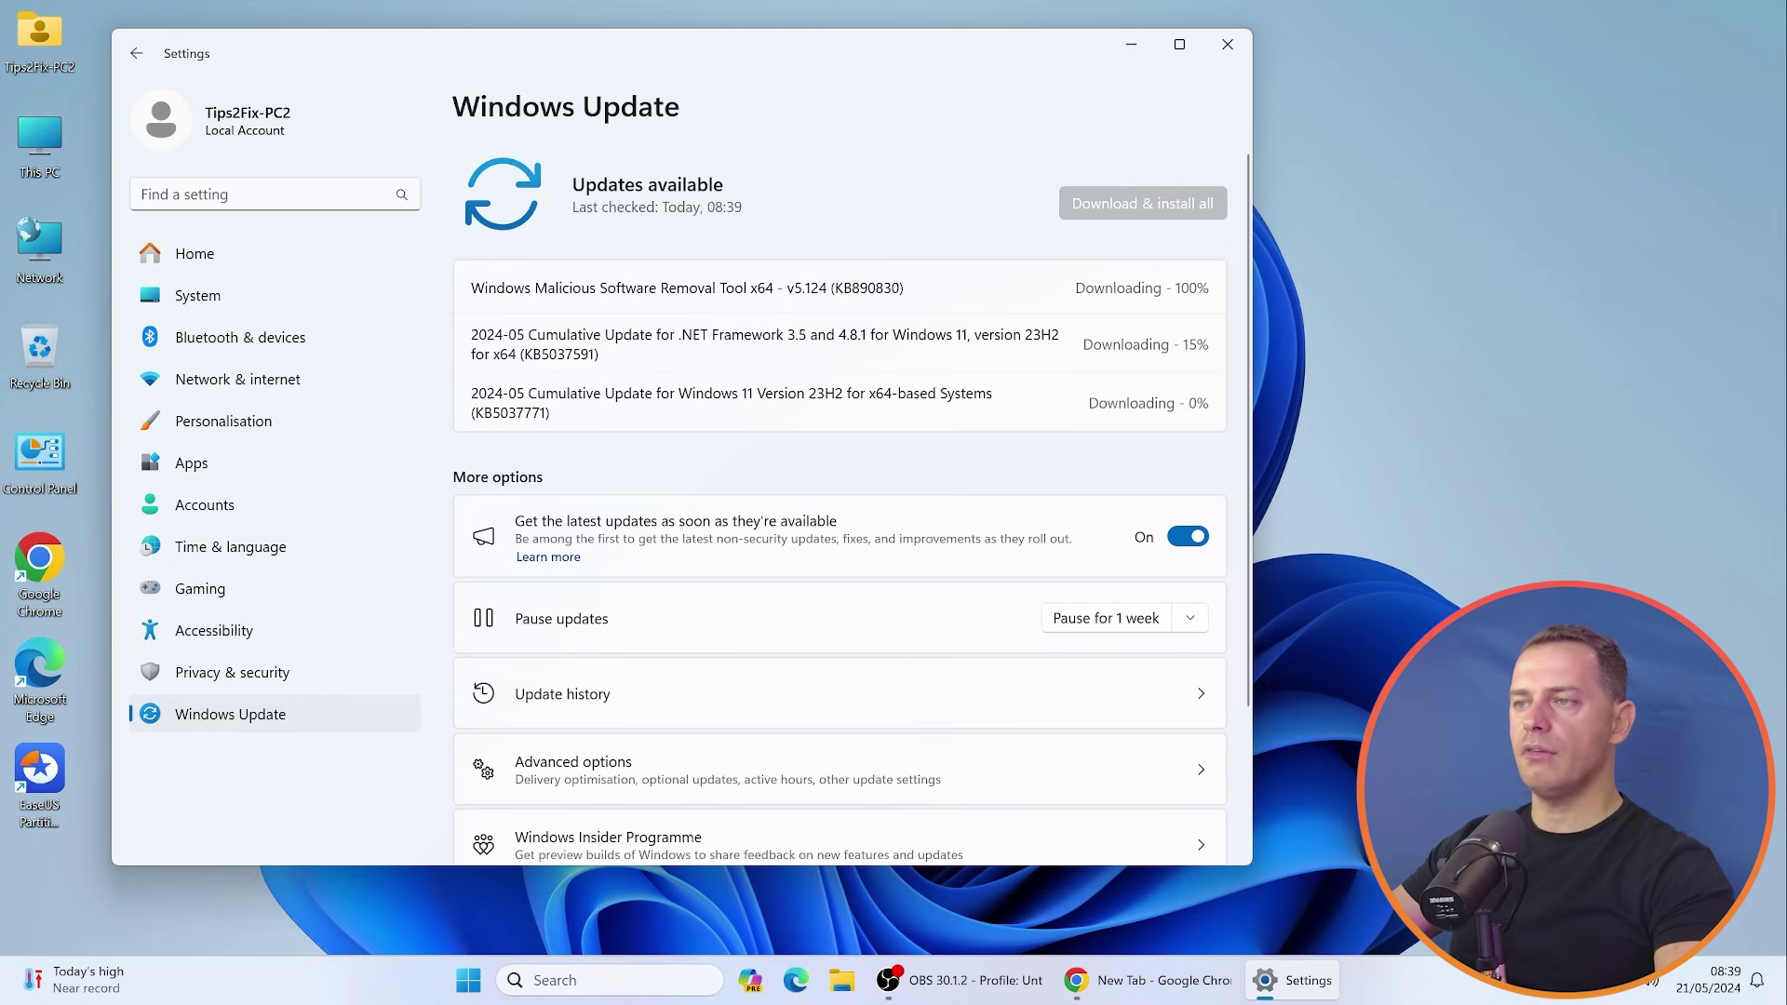
drag(742, 393, 844, 393)
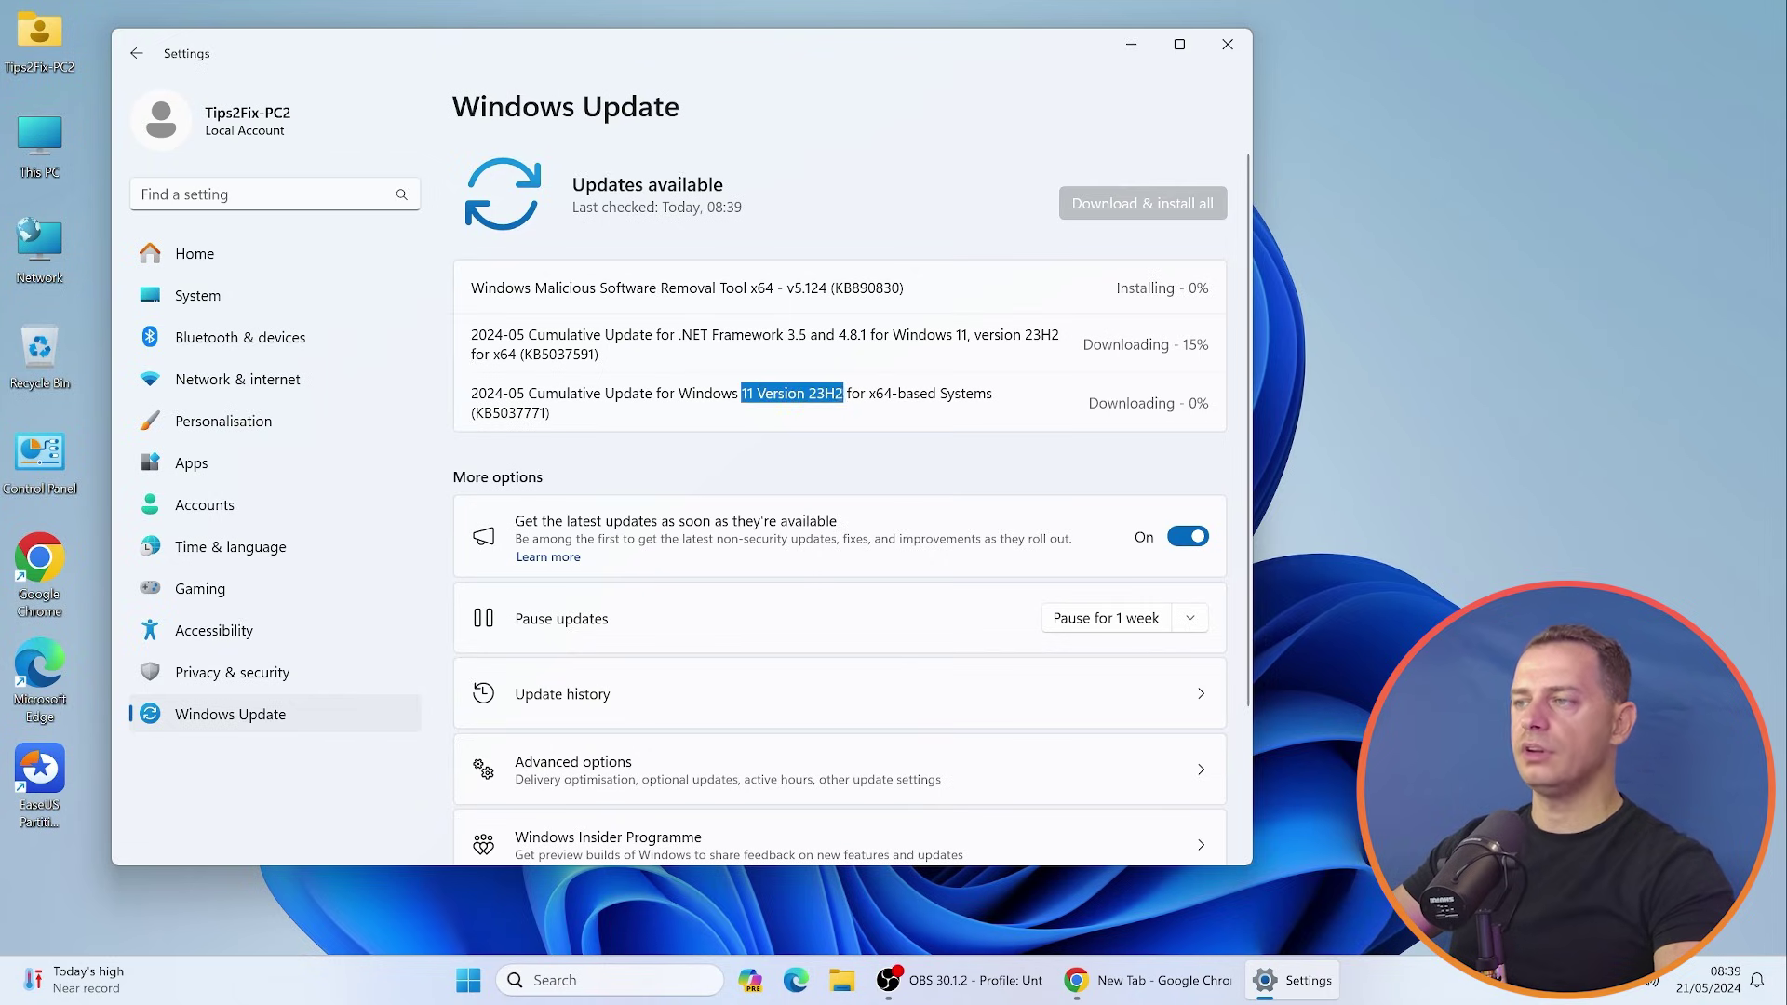
click(843, 434)
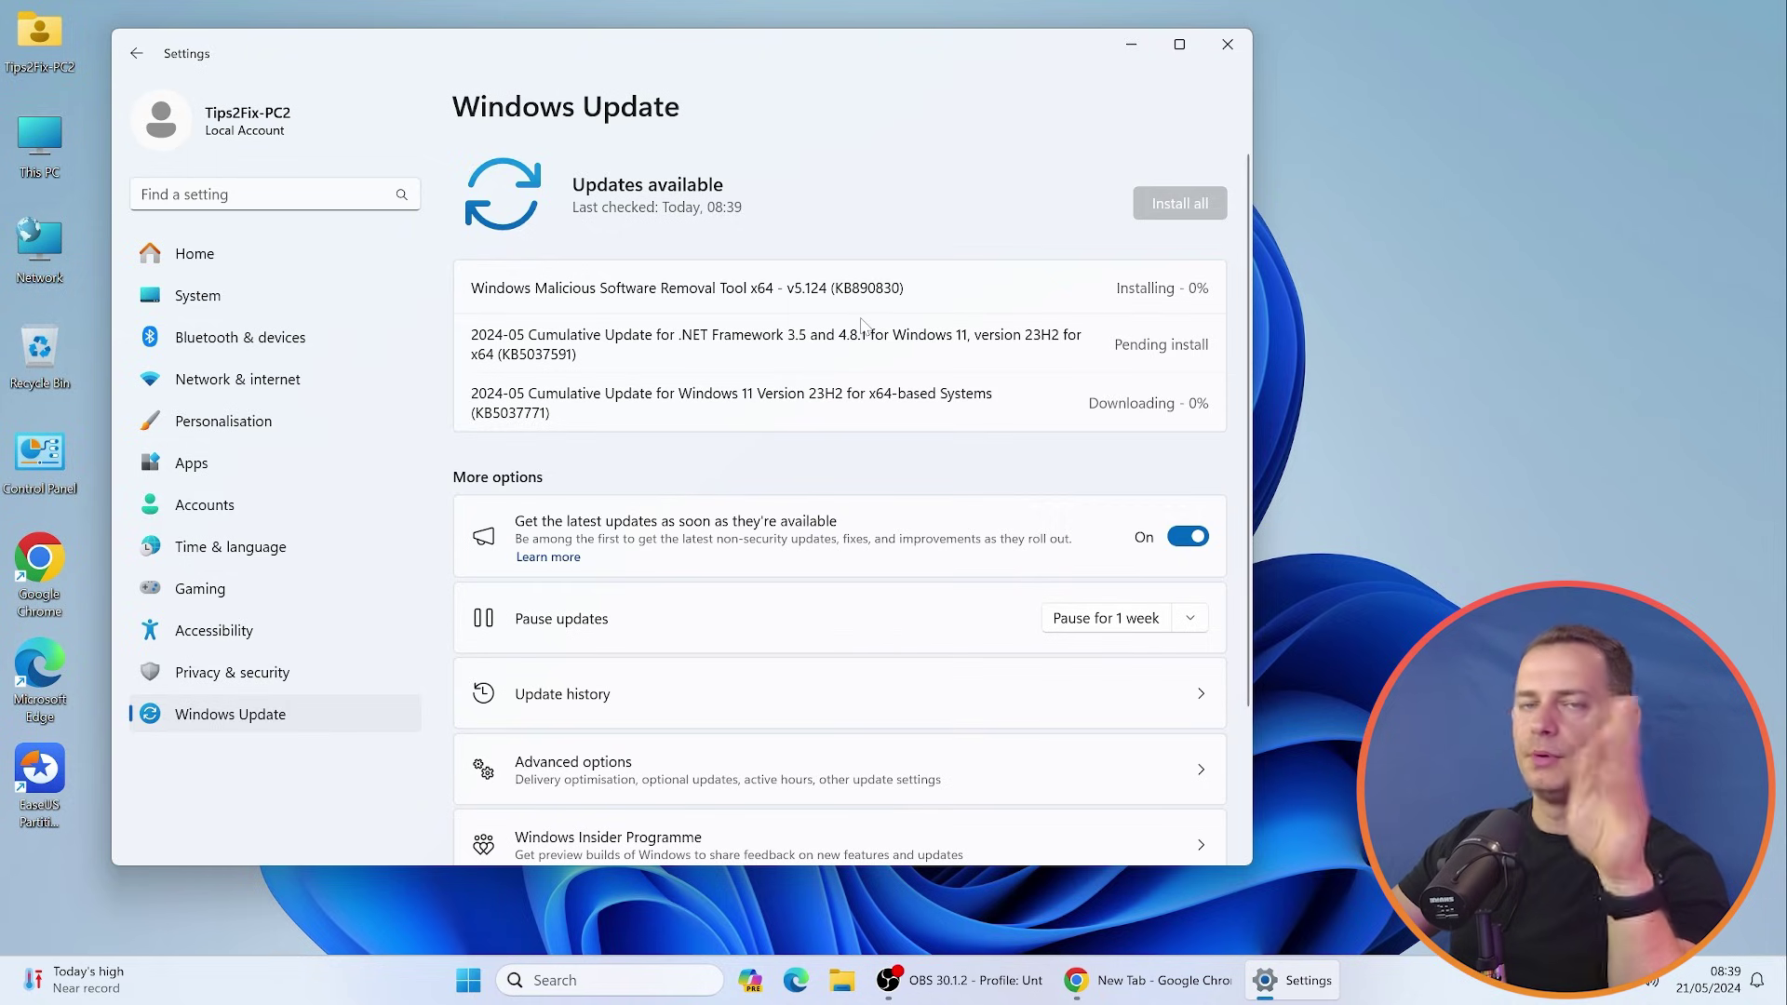
- Open the optional updates in Windows Update's advanced options and select the Intel - SoftwareComponent - 2408.5.4.0 driver update
scroll(816, 562, down, 3)
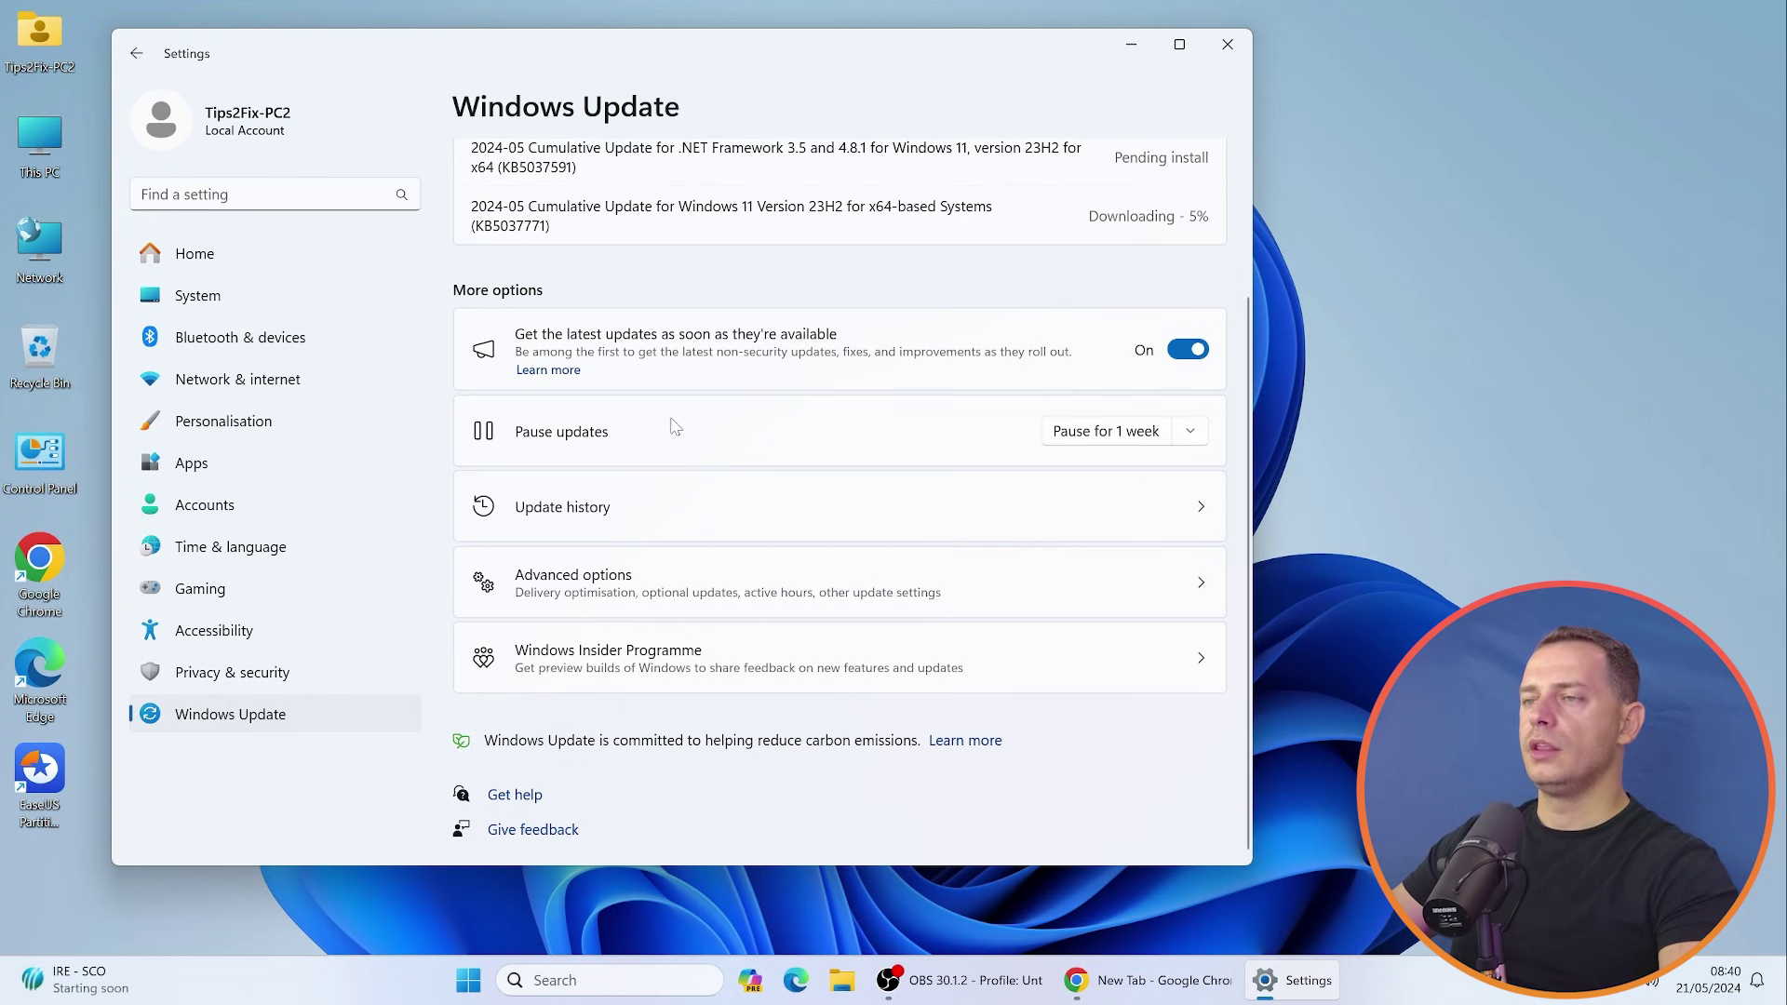
click(598, 586)
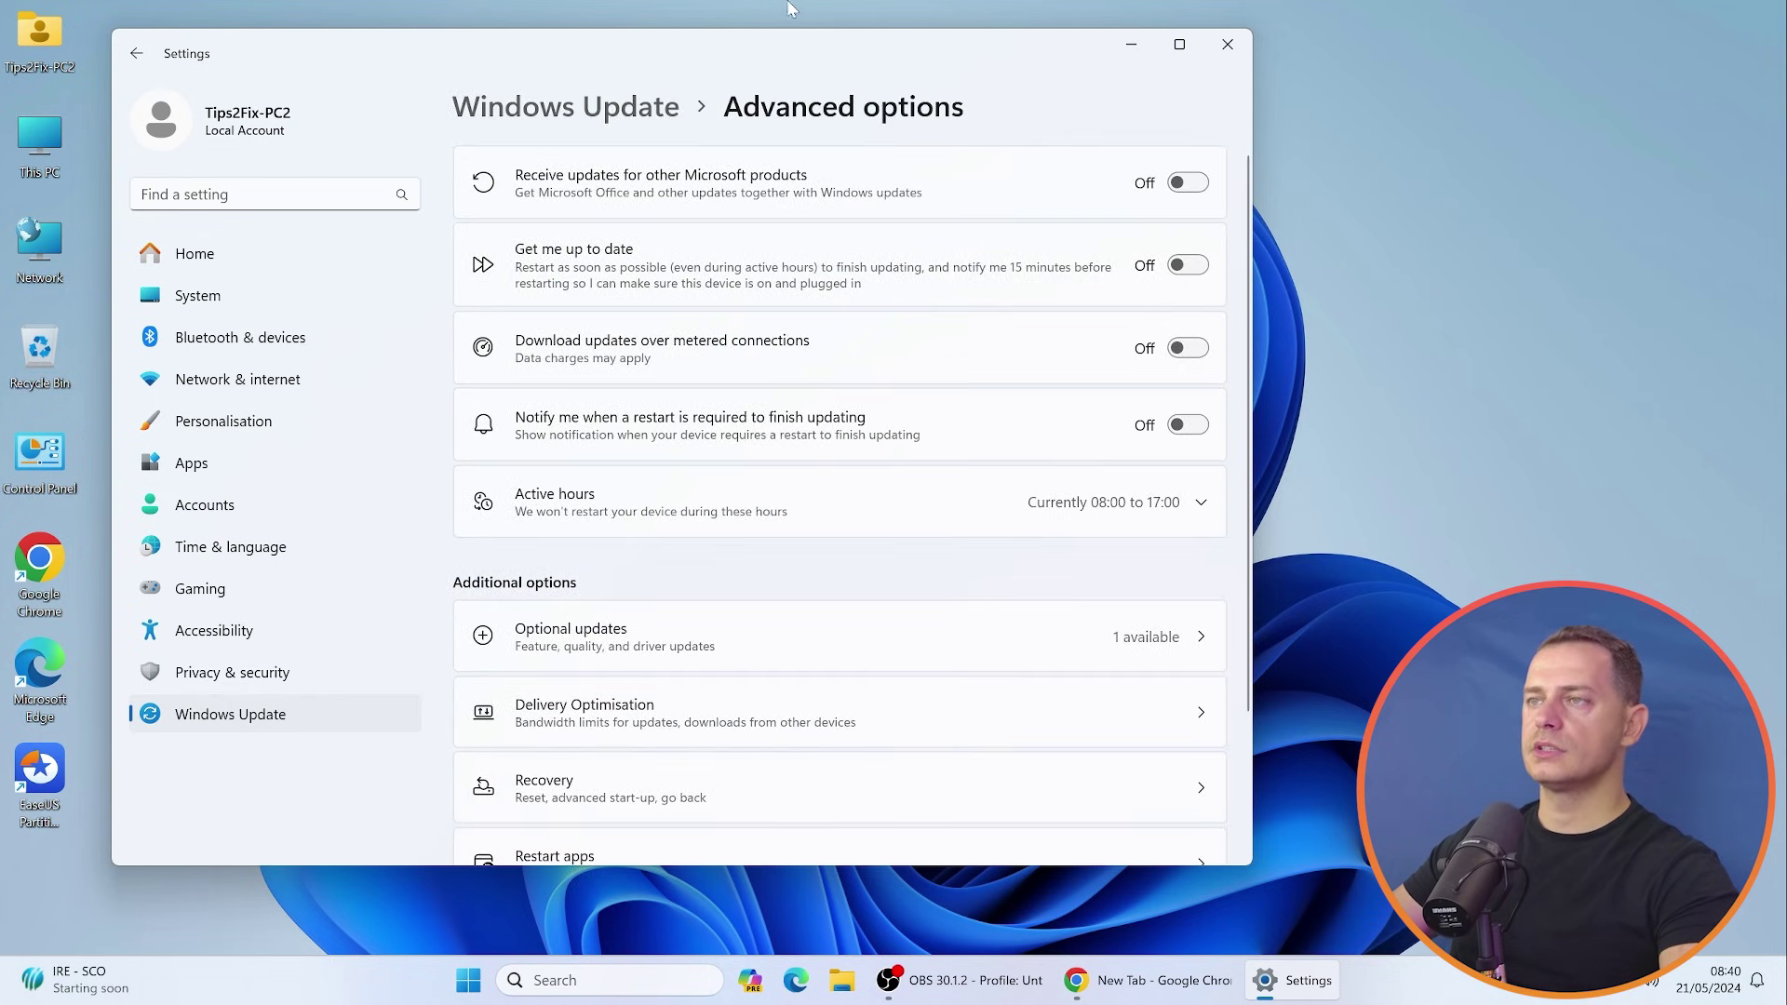
drag(873, 48, 834, 33)
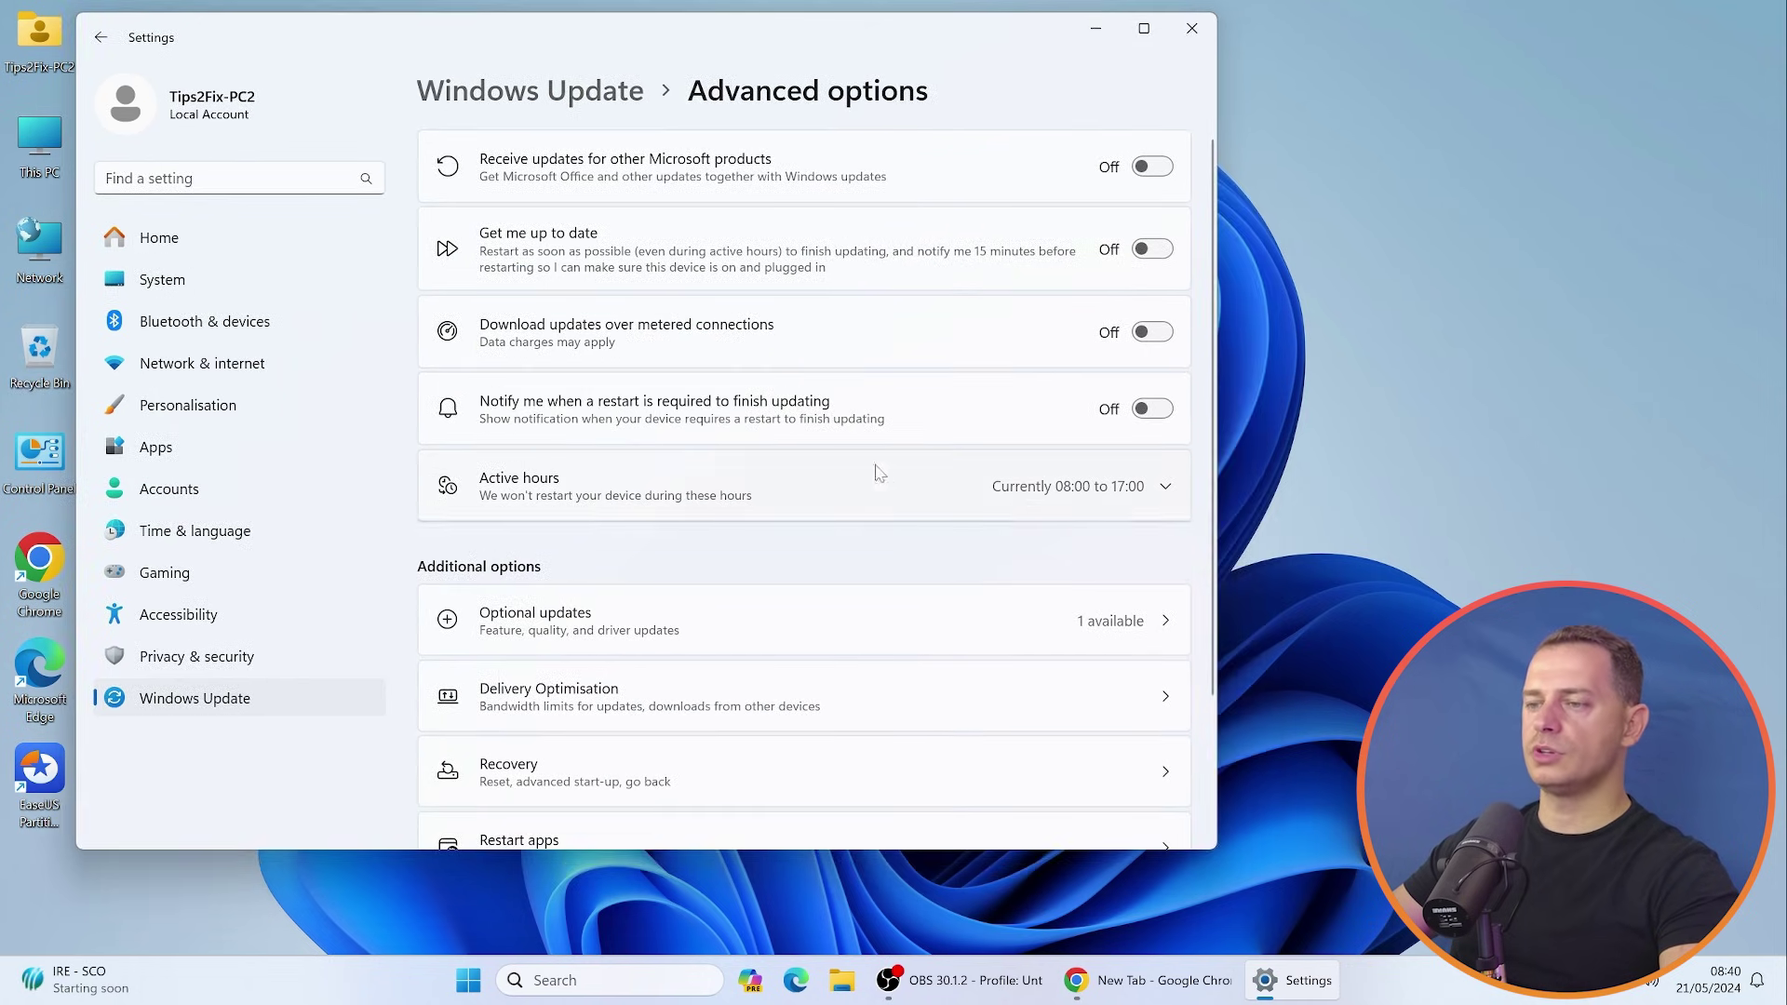
scroll(578, 365, down, 3)
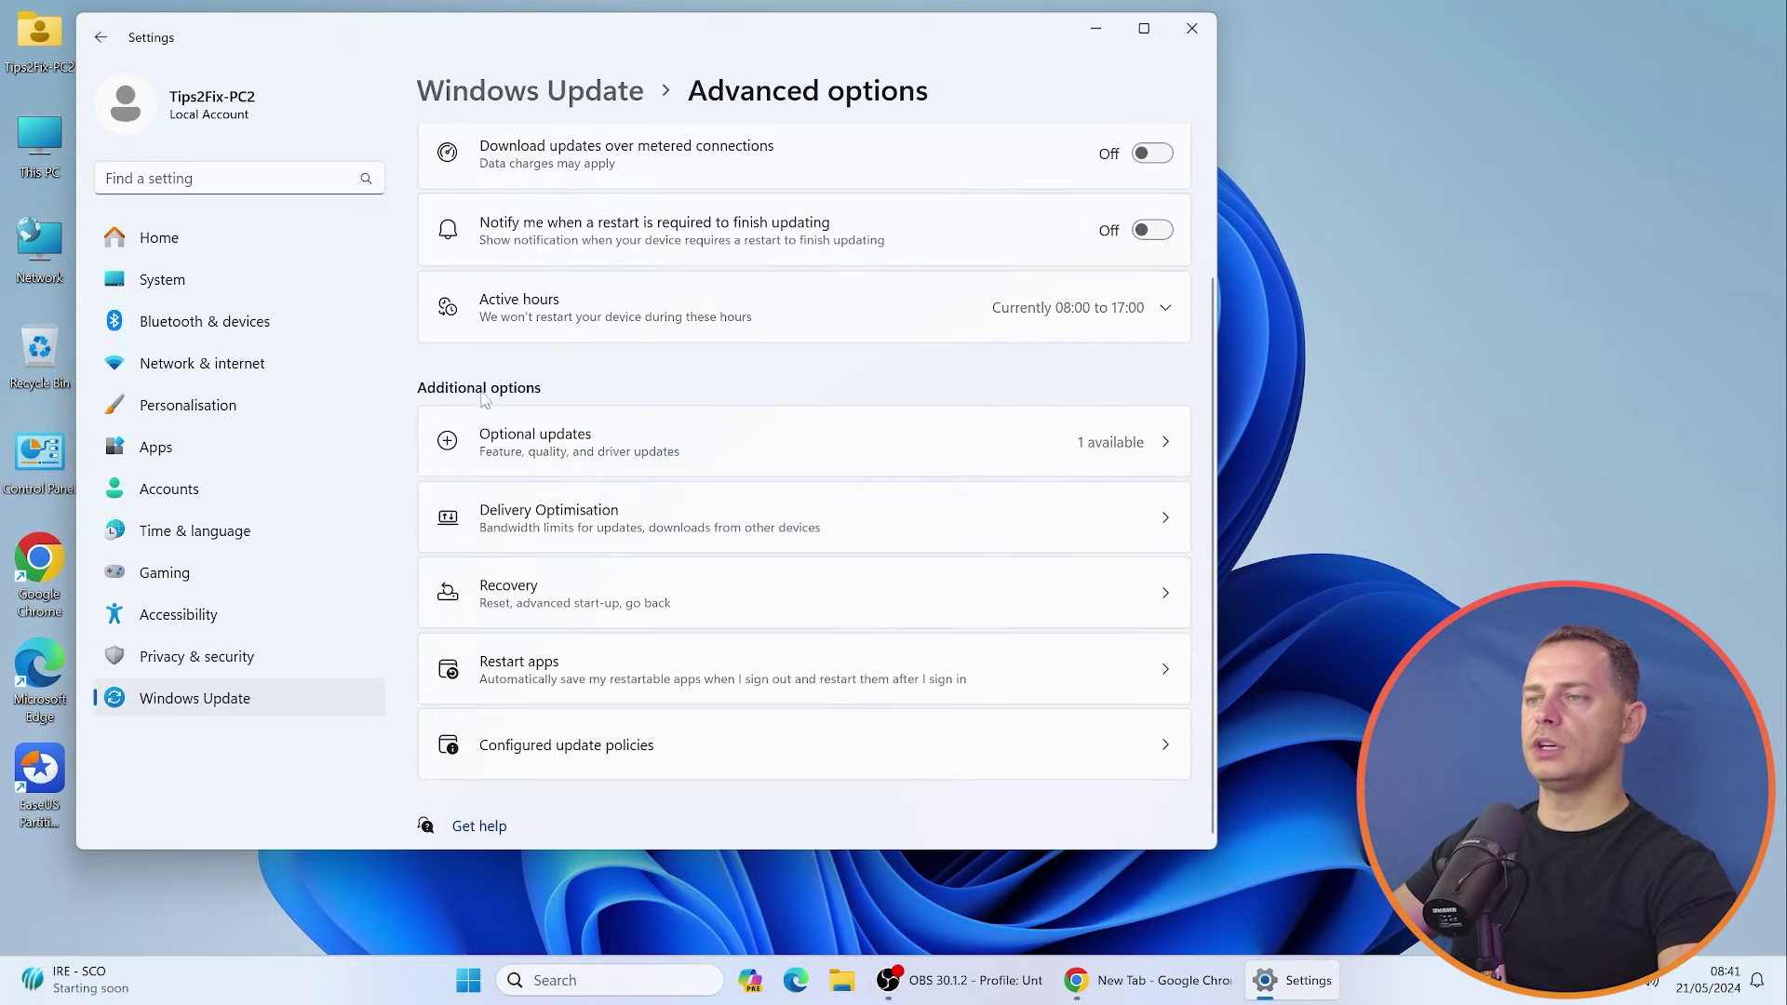
click(583, 449)
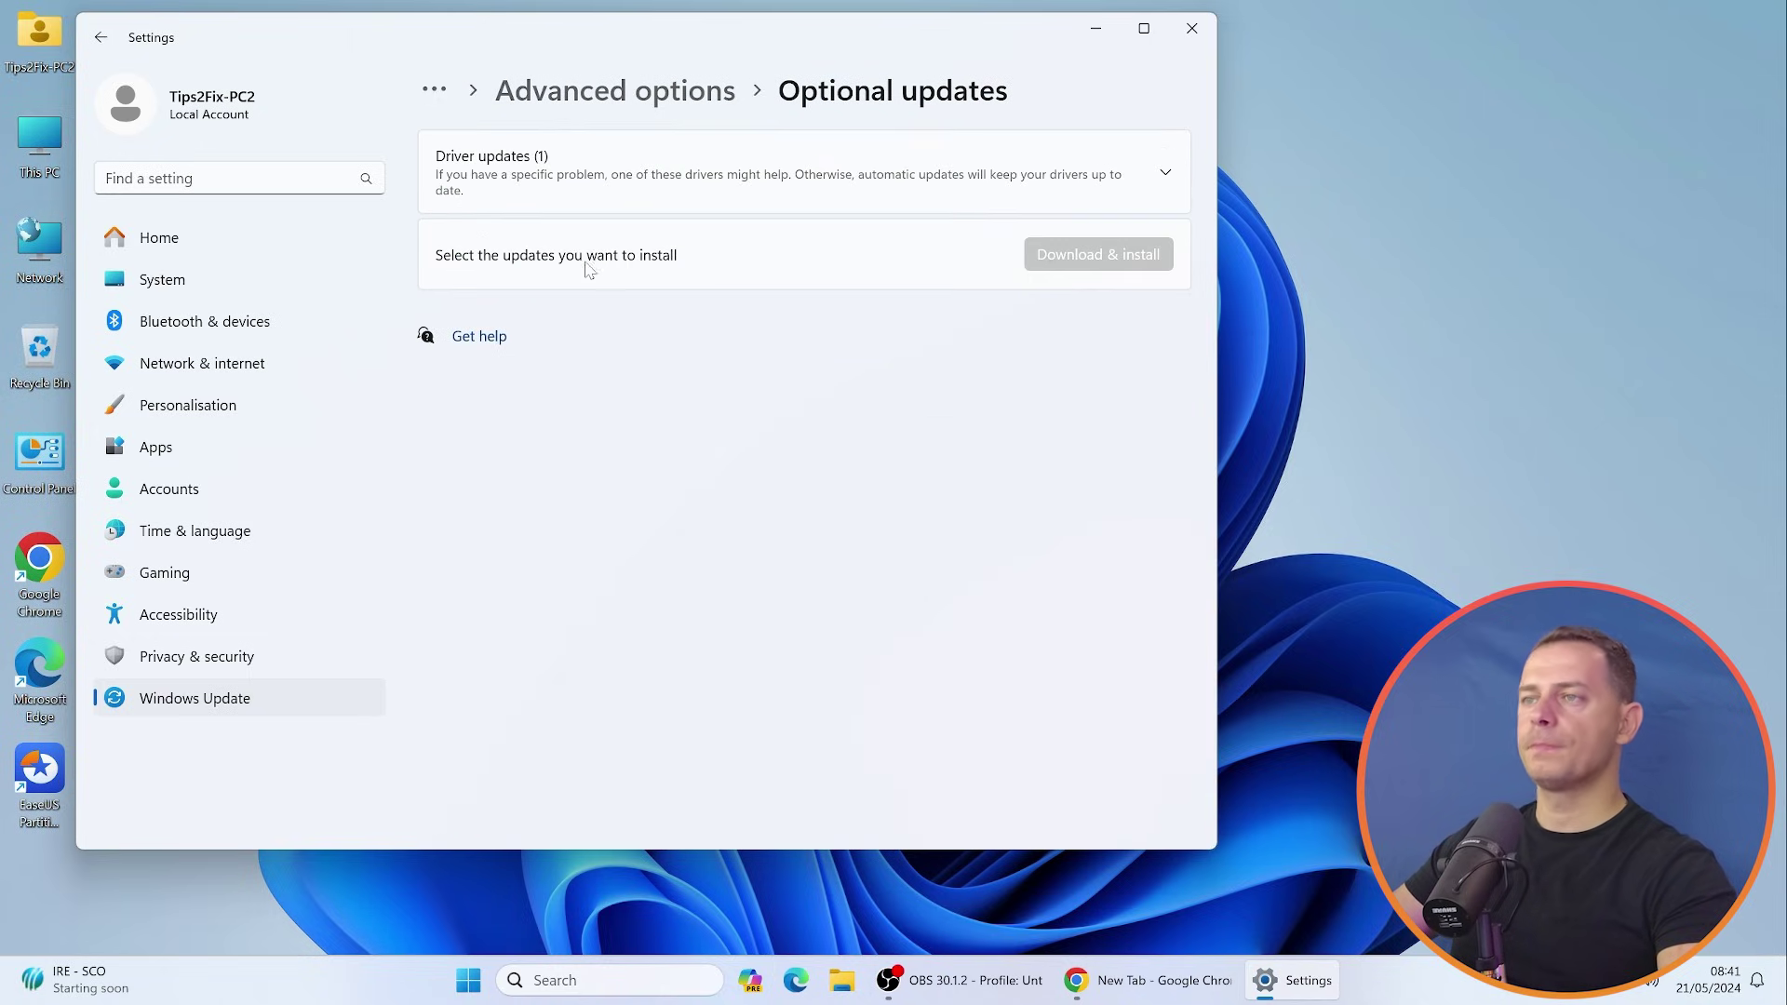
click(597, 175)
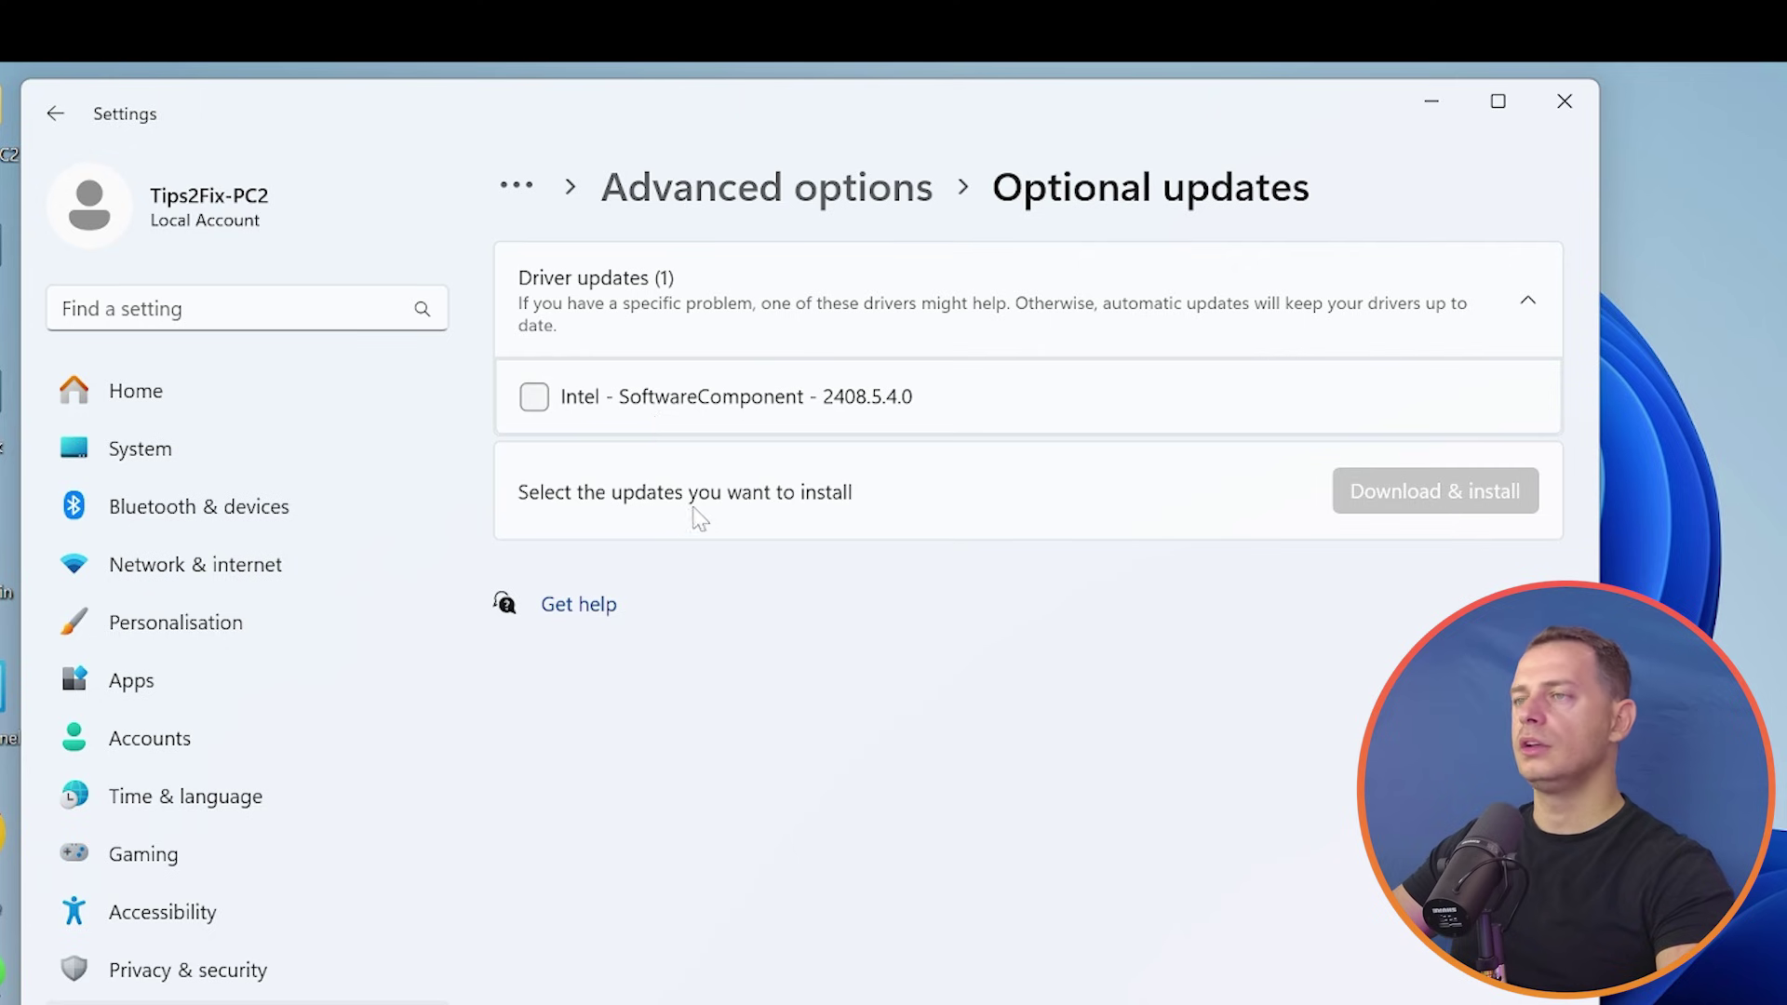
click(534, 396)
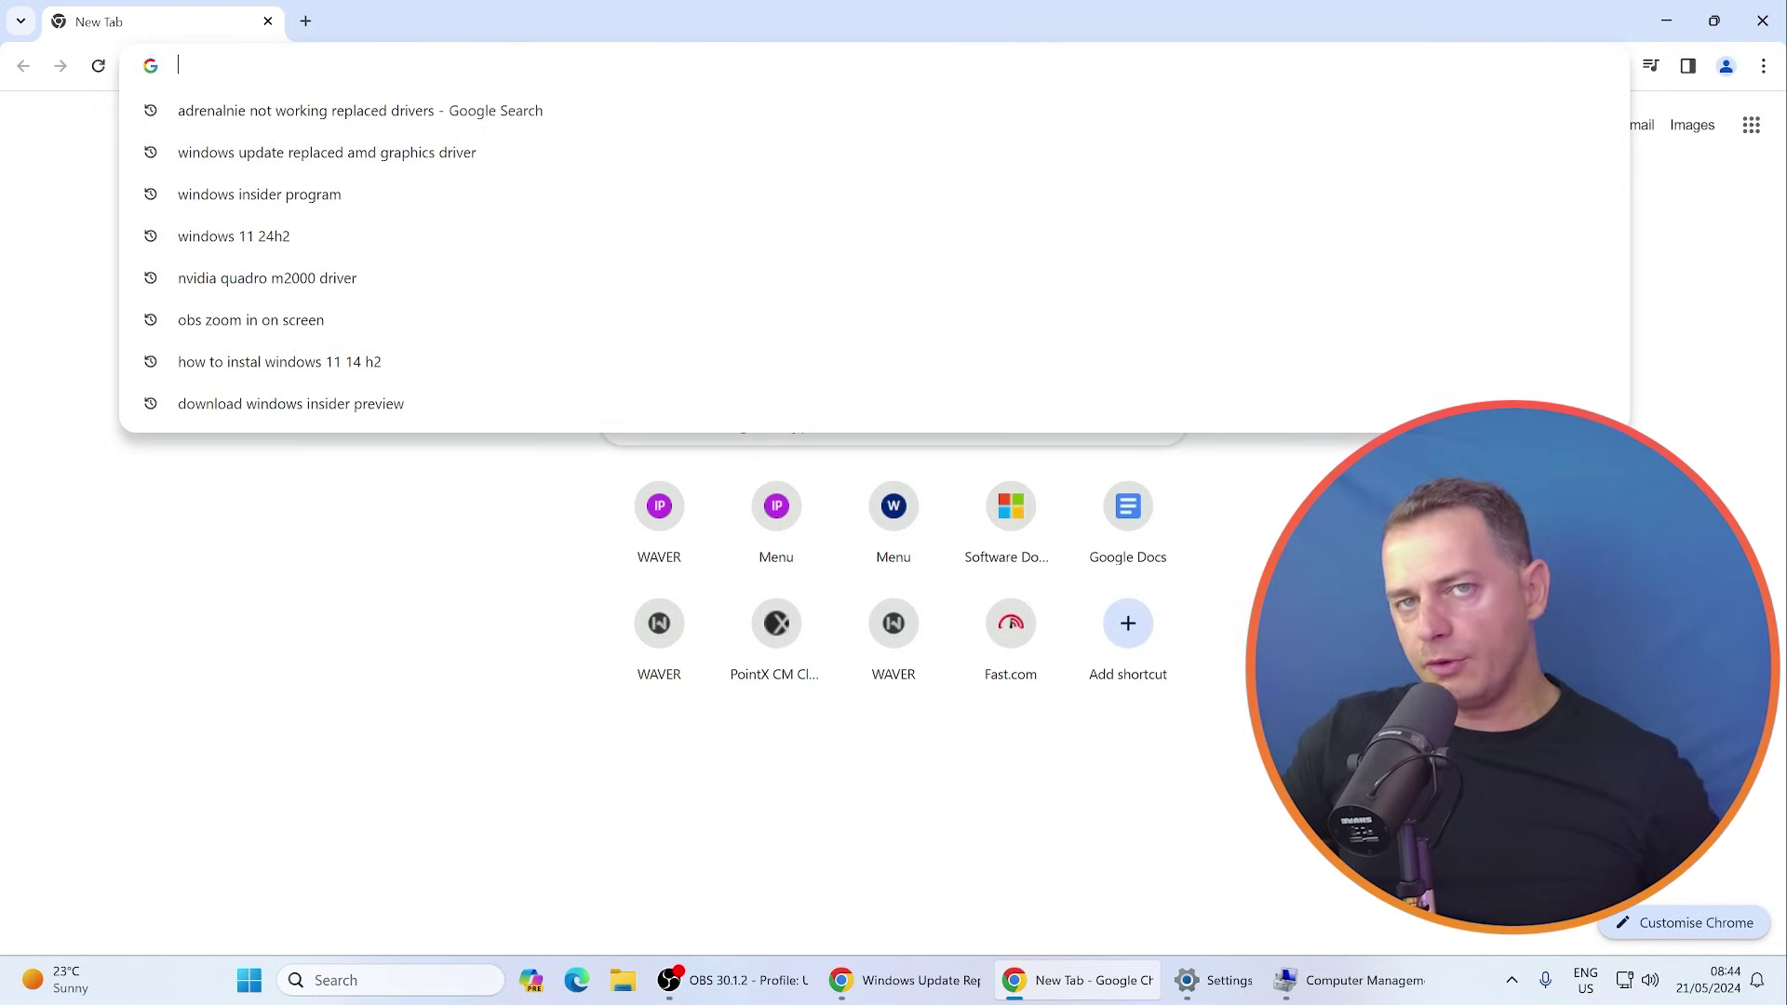
- Search Google for "dell latitude 3500 drivers"
click(87, 437)
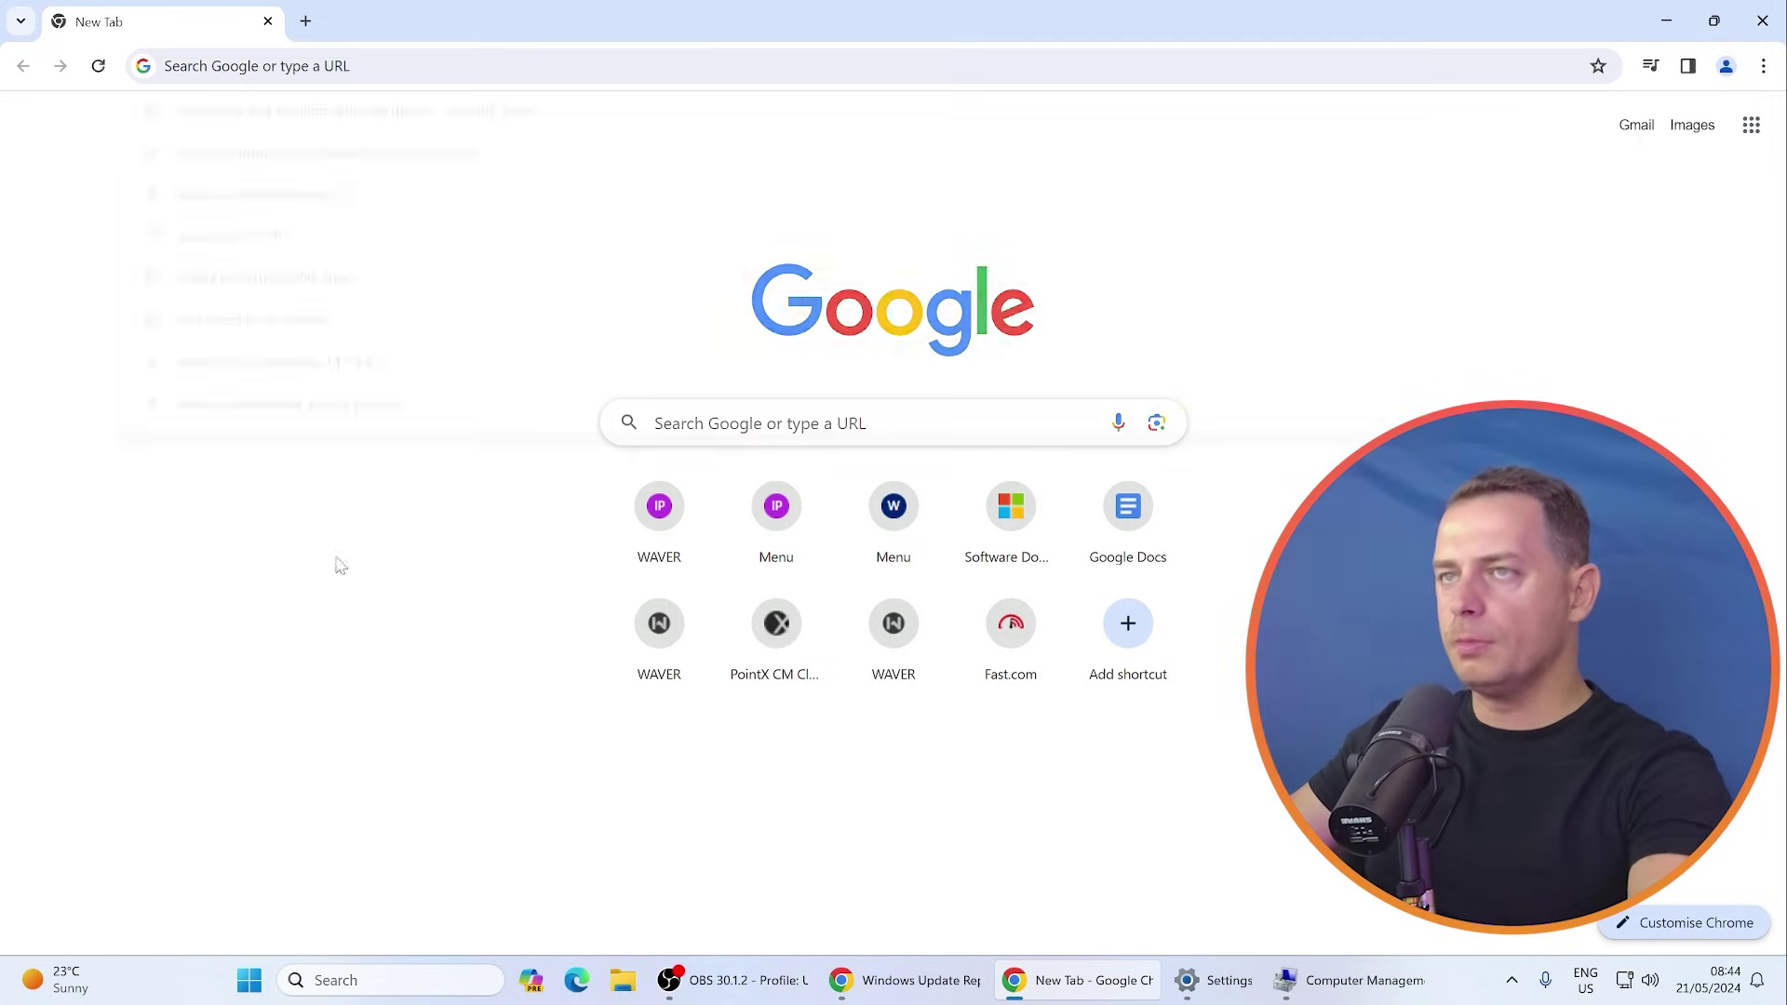
click(655, 423)
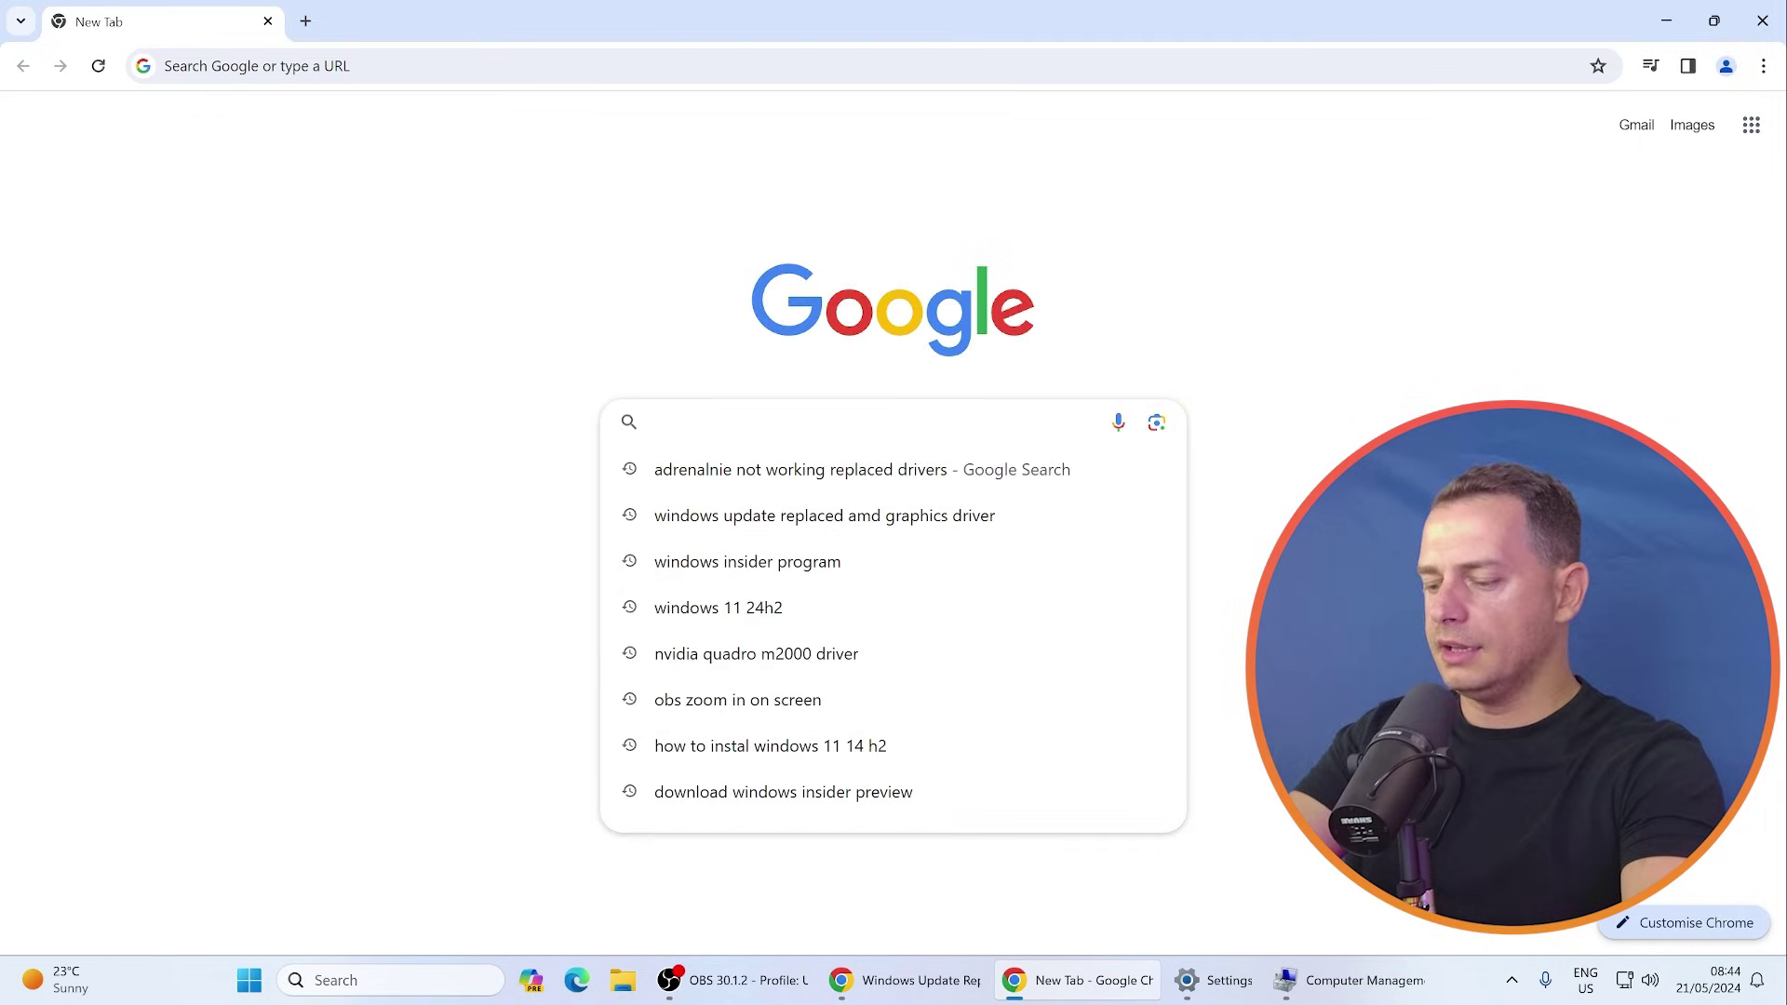
text(lat)
key(Escape)
text(dell latitude 3500)
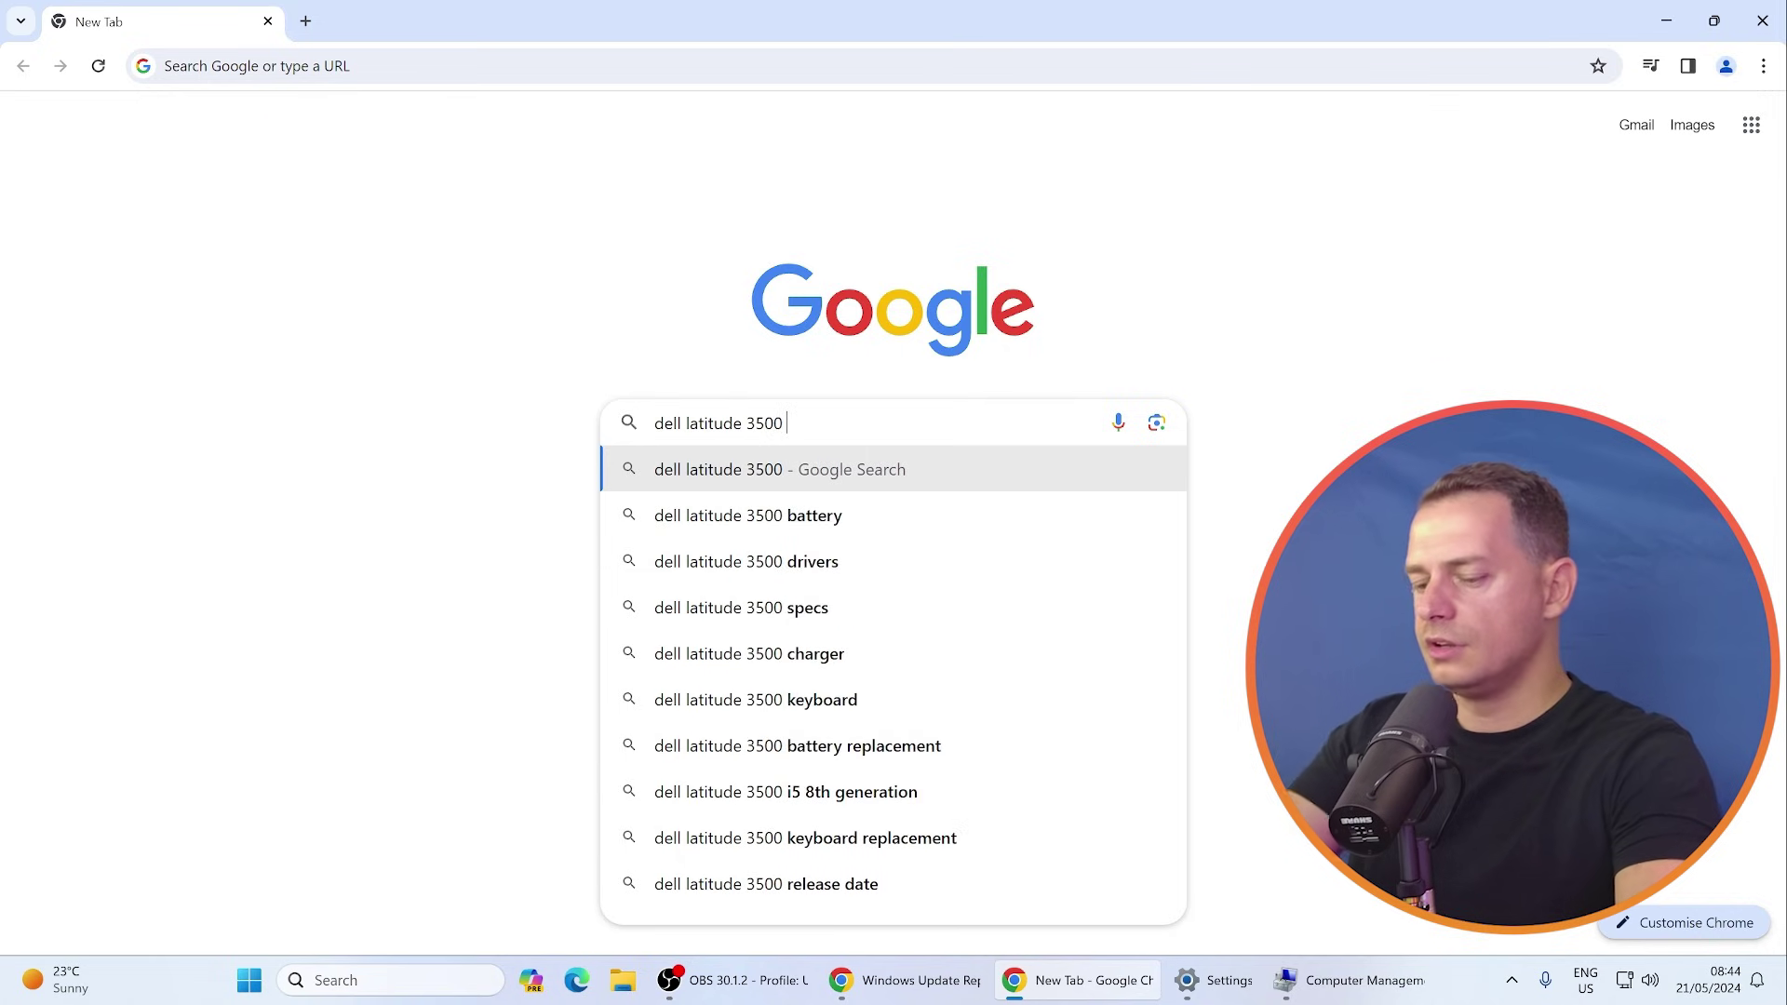
text( dri)
key(Return)
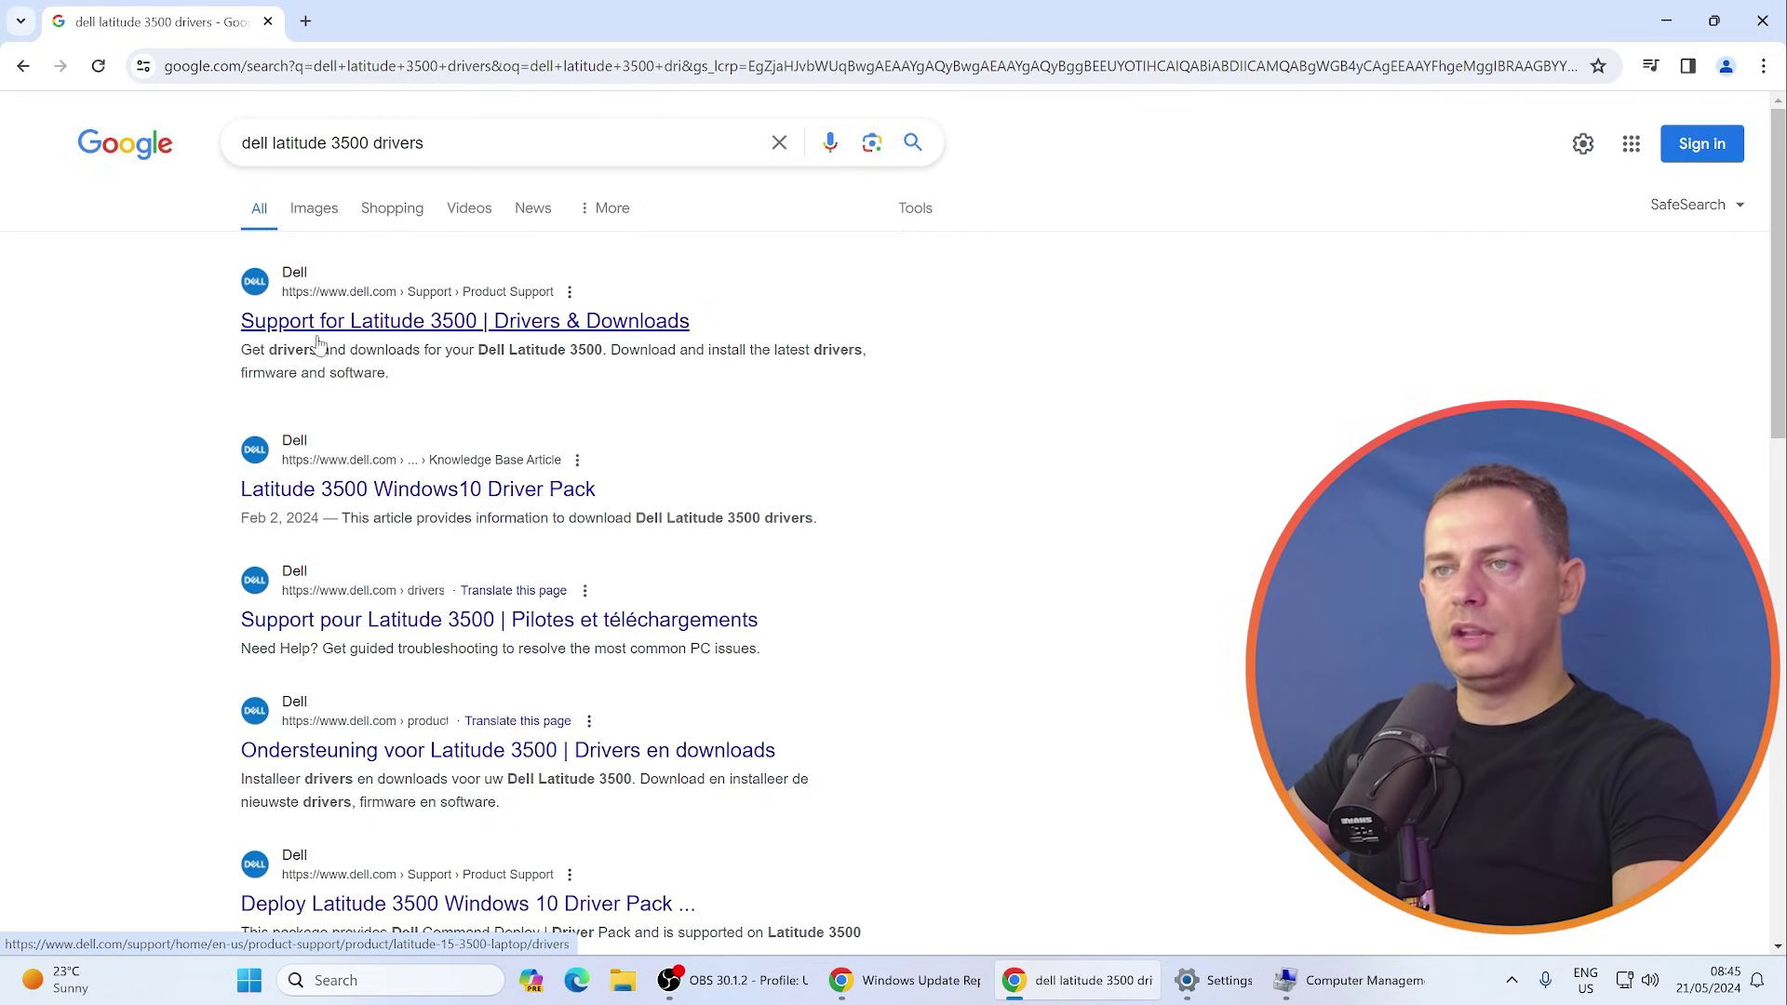
- Open Dell's "Support for Latitude 3500 | Drivers & Downloads" result in a new tab and view that page
right_click(400, 329)
click(485, 348)
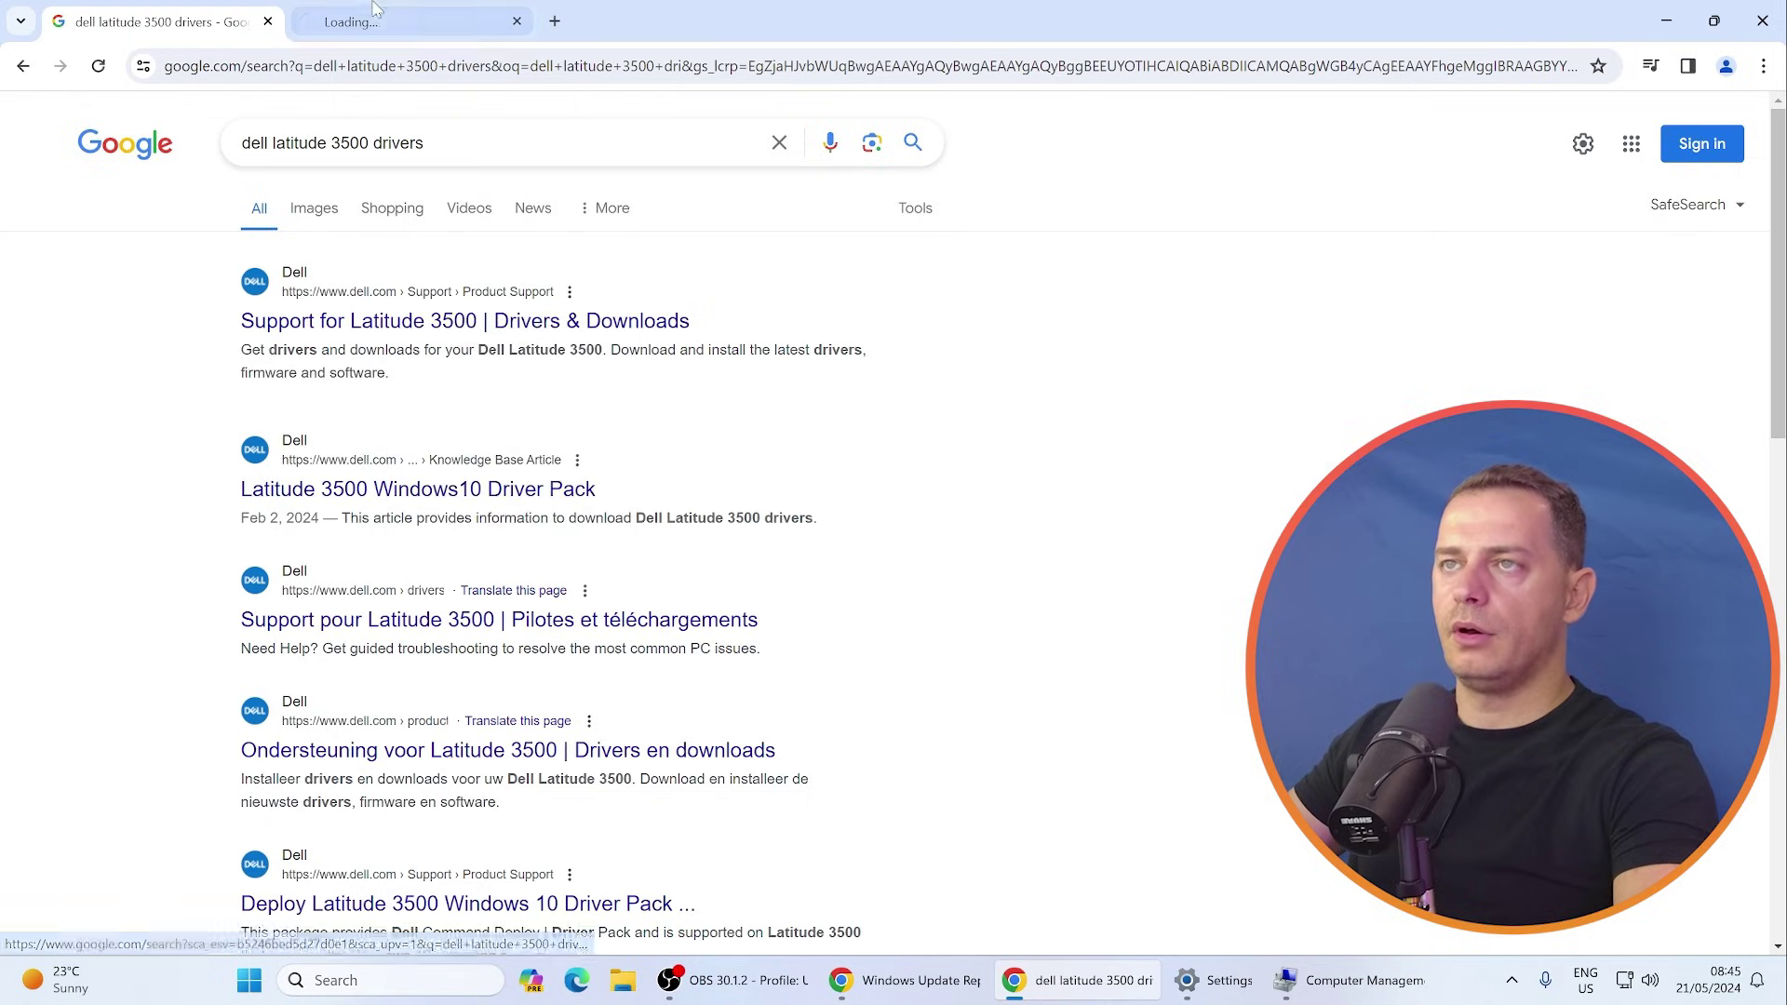
key(ctrl+Tab)
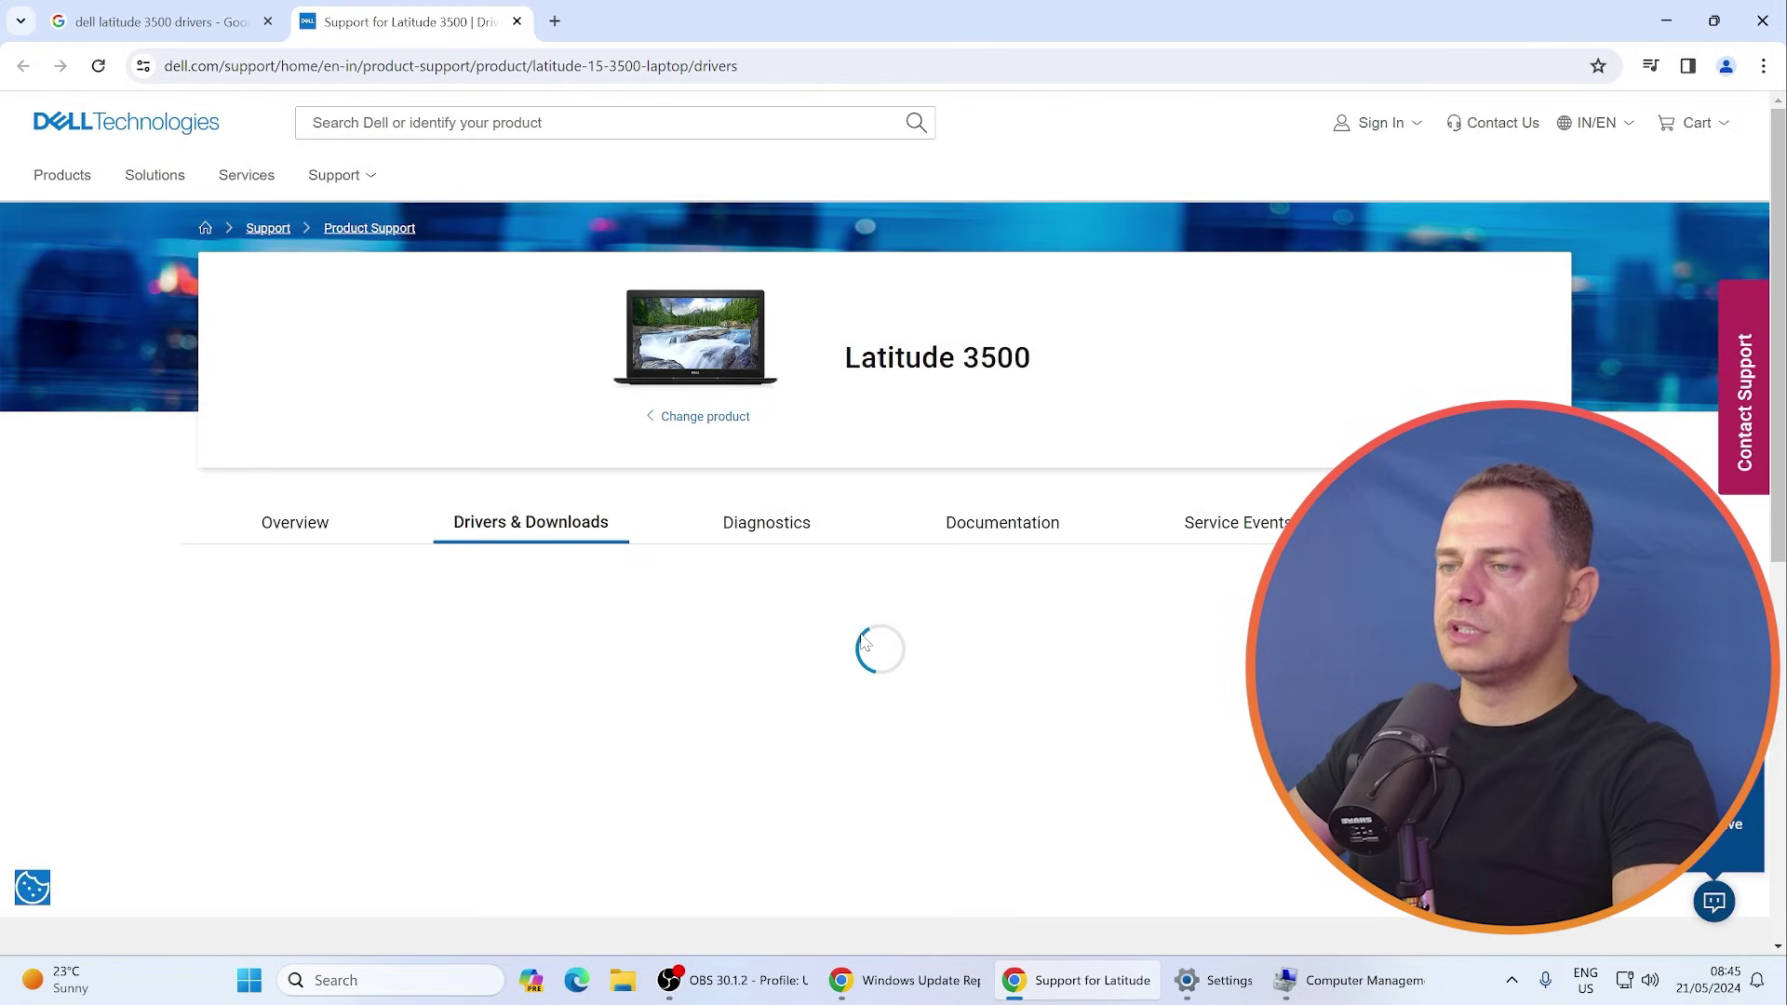
scroll(825, 523, down, 3)
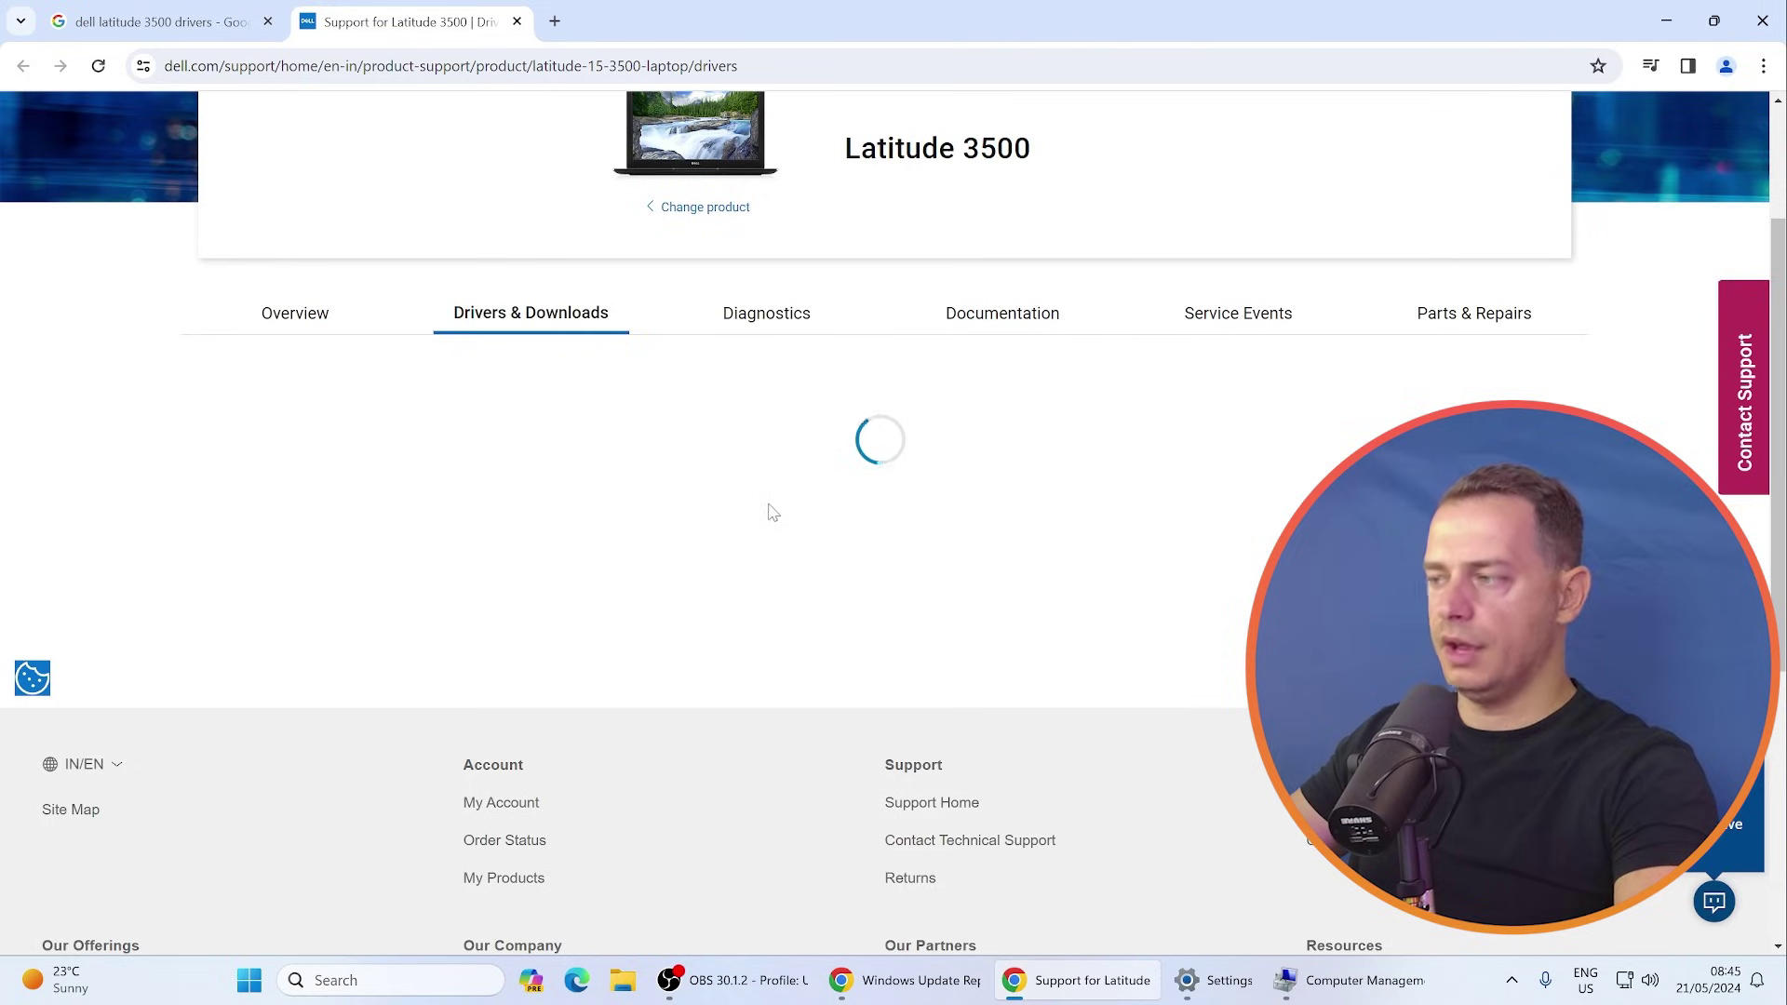
- Search Google for "hp z240 drivers" in a new tab and open HP's driver page for the Z240 Tower Workstation
click(555, 20)
click(578, 61)
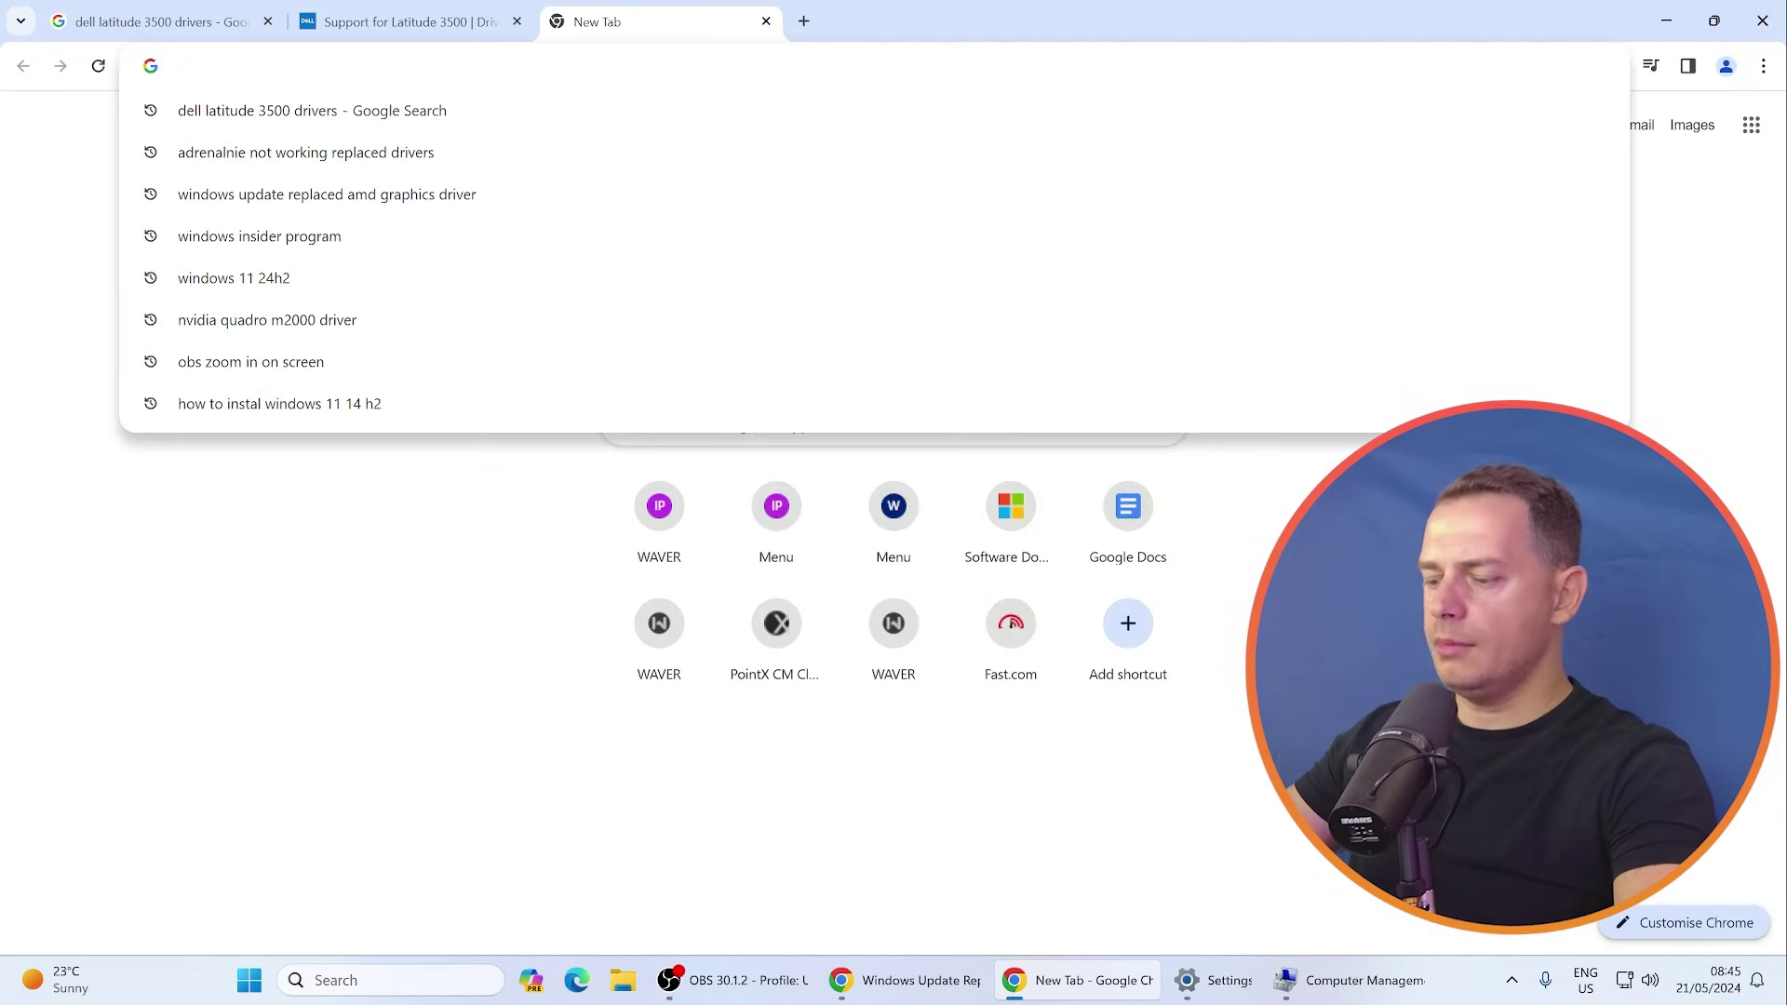
text(hp z240)
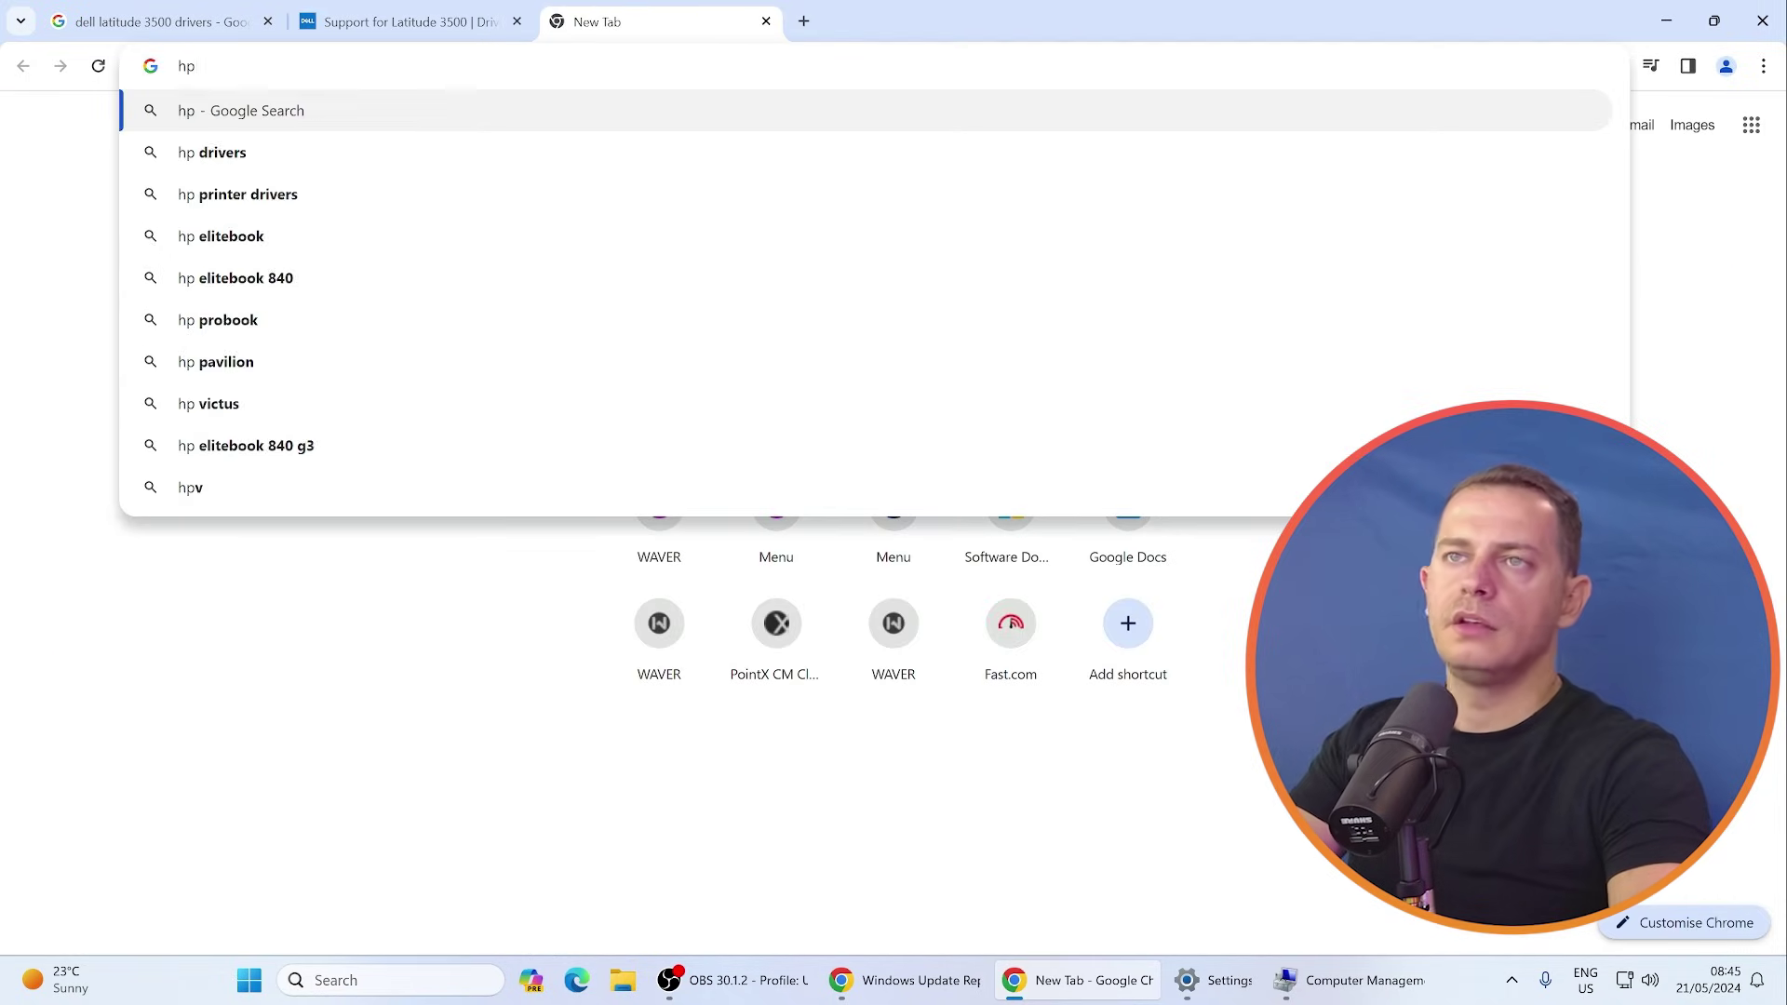
key(Return)
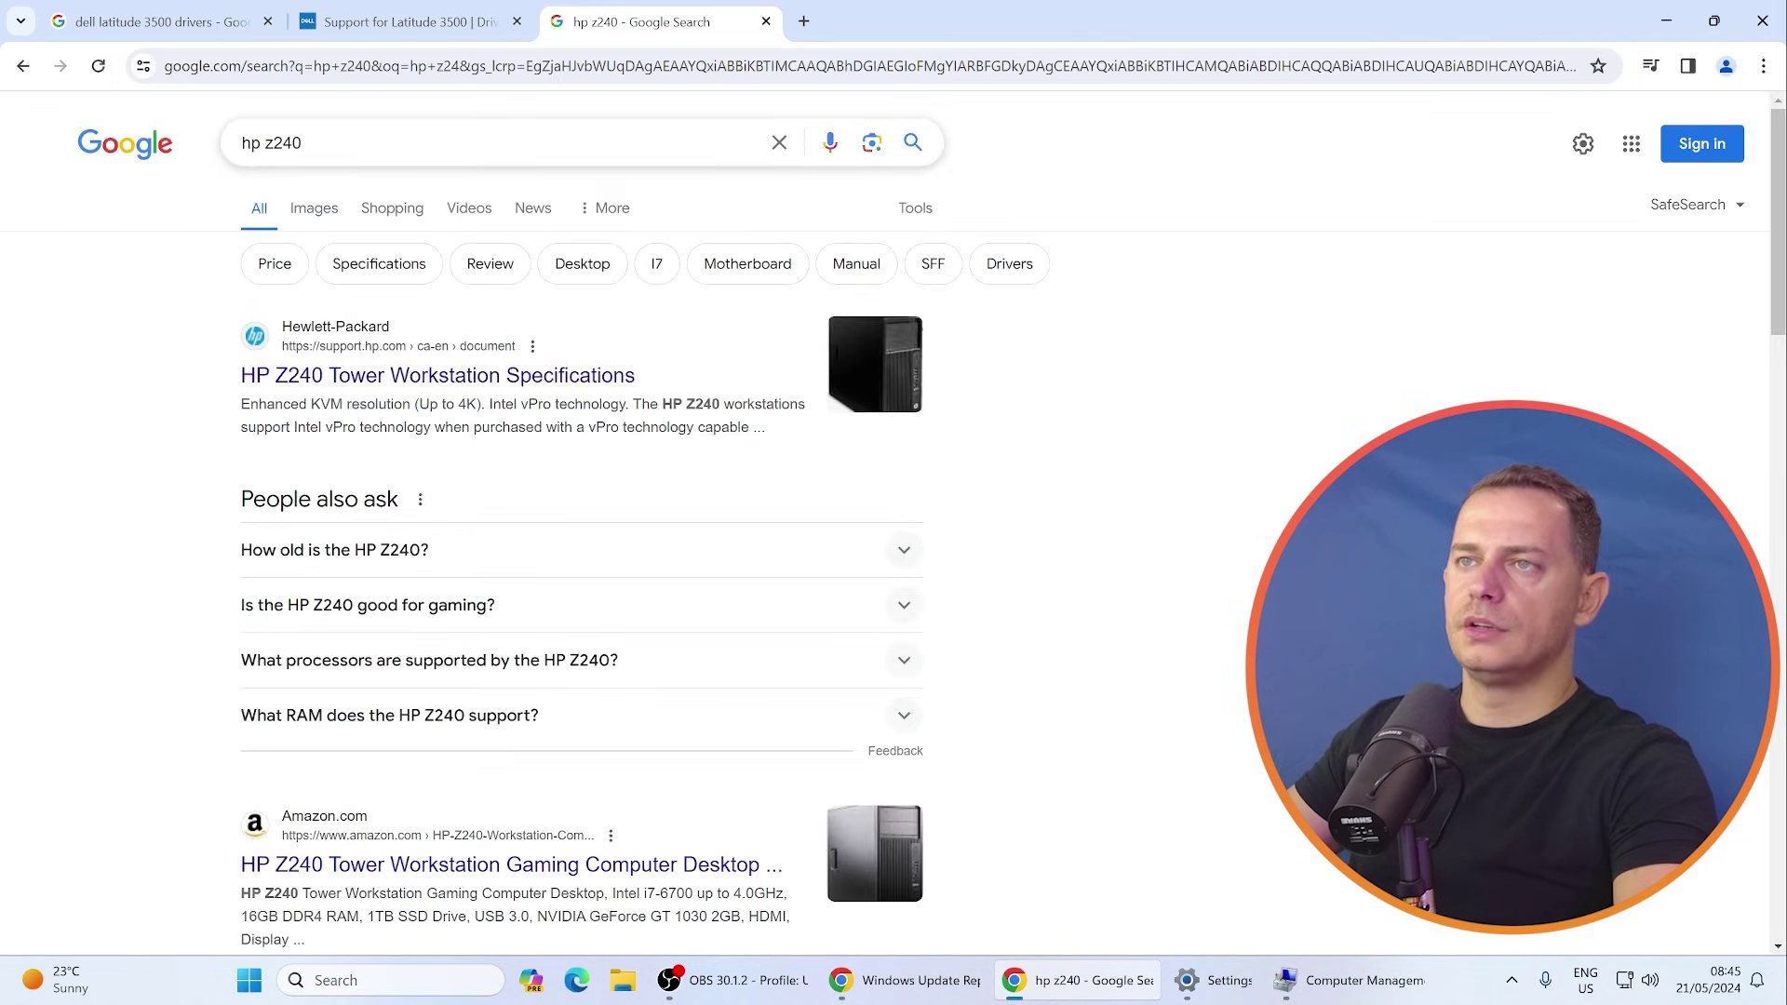
click(306, 143)
text(drivers)
key(Return)
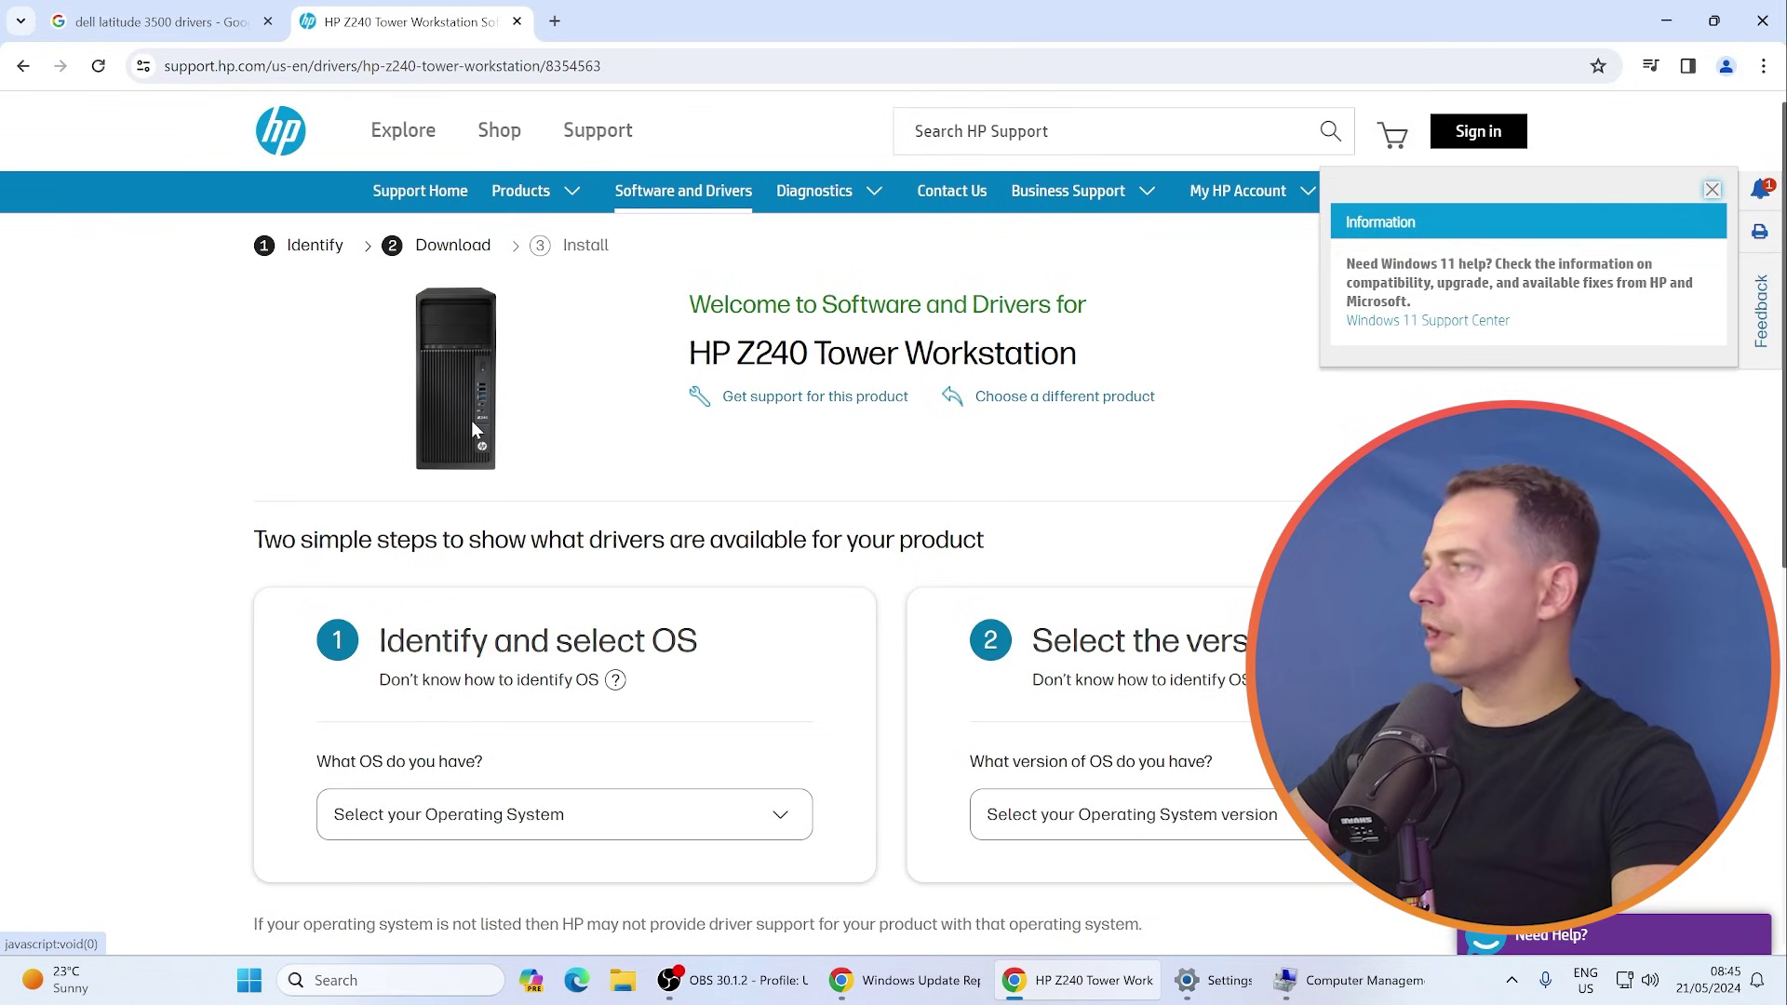
- Choose Windows 11 and version 23H2 (64-bit) as the operating system and submit to list the workstation's drivers
scroll(518, 712, down, 1)
scroll(517, 712, down, 3)
click(447, 402)
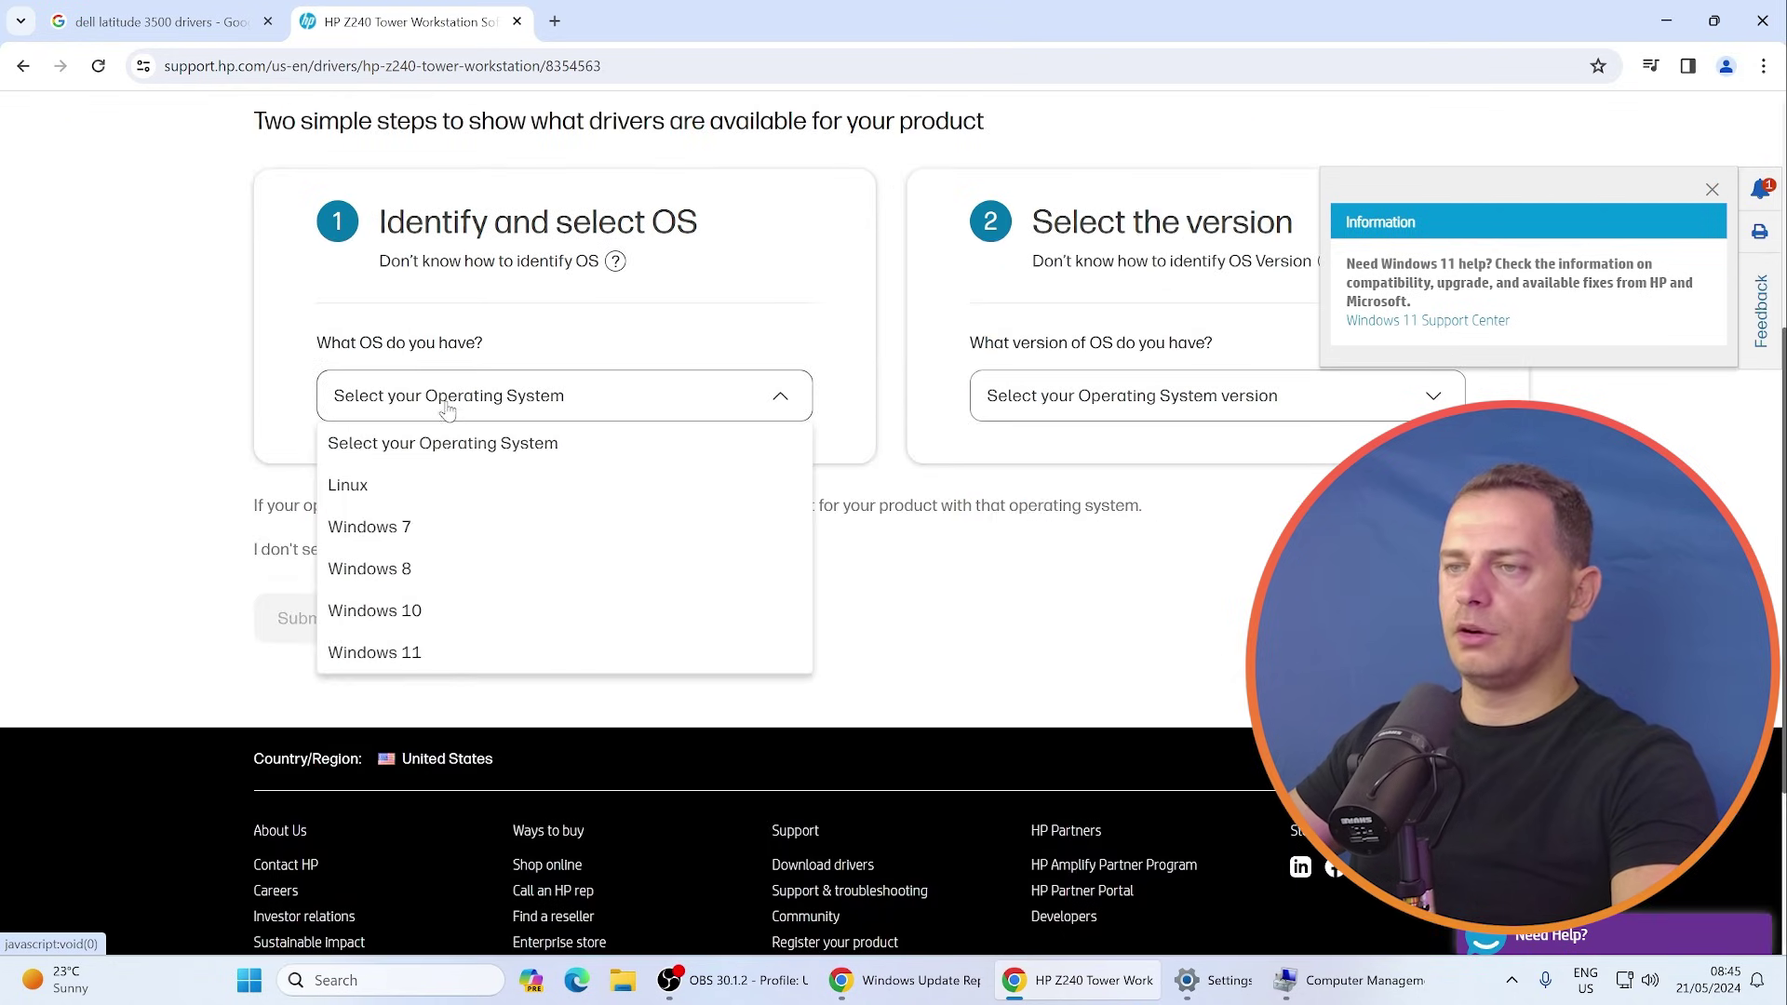
click(375, 665)
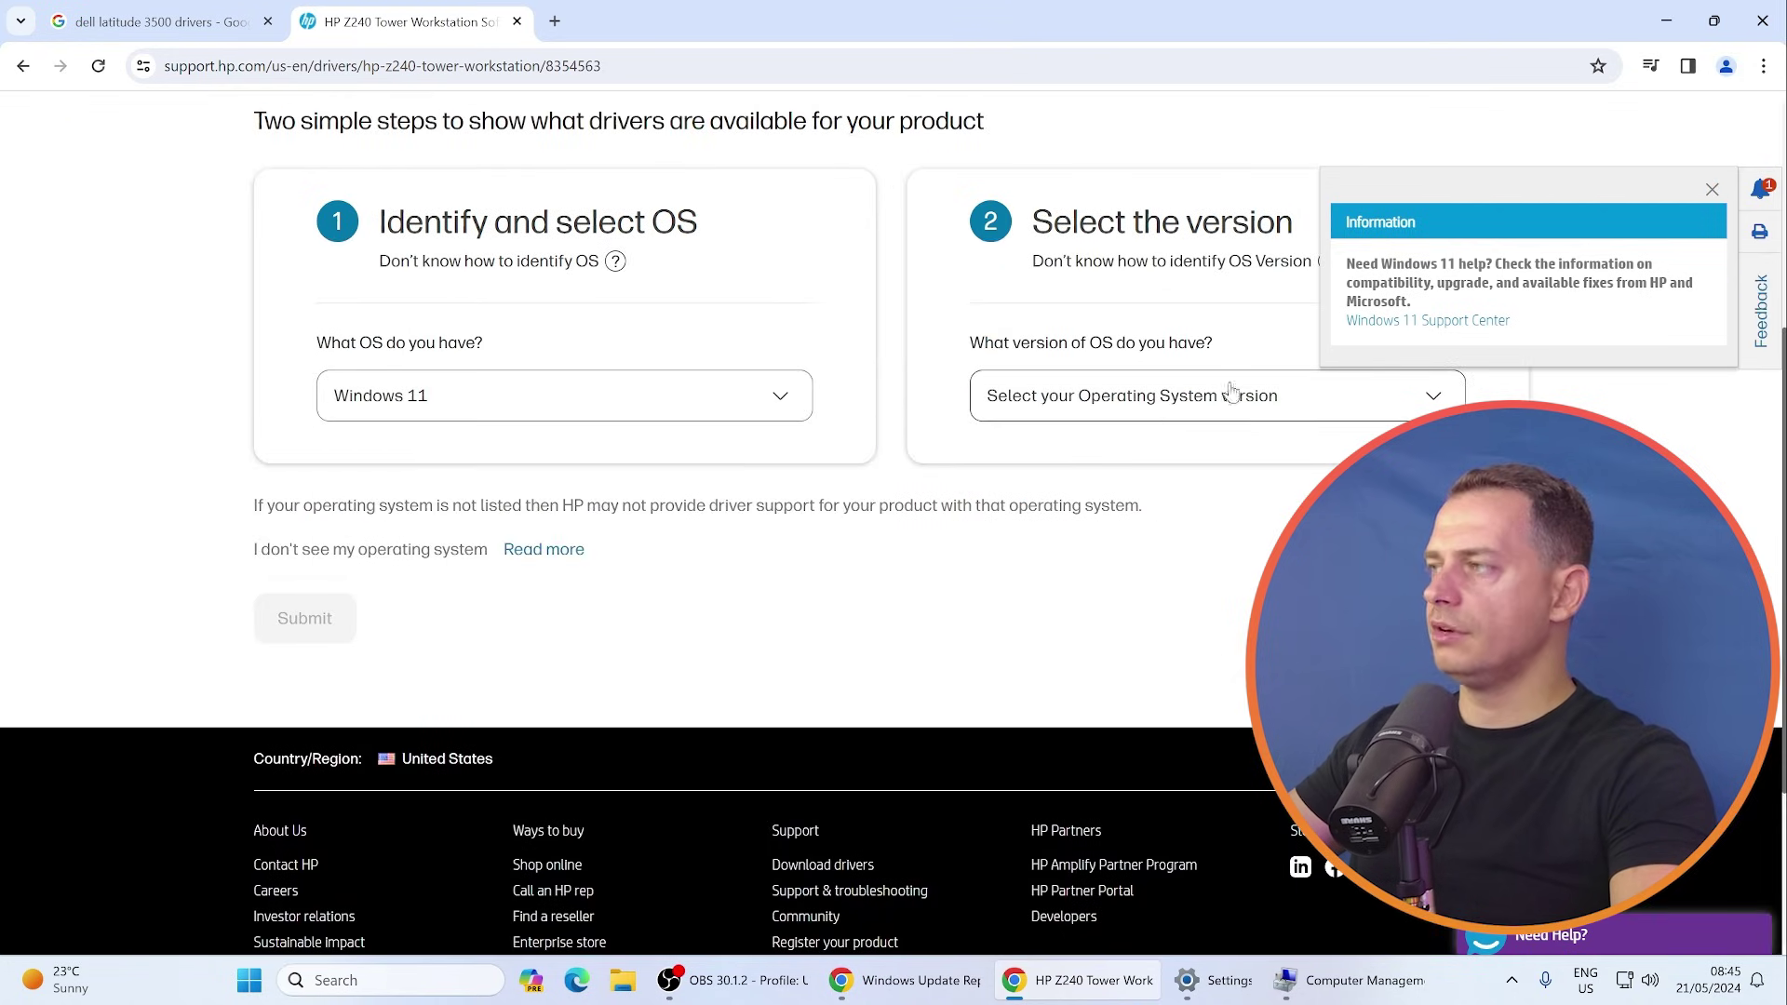
click(414, 395)
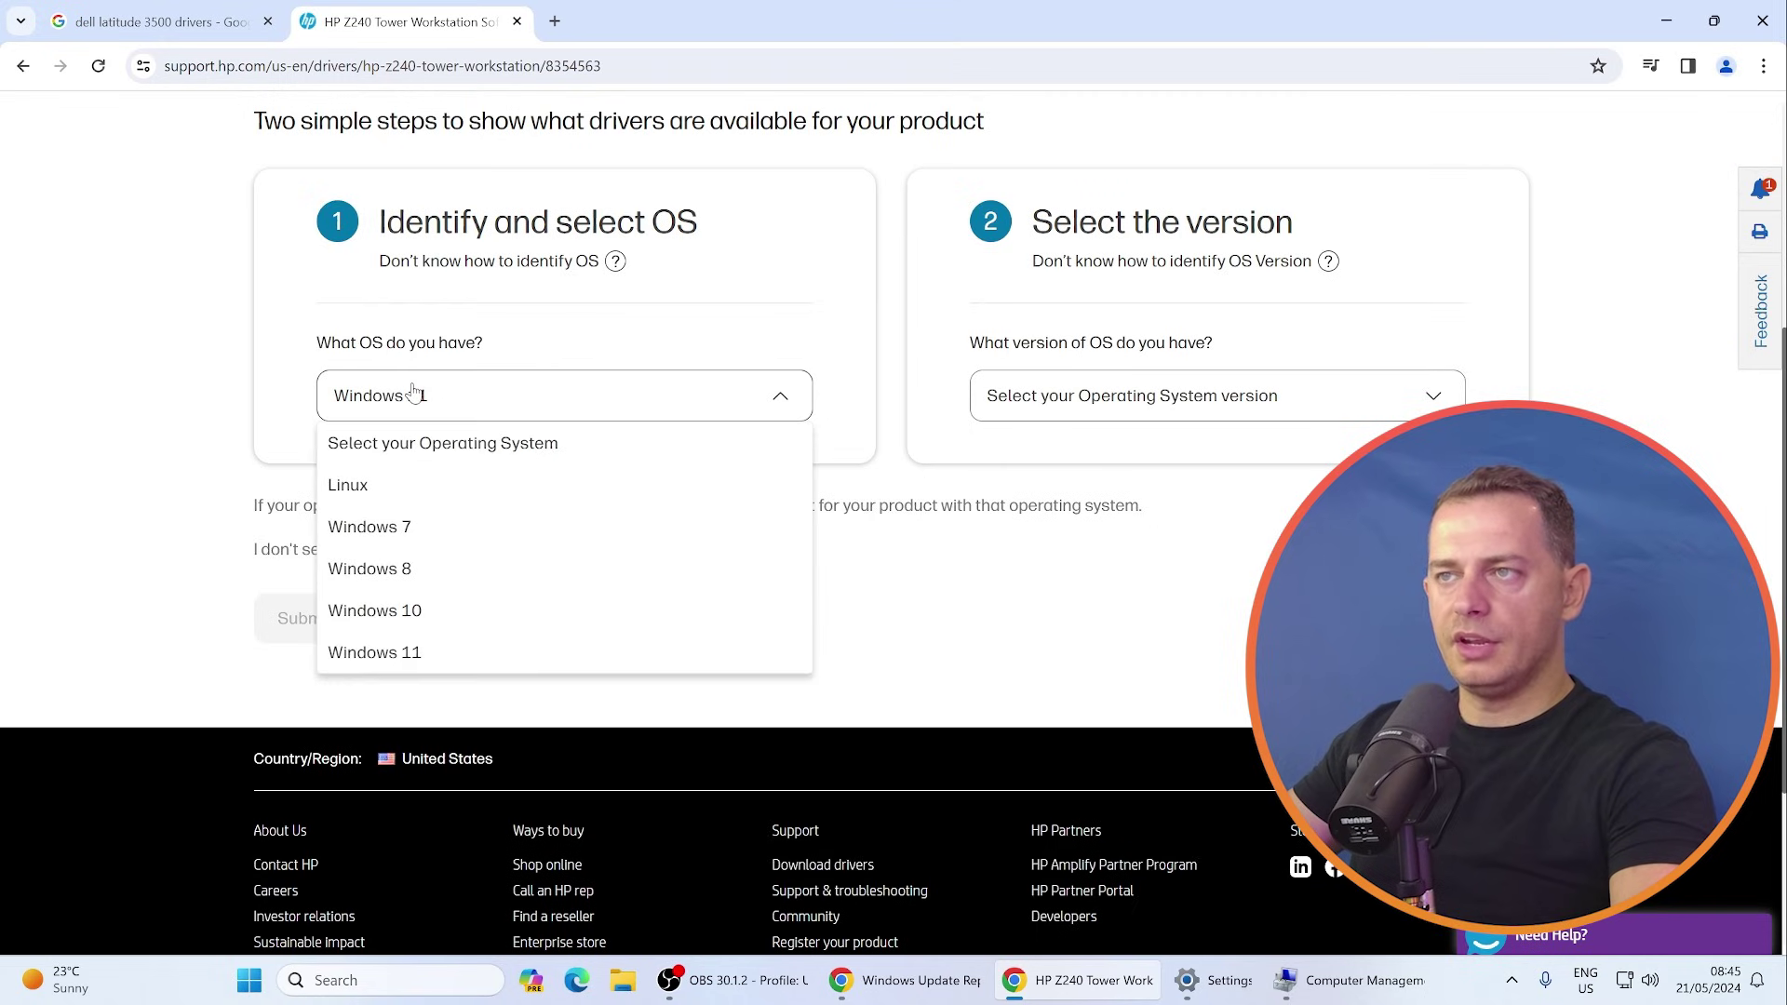
scroll(425, 736, up, 1)
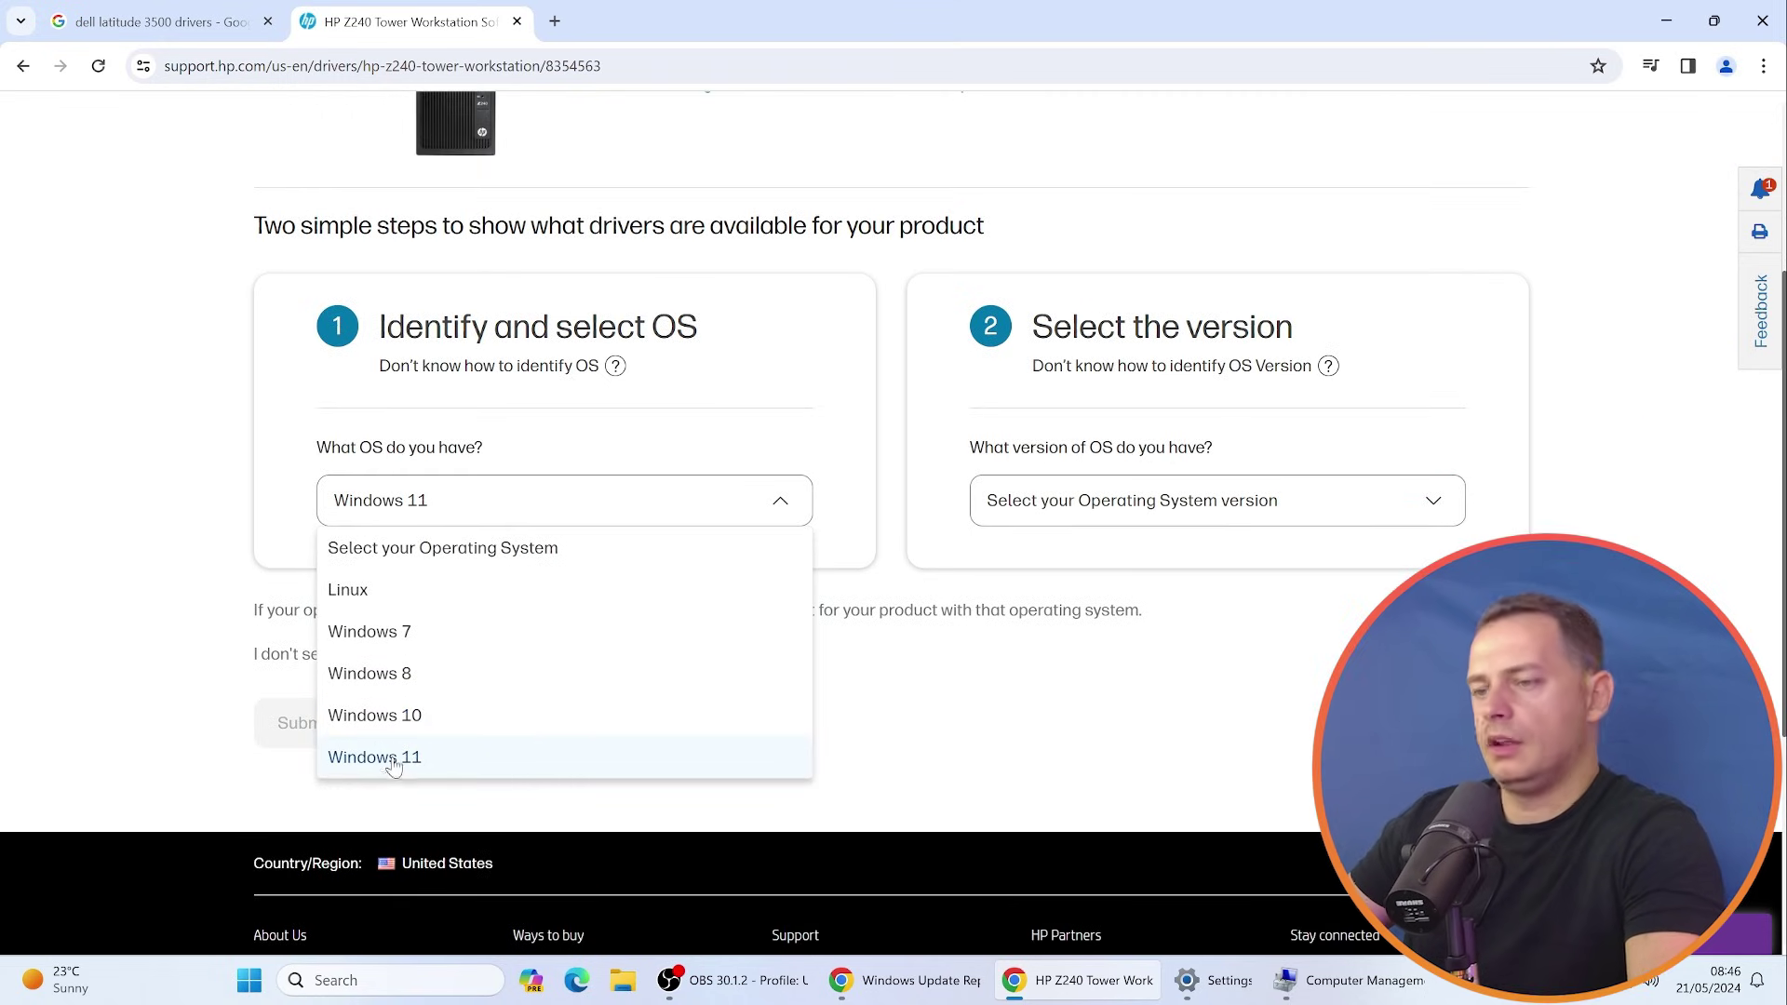
click(277, 498)
click(1130, 513)
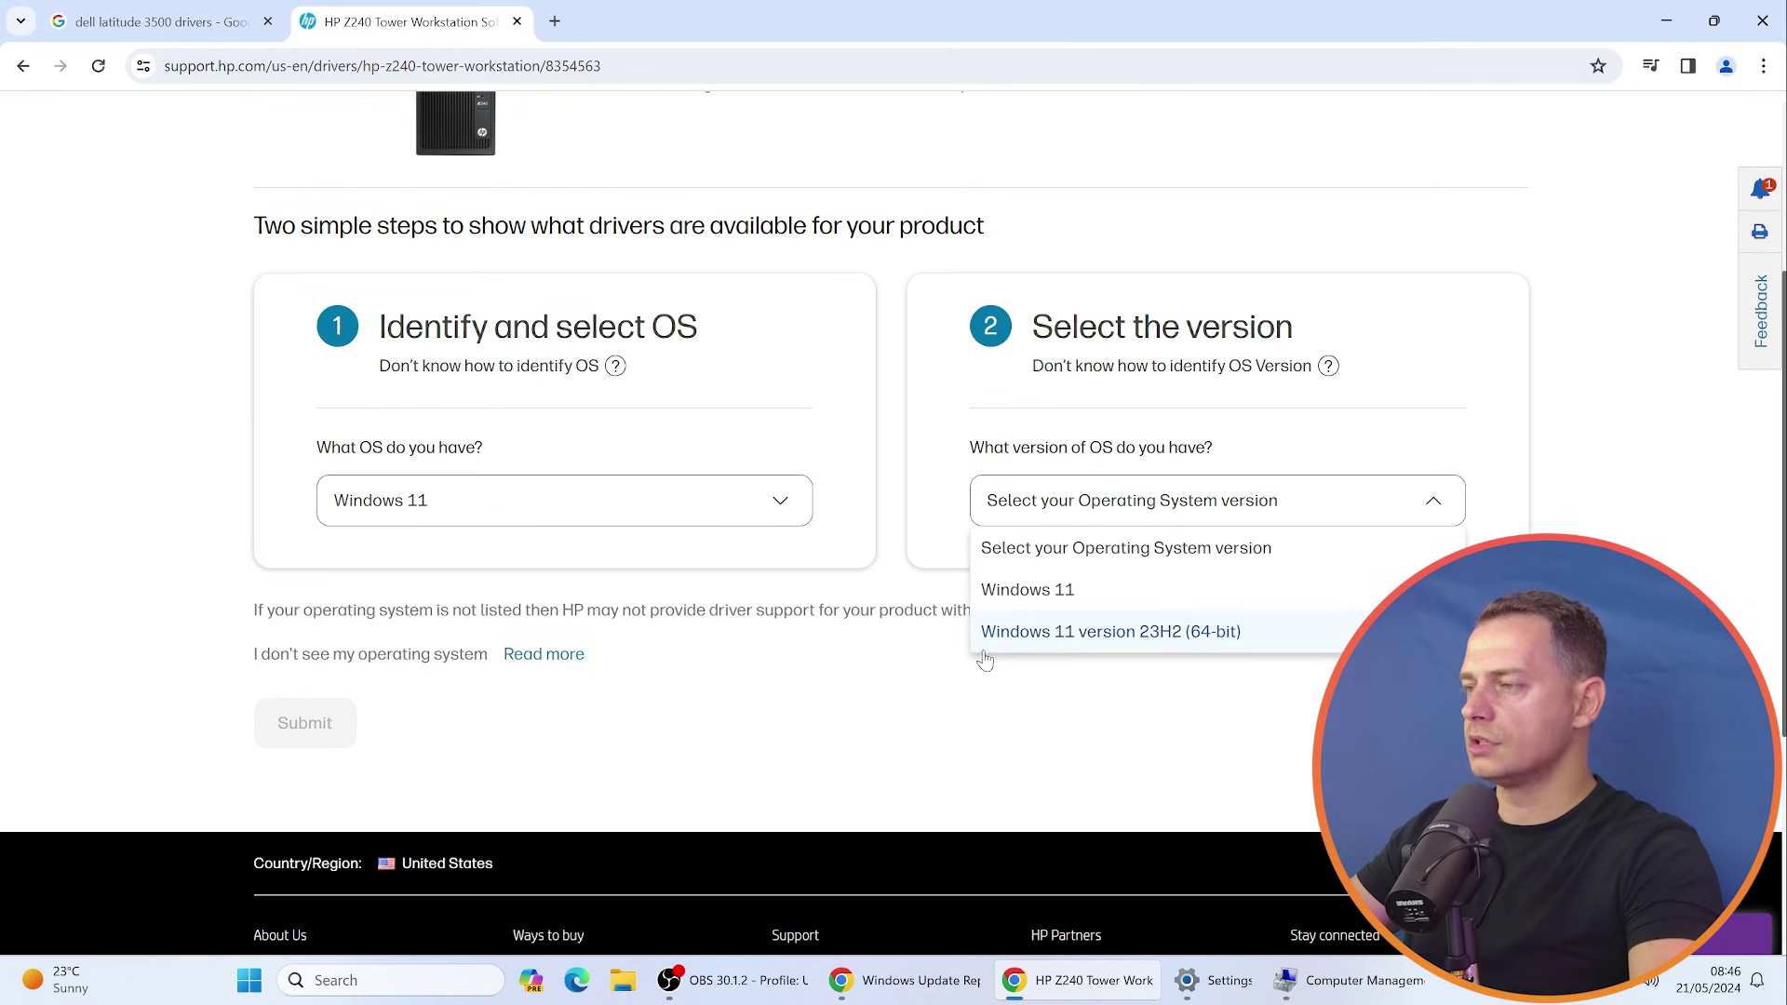
click(1114, 633)
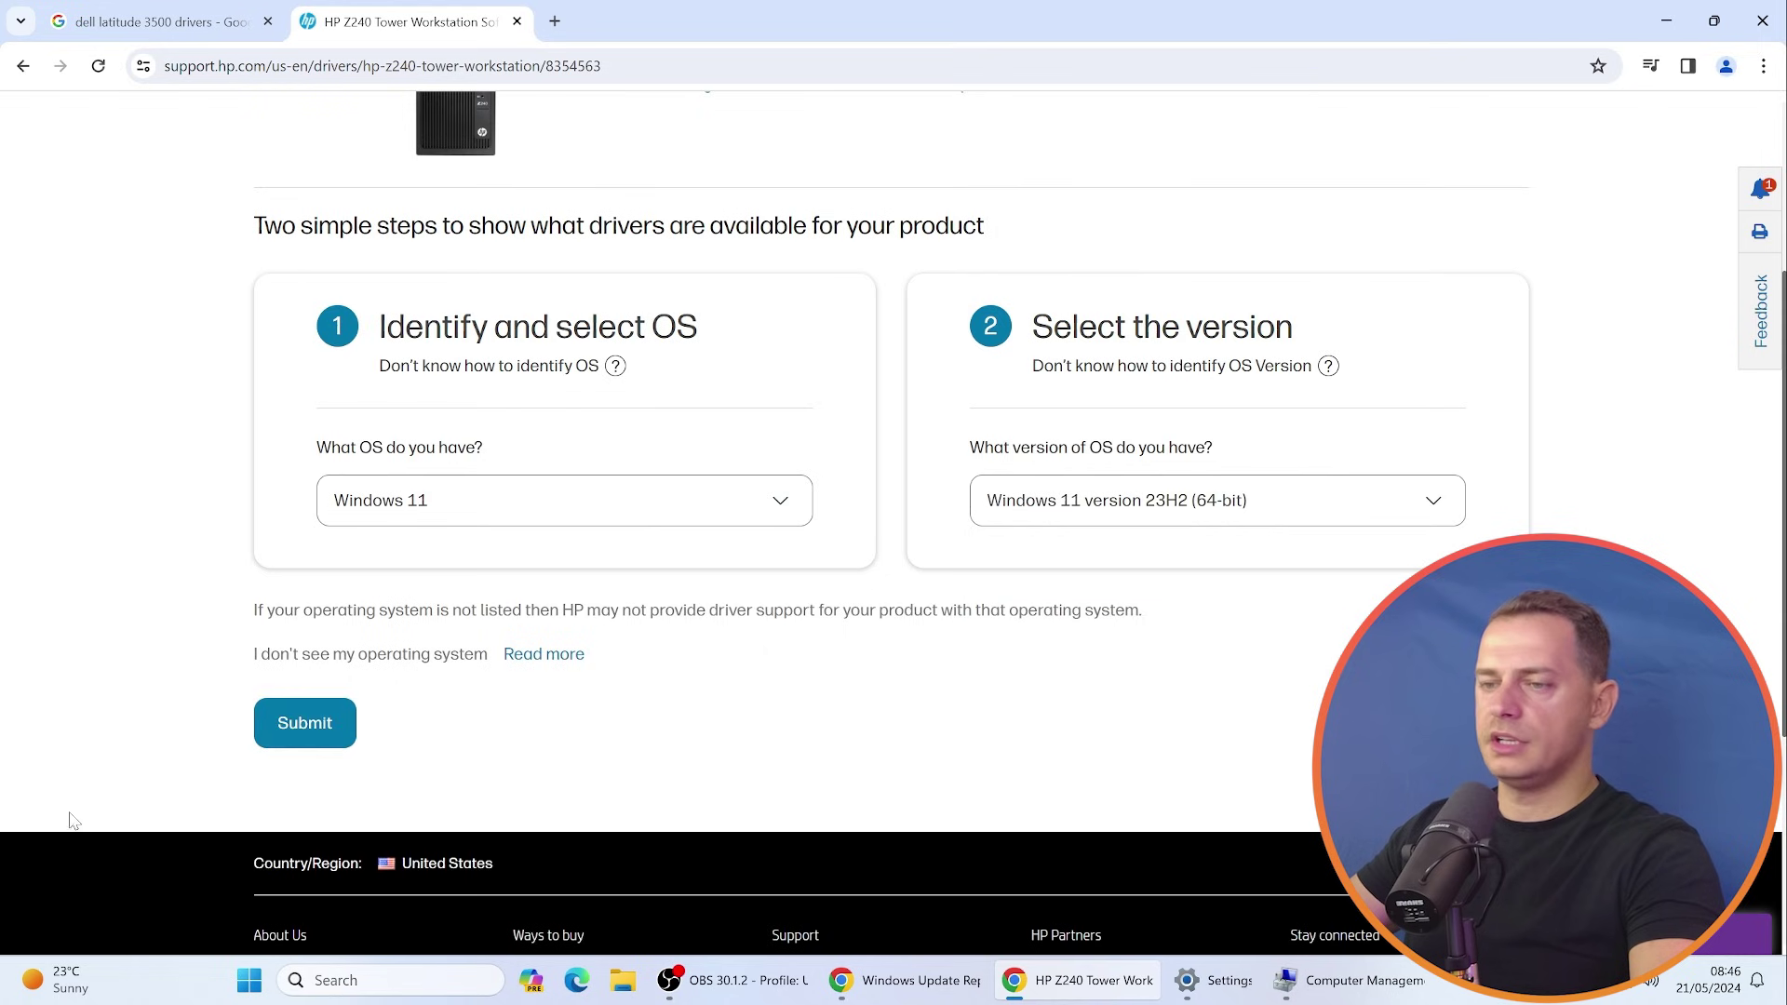
click(265, 740)
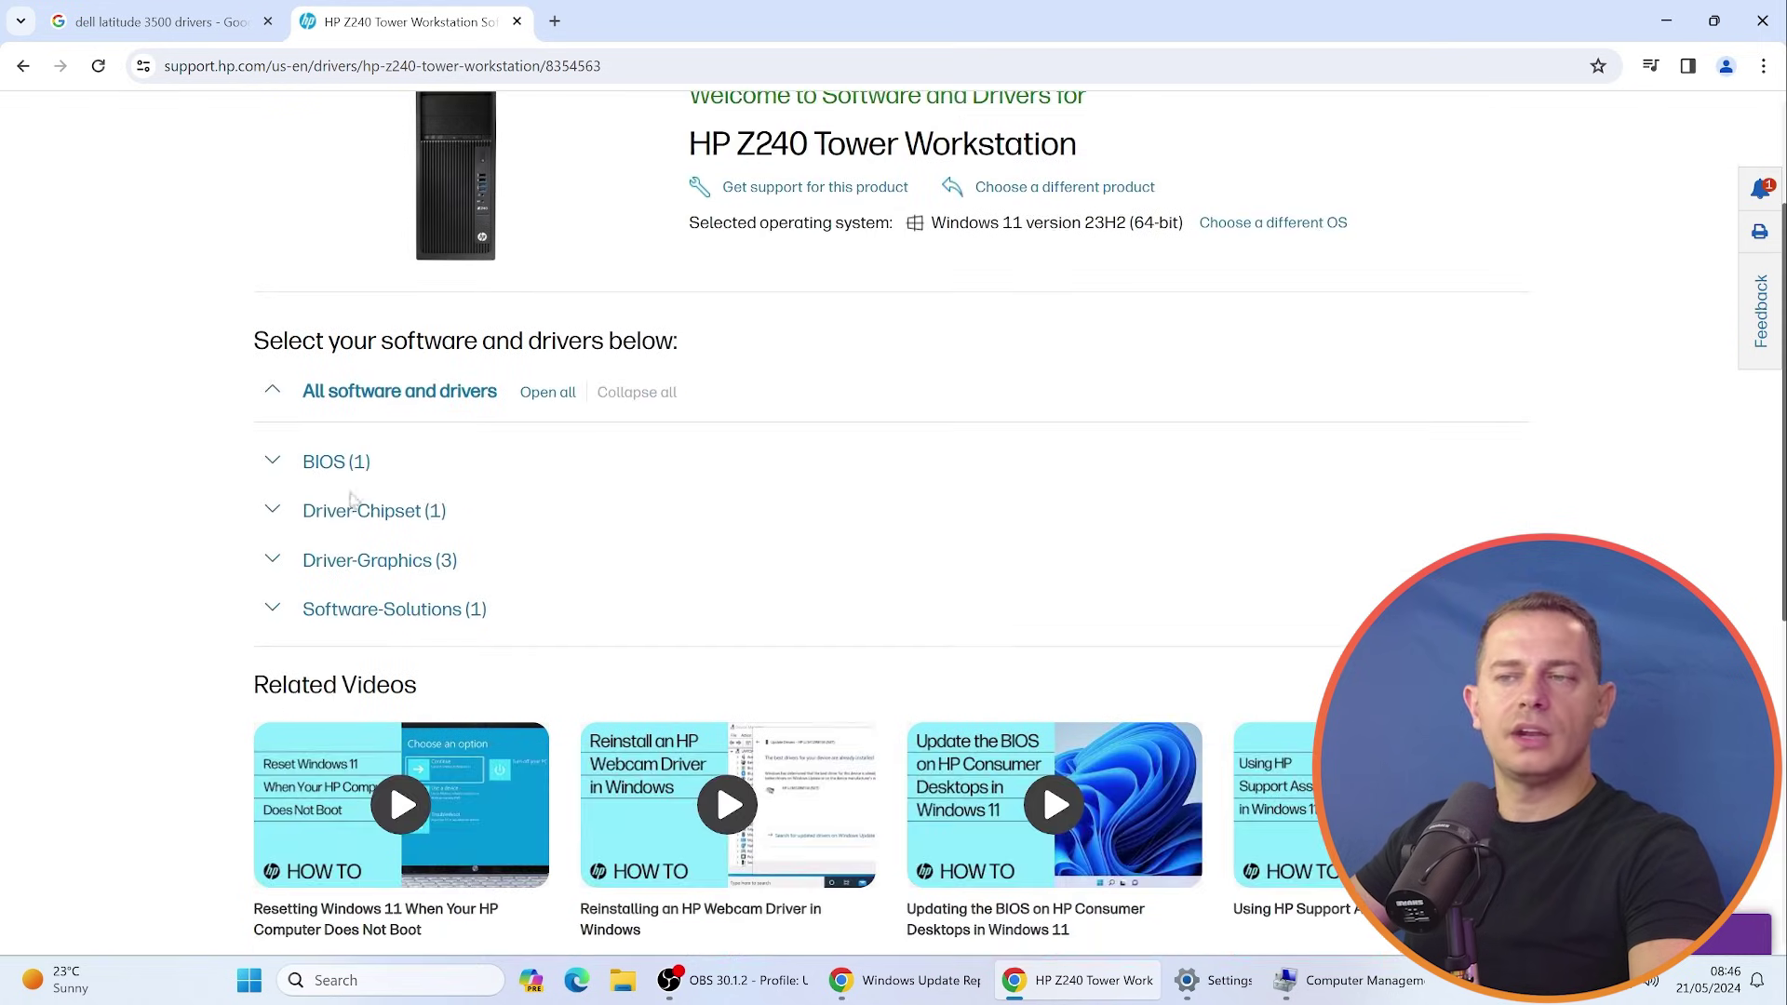
- Expand the Driver-Chipset category to view its driver, and switch to the Settings app's Windows Update page
click(373, 511)
scroll(688, 559, down, 2)
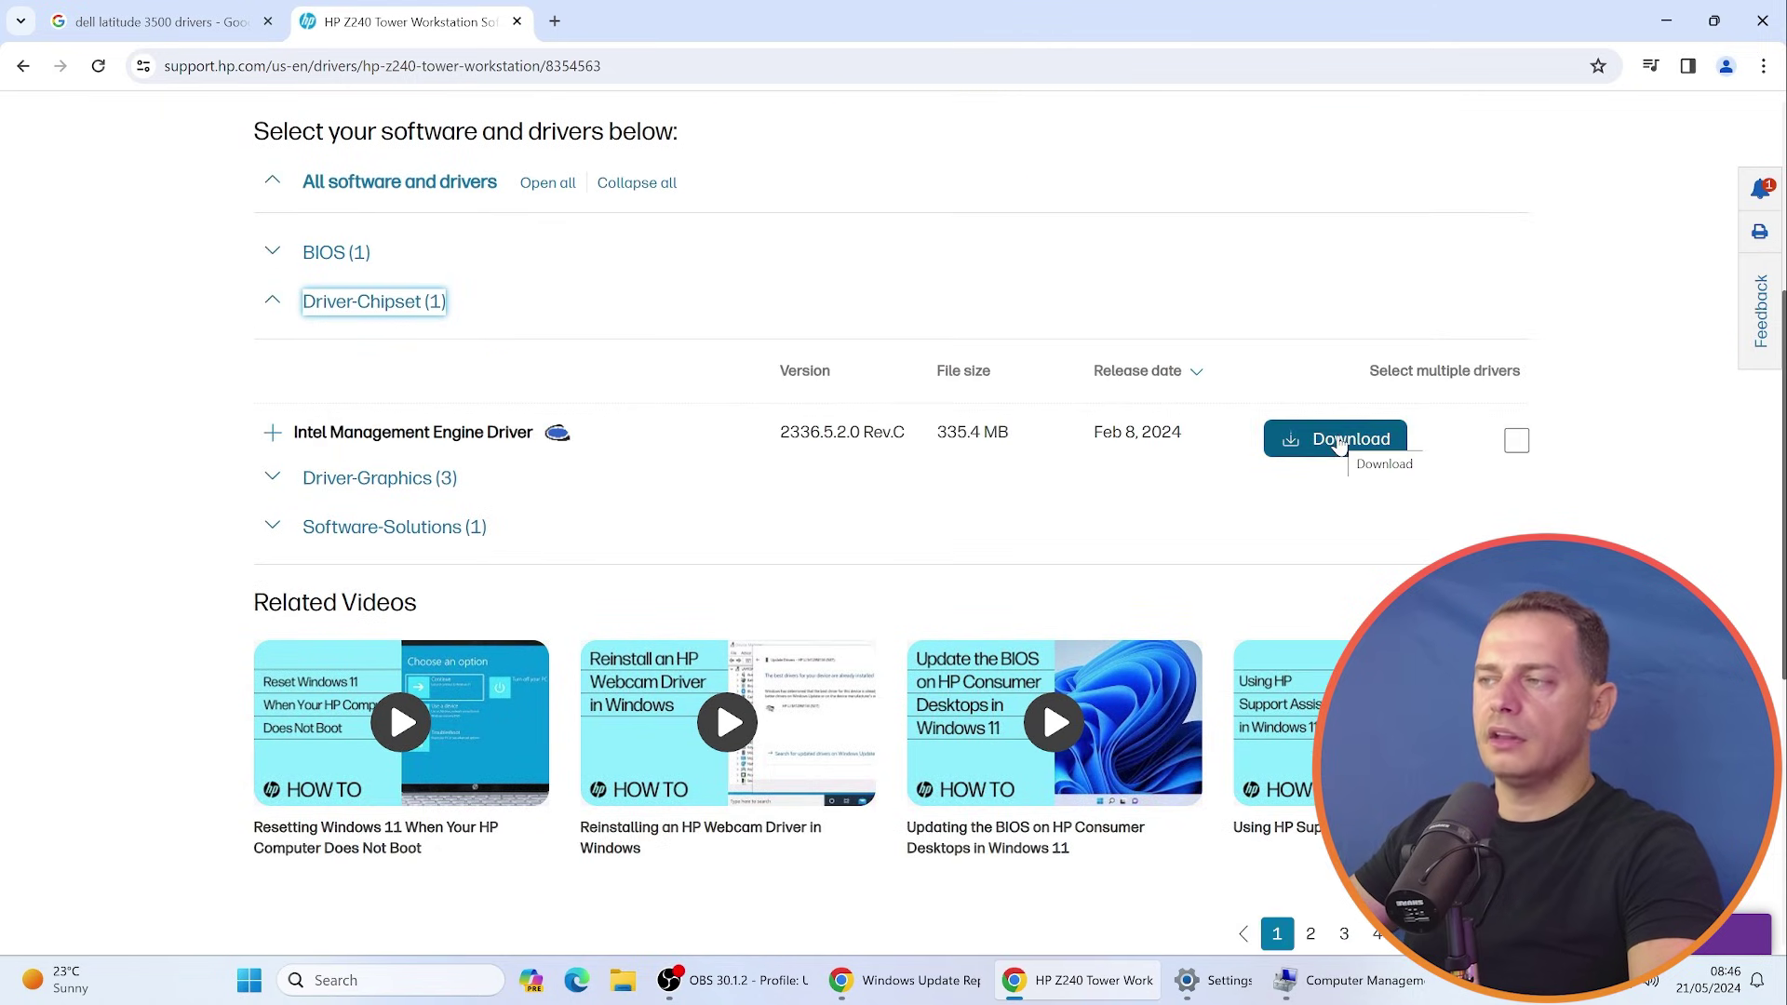
click(1189, 987)
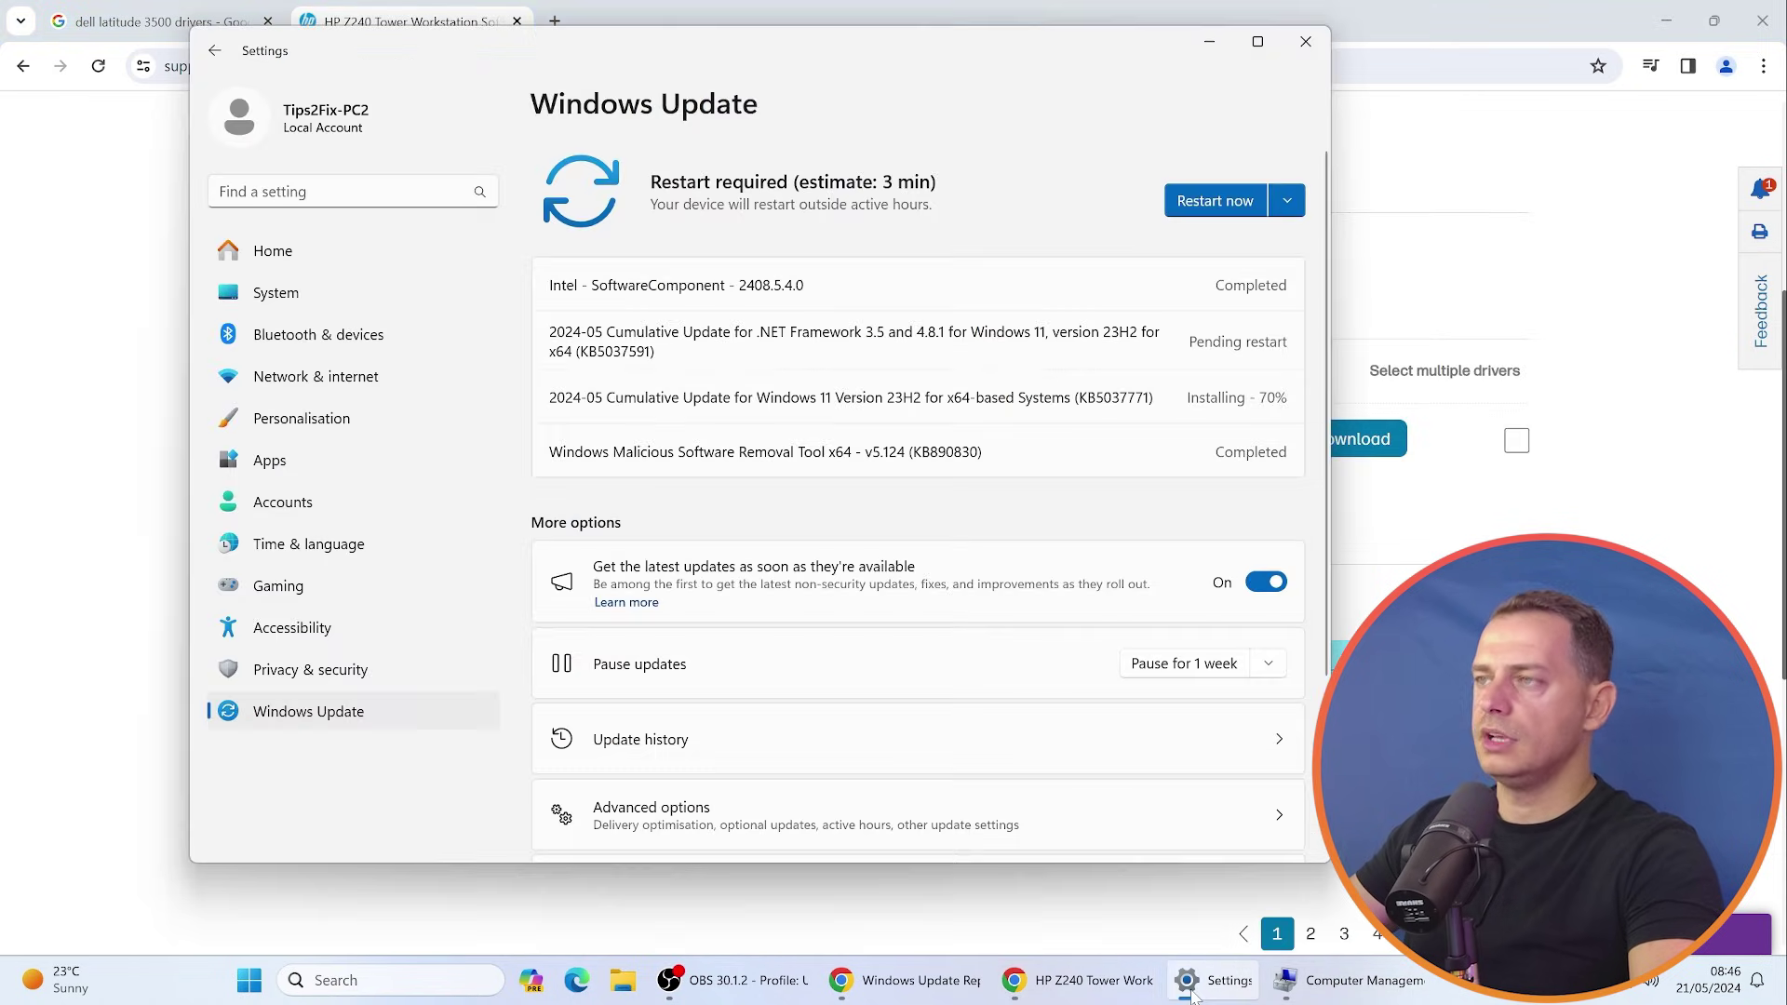
- Return to HP's Z240 driver page, examine the release date under the BIOS category, and switch to the Dell search results tab
click(1189, 986)
scroll(689, 466, up, 2)
click(335, 461)
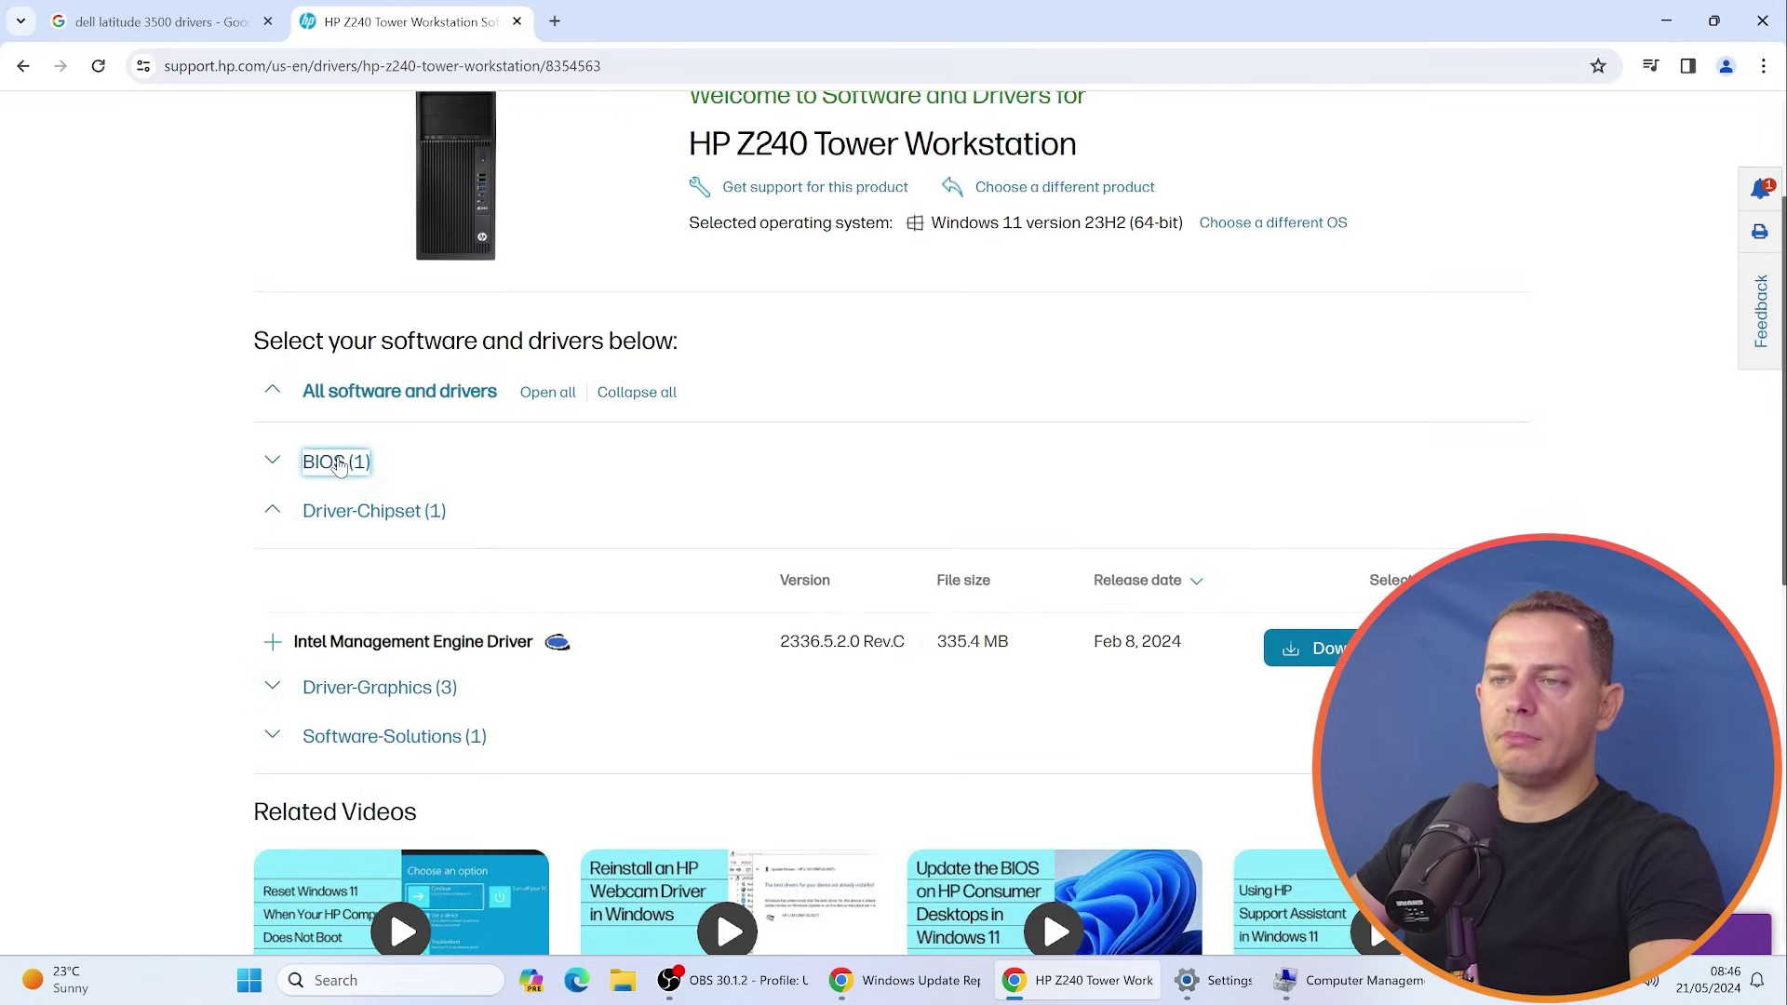
triple_click(1121, 617)
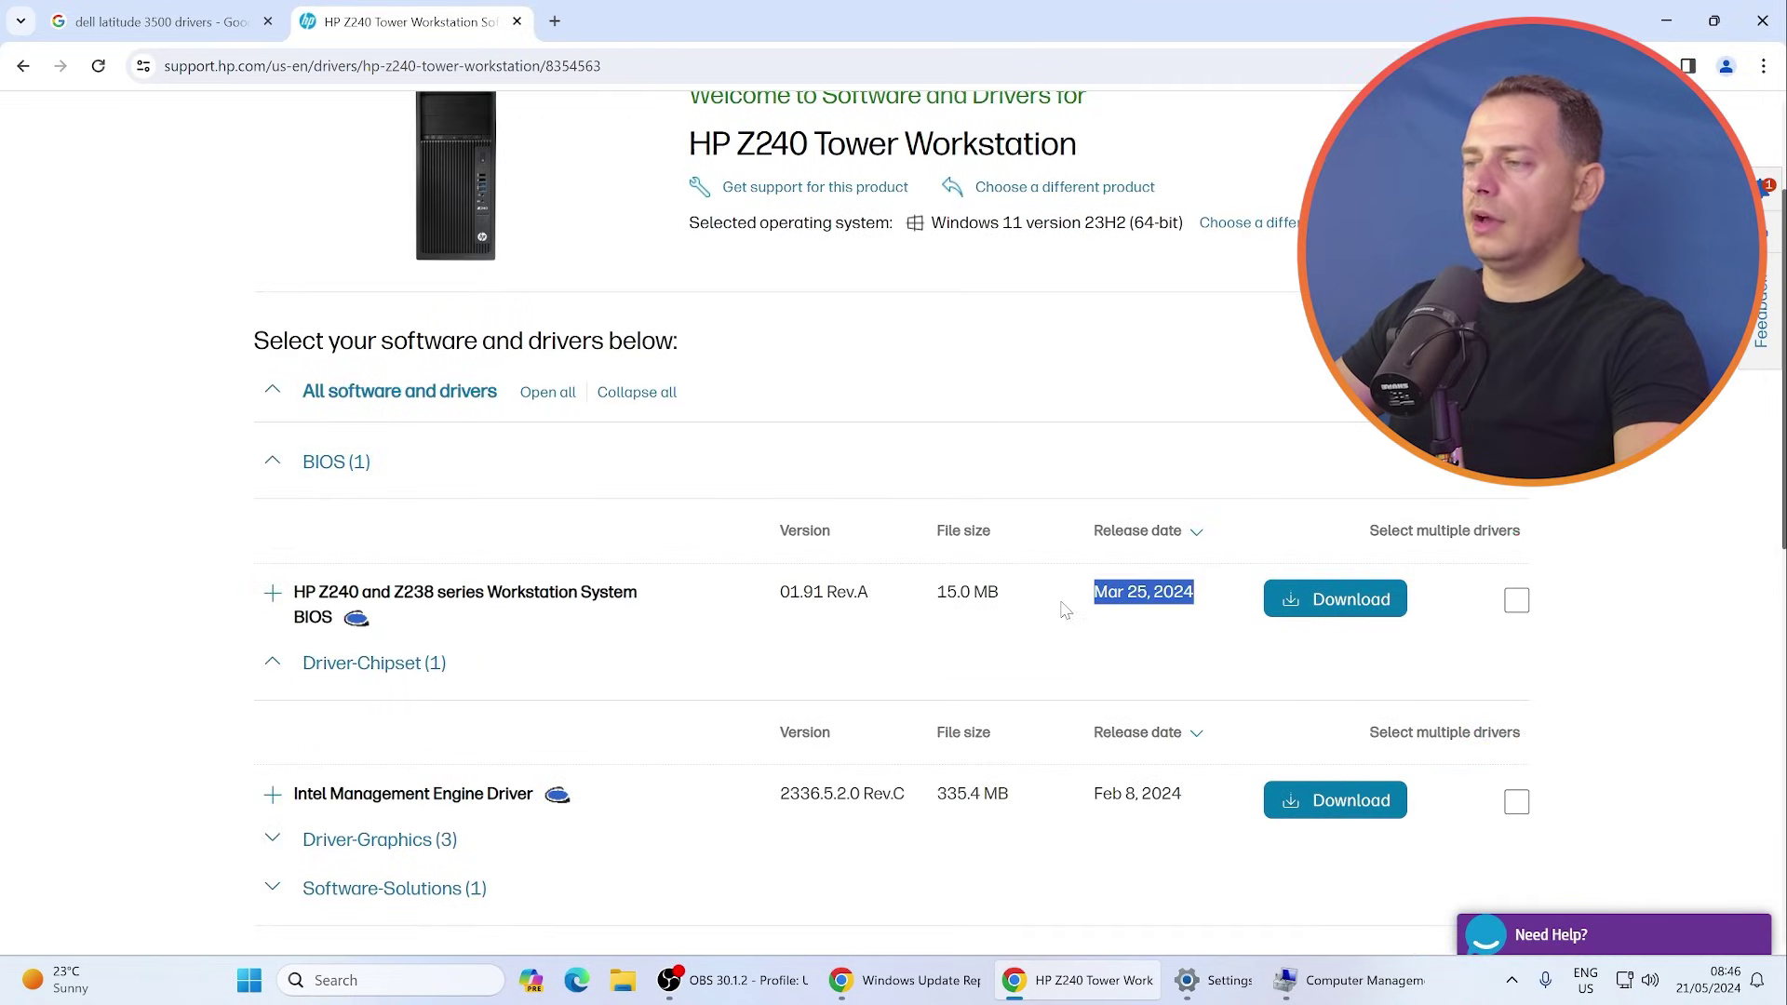
click(1115, 635)
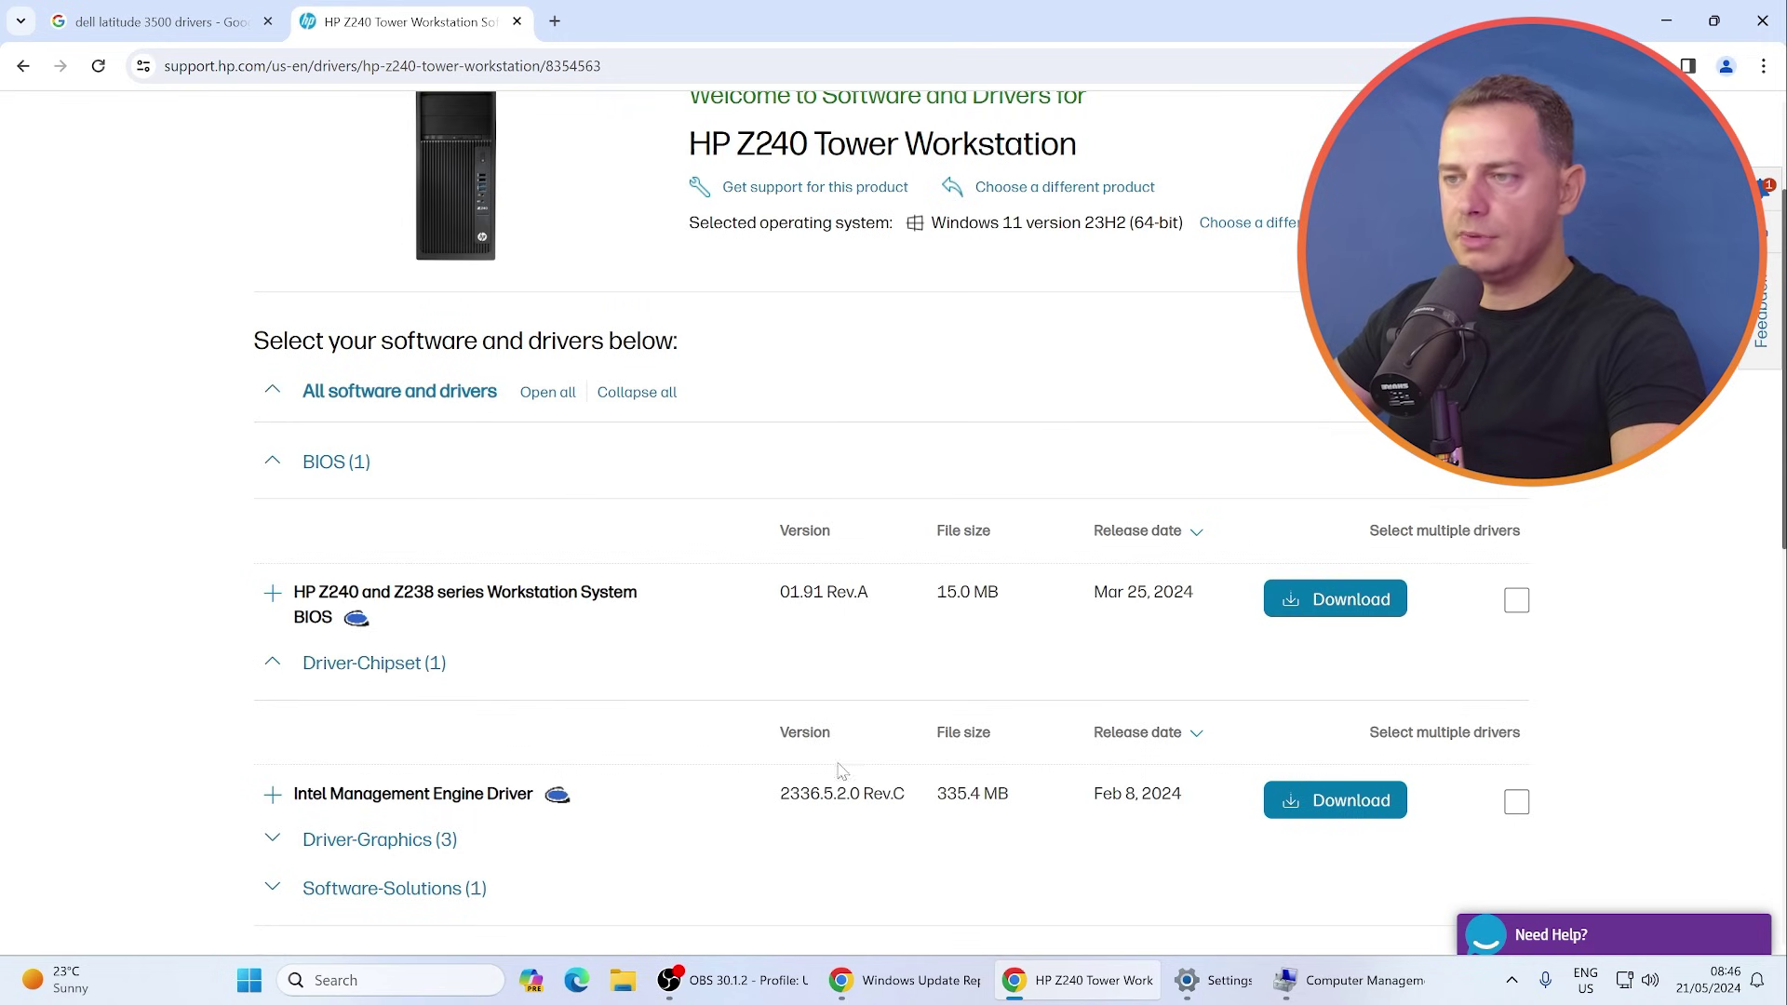
scroll(784, 703, down, 1)
click(282, 363)
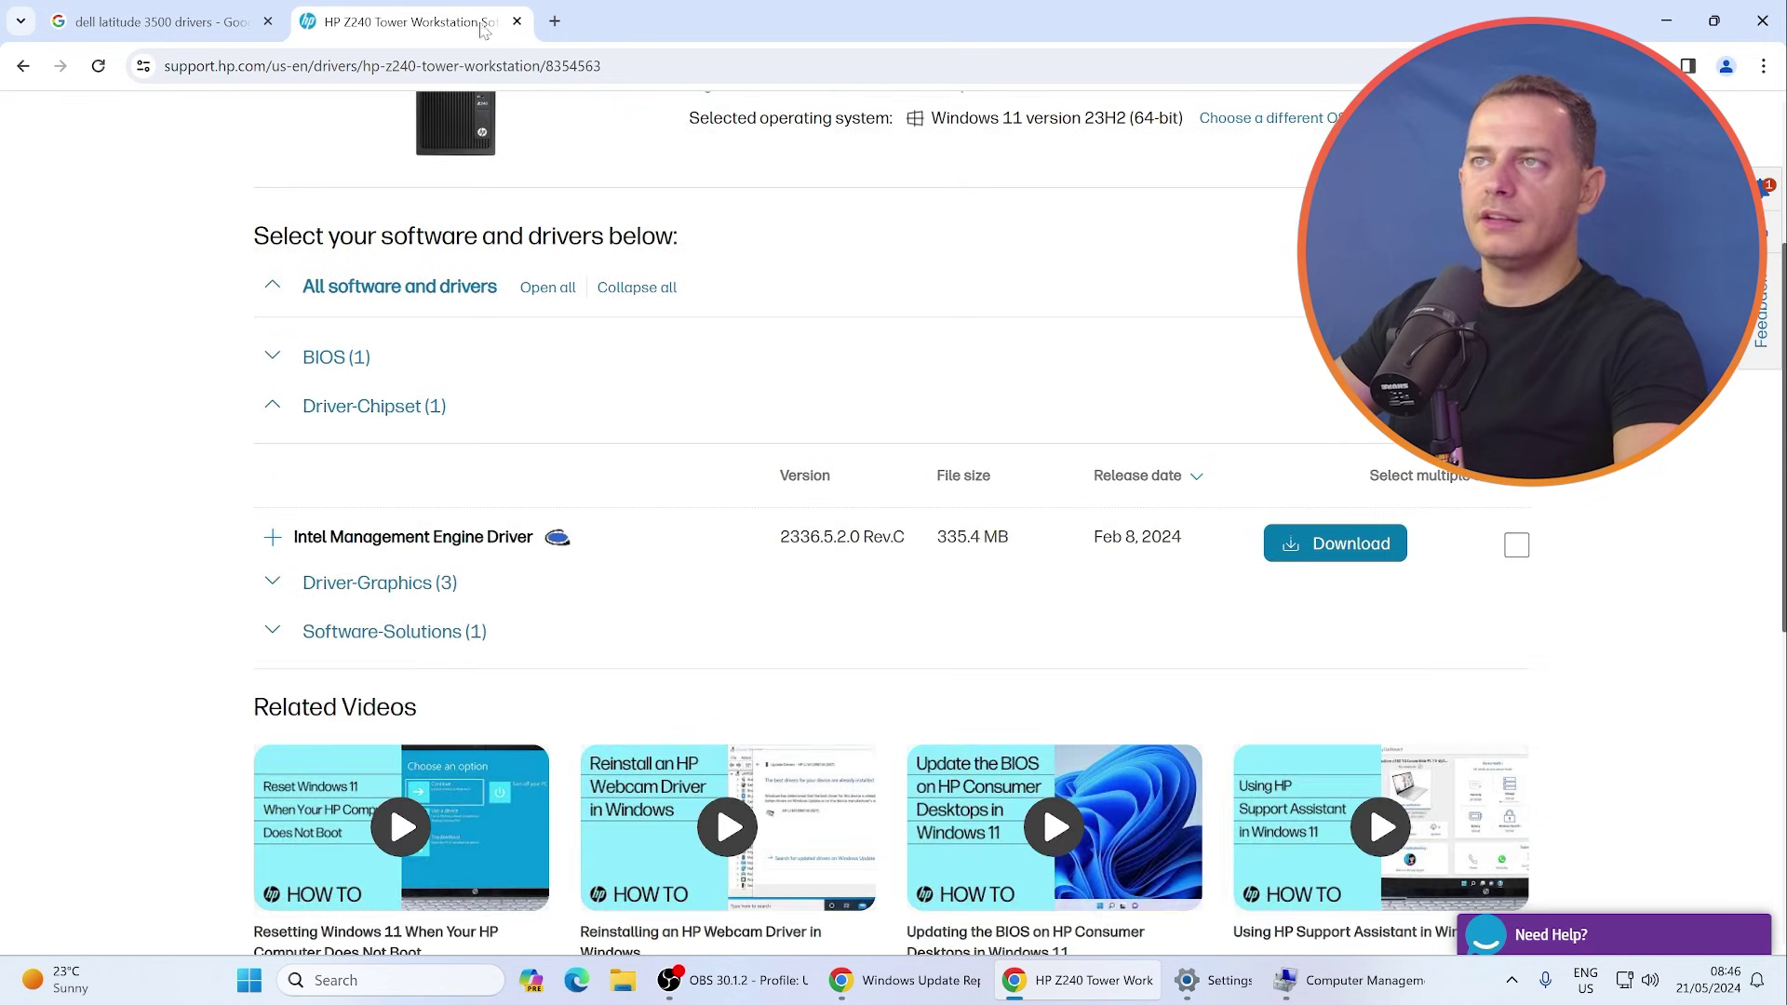
click(148, 14)
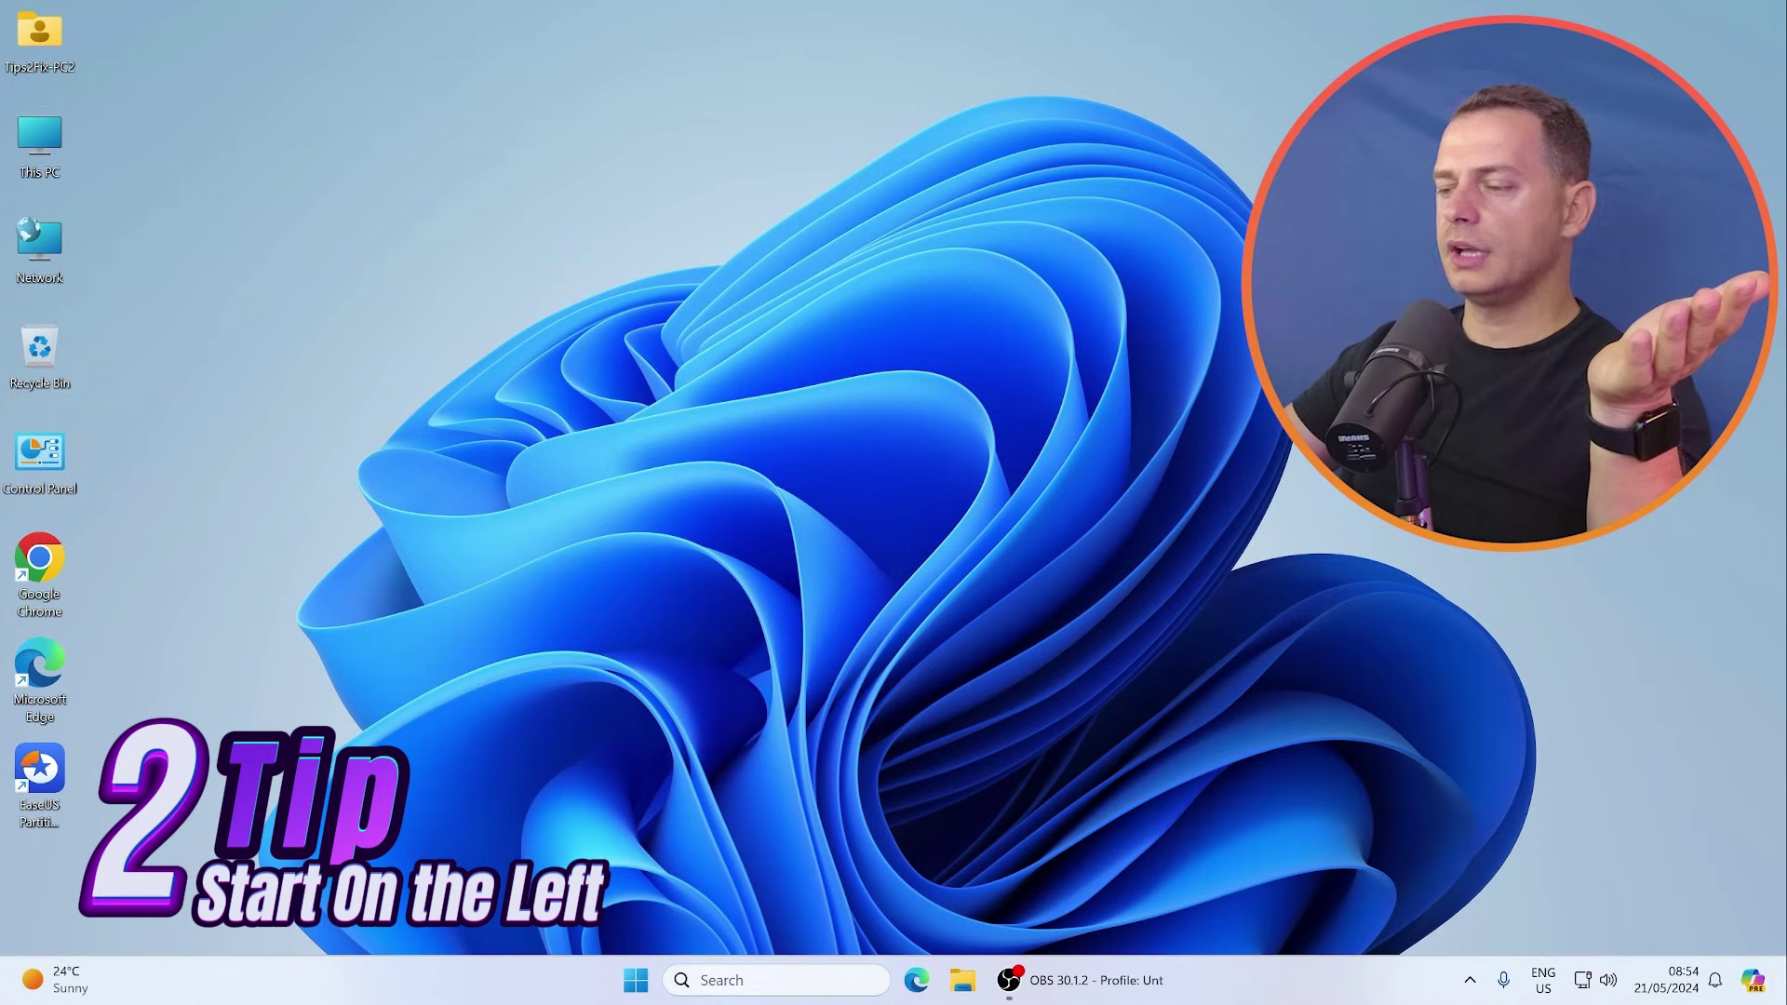
- View the centred Start menu and open the taskbar settings
click(637, 982)
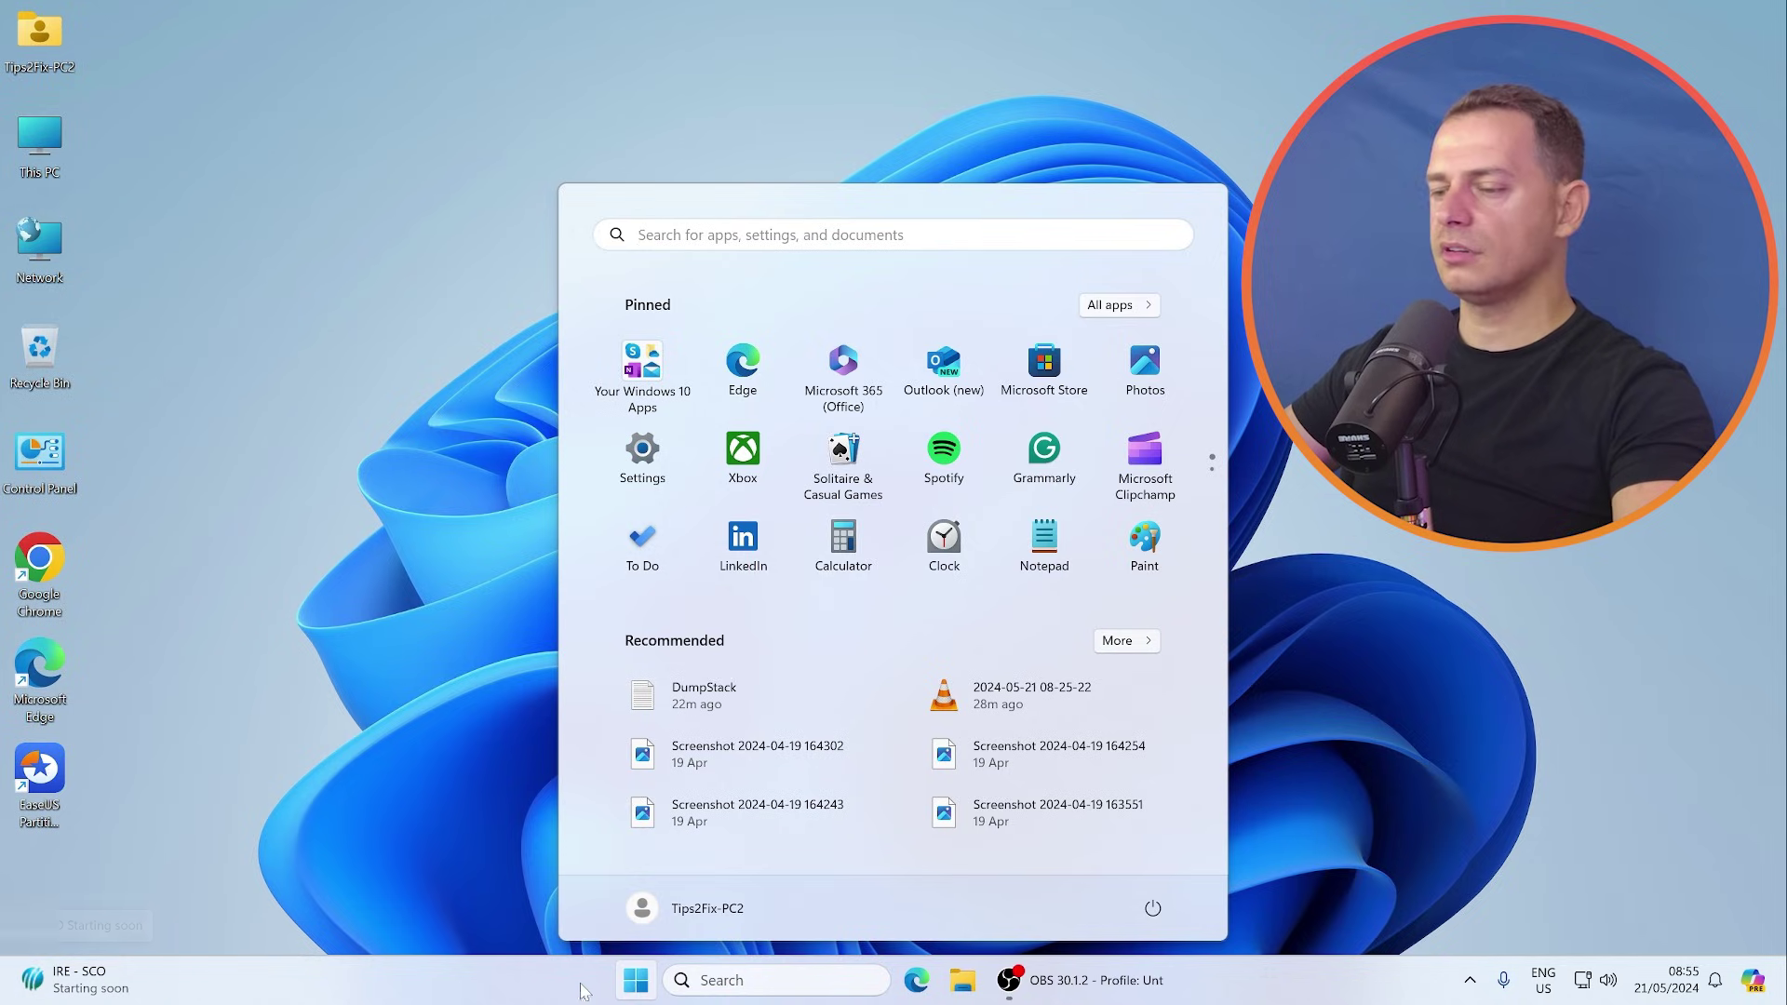
right_click(1312, 991)
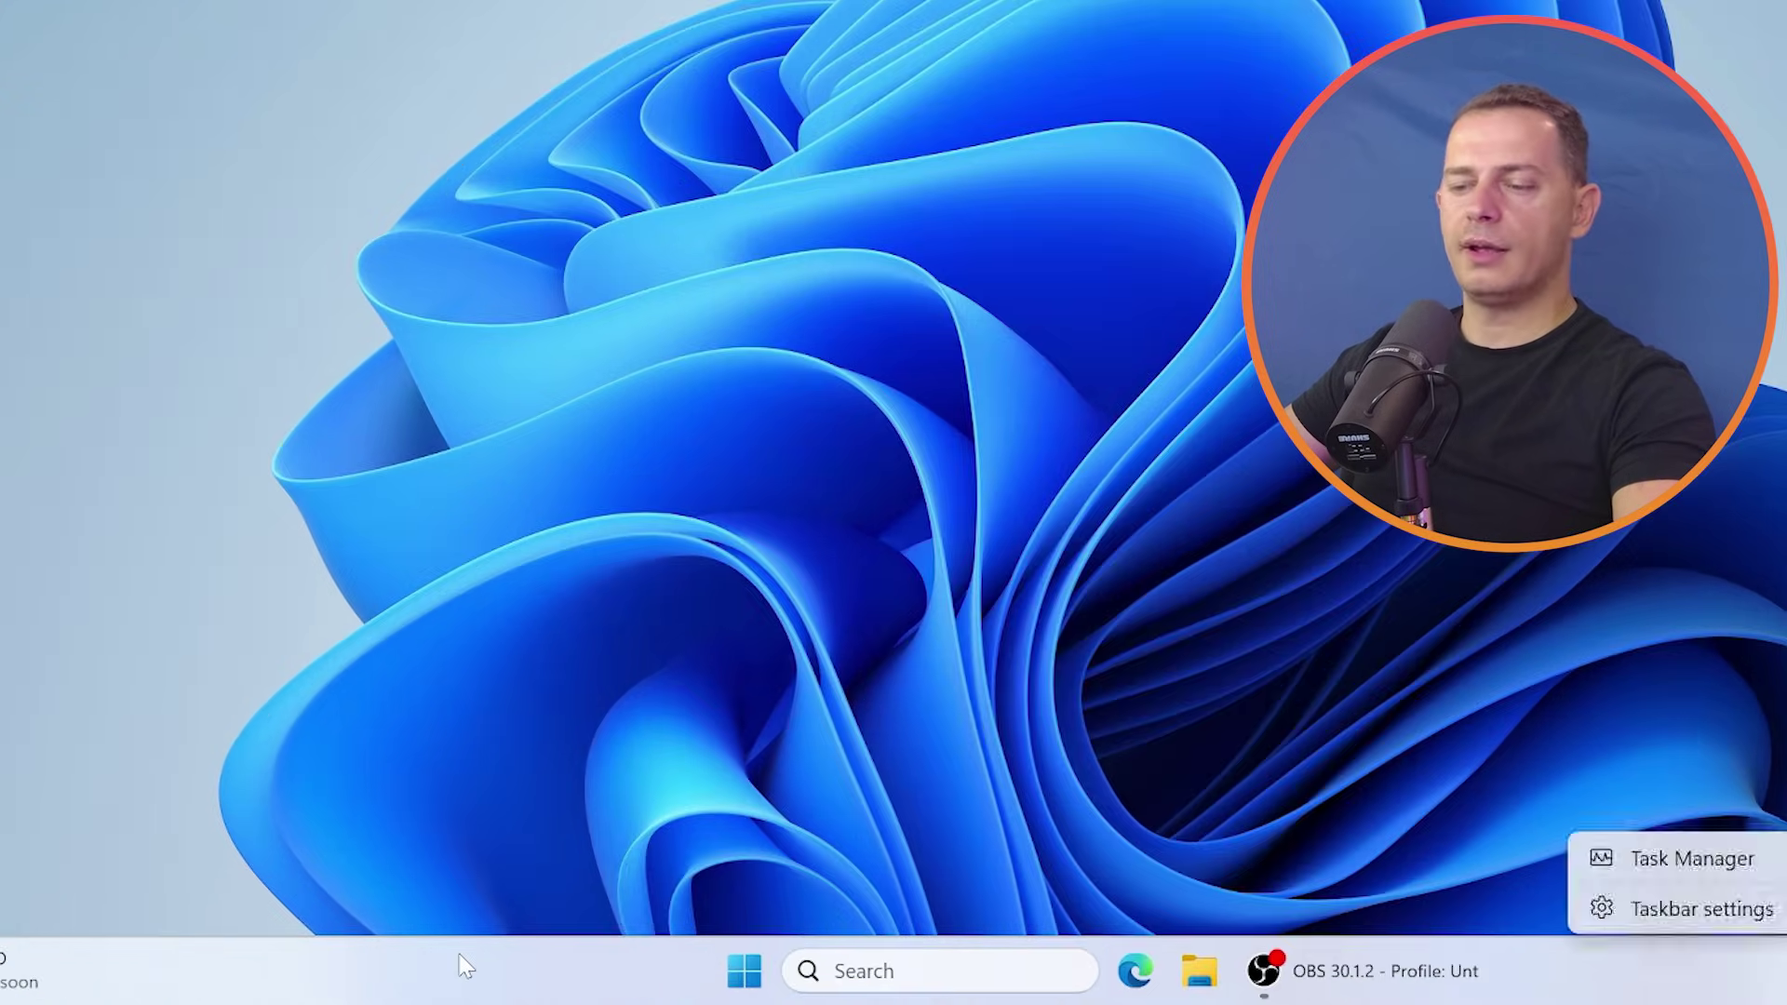
right_click(434, 985)
click(594, 909)
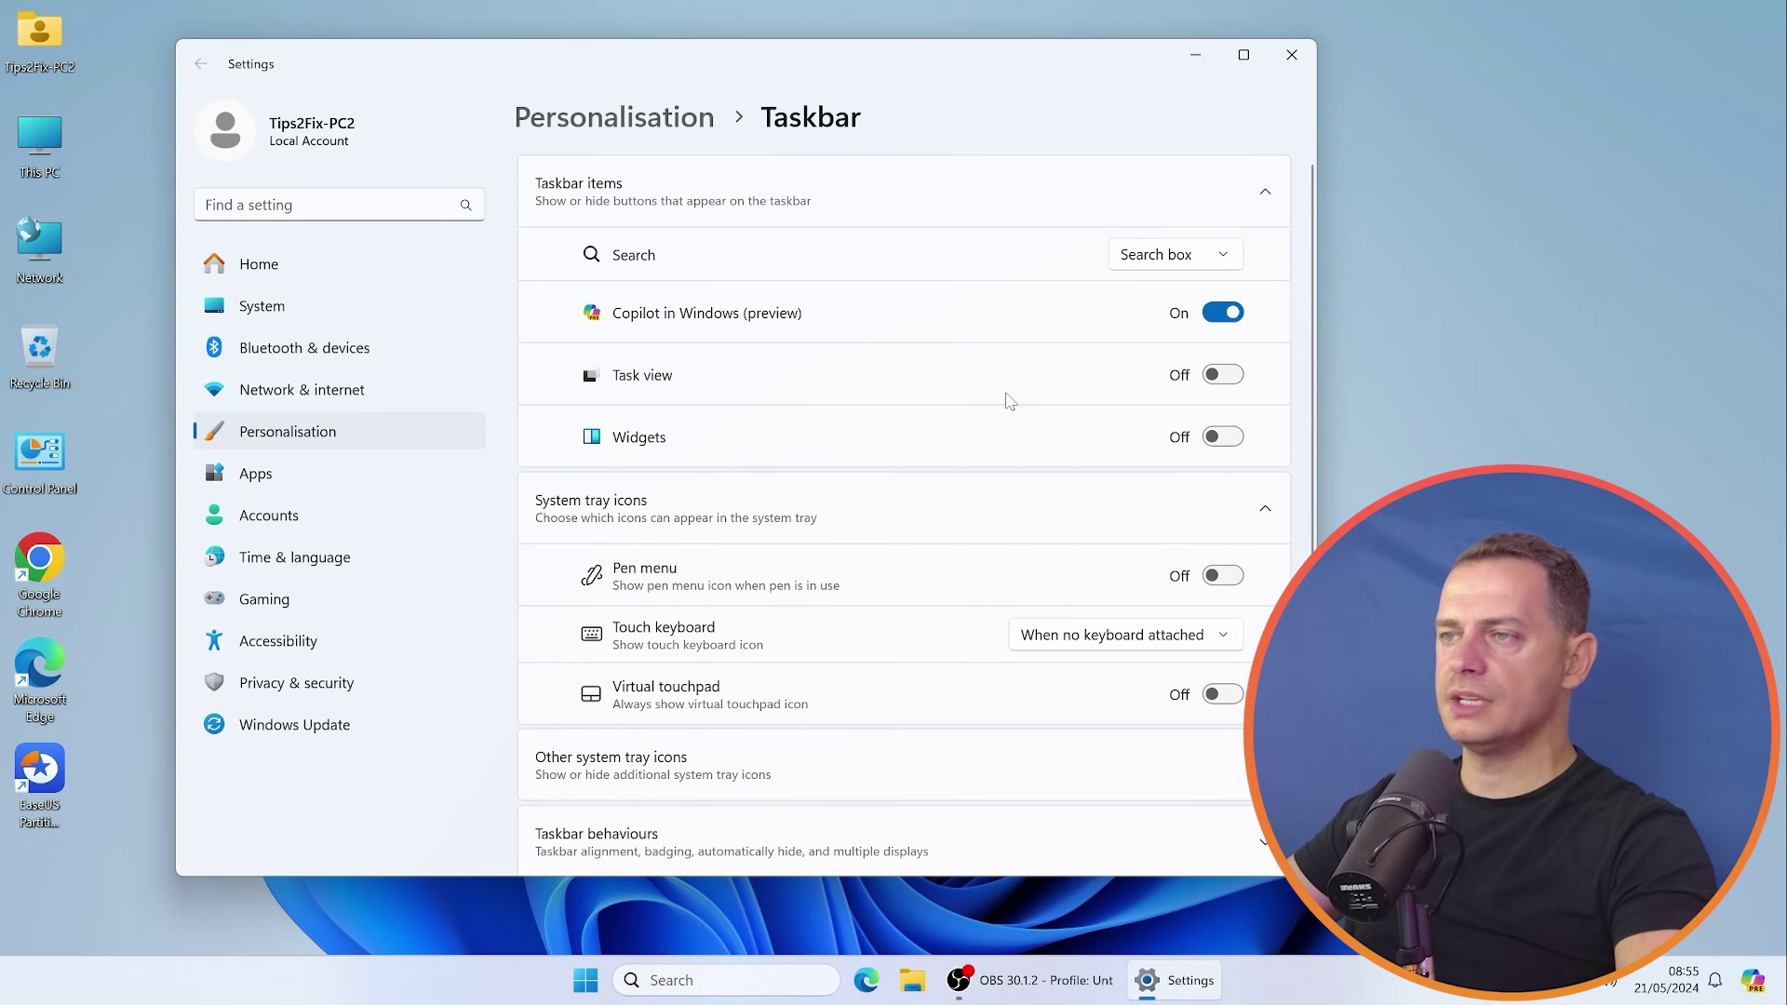
- Show the Task view button on the taskbar and hide it again
scroll(1007, 399, down, 2)
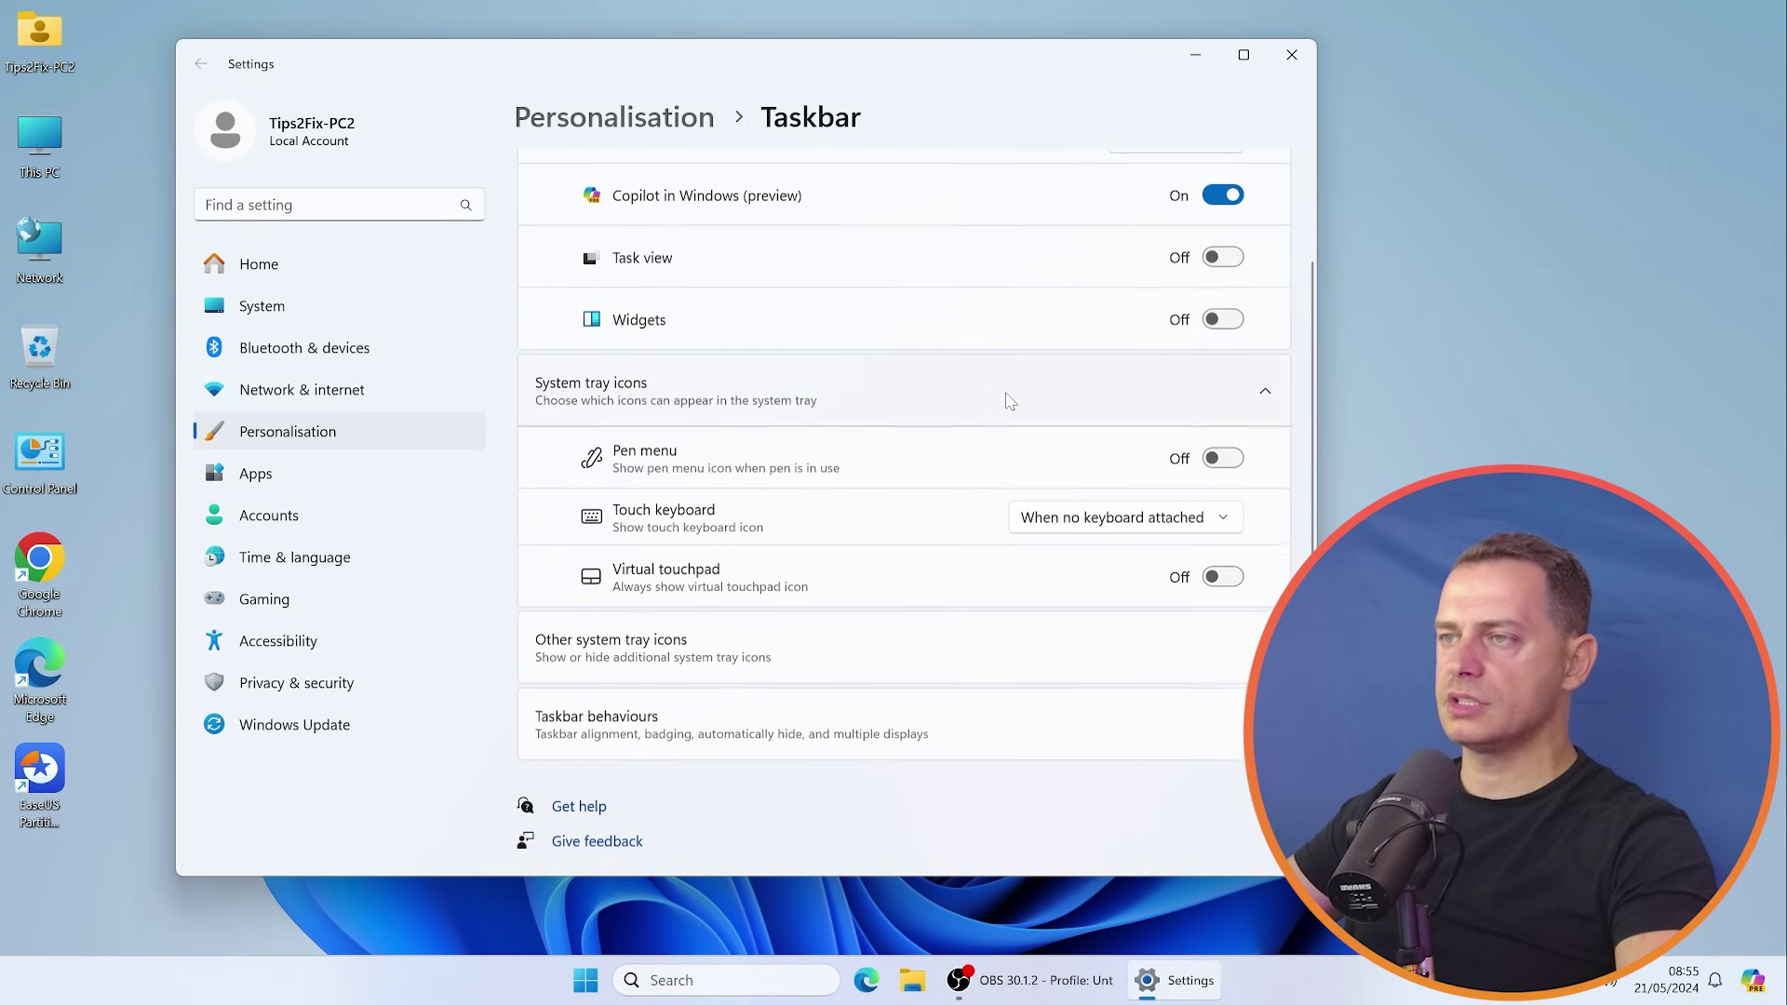
click(1224, 254)
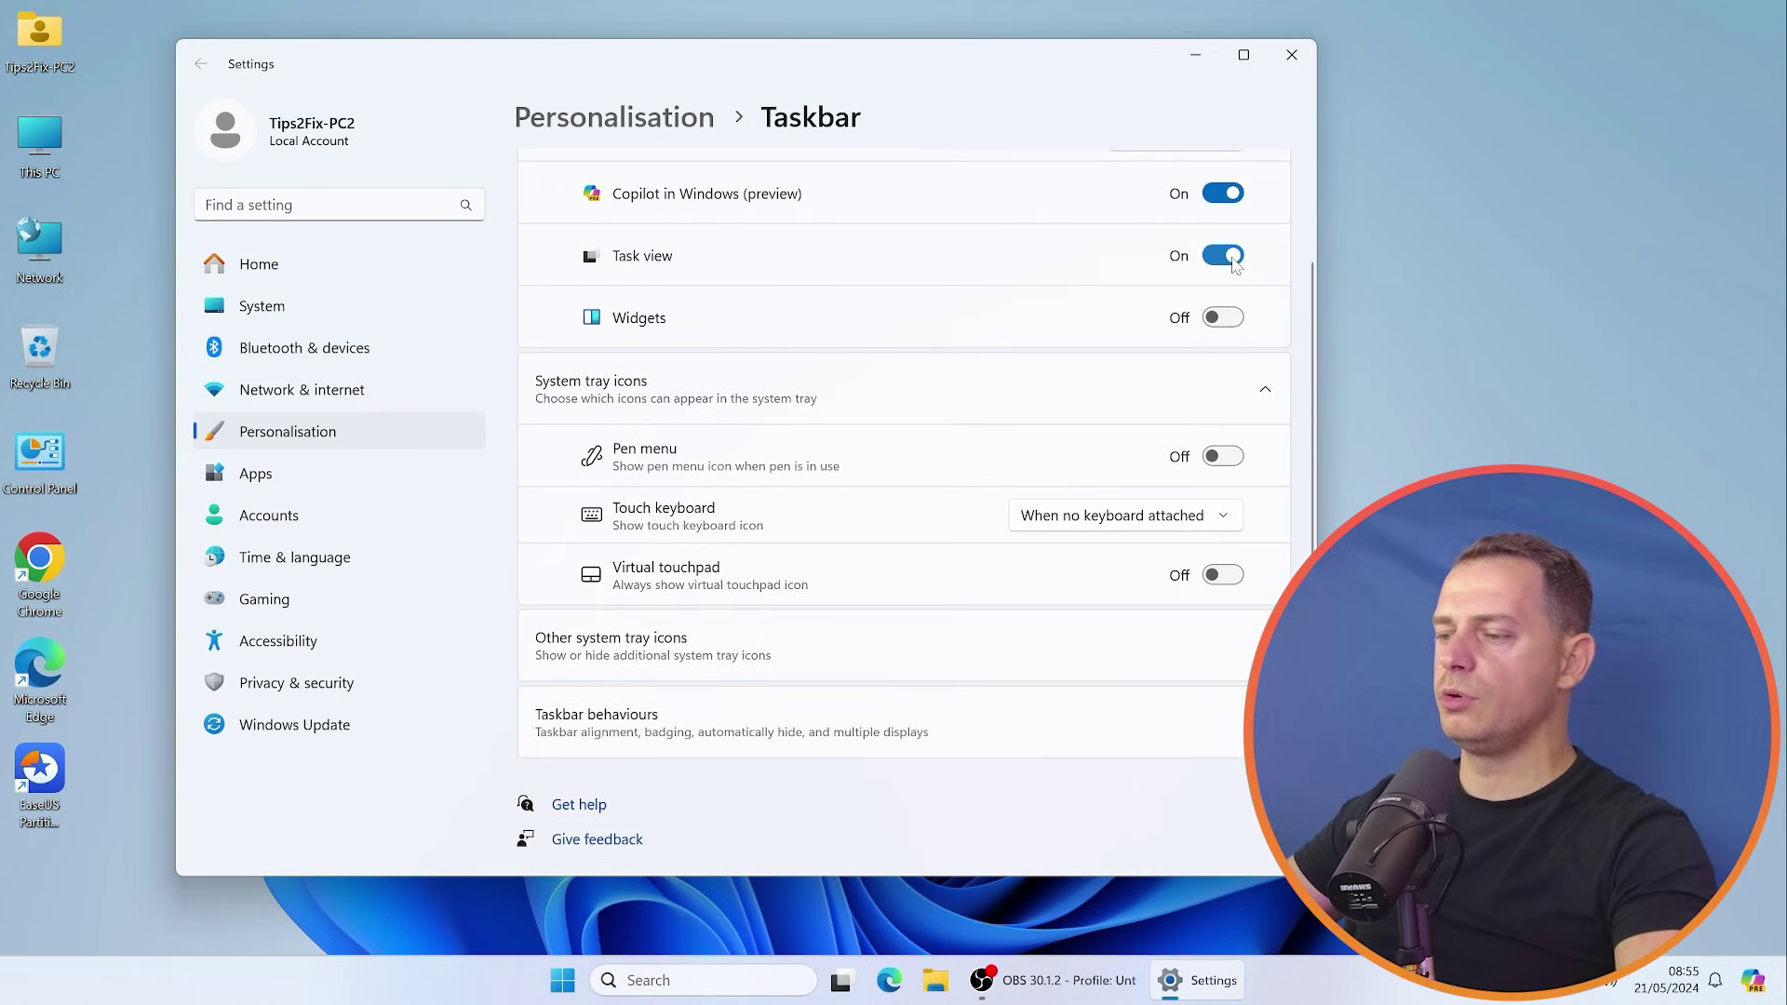
click(1234, 261)
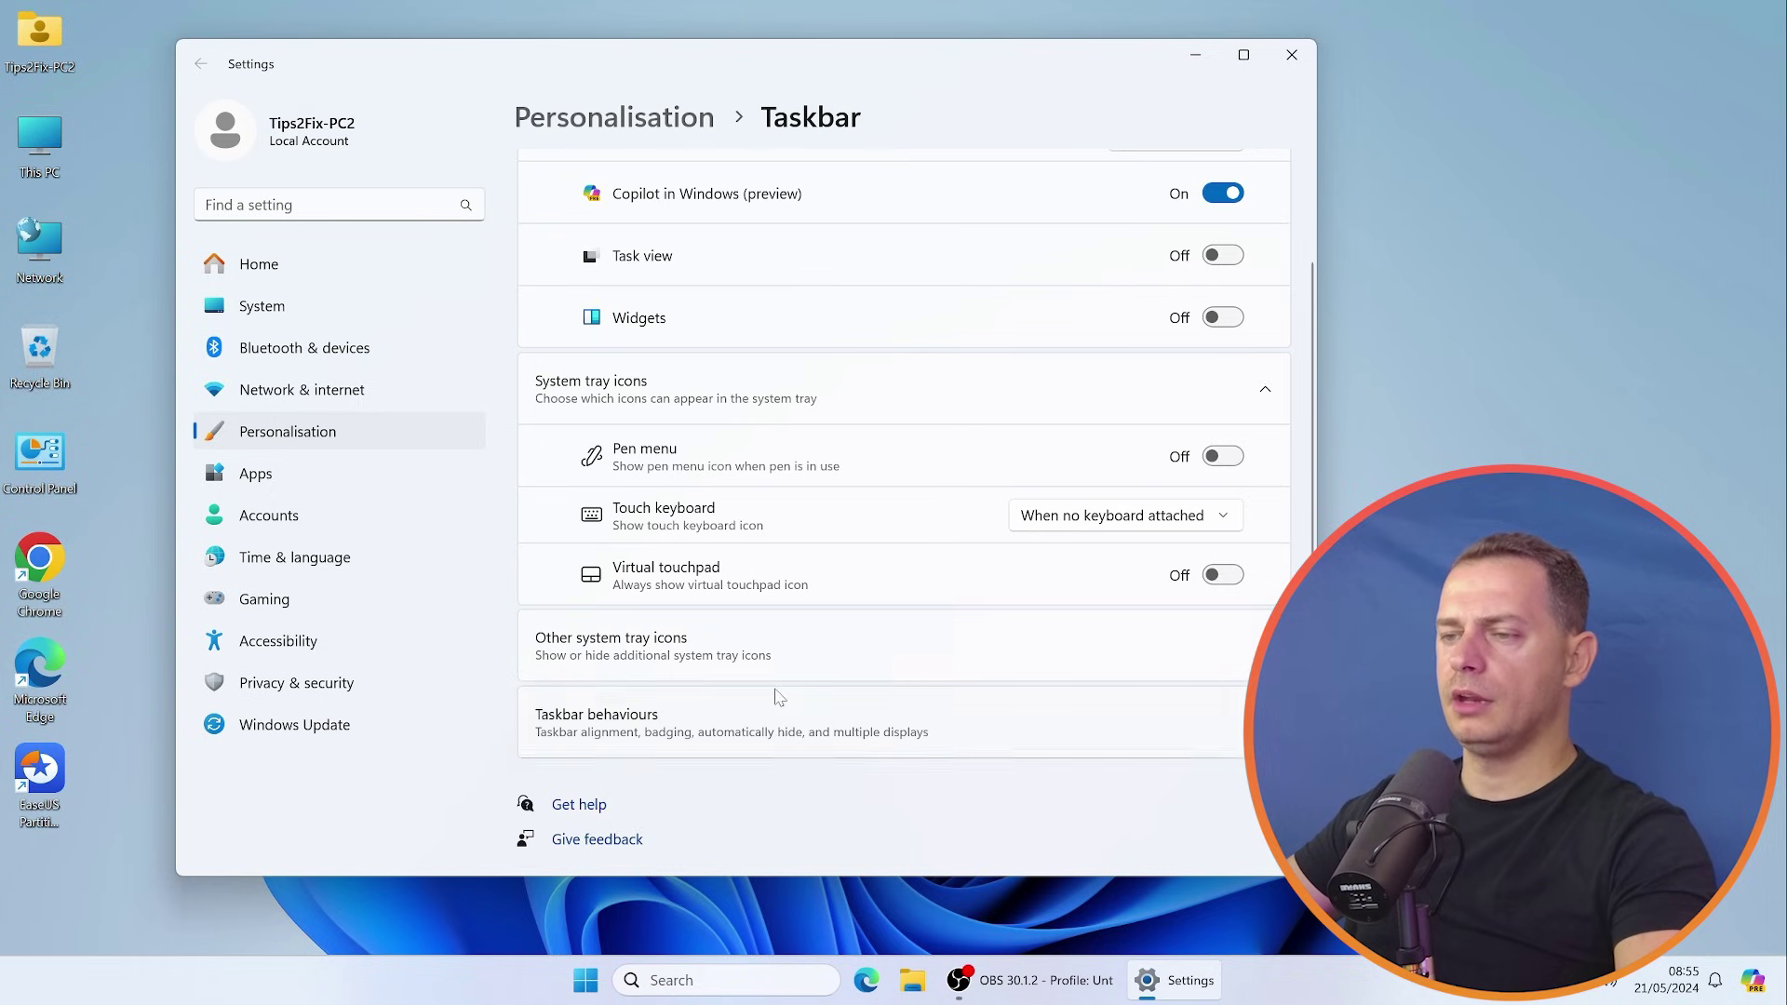
- Expand the other system tray icons section, examine its list of icons and collapse it
click(660, 659)
scroll(1005, 671, down, 5)
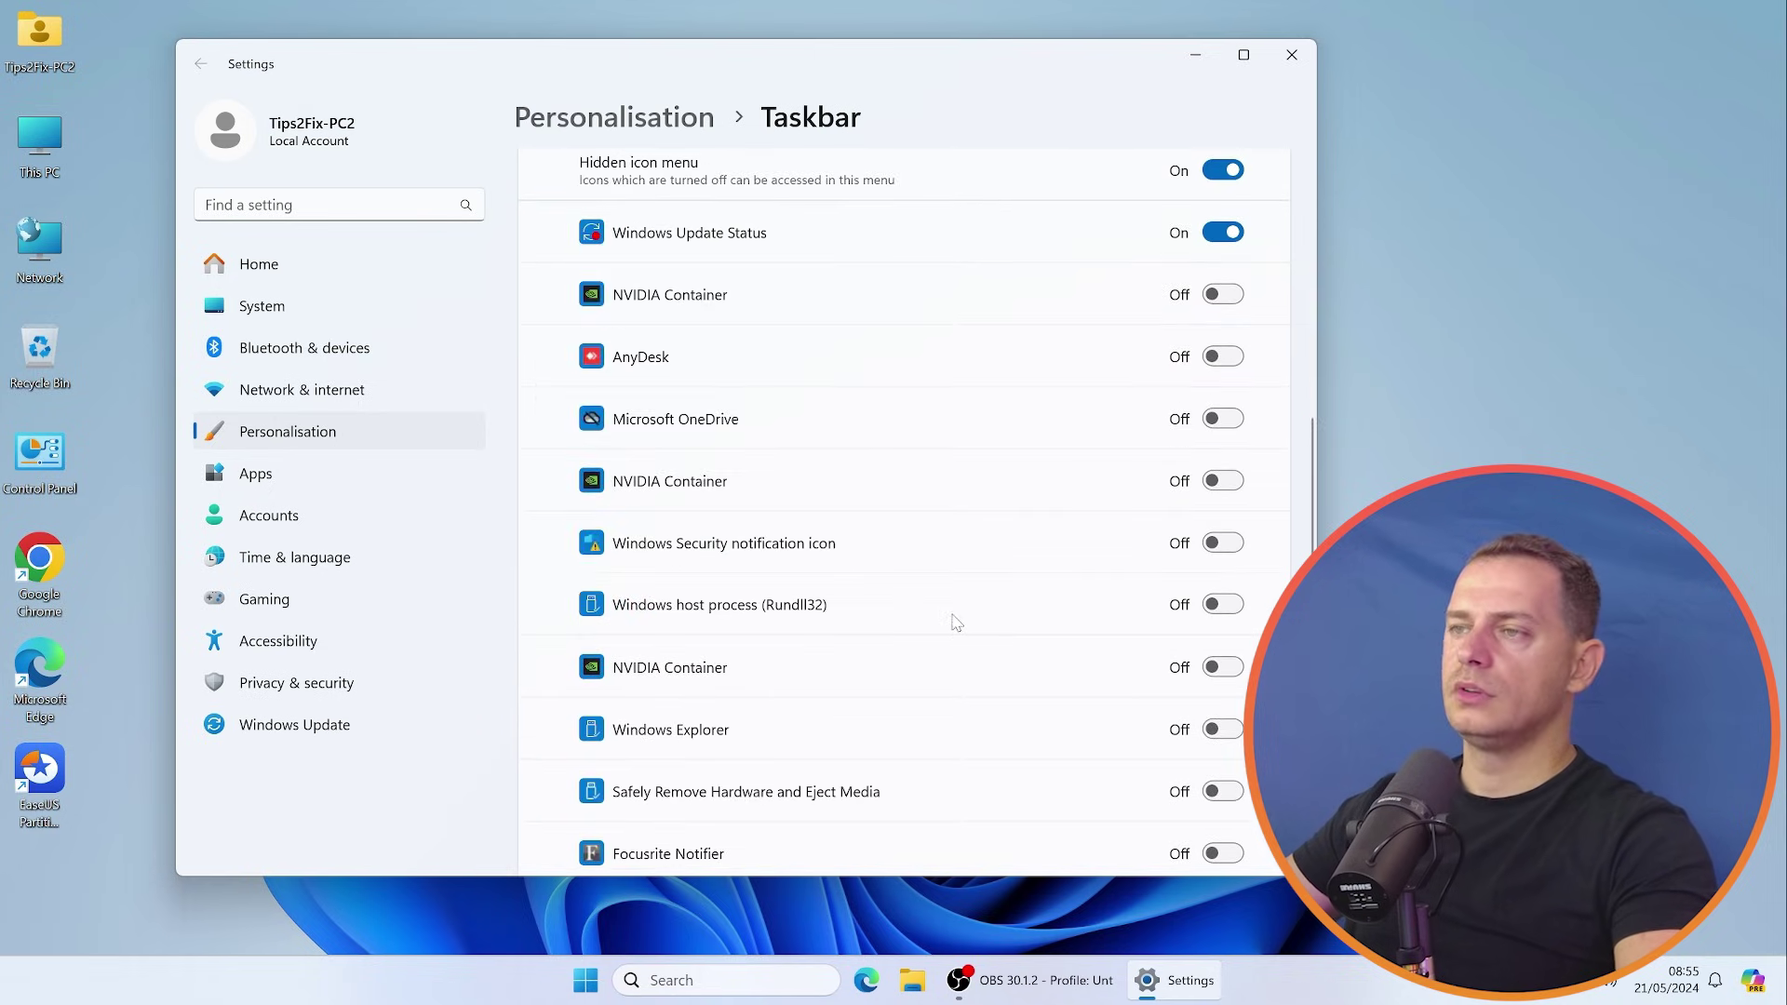
scroll(956, 622, up, 5)
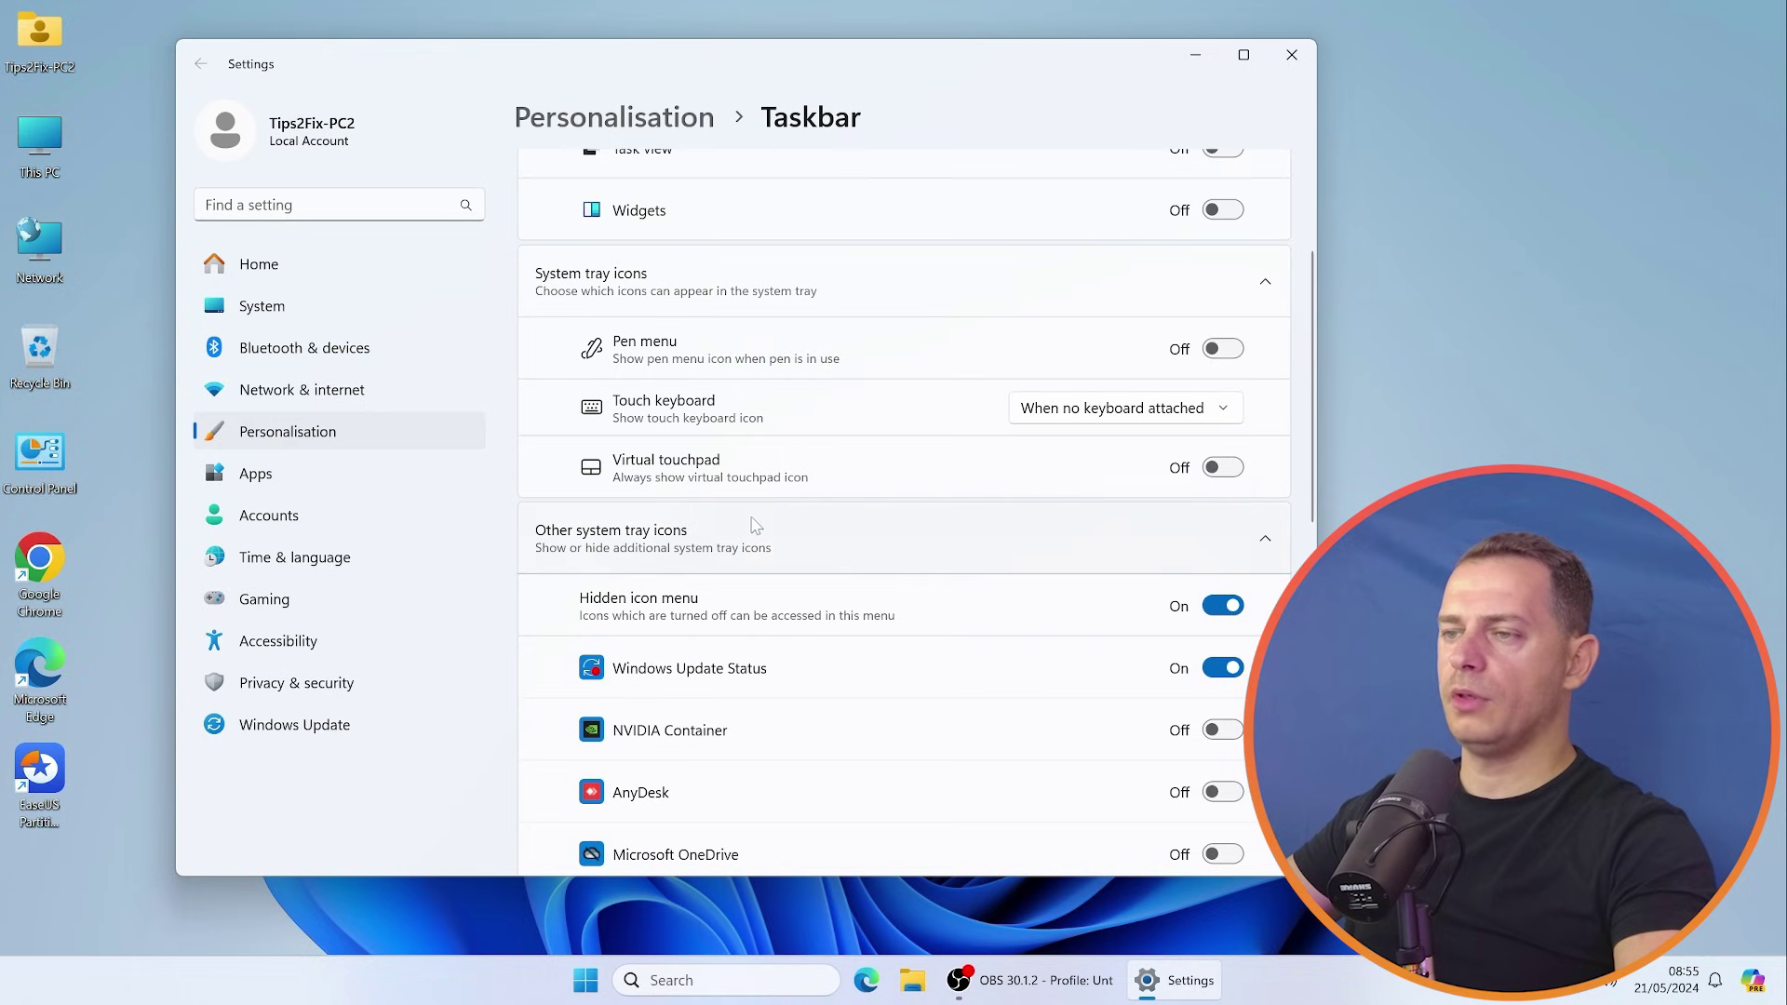
click(755, 526)
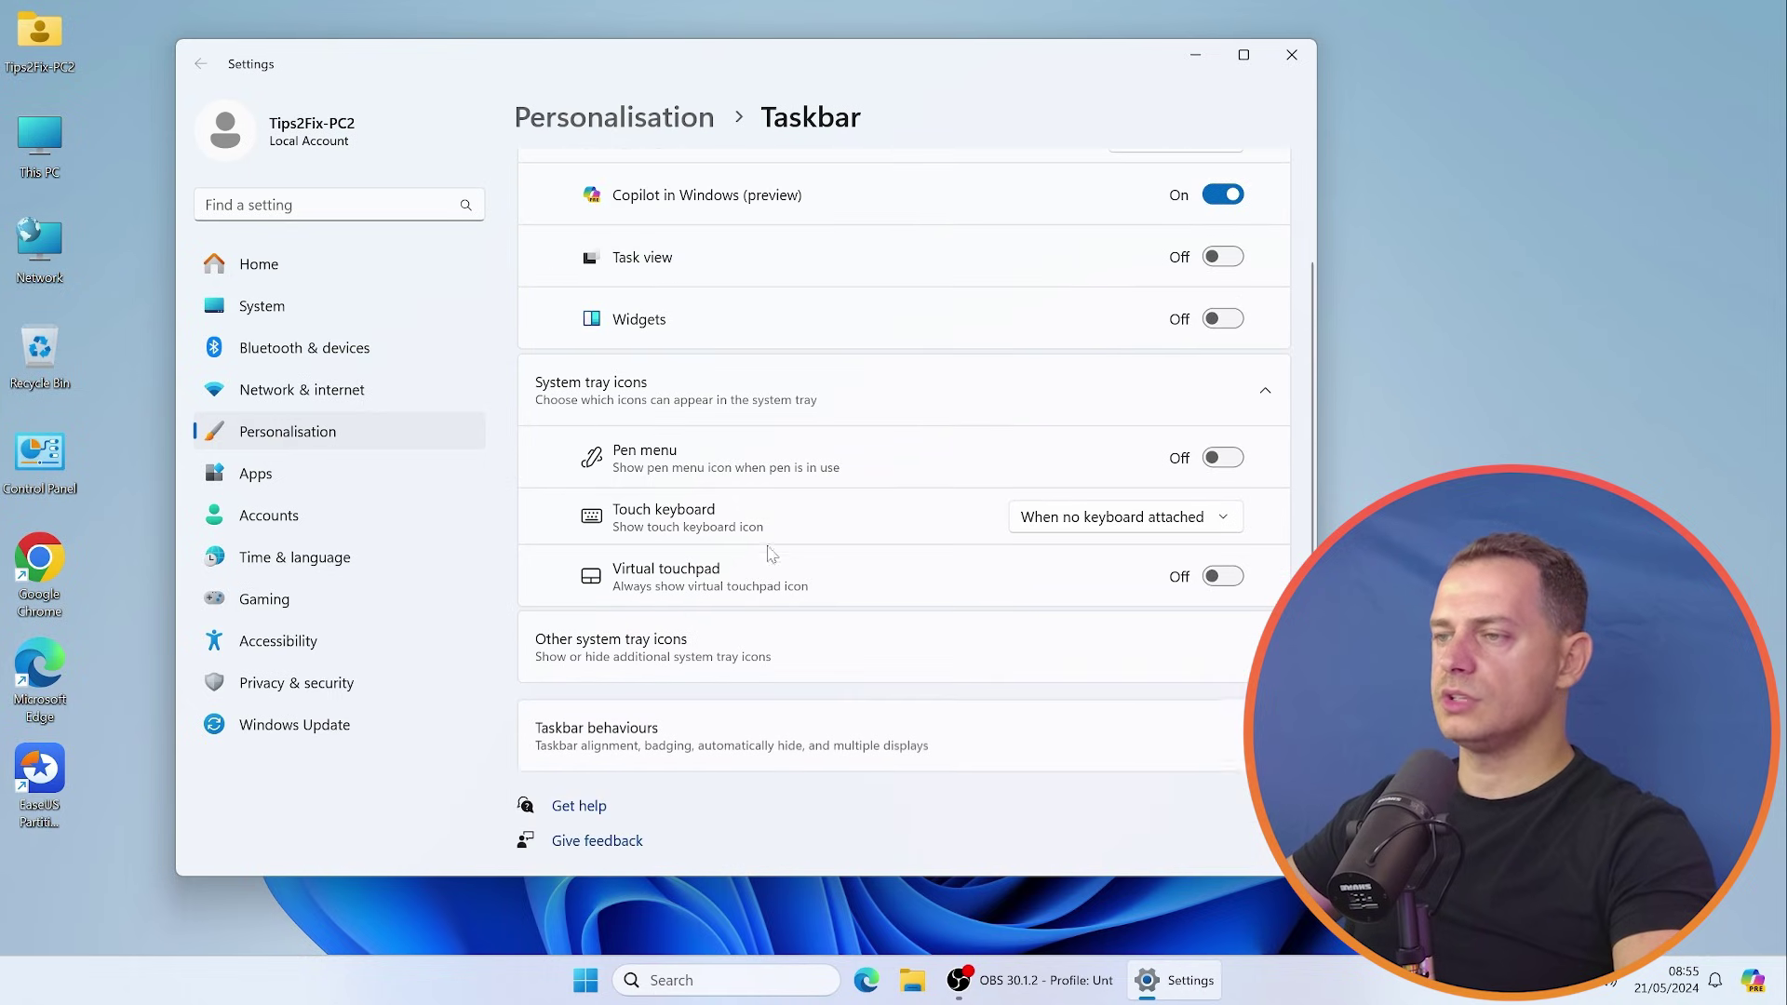
- Set the taskbar alignment to Left in the taskbar behaviours
click(655, 736)
scroll(922, 651, down, 5)
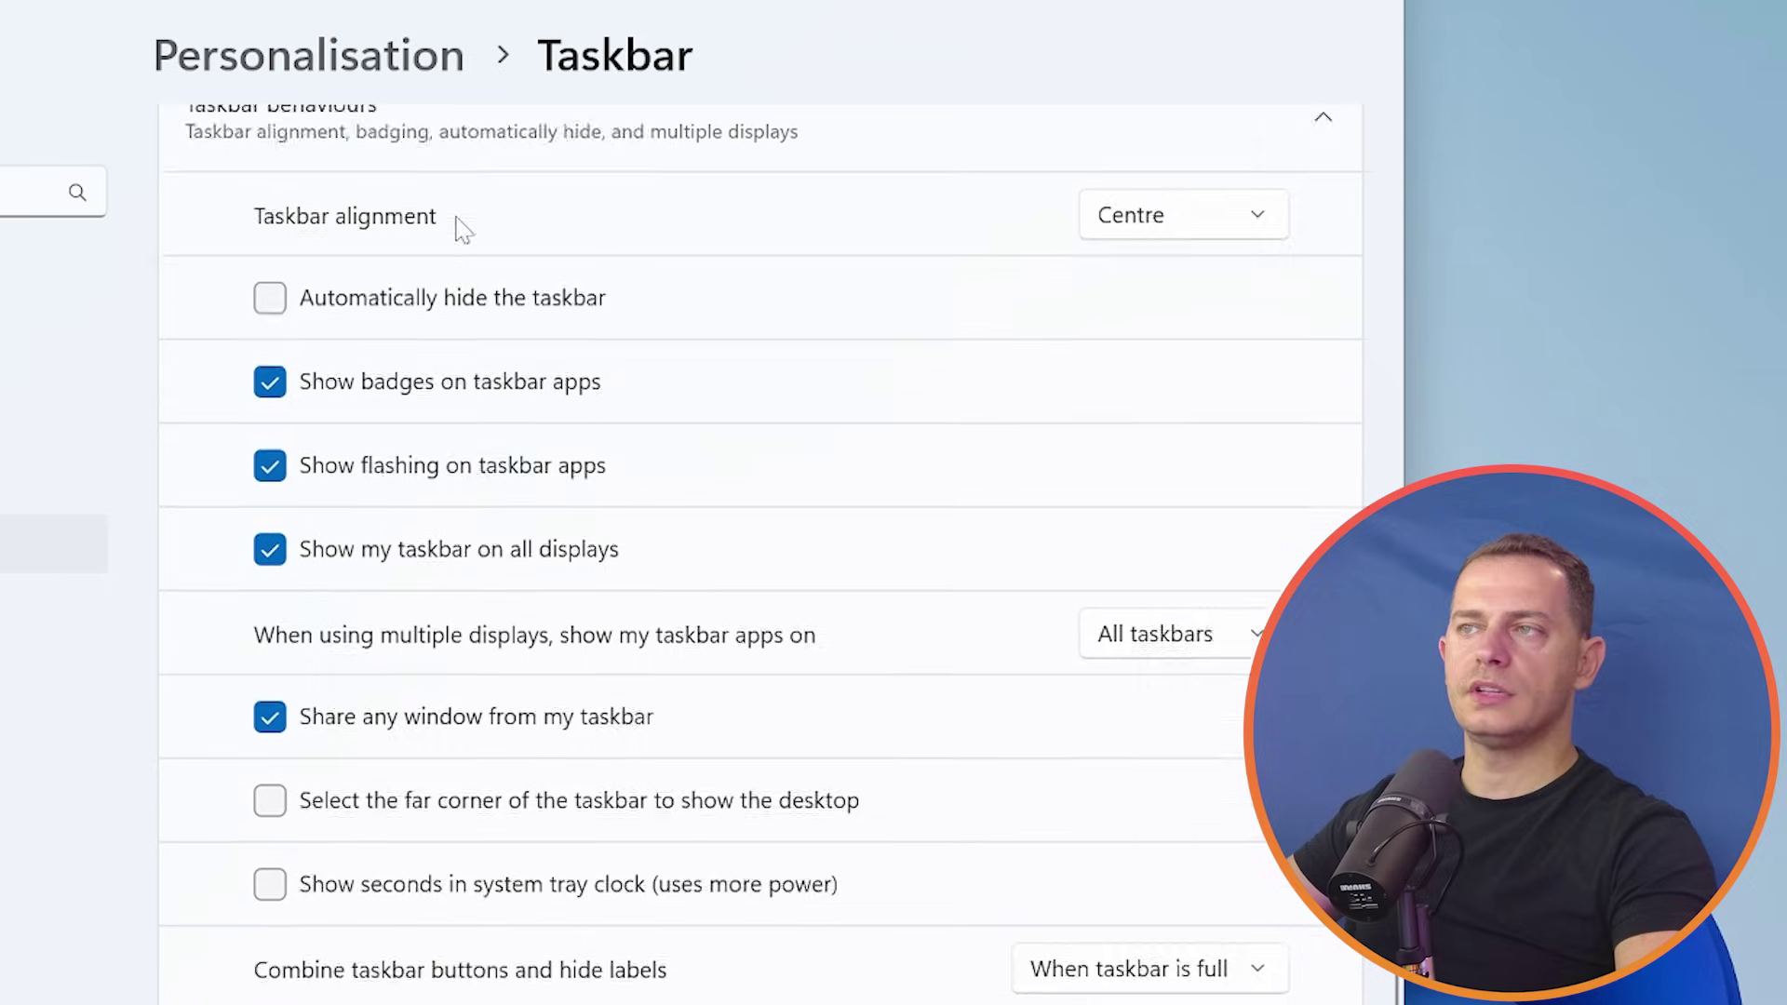
scroll(635, 318, up, 2)
click(1212, 352)
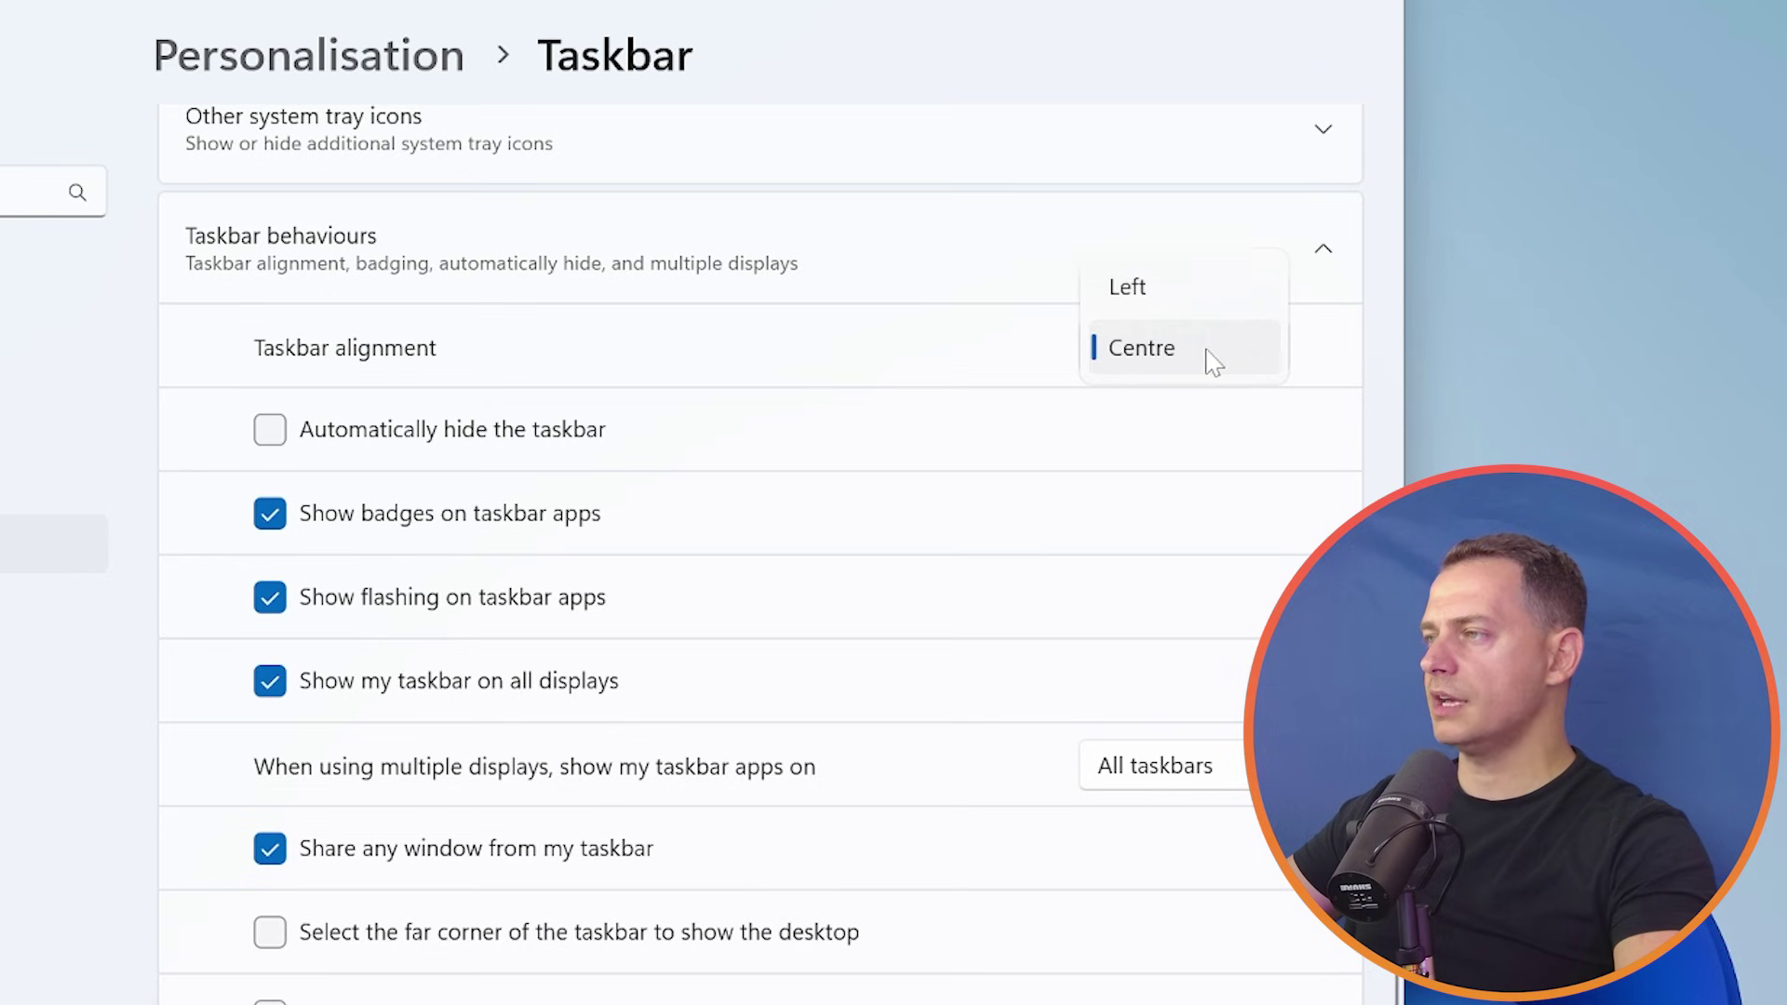
click(1180, 294)
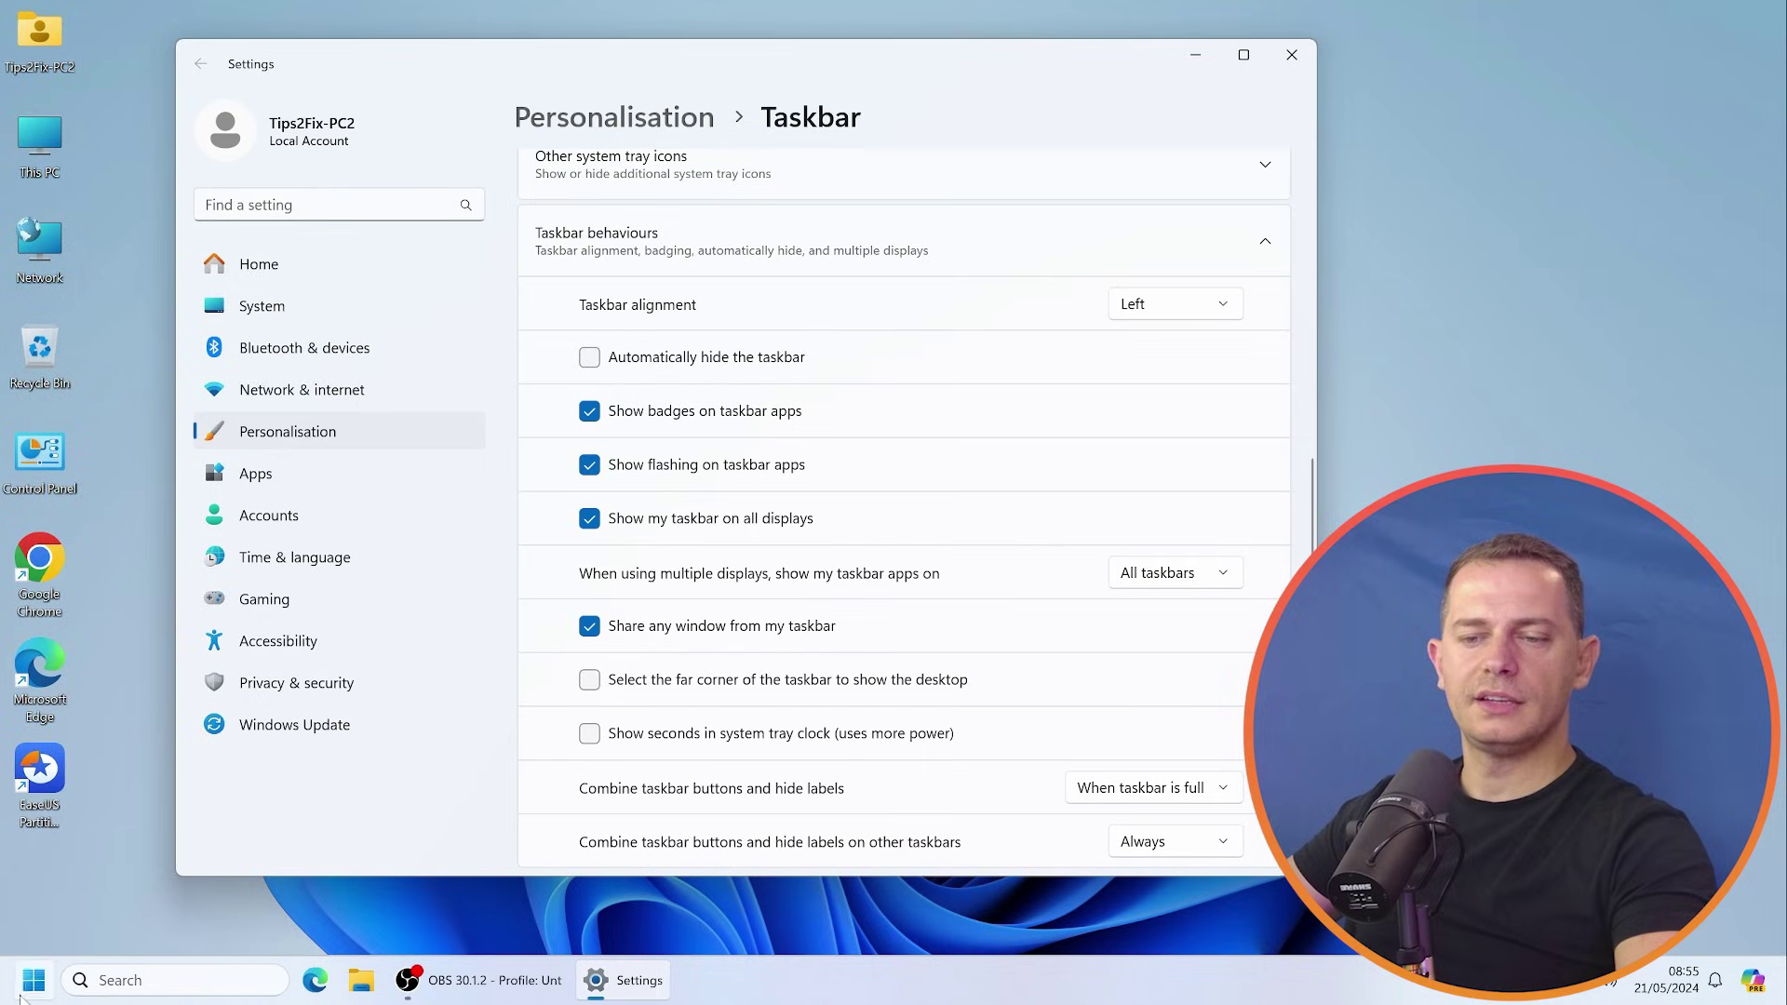
- Try the left-aligned Start button, move the Settings window slightly and look over the remaining taskbar behaviours
click(20, 998)
click(733, 130)
drag(750, 65, 681, 54)
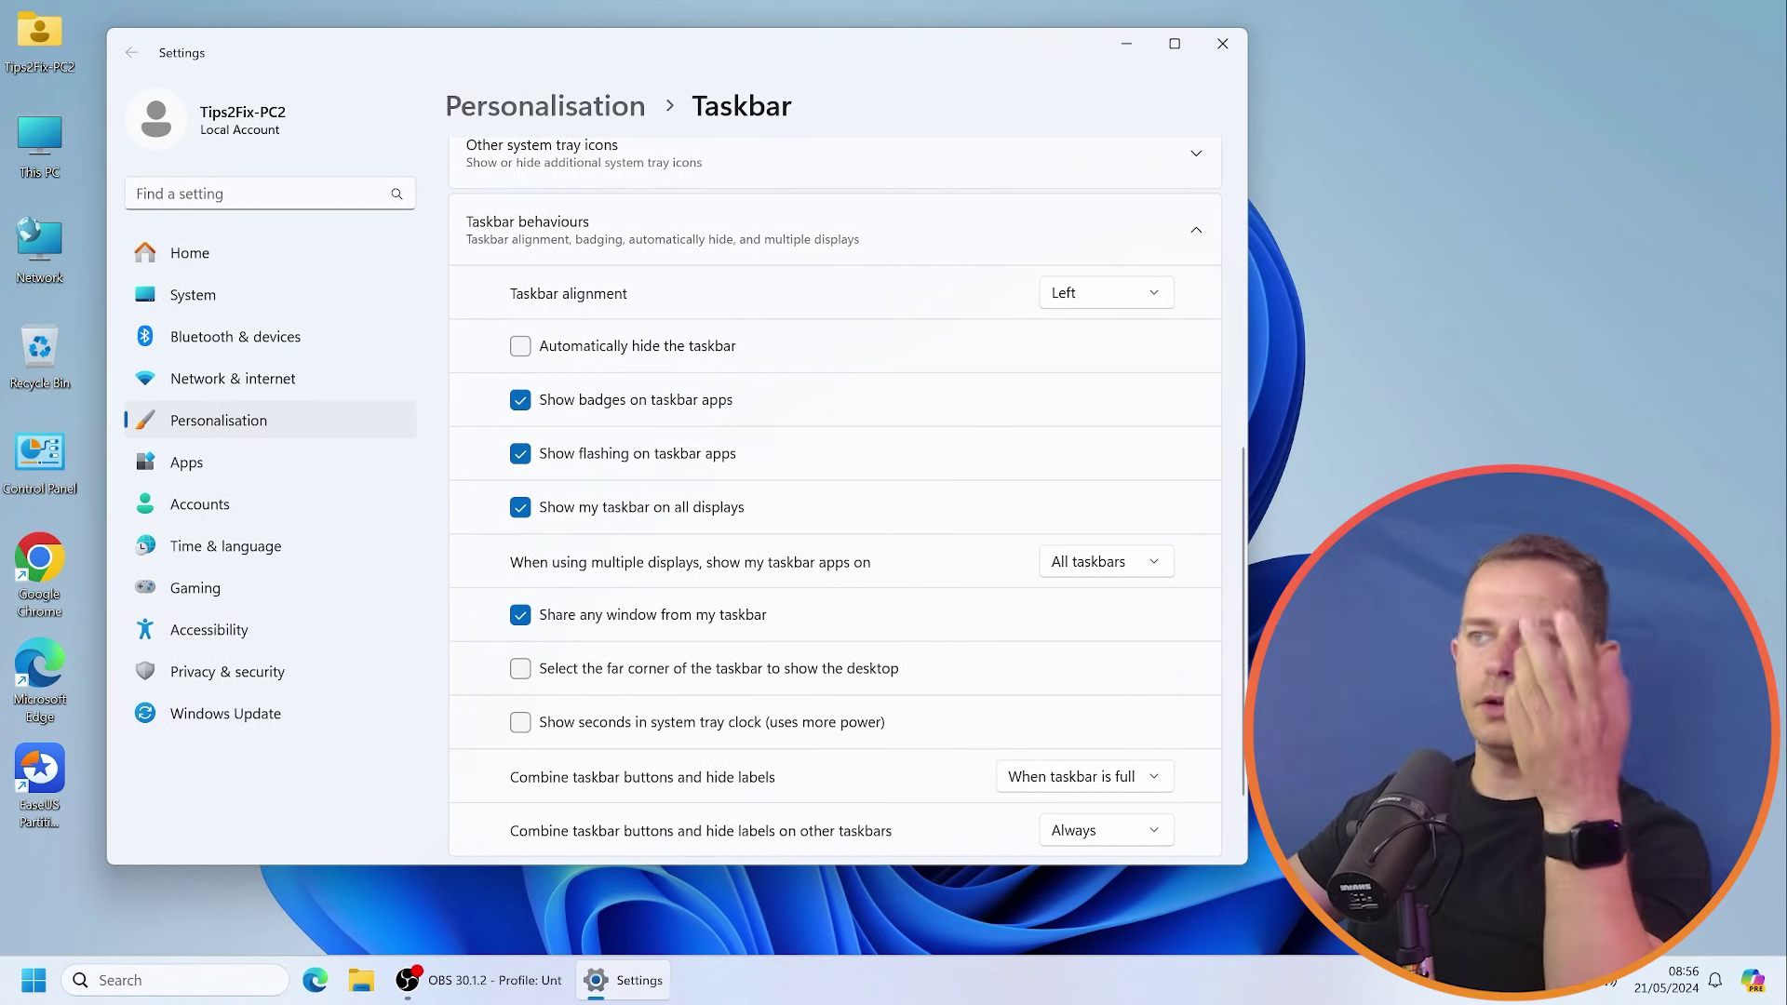
scroll(707, 165, down, 1)
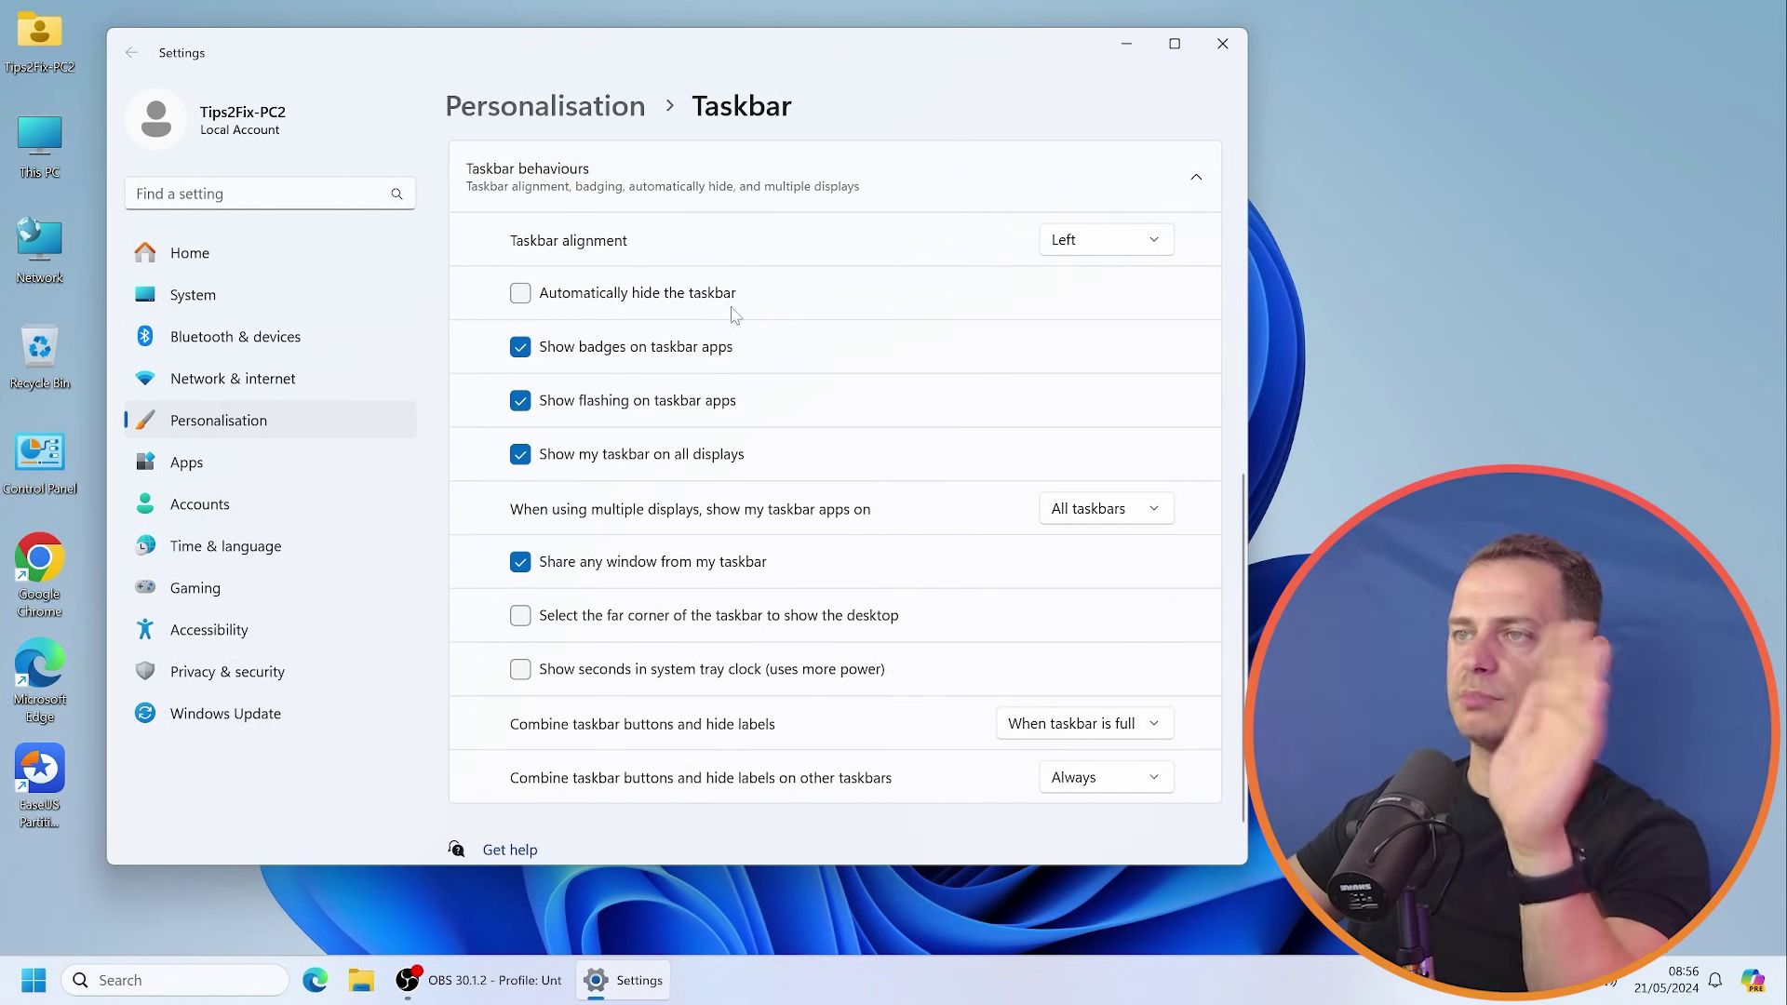
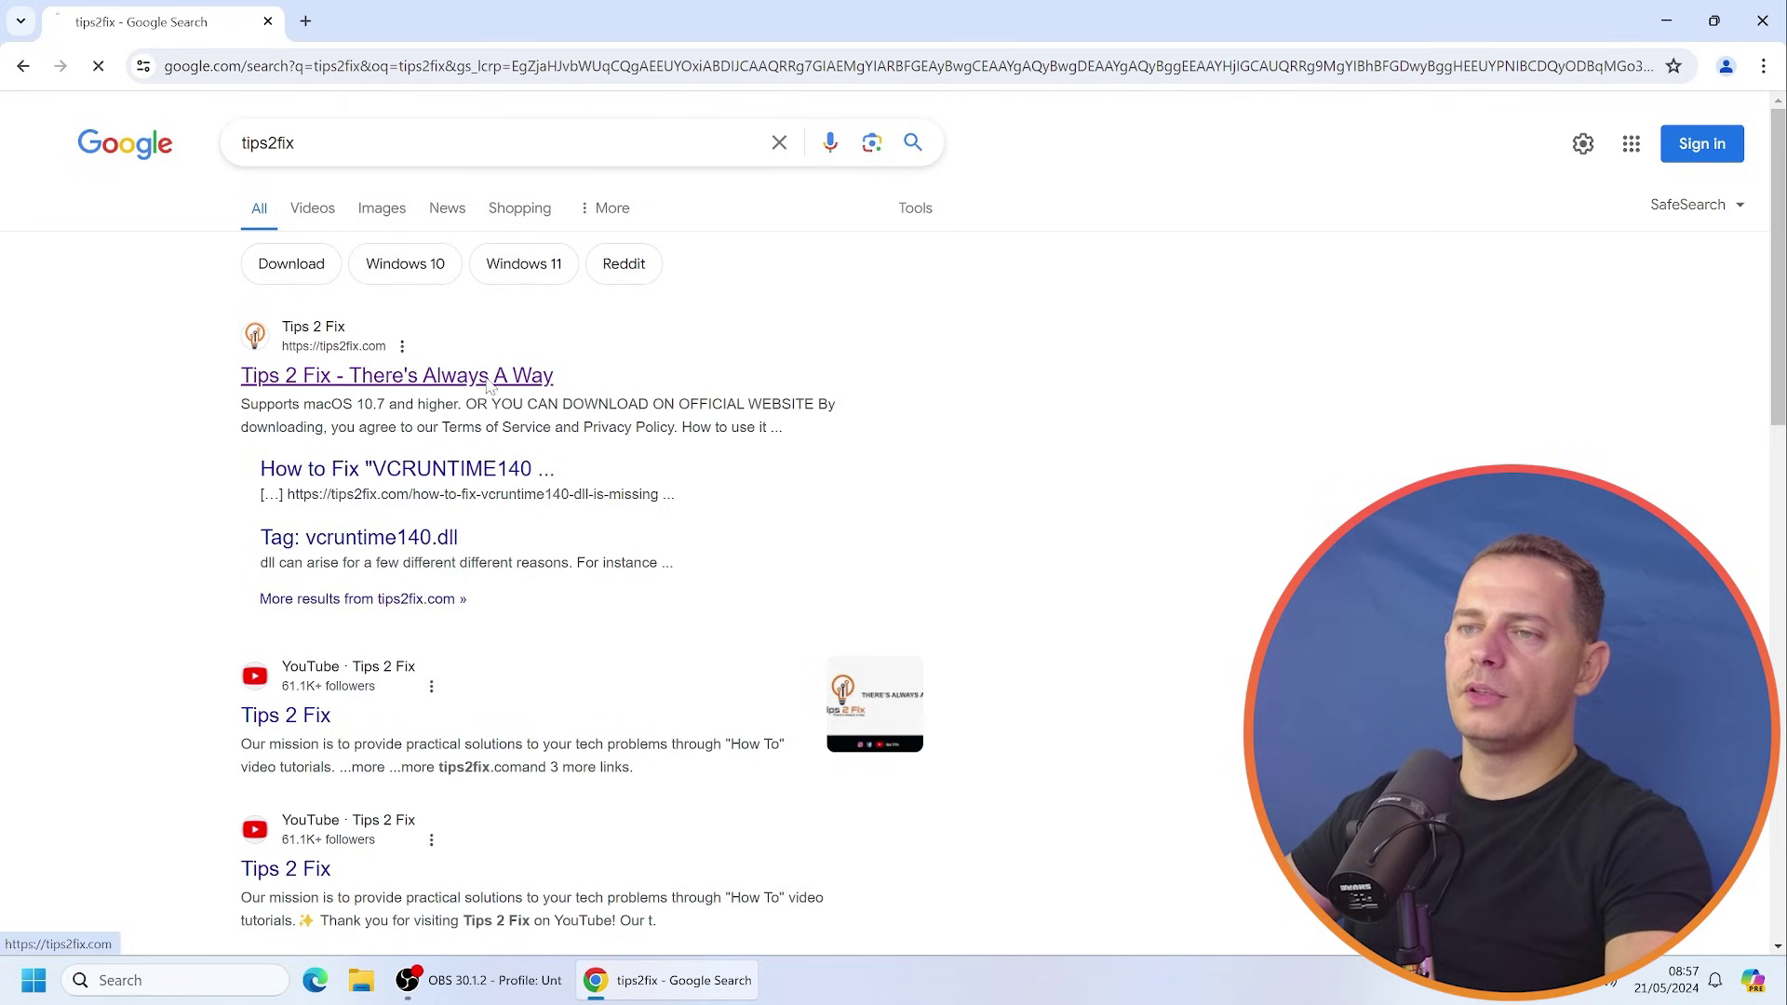
- Open the Tips 2 Fix website and, from its "right click" search results, open the article on enabling Windows 11's old right-click menu
click(391, 268)
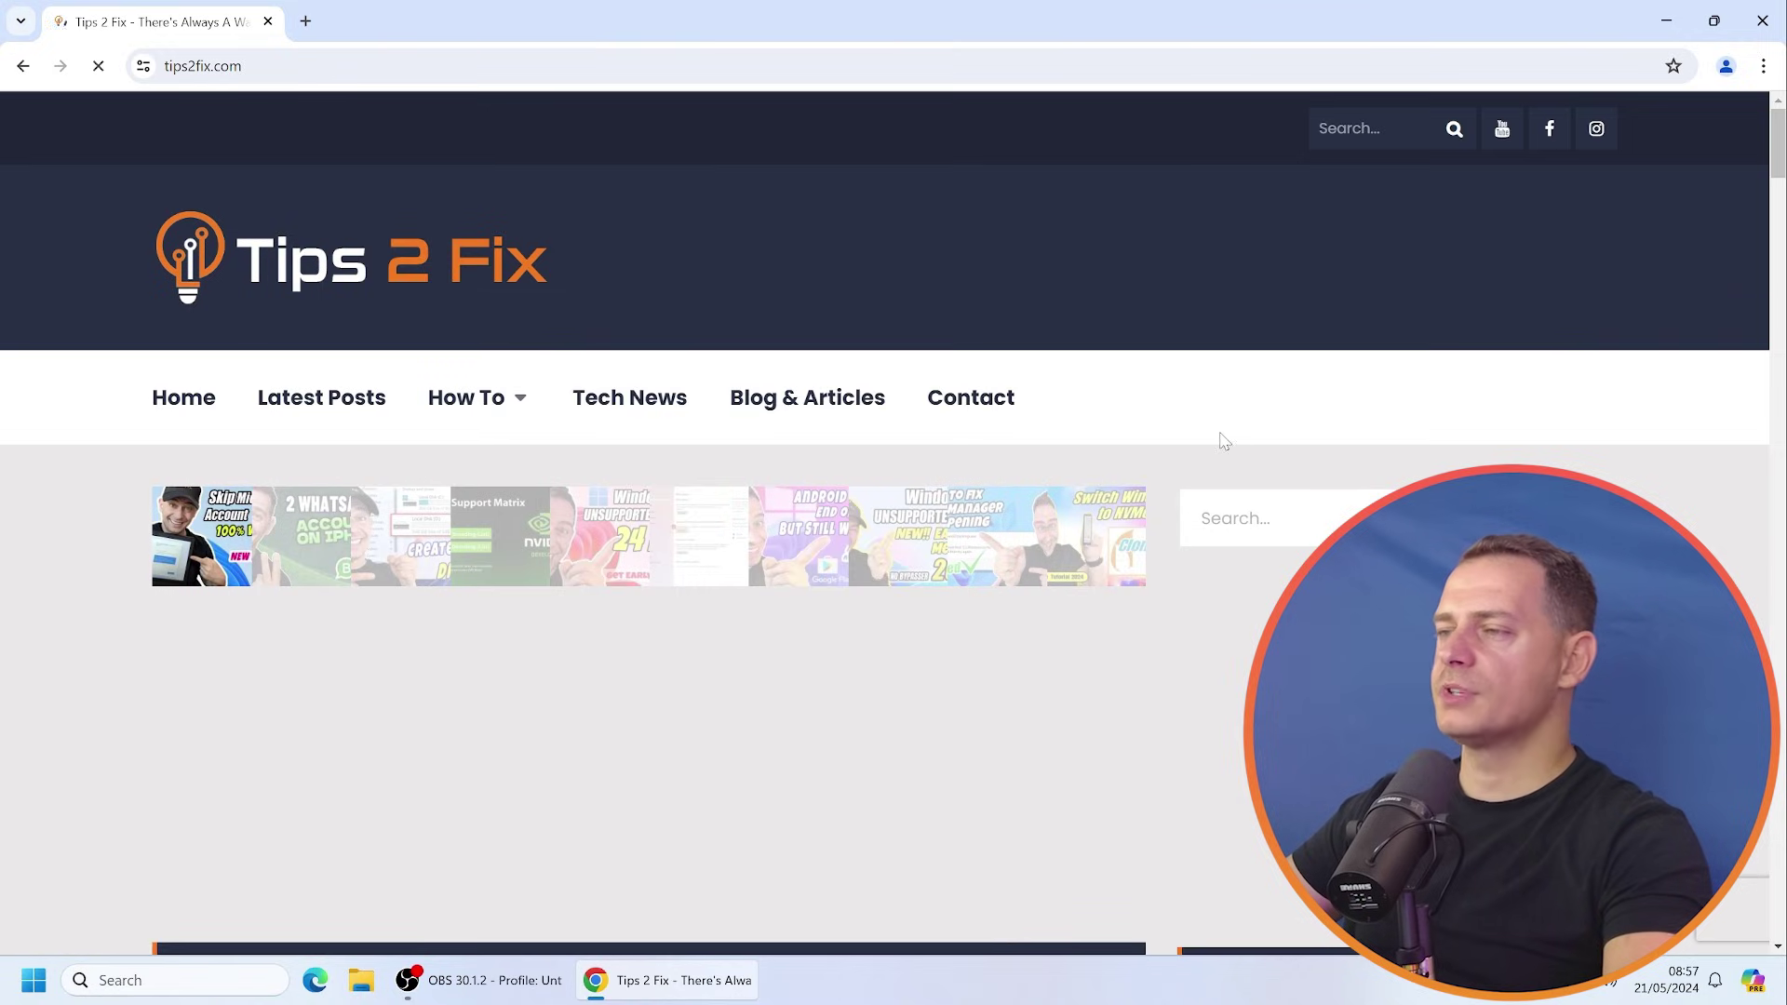
scroll(819, 455, down, 3)
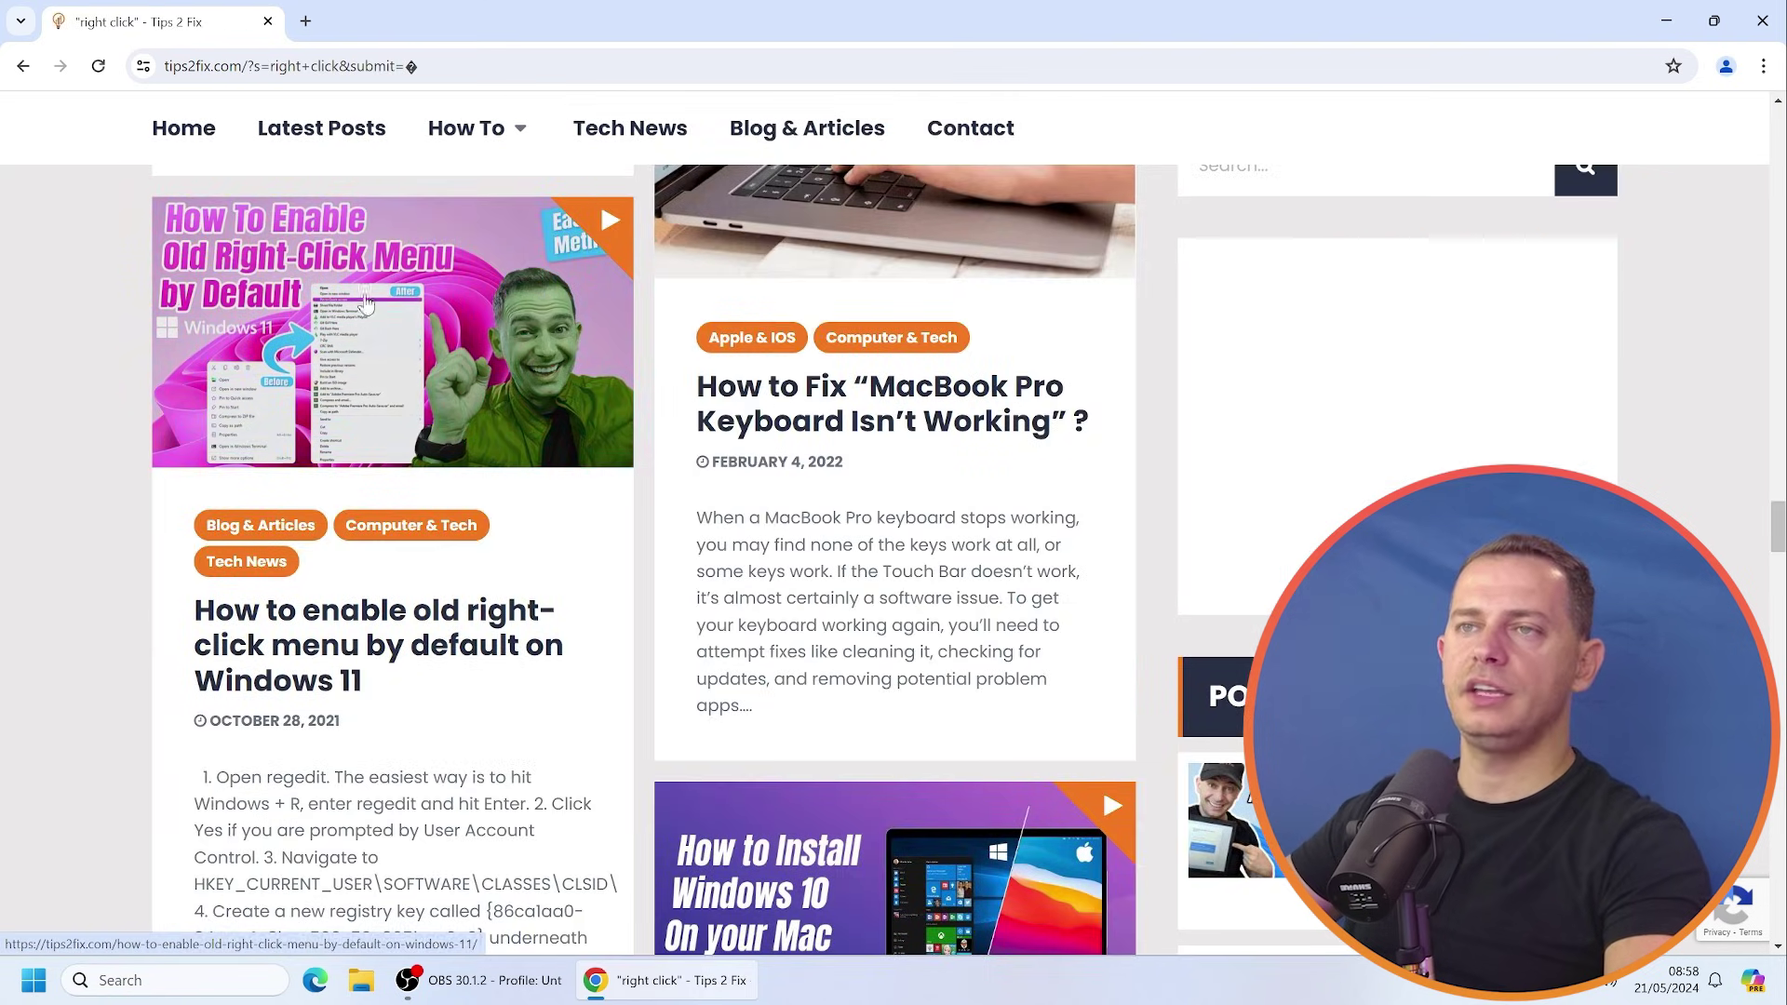
click(163, 470)
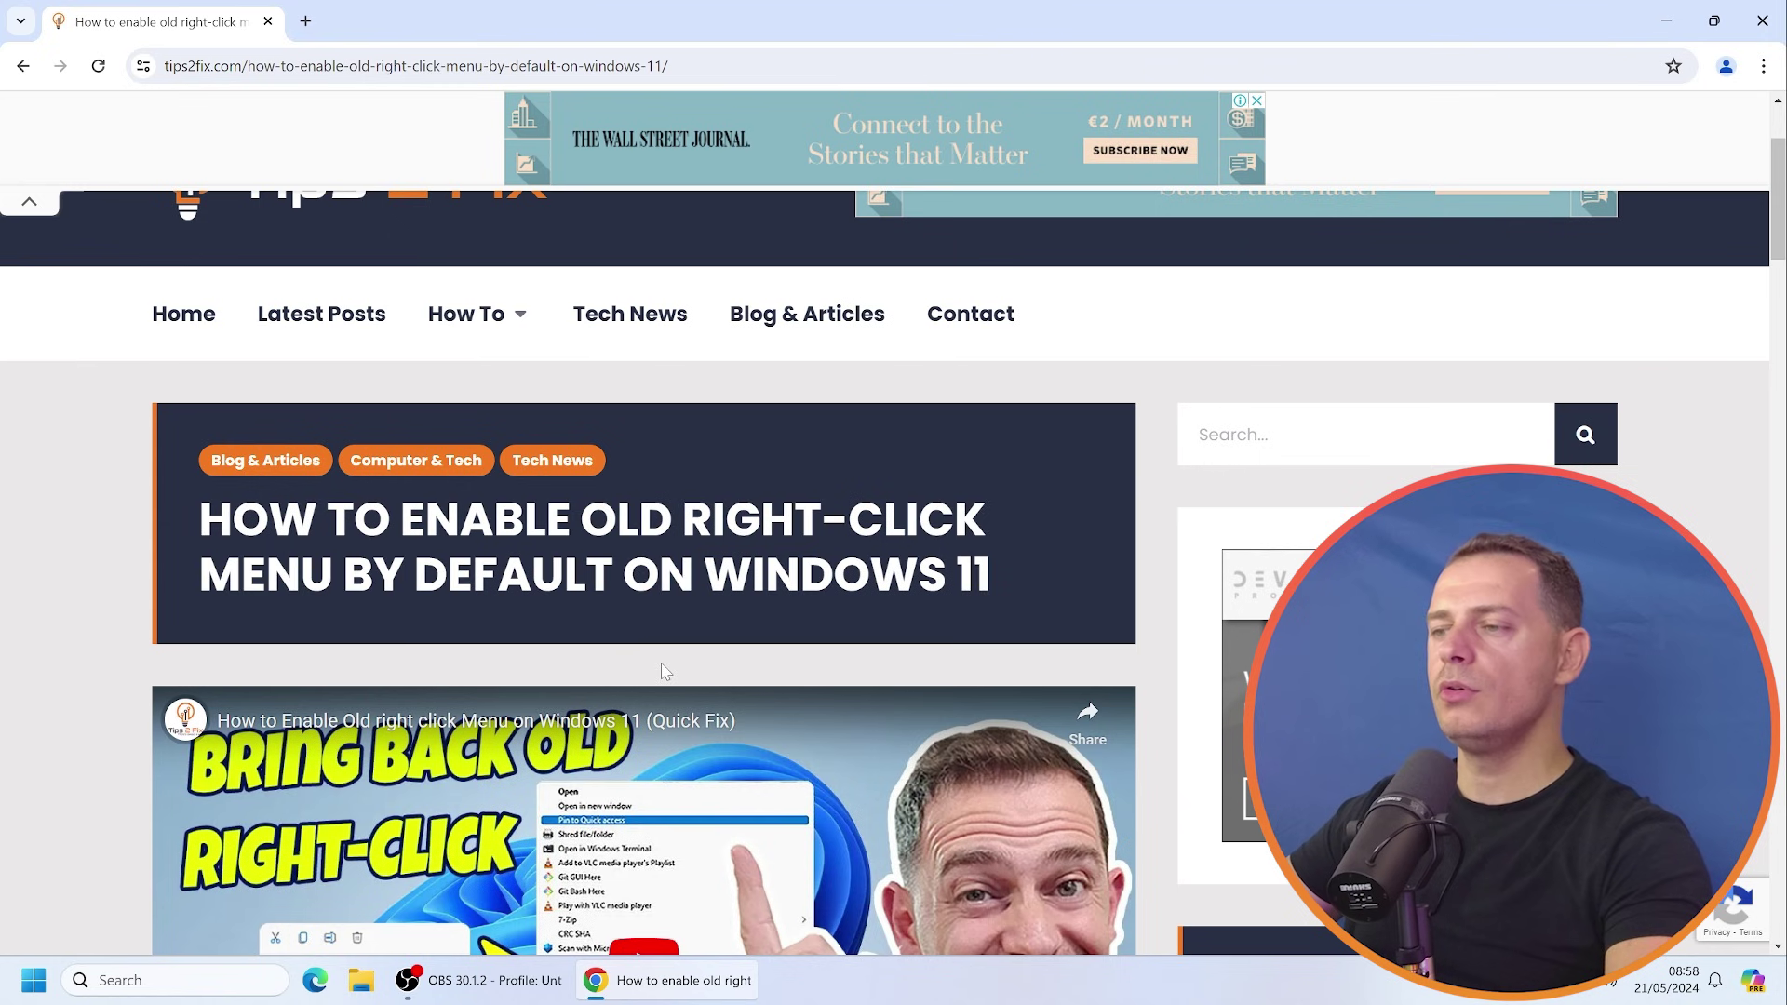
- Go through the article's registry instructions and download the registry key offered below them
scroll(663, 670, down, 5)
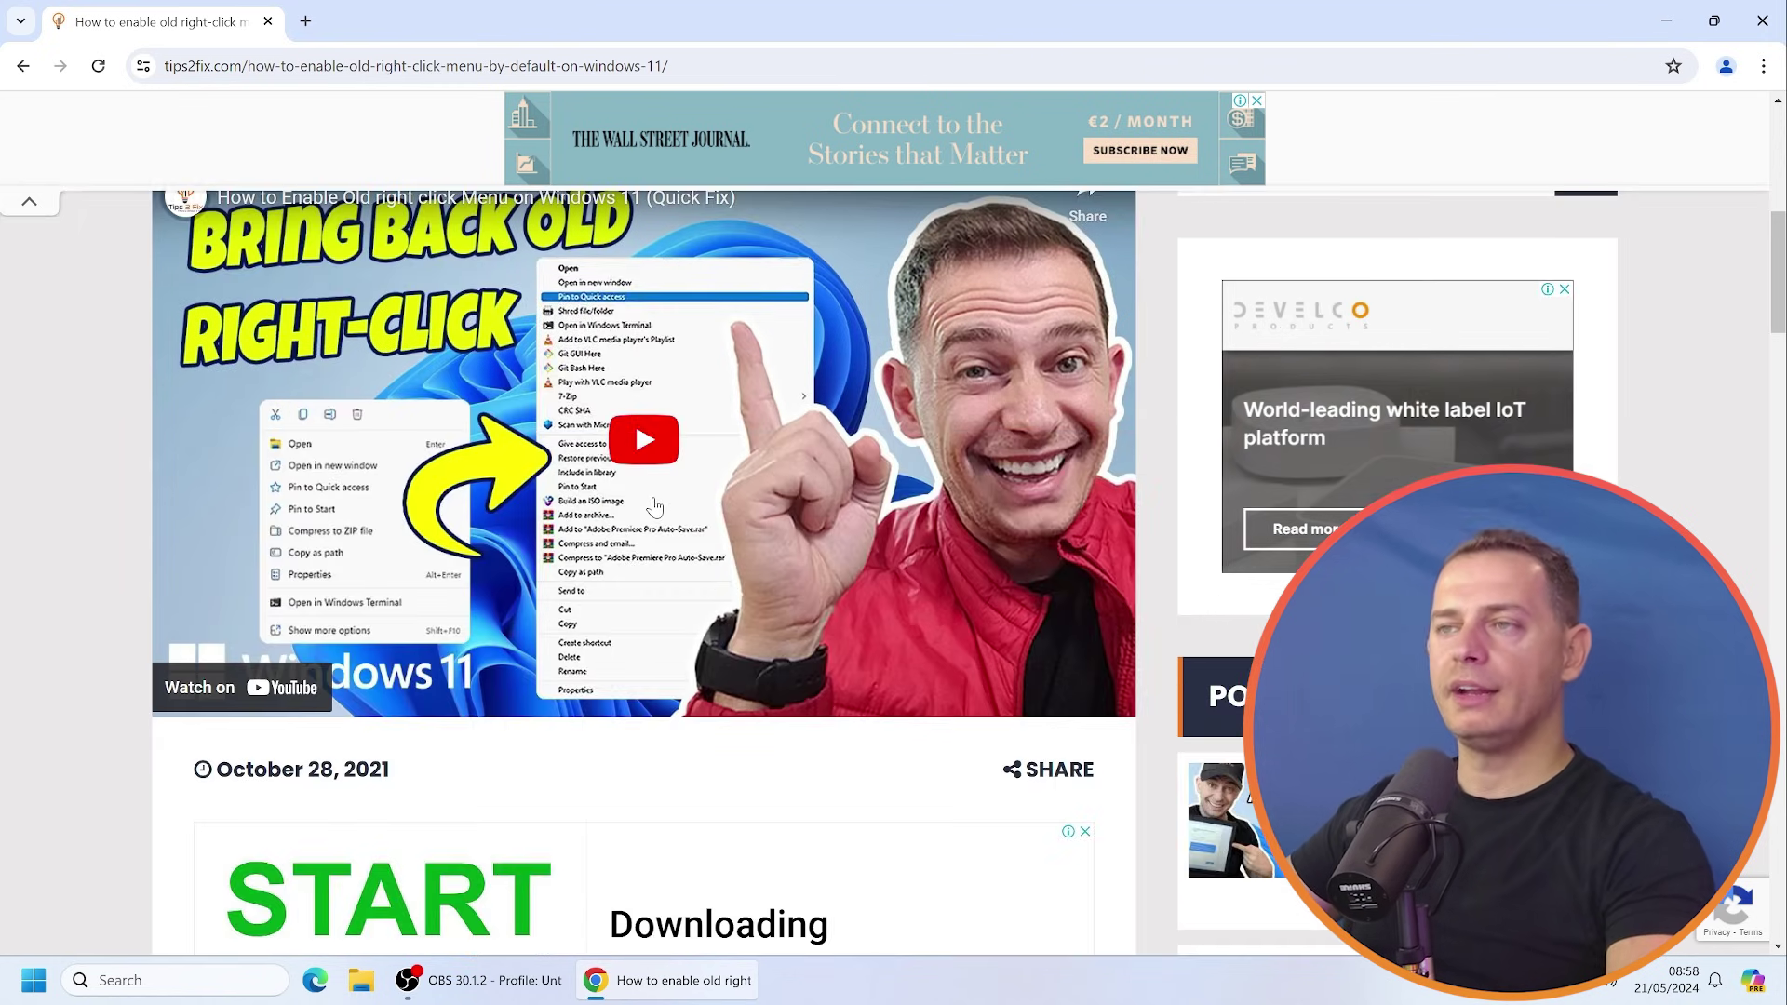
scroll(655, 507, down, 3)
scroll(656, 510, down, 5)
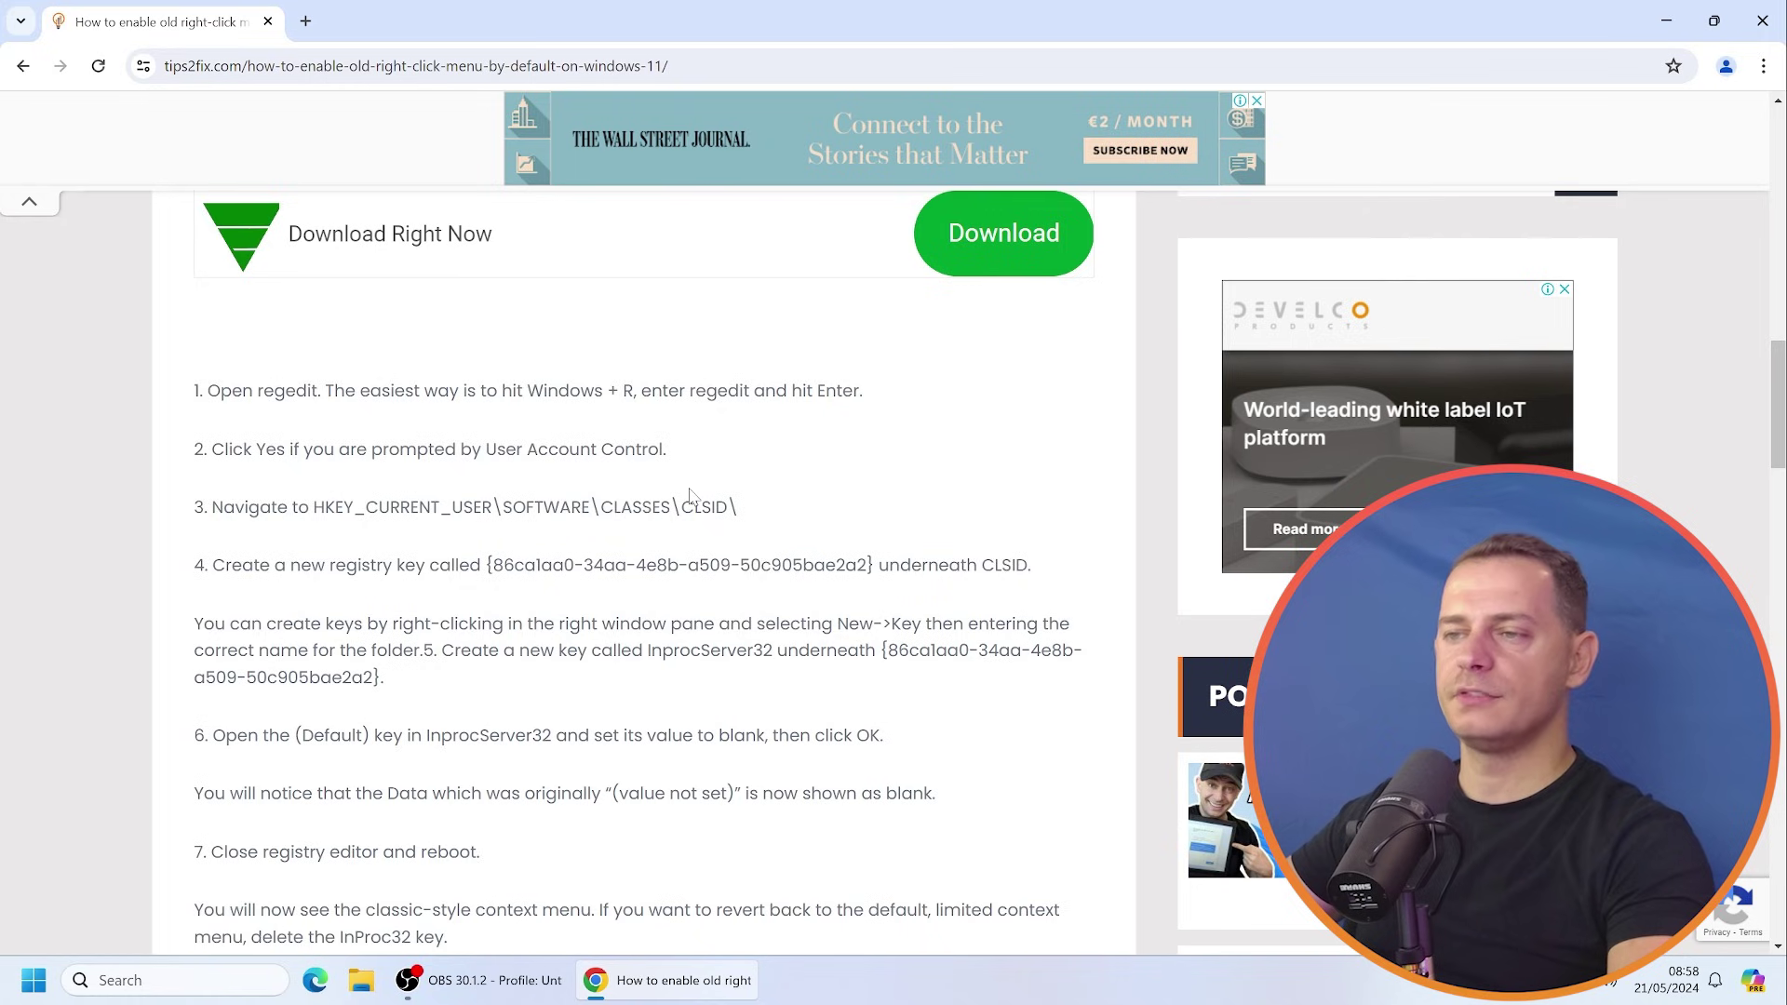
scroll(690, 495, down, 1)
scroll(471, 491, down, 4)
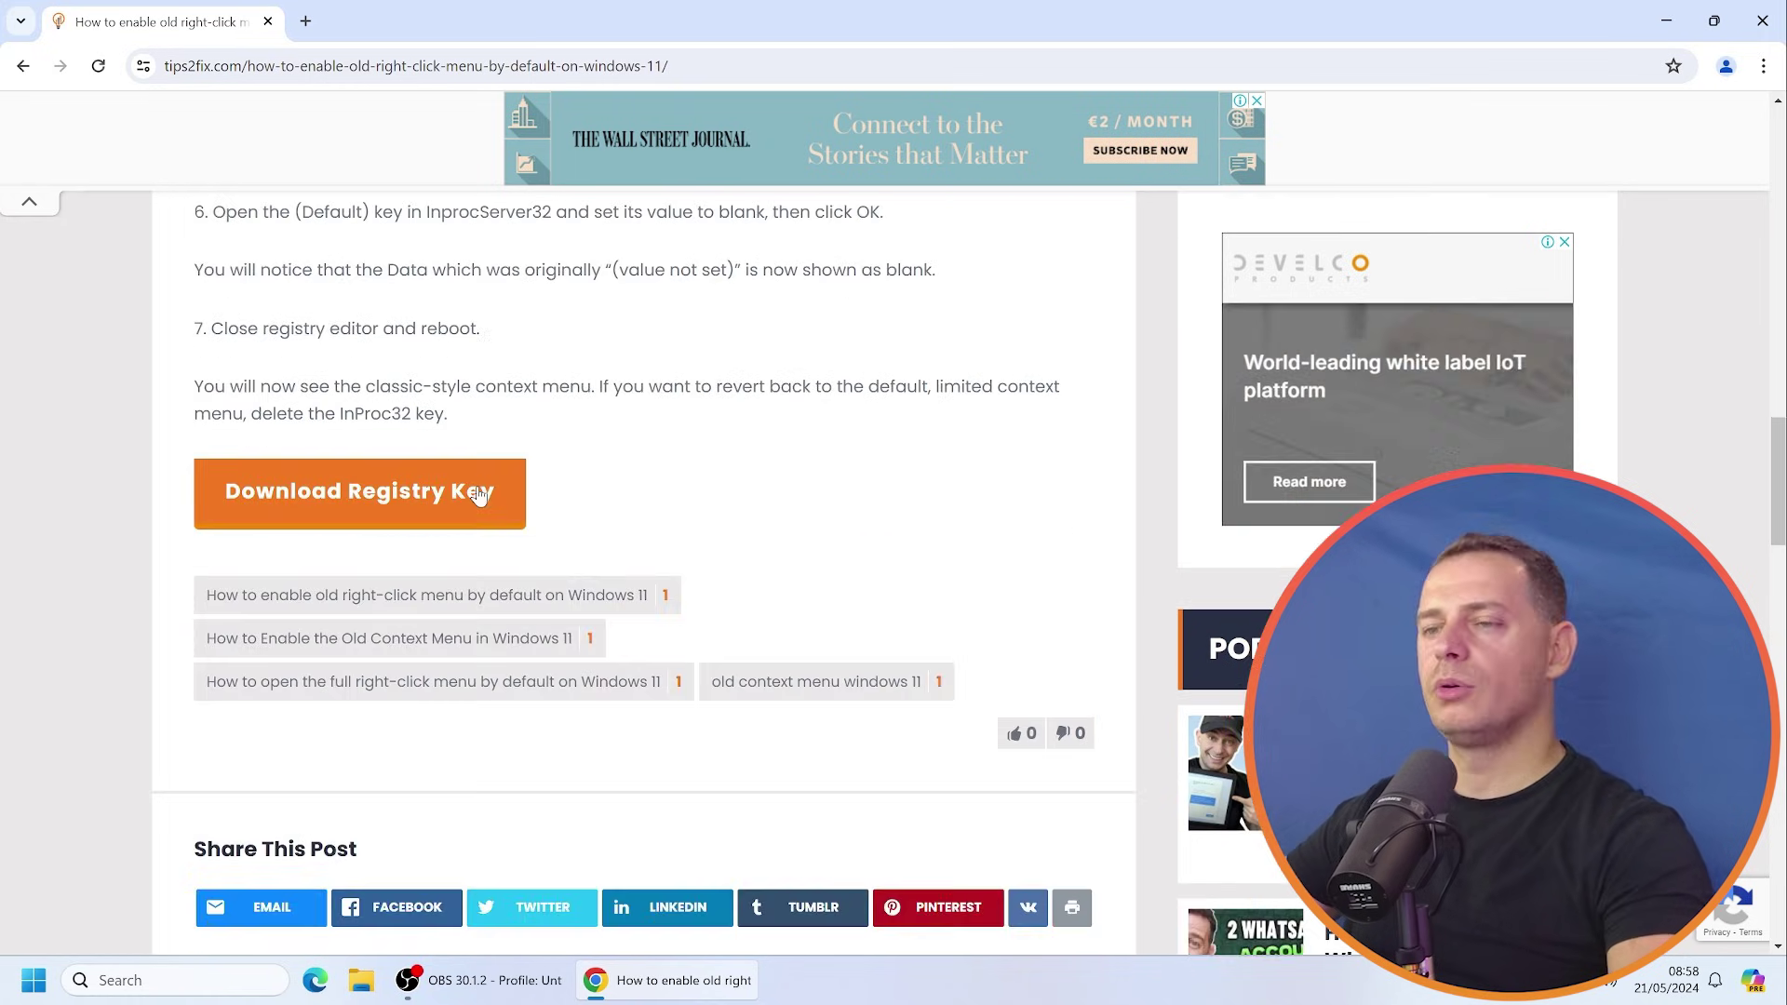
scroll(309, 513, up, 1)
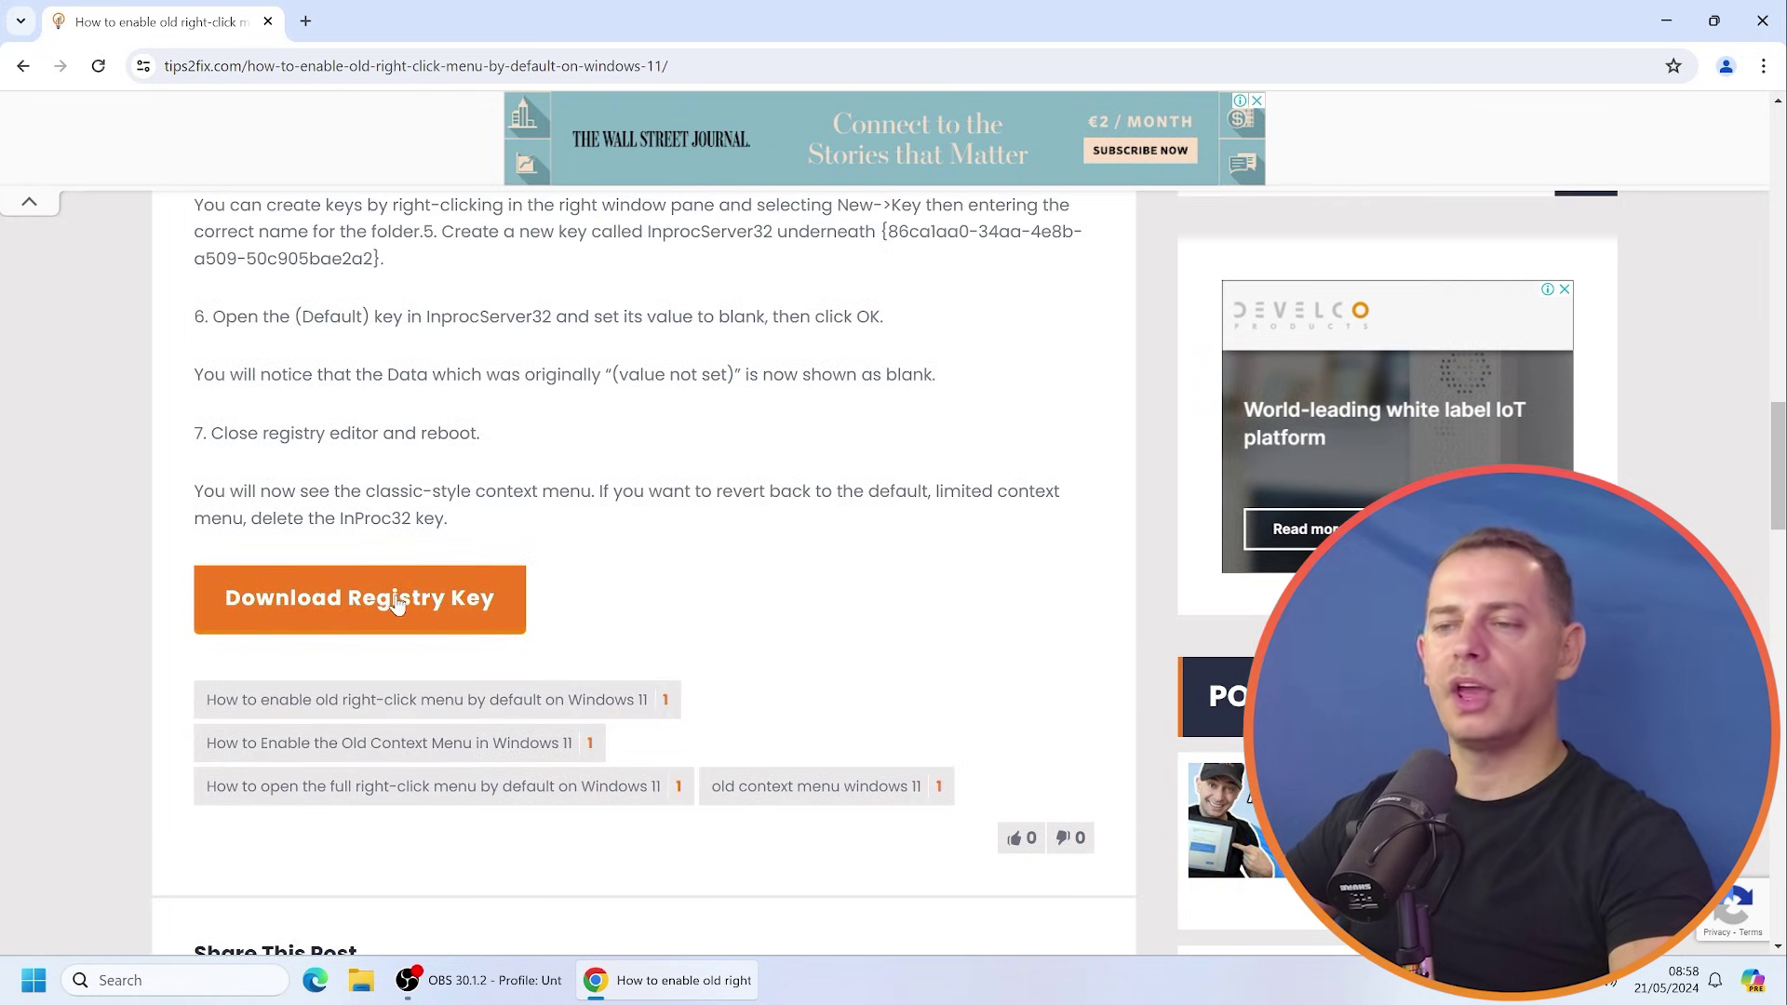
click(317, 614)
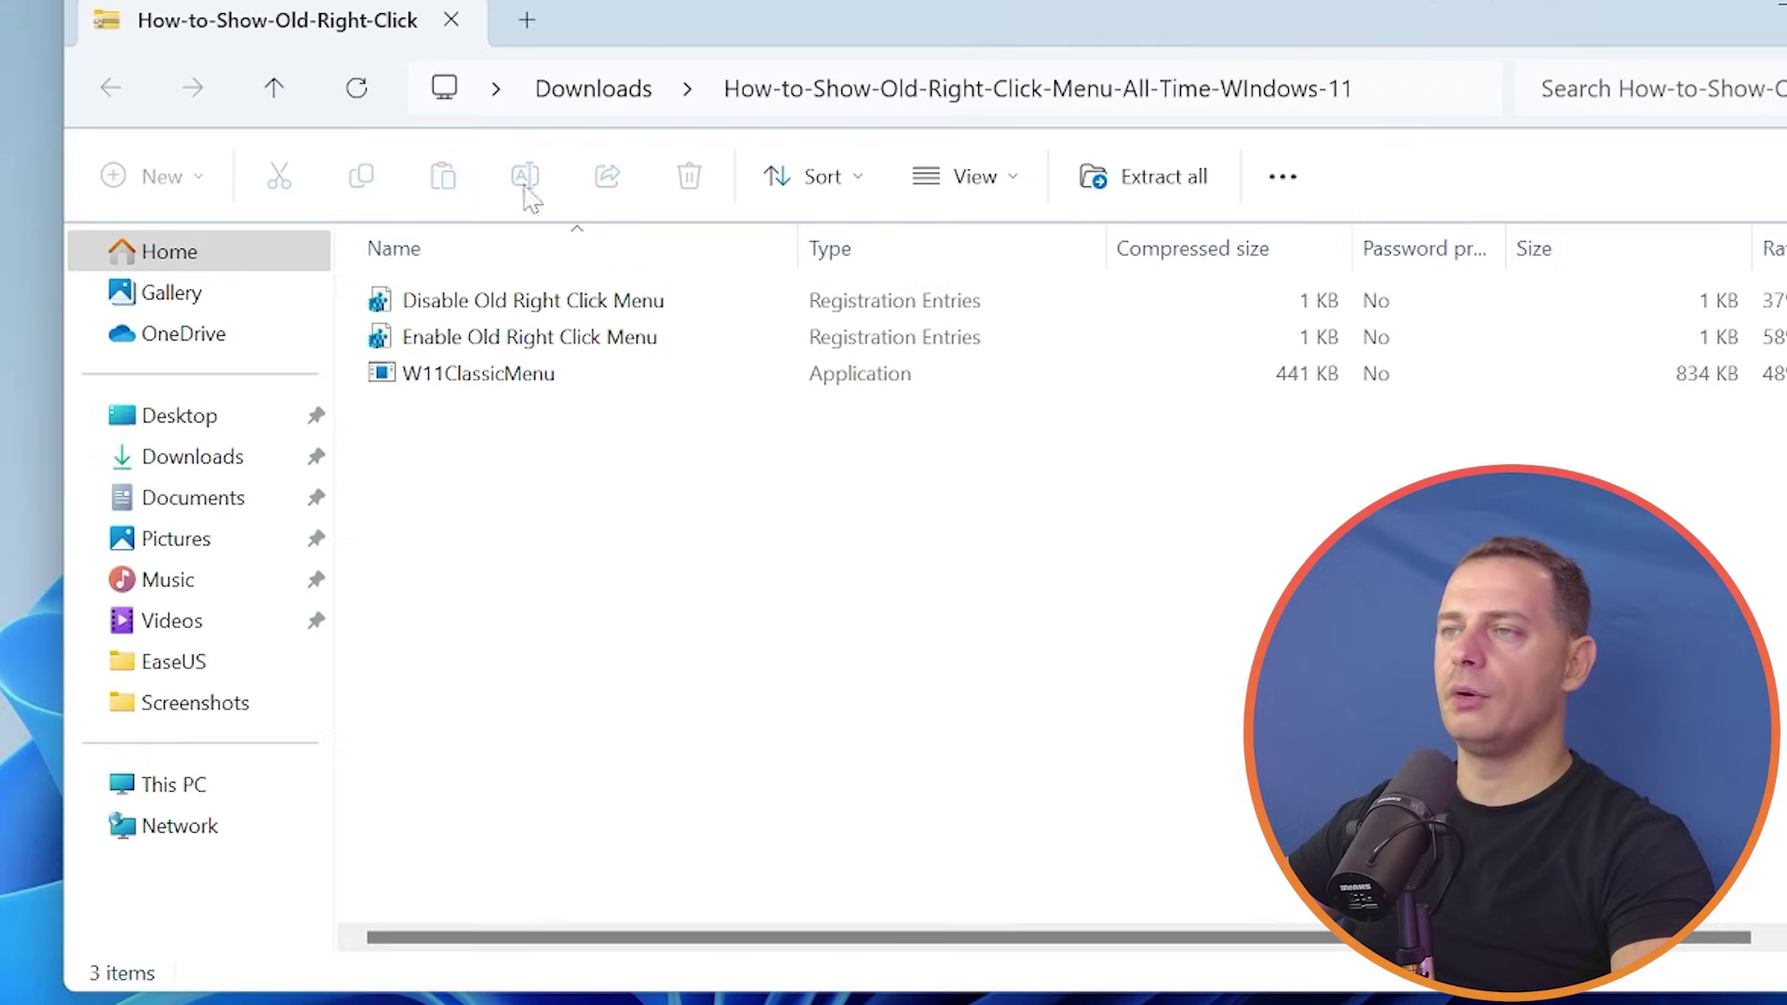
- Run W11ClassicMenu from the downloaded archive, enable the Win11 classic context menu style and test it on the desktop
click(382, 382)
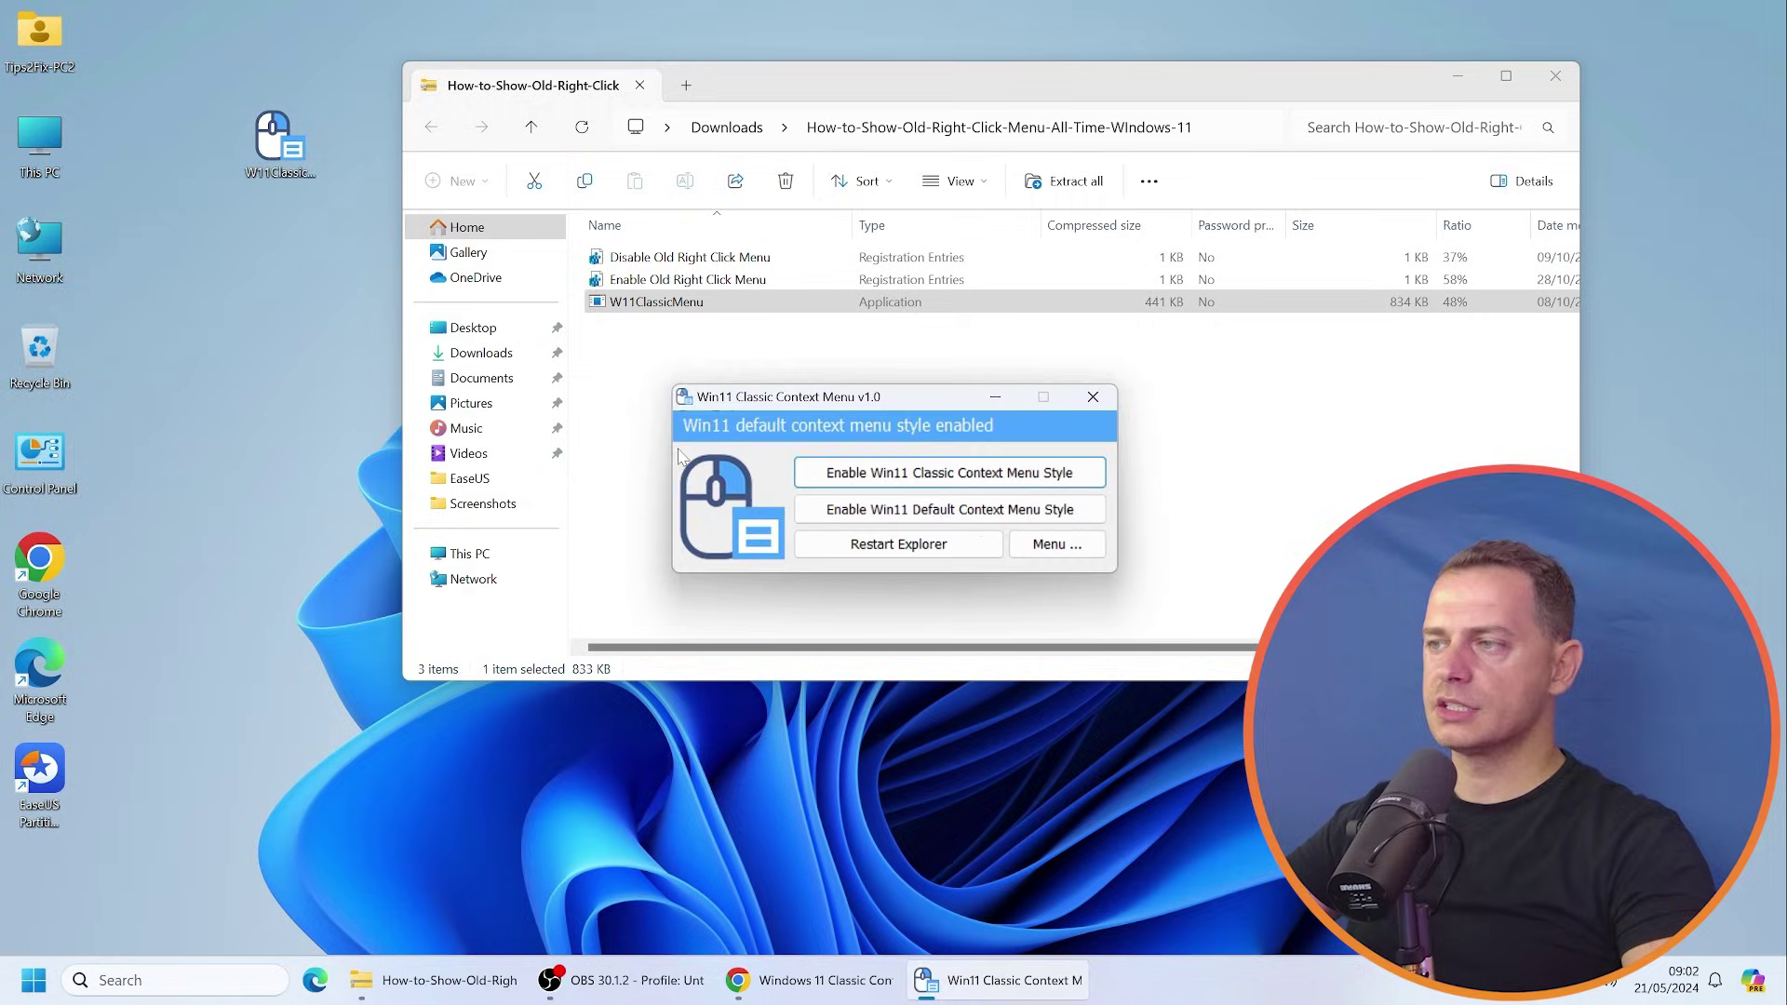
drag(975, 397, 559, 366)
click(1458, 67)
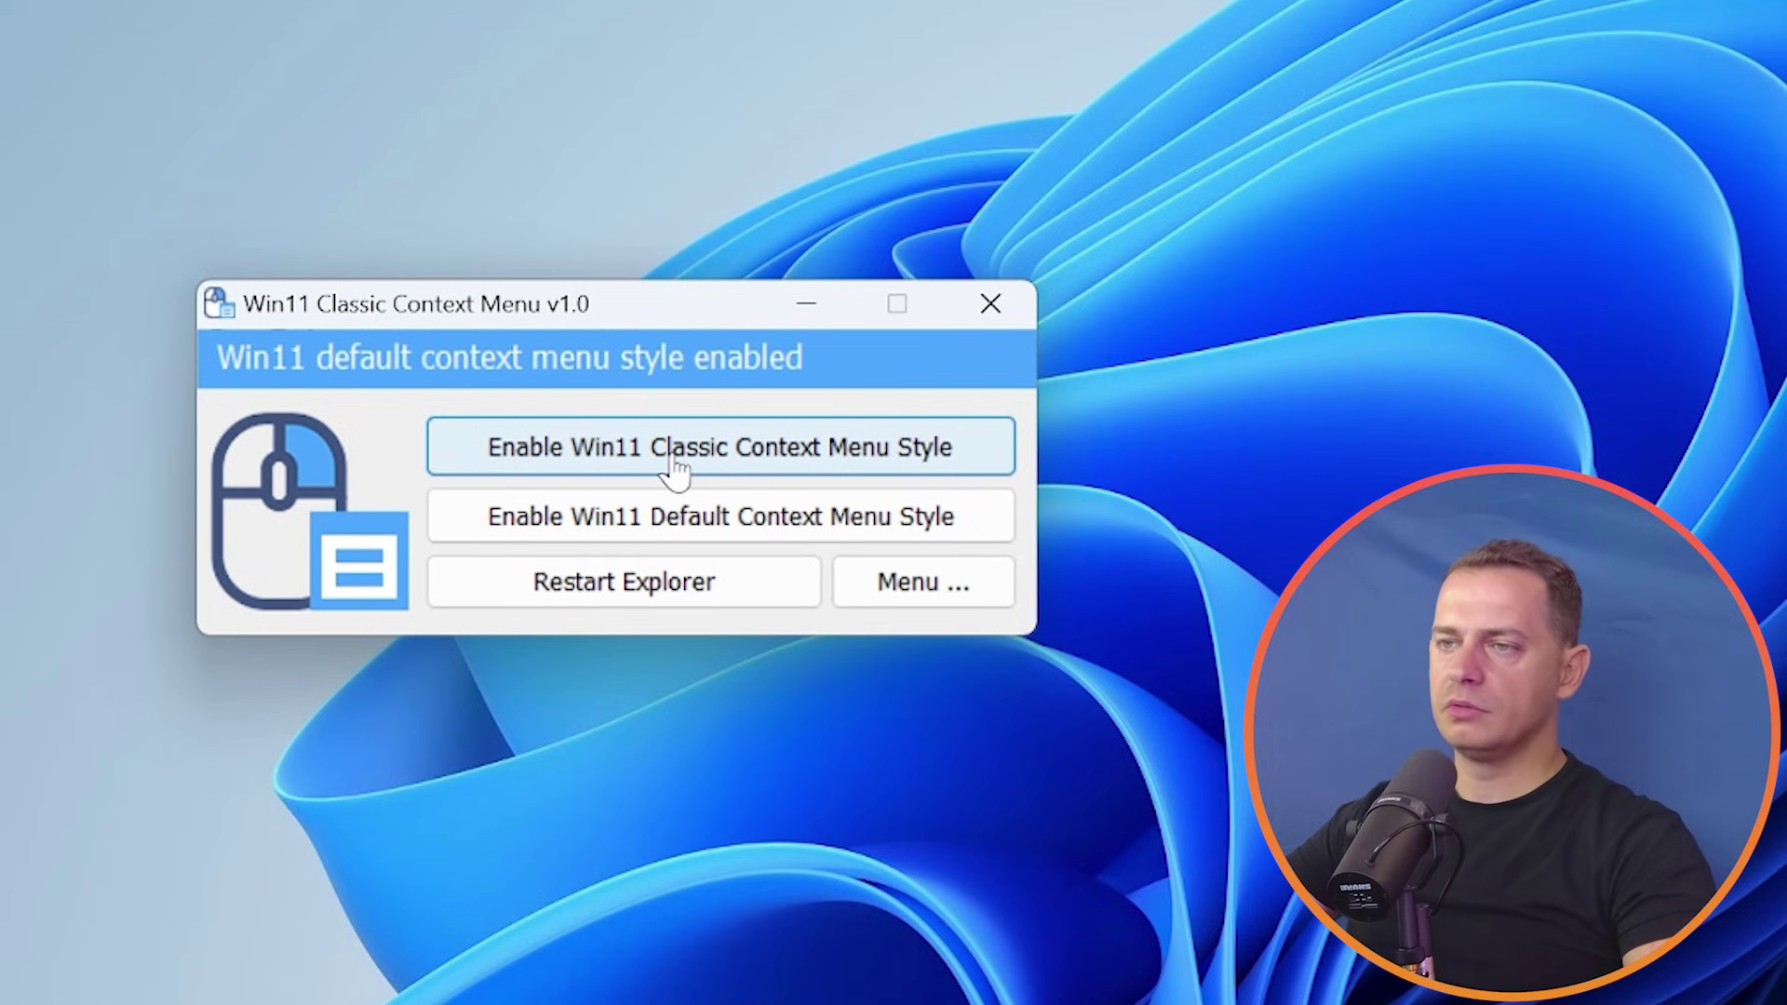
click(600, 463)
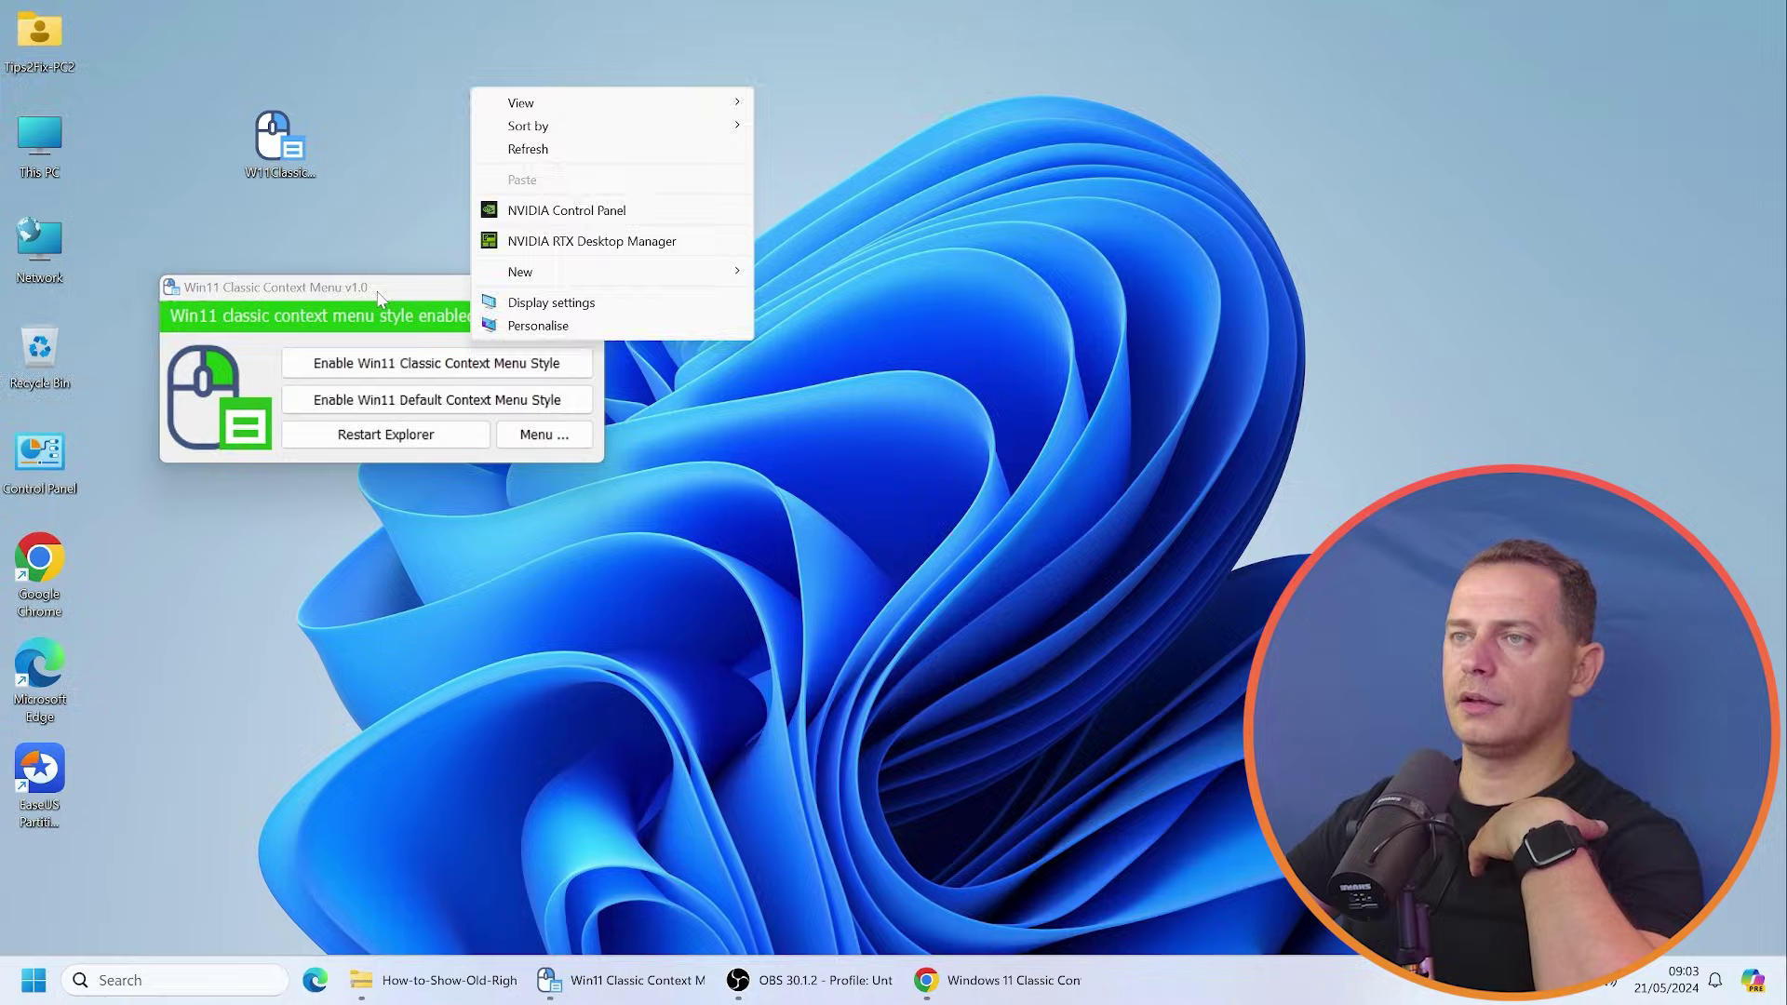
click(379, 298)
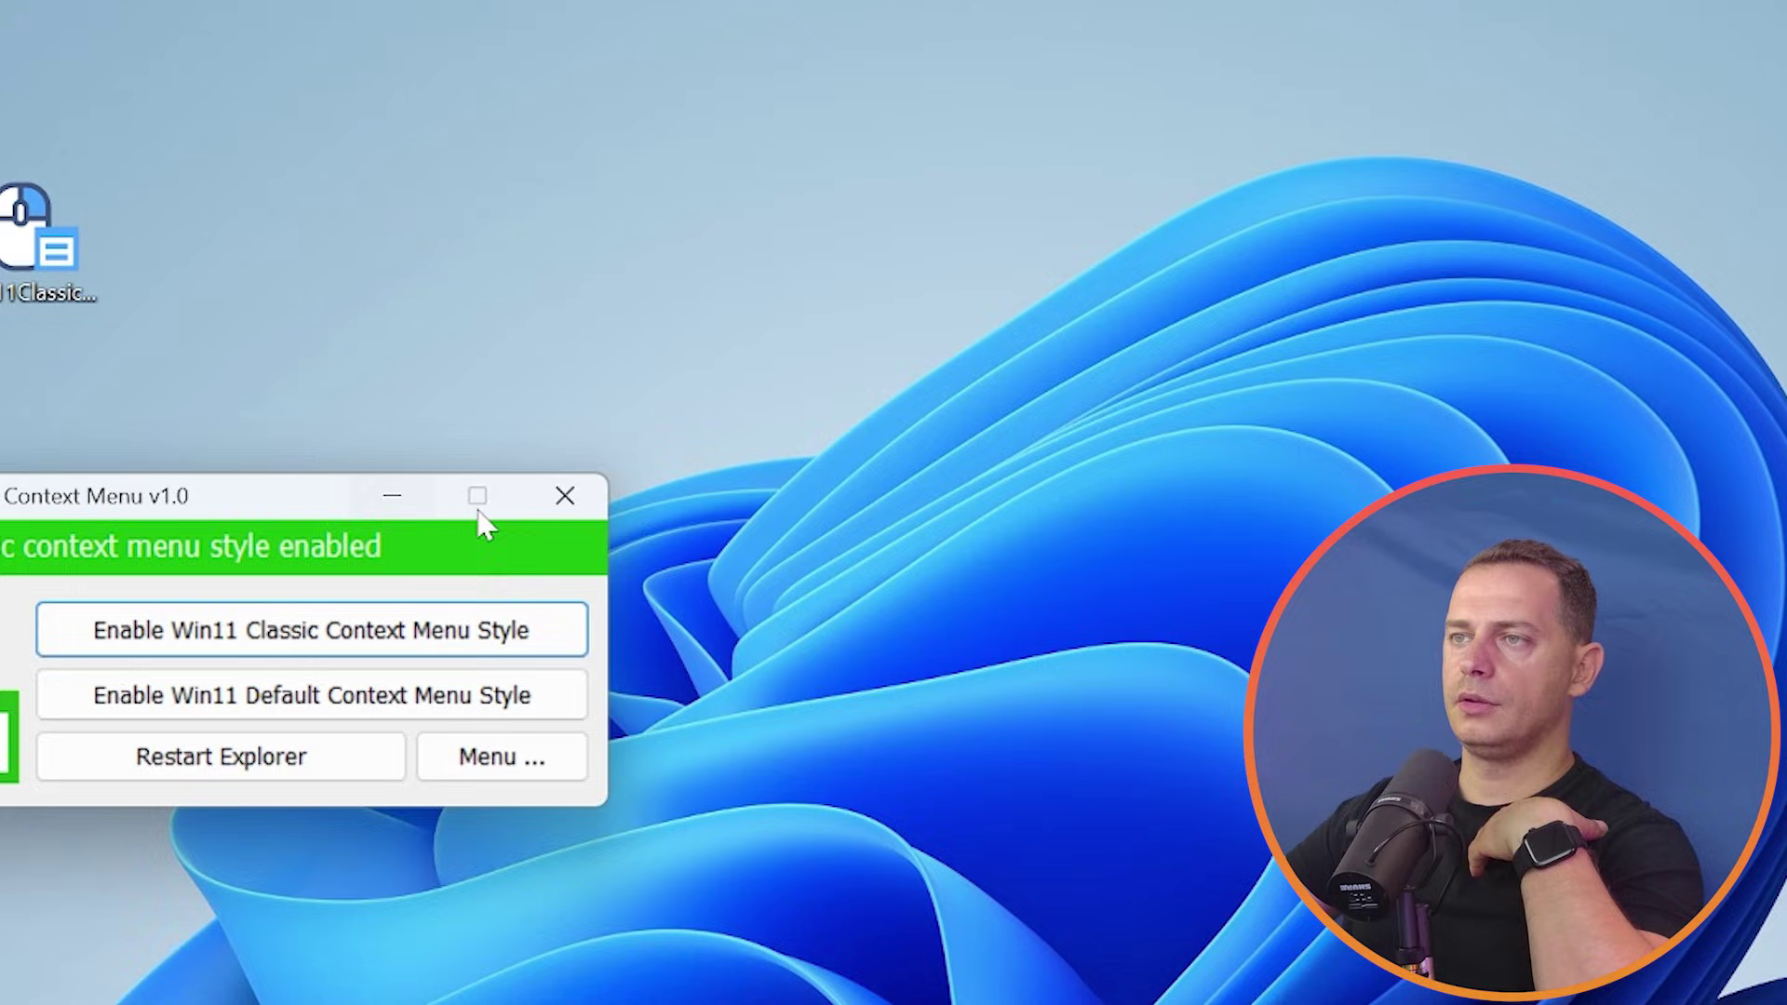
right_click(435, 85)
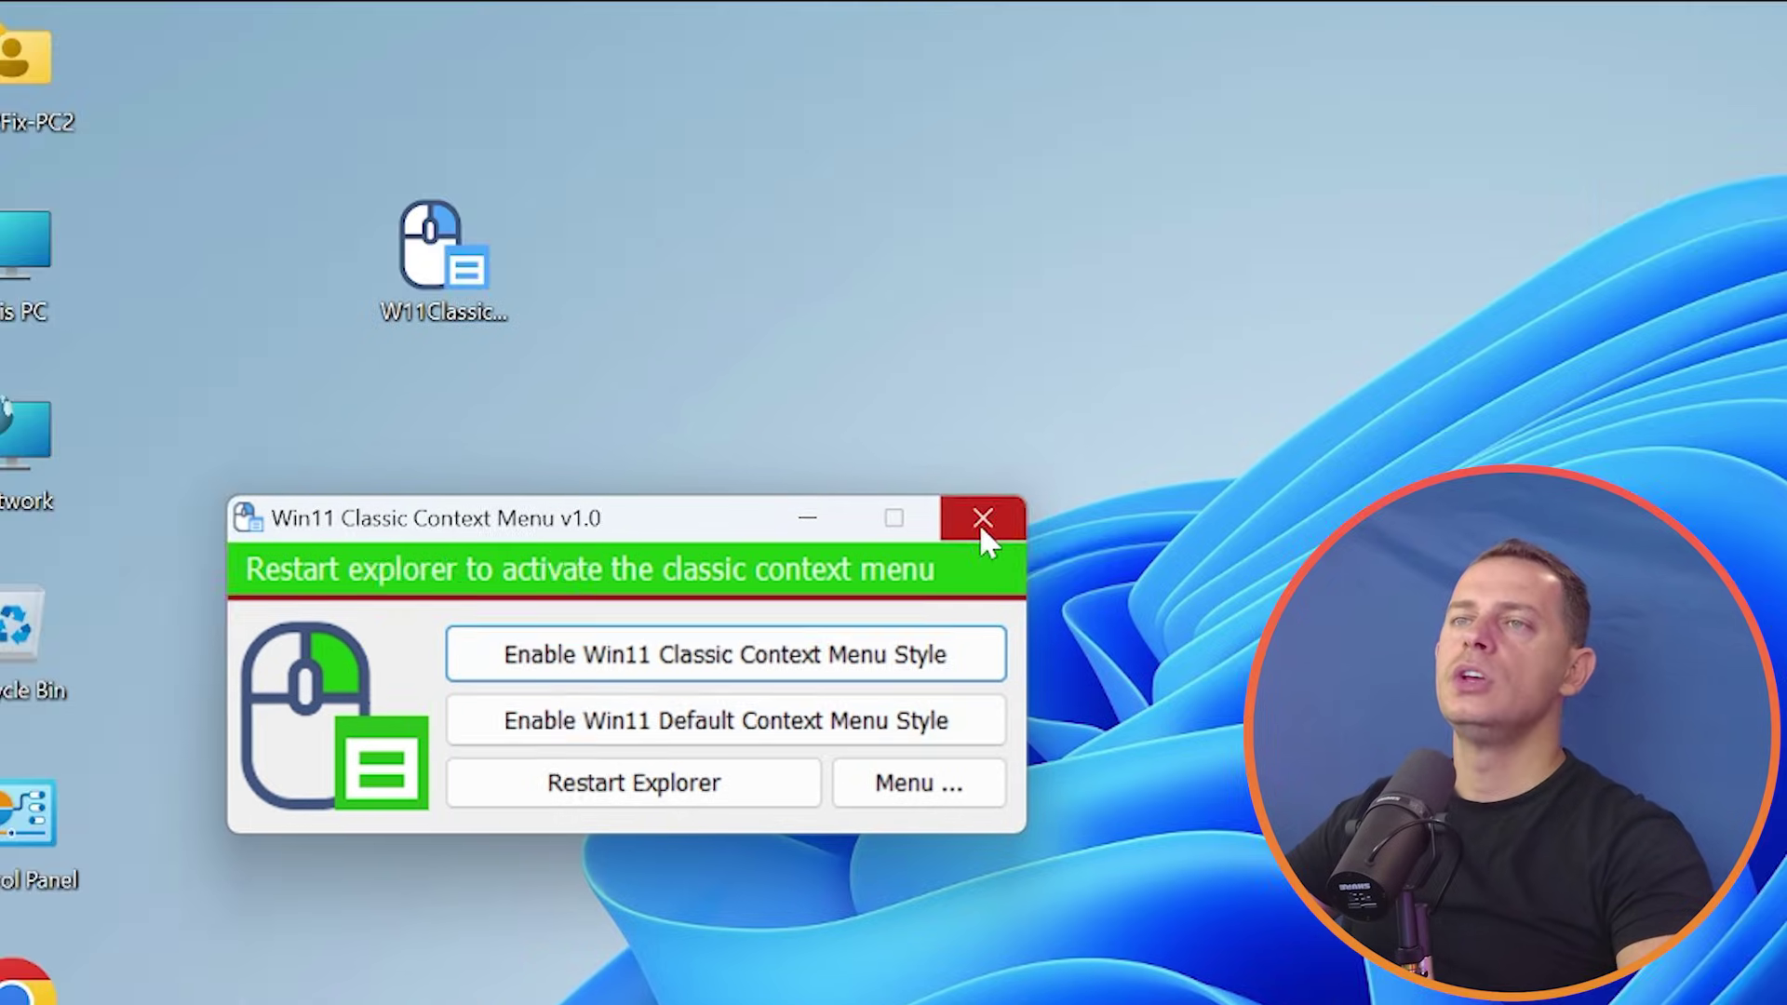
- Close the Win11 Classic Context Menu window and move the W11ClassicMenu icon on the desktop
click(879, 232)
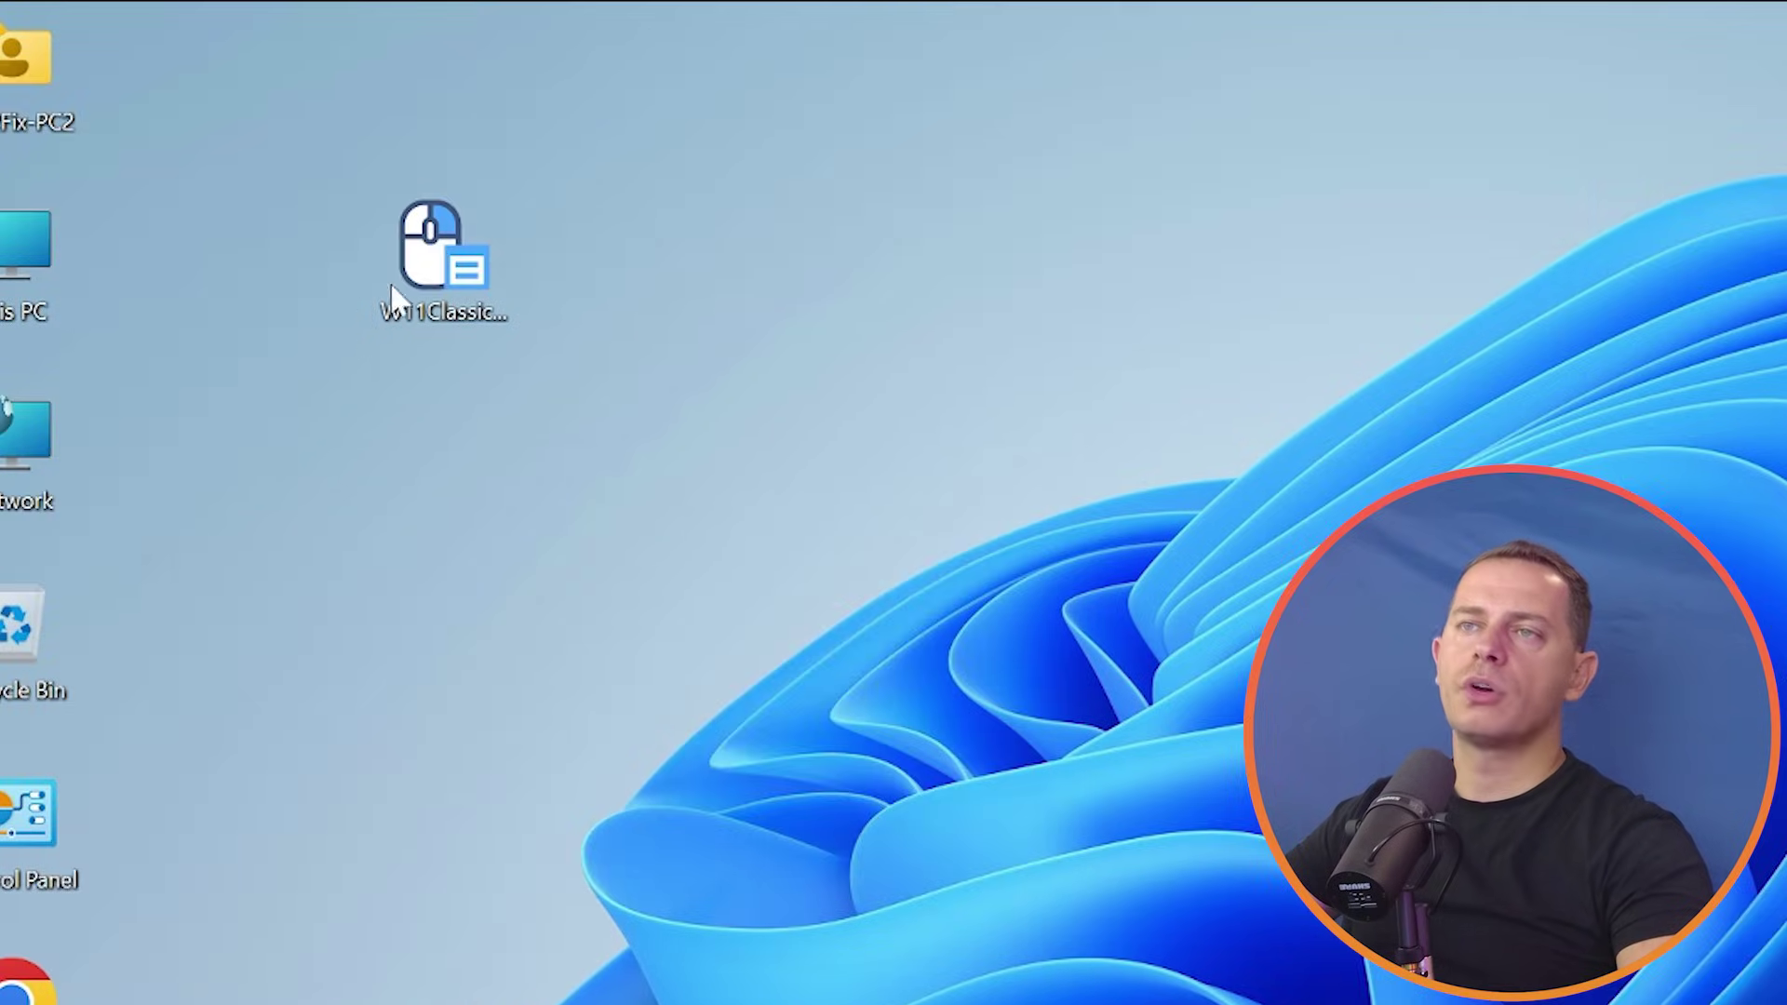
drag(437, 247, 581, 70)
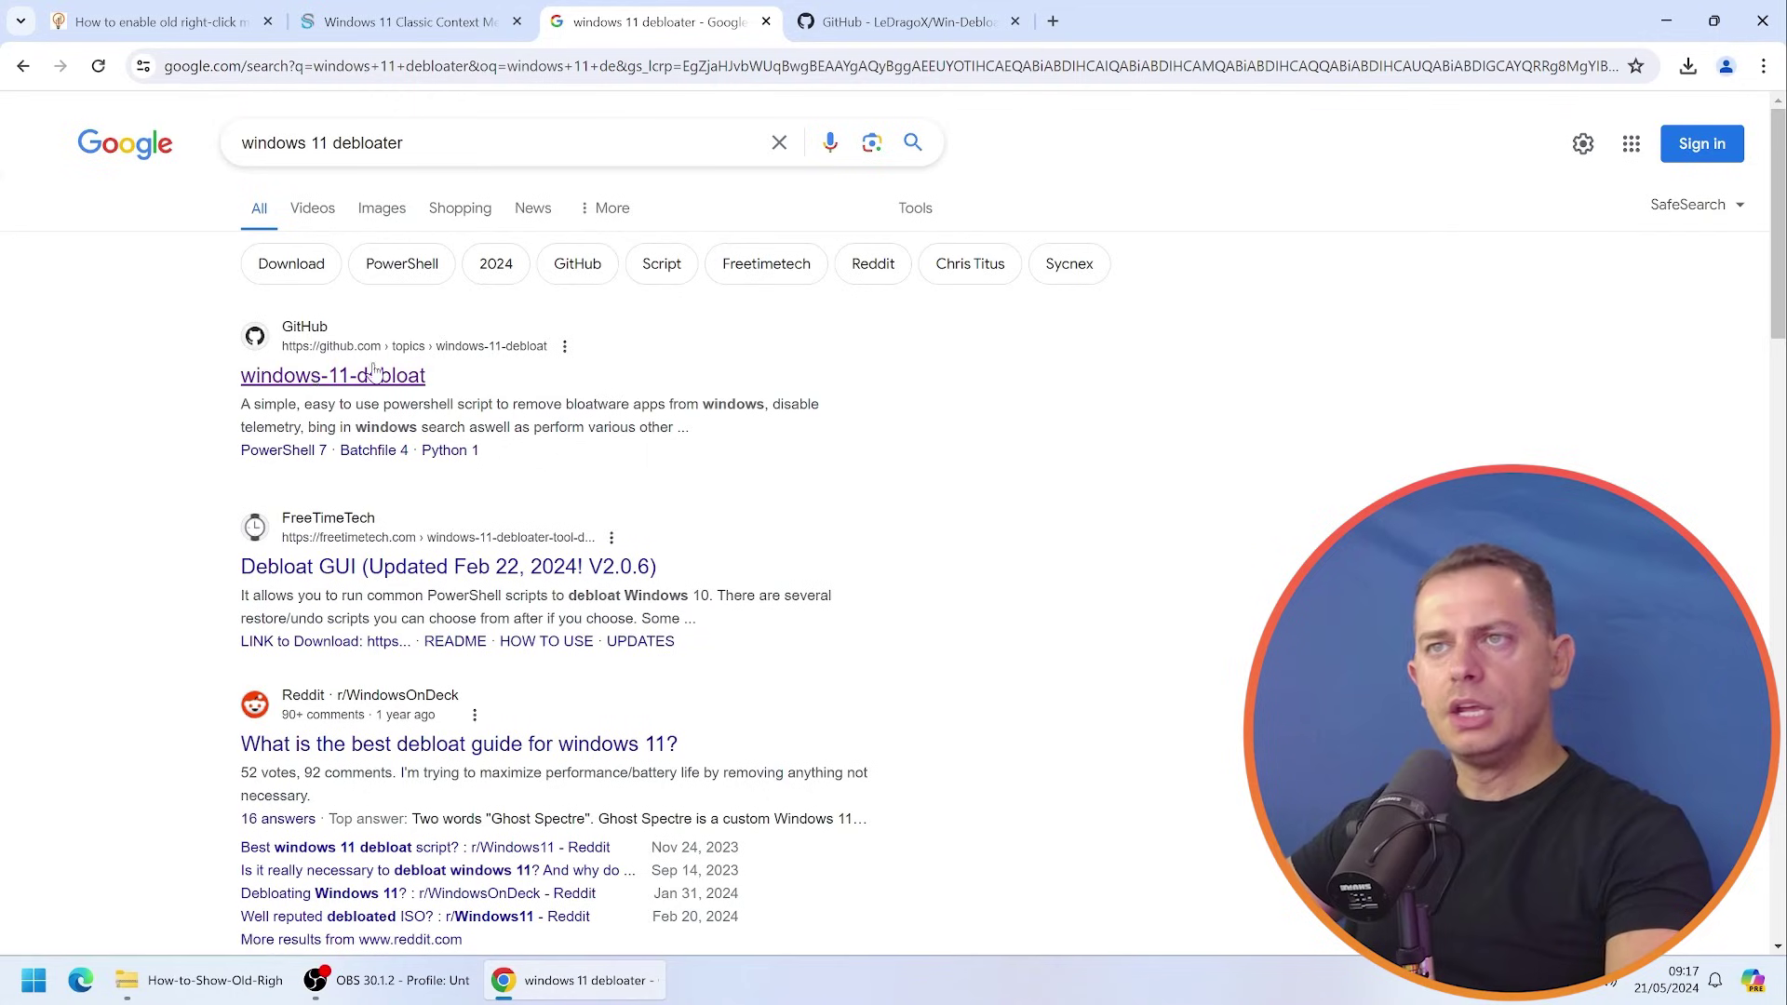
- Close the extra Win-Debloat-Tools page, browse GitHub's windows-11-debloat topic and open the LeDragoX/Win-Debloat-Tools repository from it
click(1000, 26)
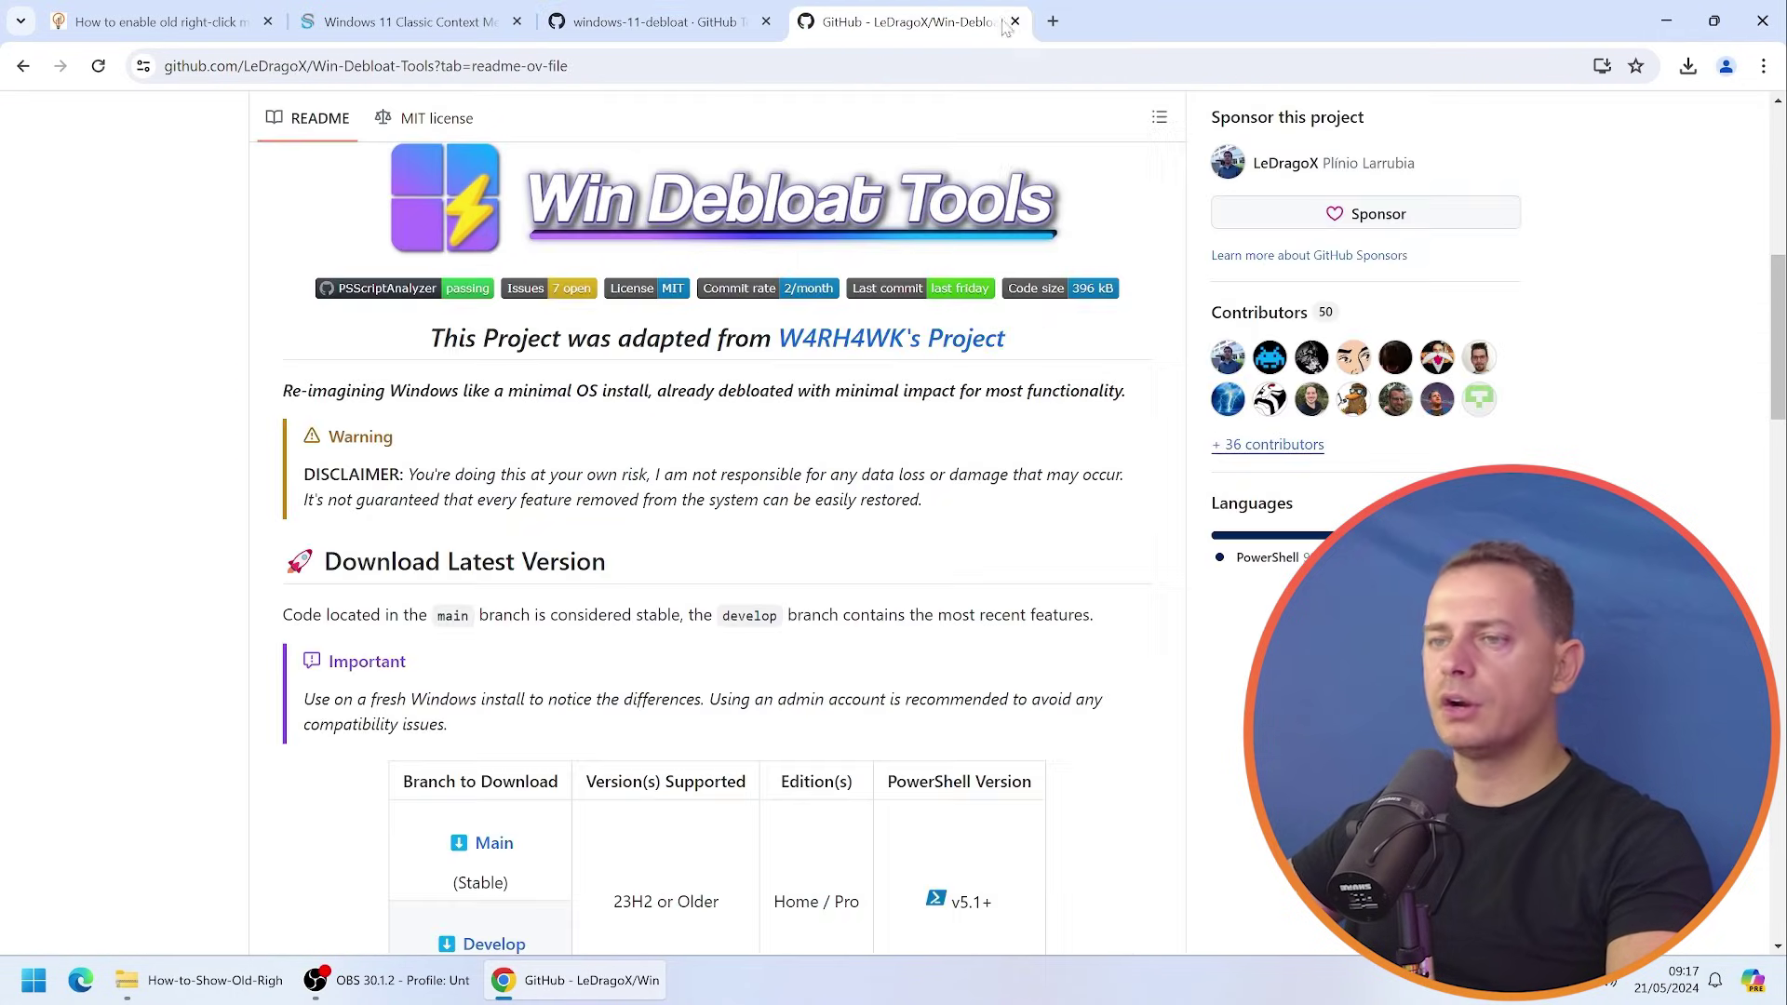
click(1014, 21)
scroll(838, 466, down, 5)
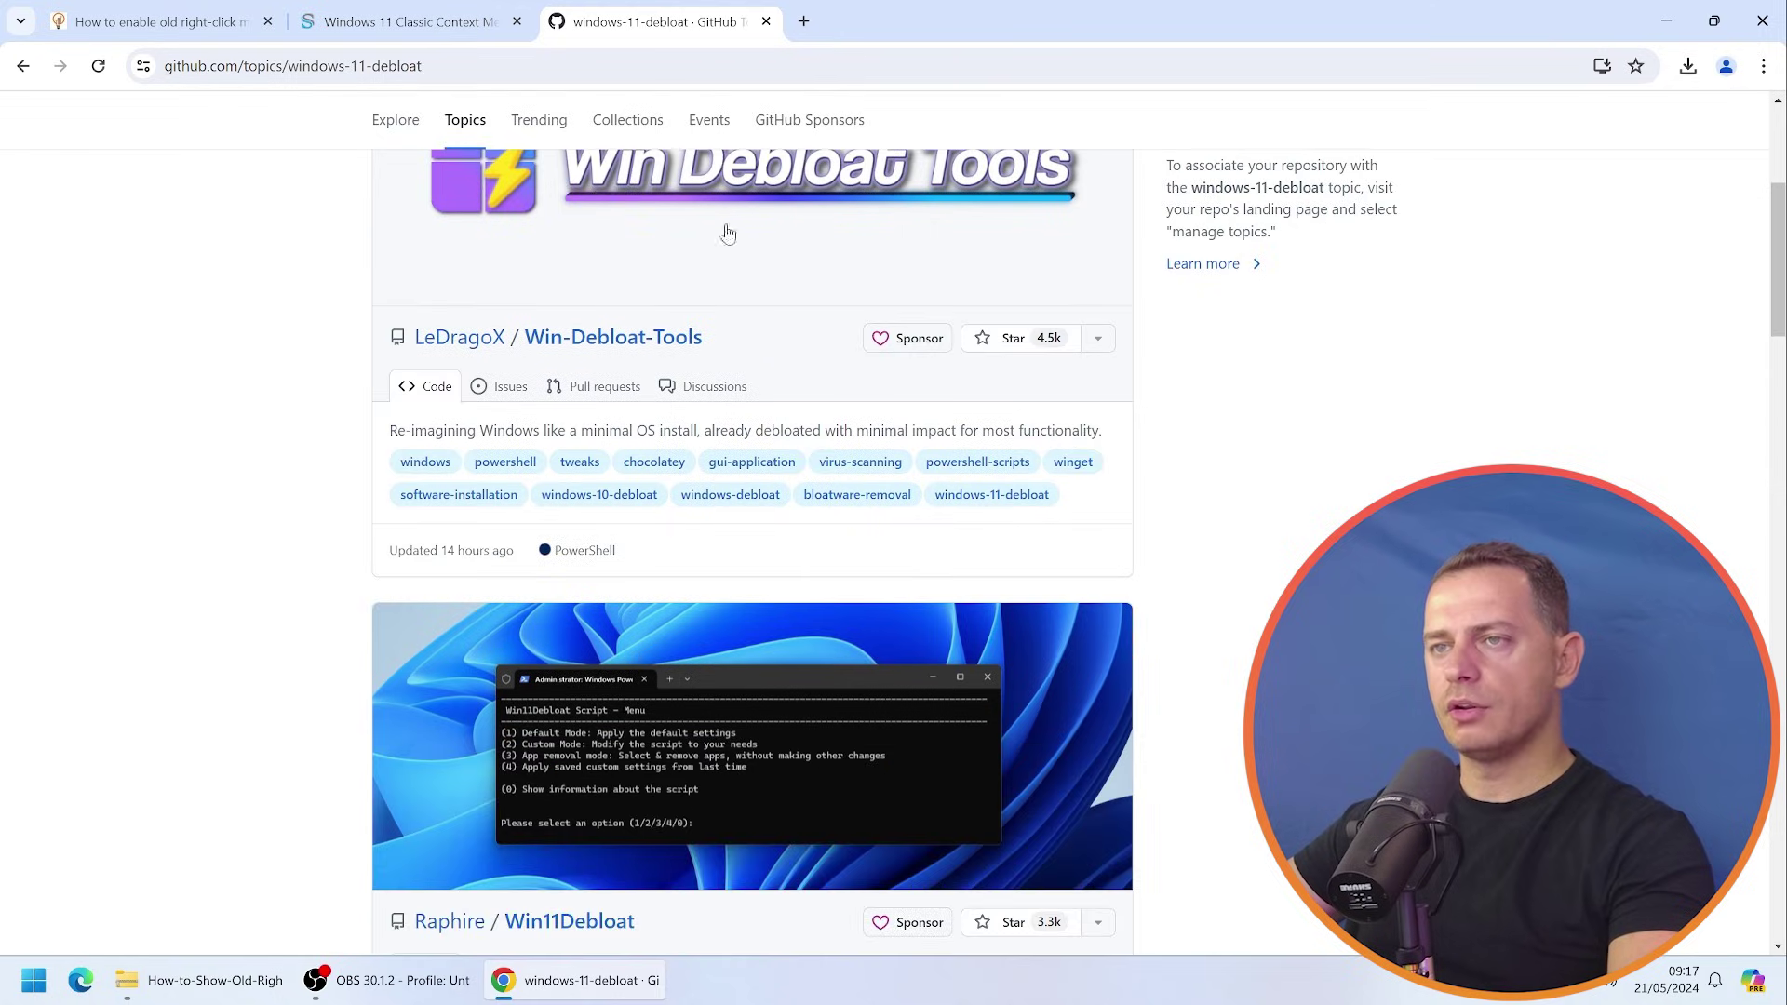
scroll(763, 386, up, 3)
scroll(1052, 447, up, 3)
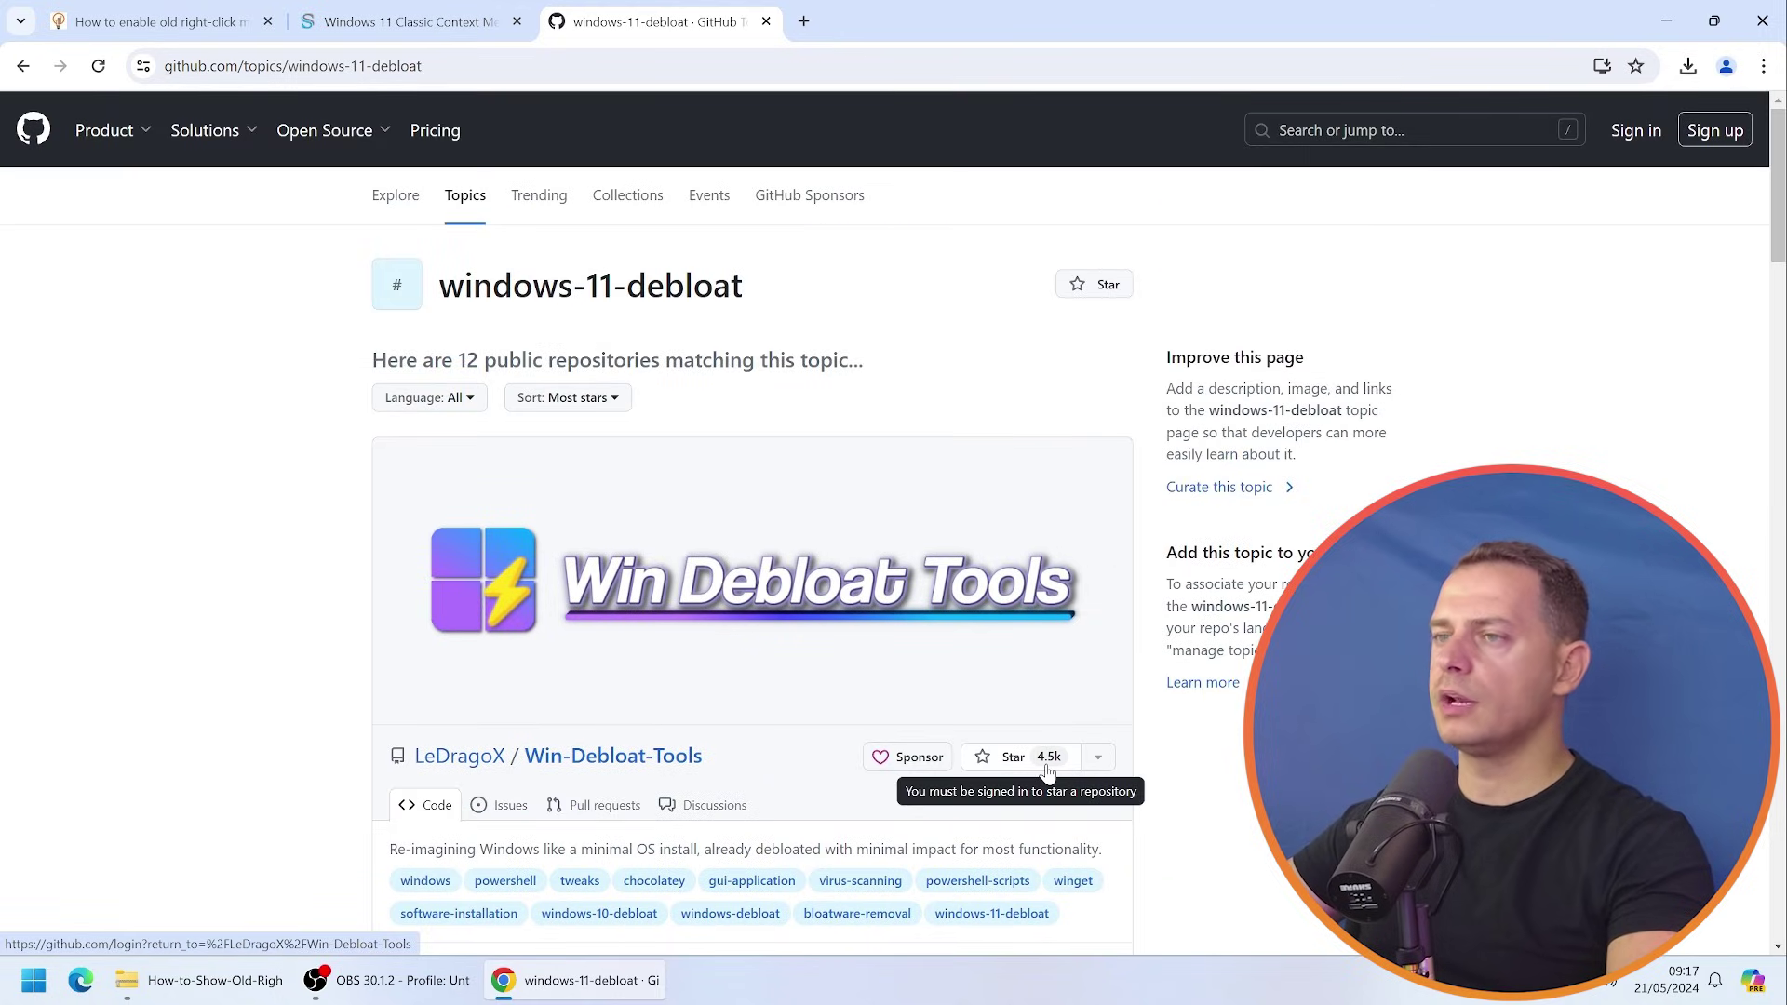
scroll(1049, 771, down, 2)
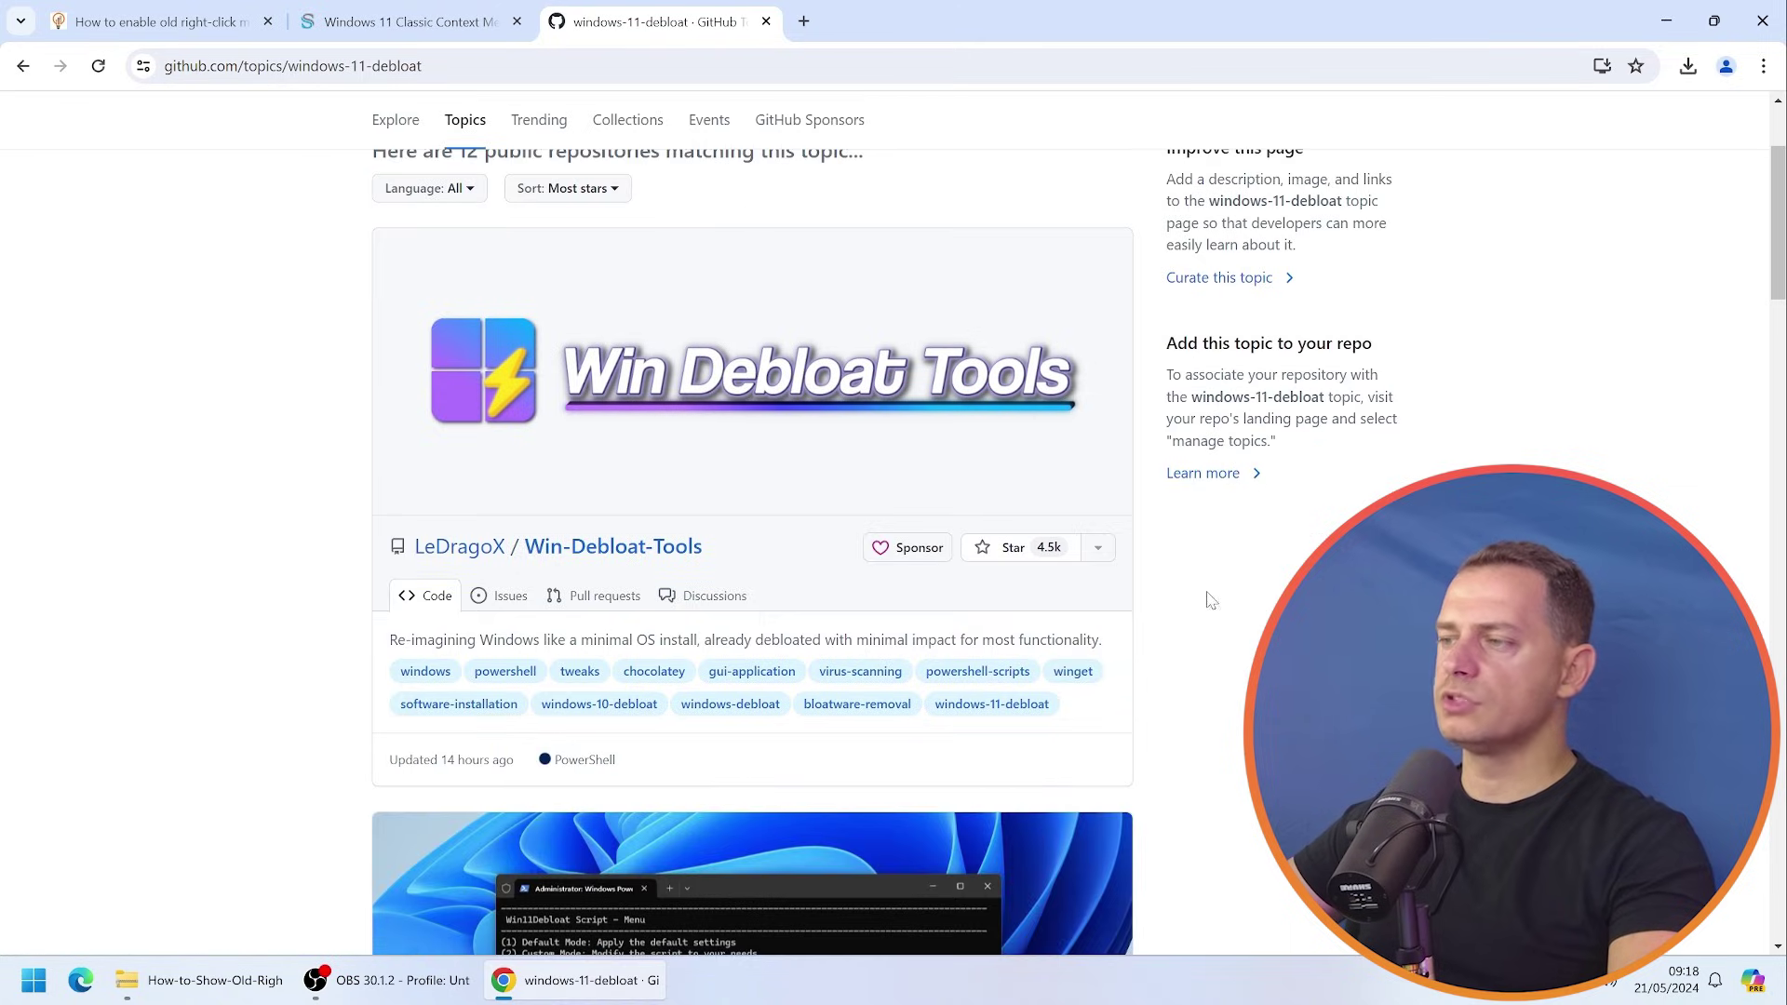
scroll(590, 618, up, 1)
click(616, 652)
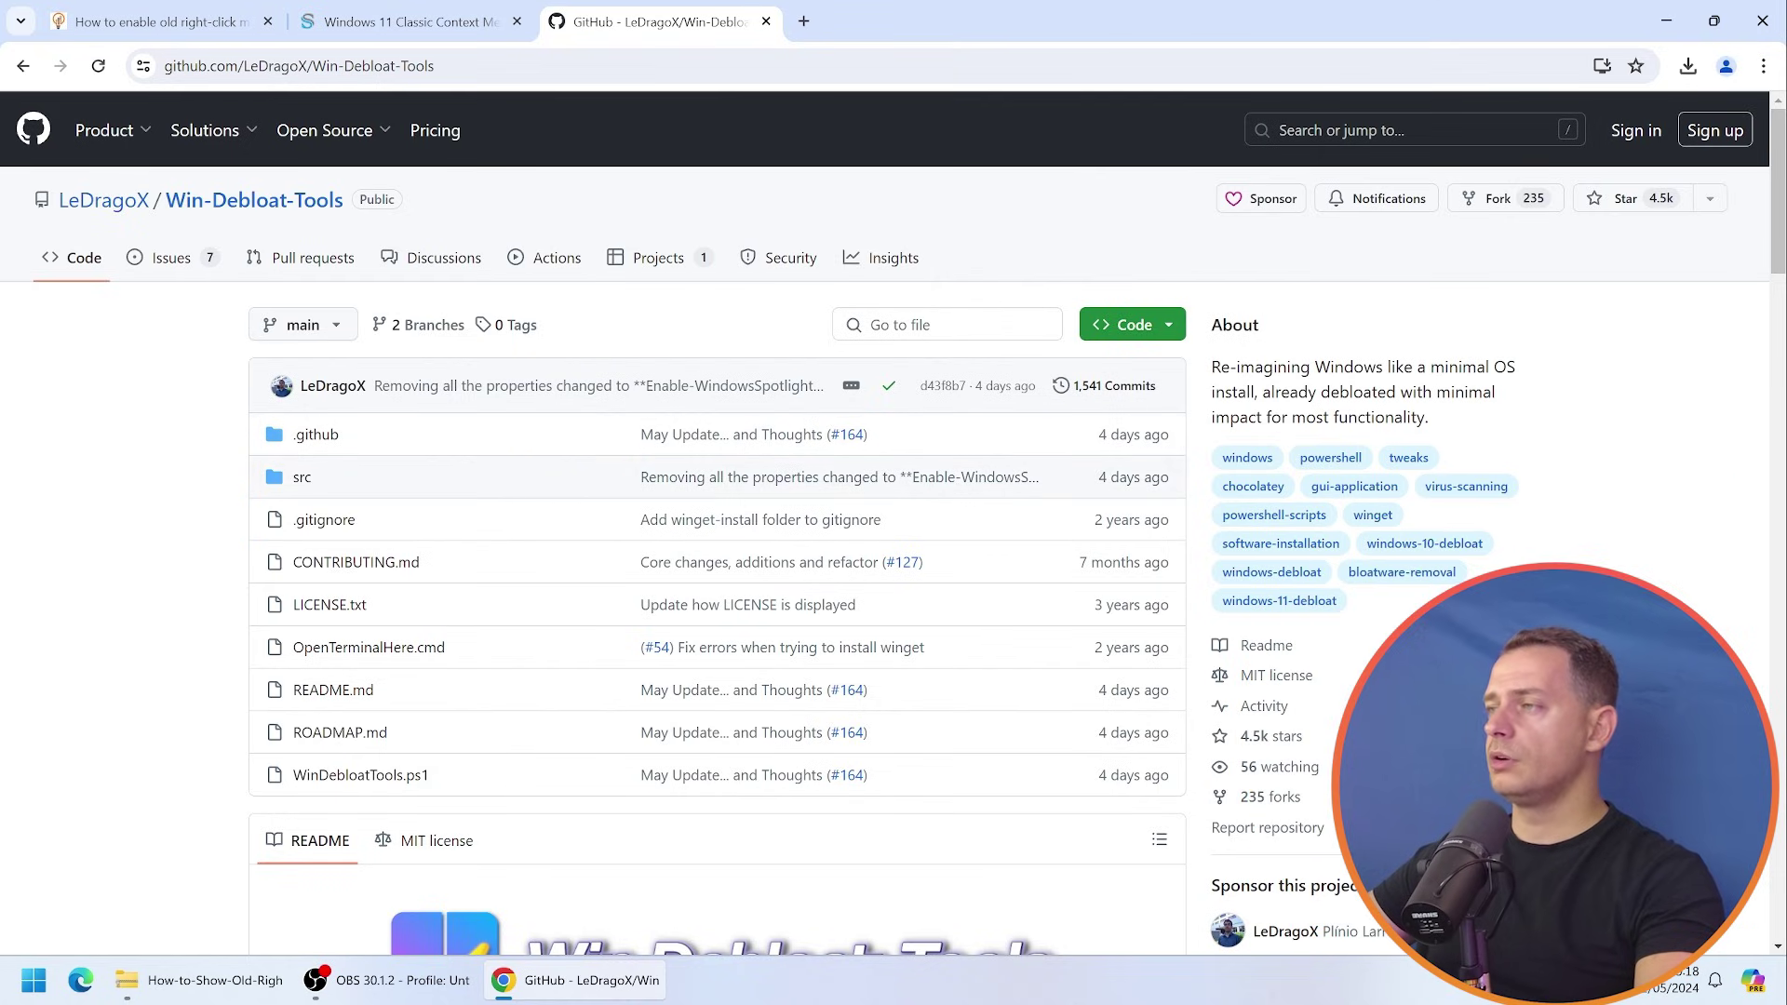
- Download the Main (Stable) branch of Win-Debloat-Tools from the README and open the downloaded archive
scroll(1293, 642, down, 3)
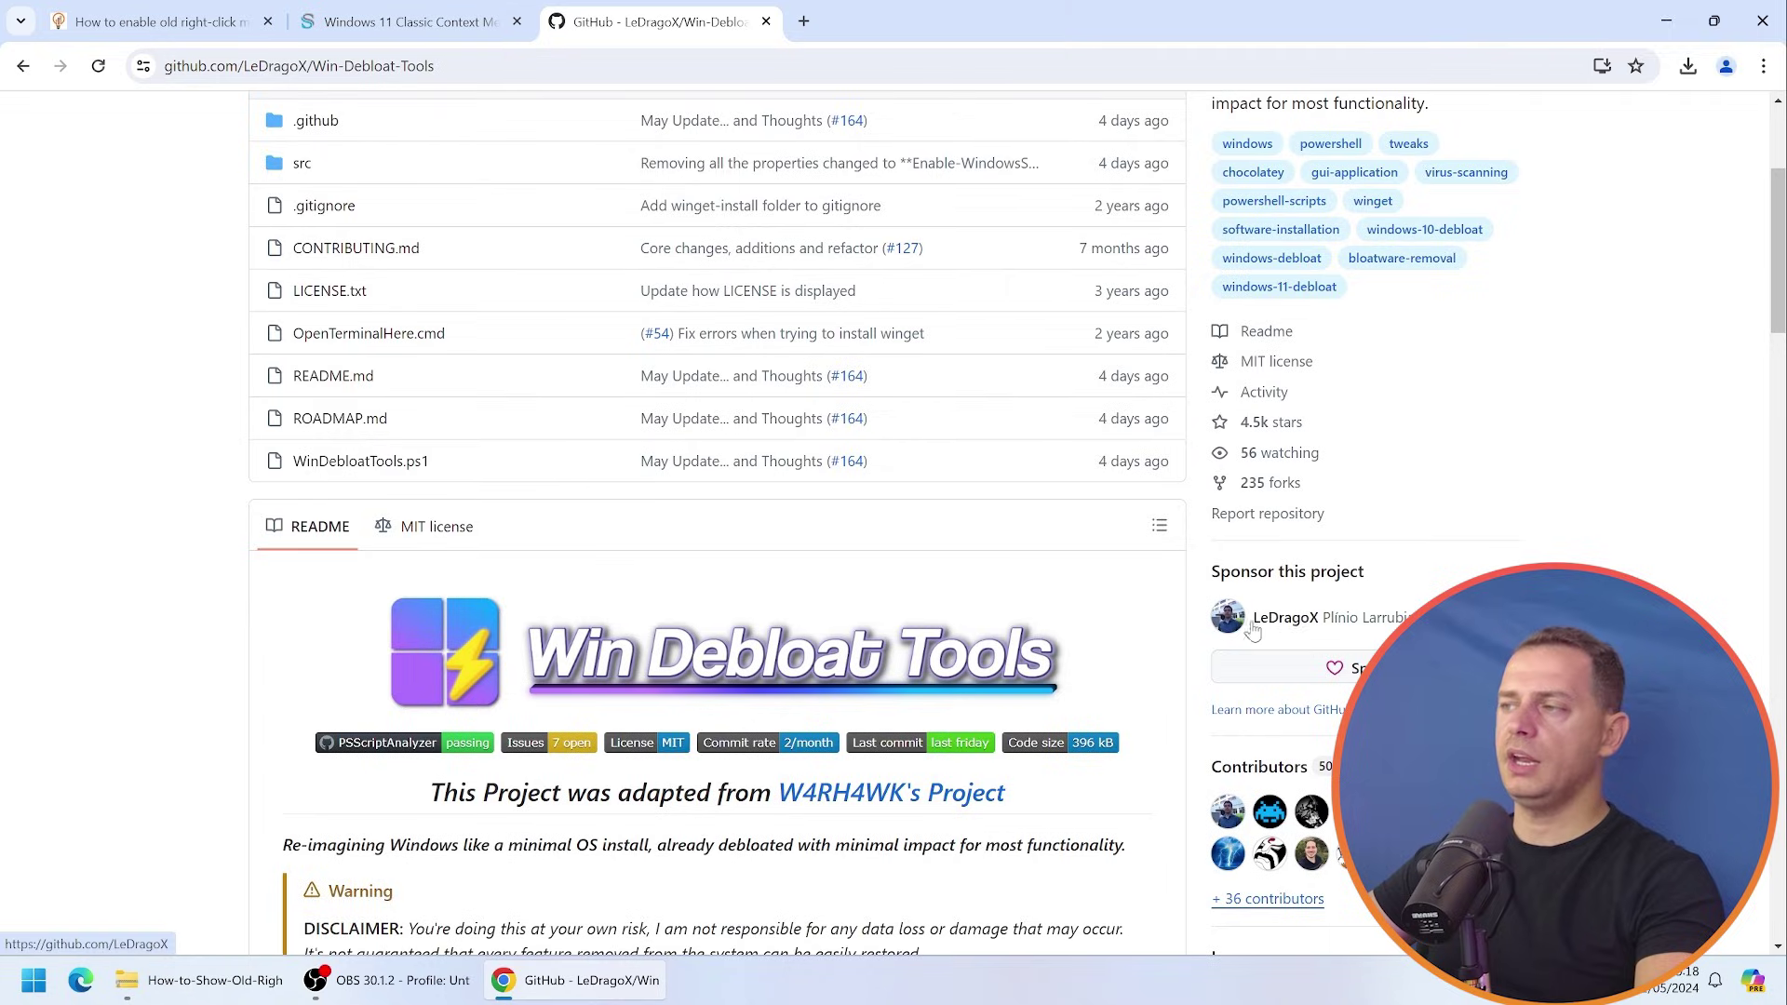
scroll(1311, 516, down, 10)
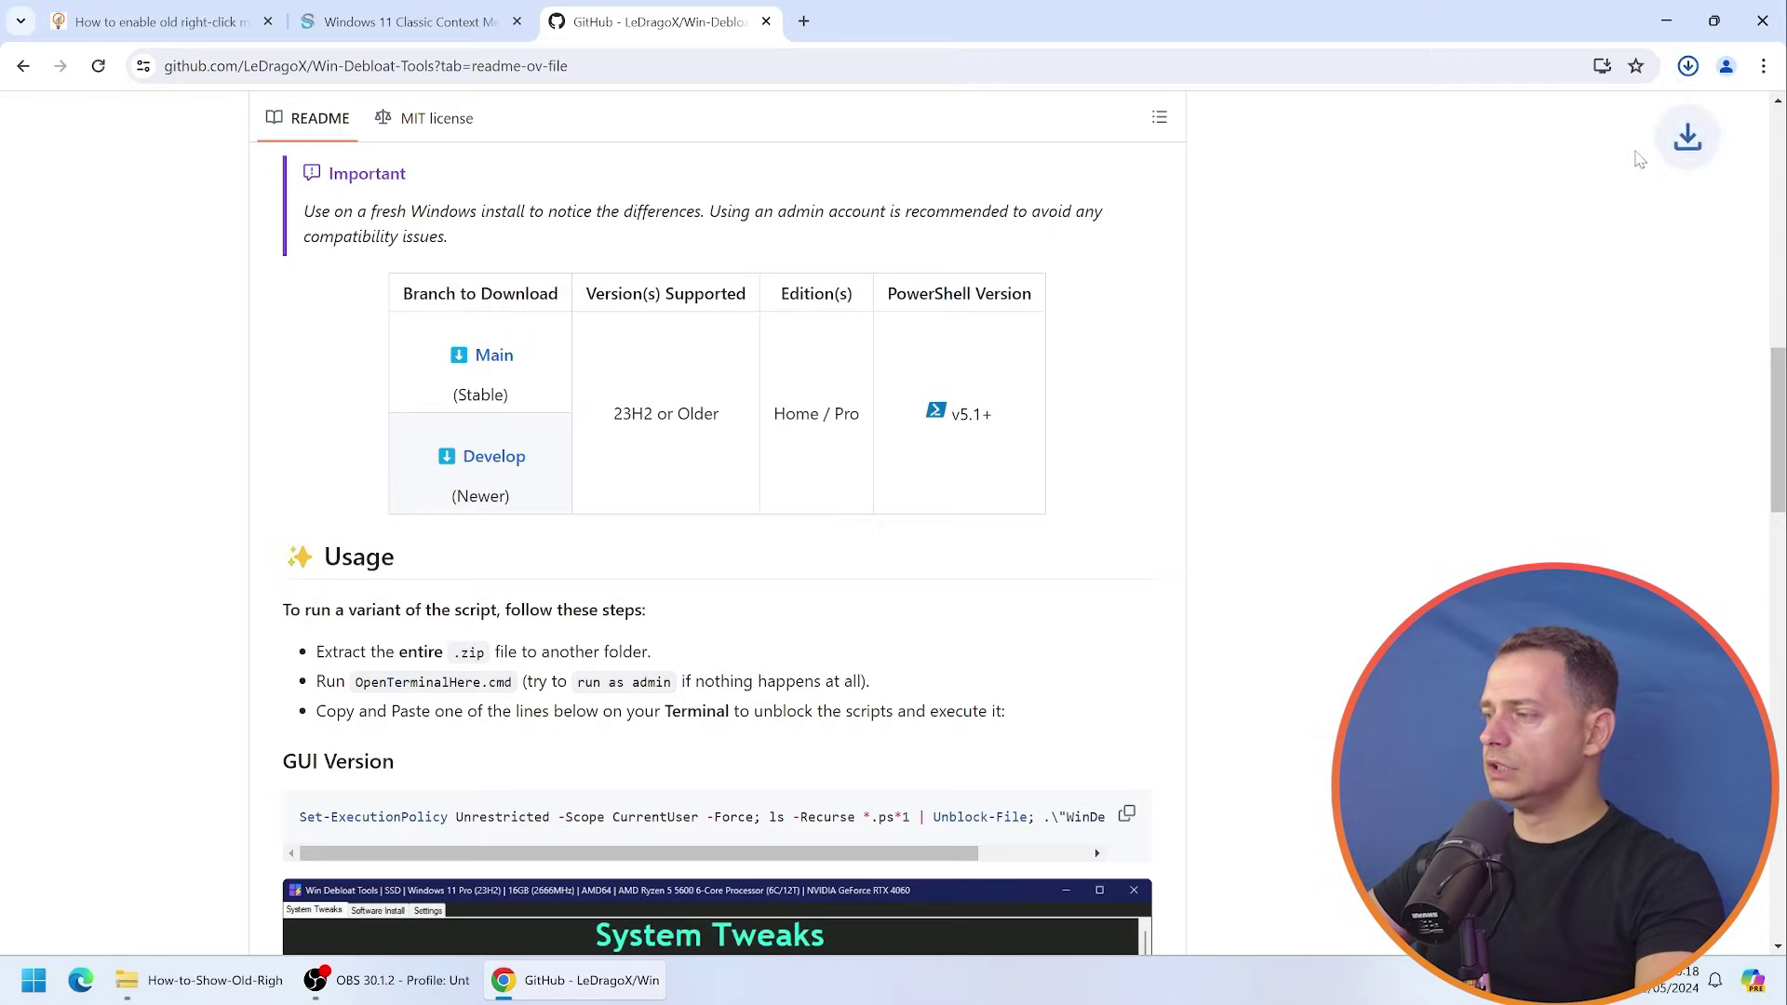
click(1695, 76)
click(1508, 112)
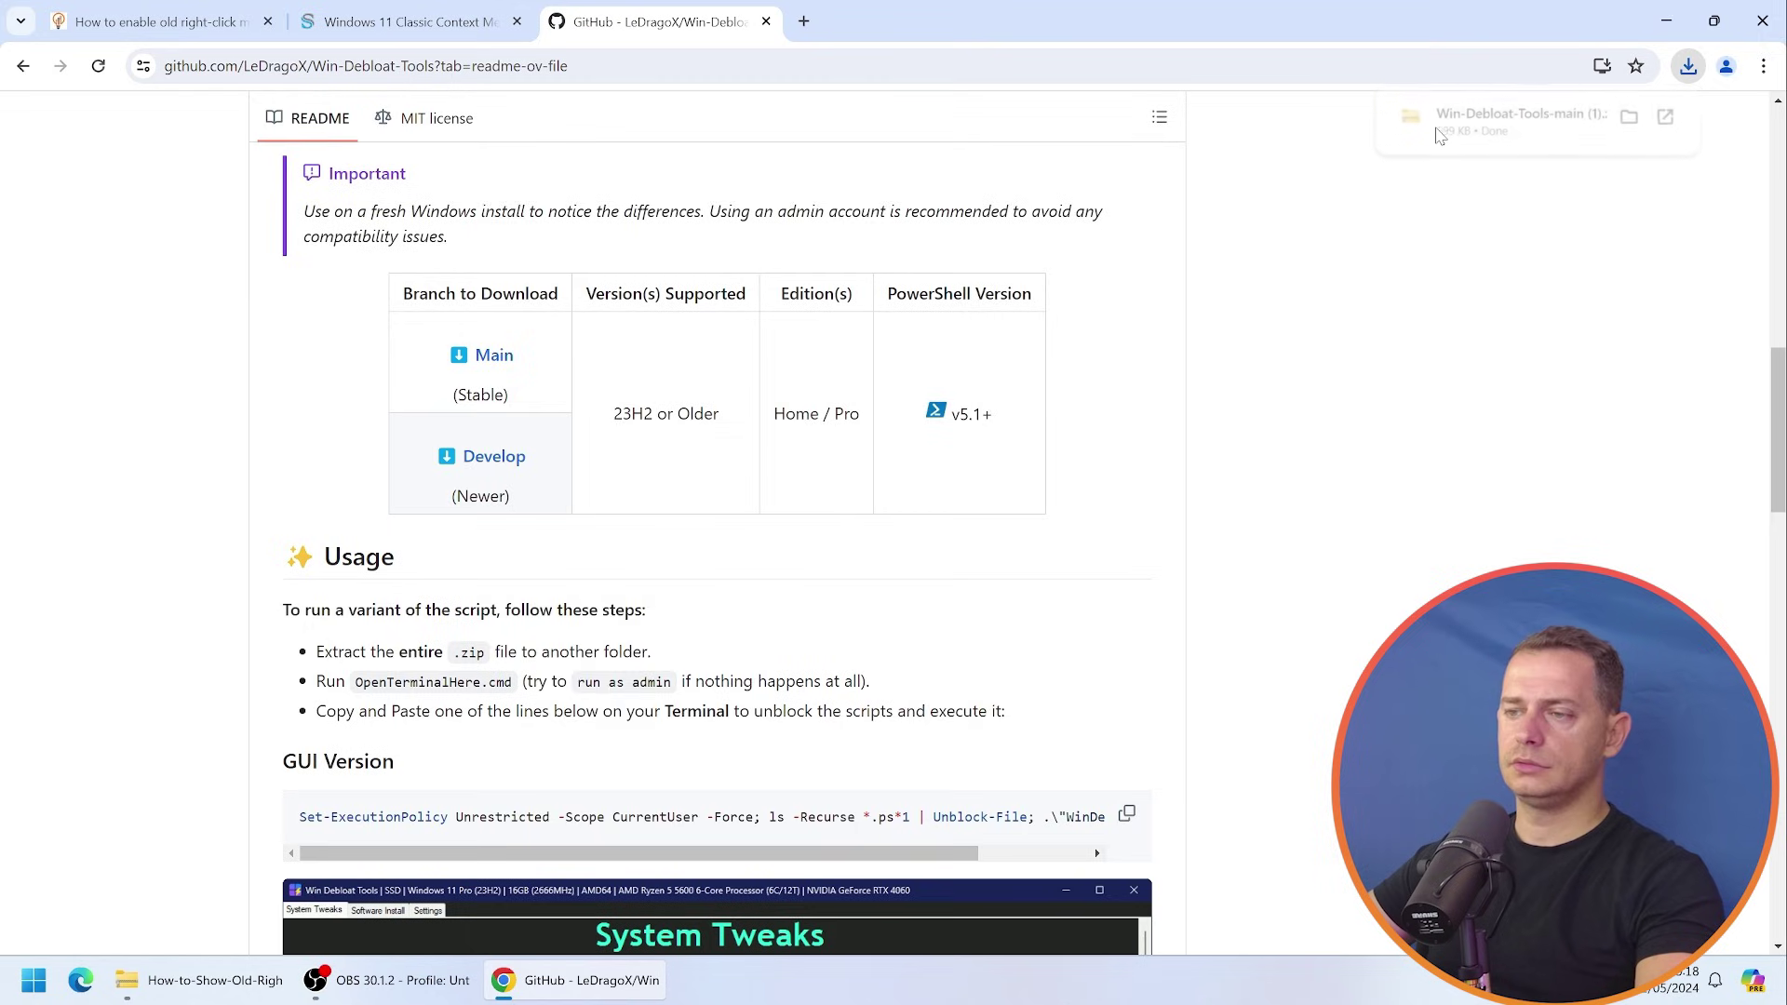
- Extract the Win-Debloat-Tools-main folder from the archive to the desktop and place it beside the W11ClassicMenu icon
click(1667, 13)
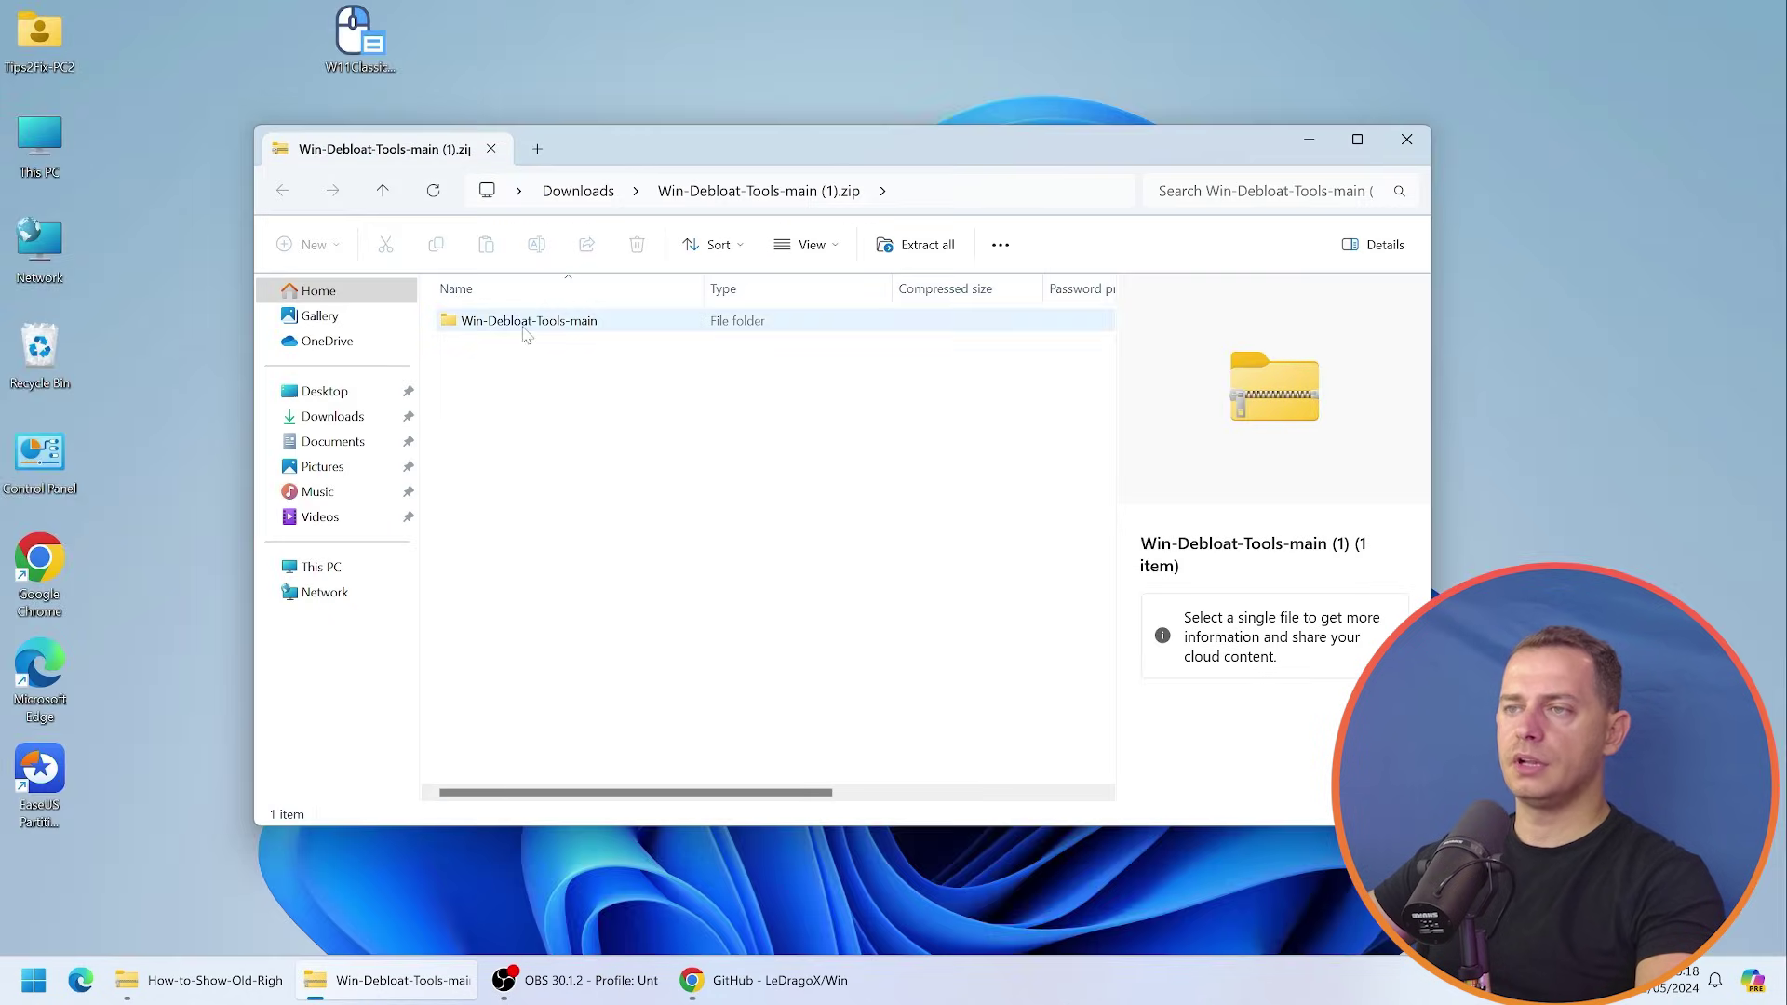
drag(466, 321, 466, 67)
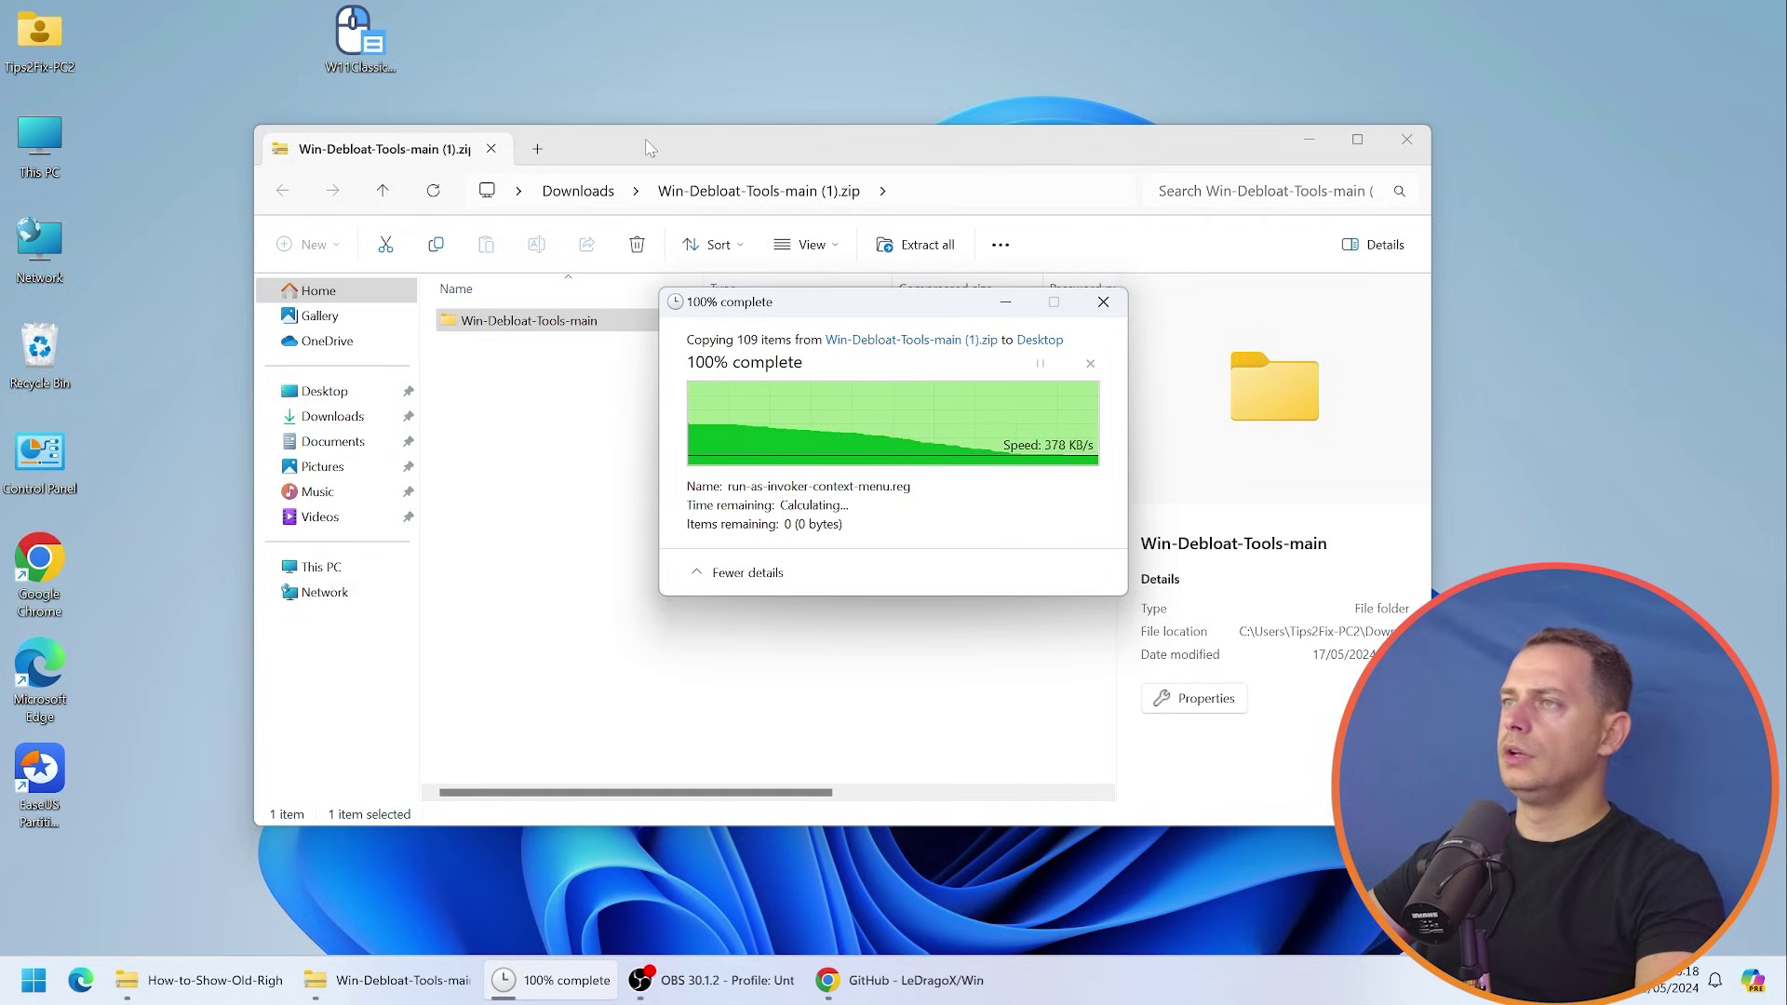
drag(39, 875, 481, 48)
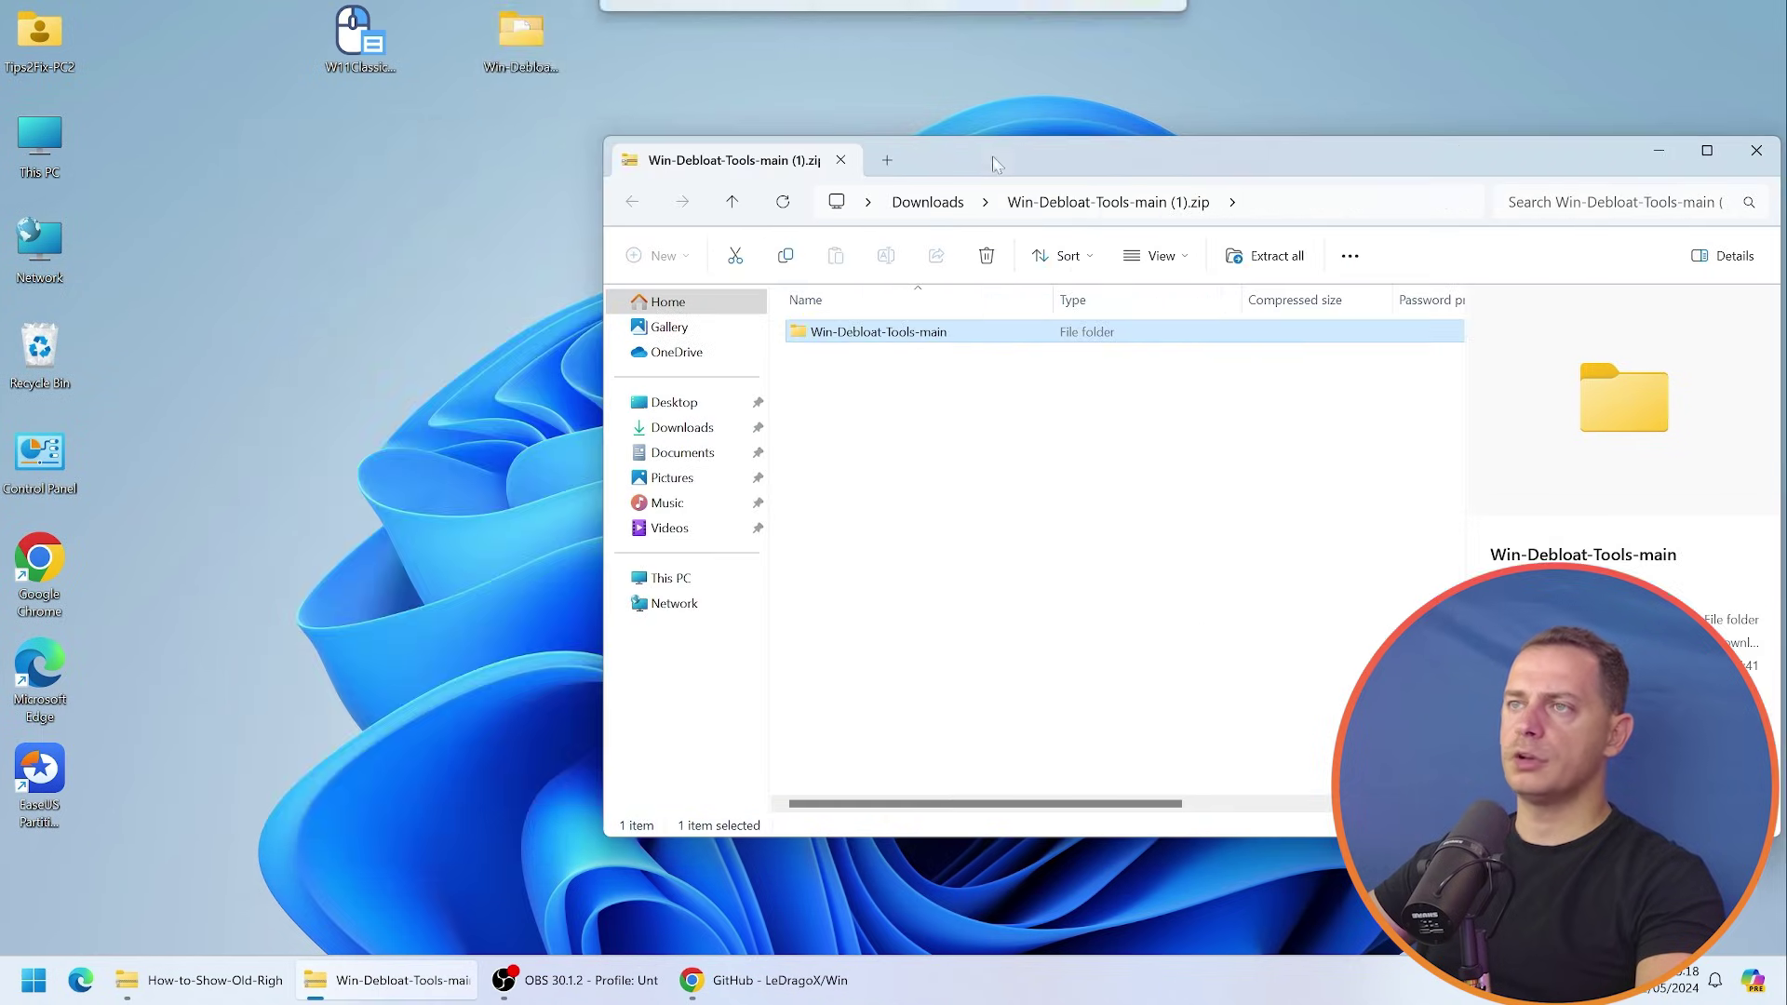
- Open the extracted Win-Debloat-Tools-main folder and run OpenTerminalHere.cmd as administrator
double_click(491, 42)
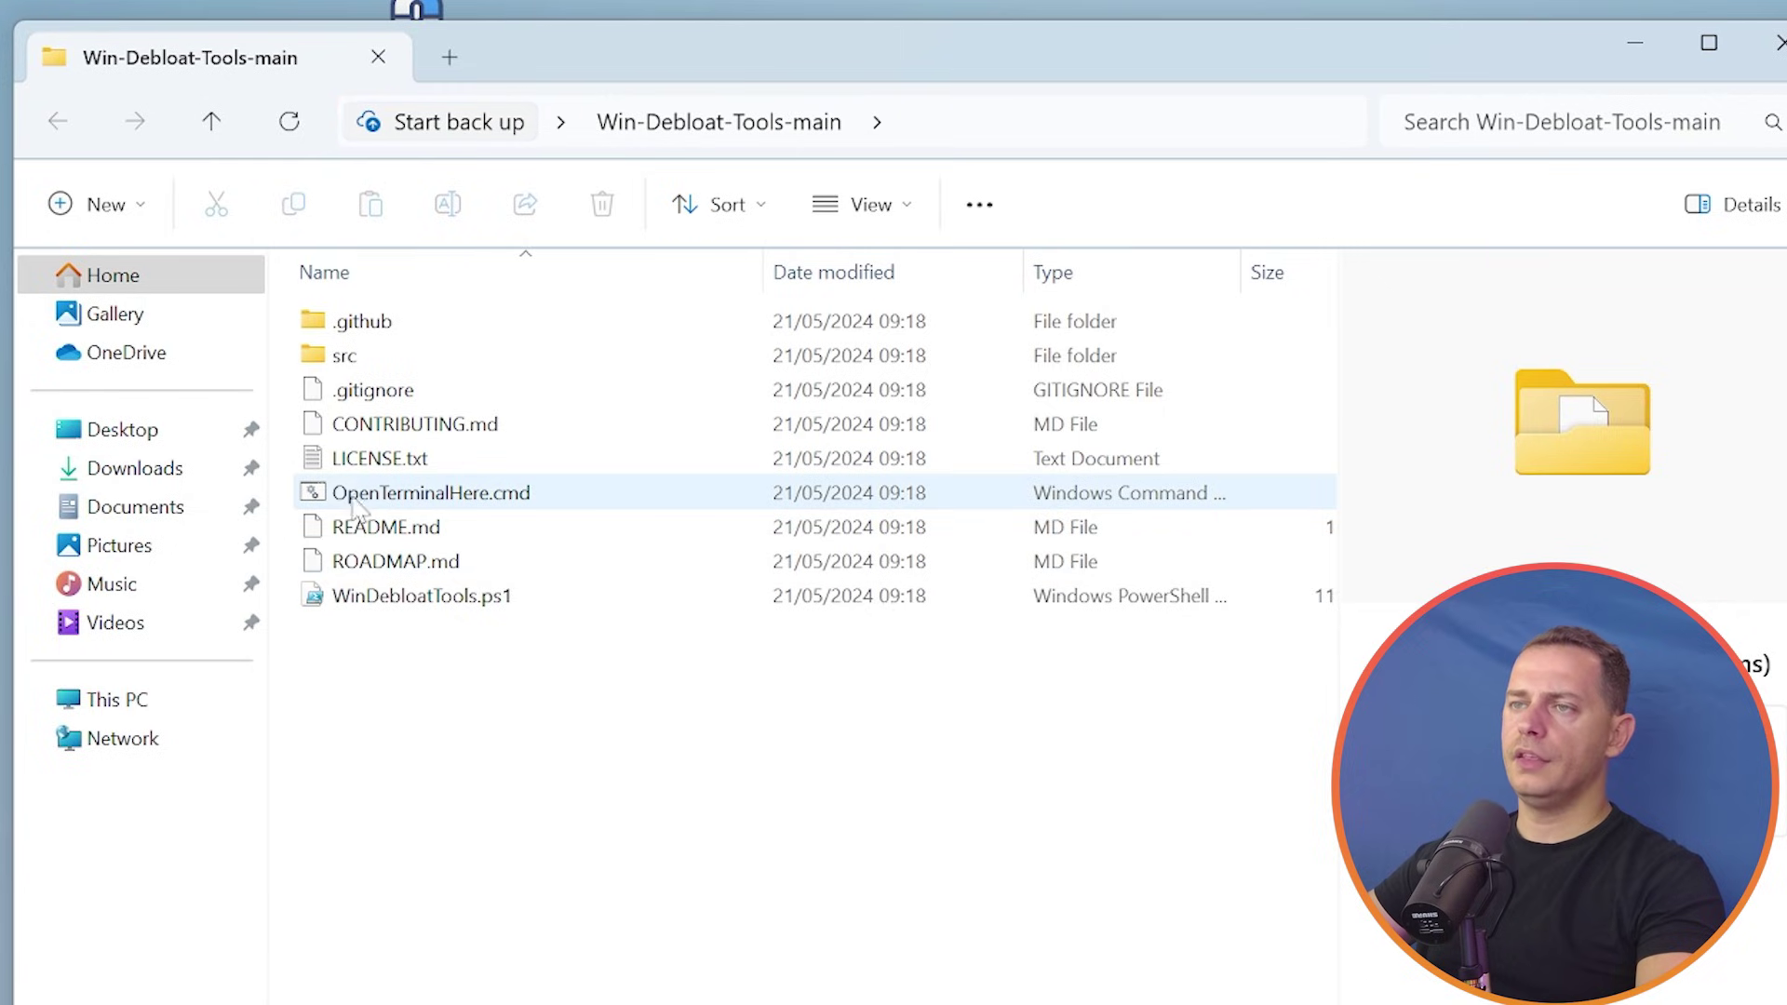
right_click(421, 497)
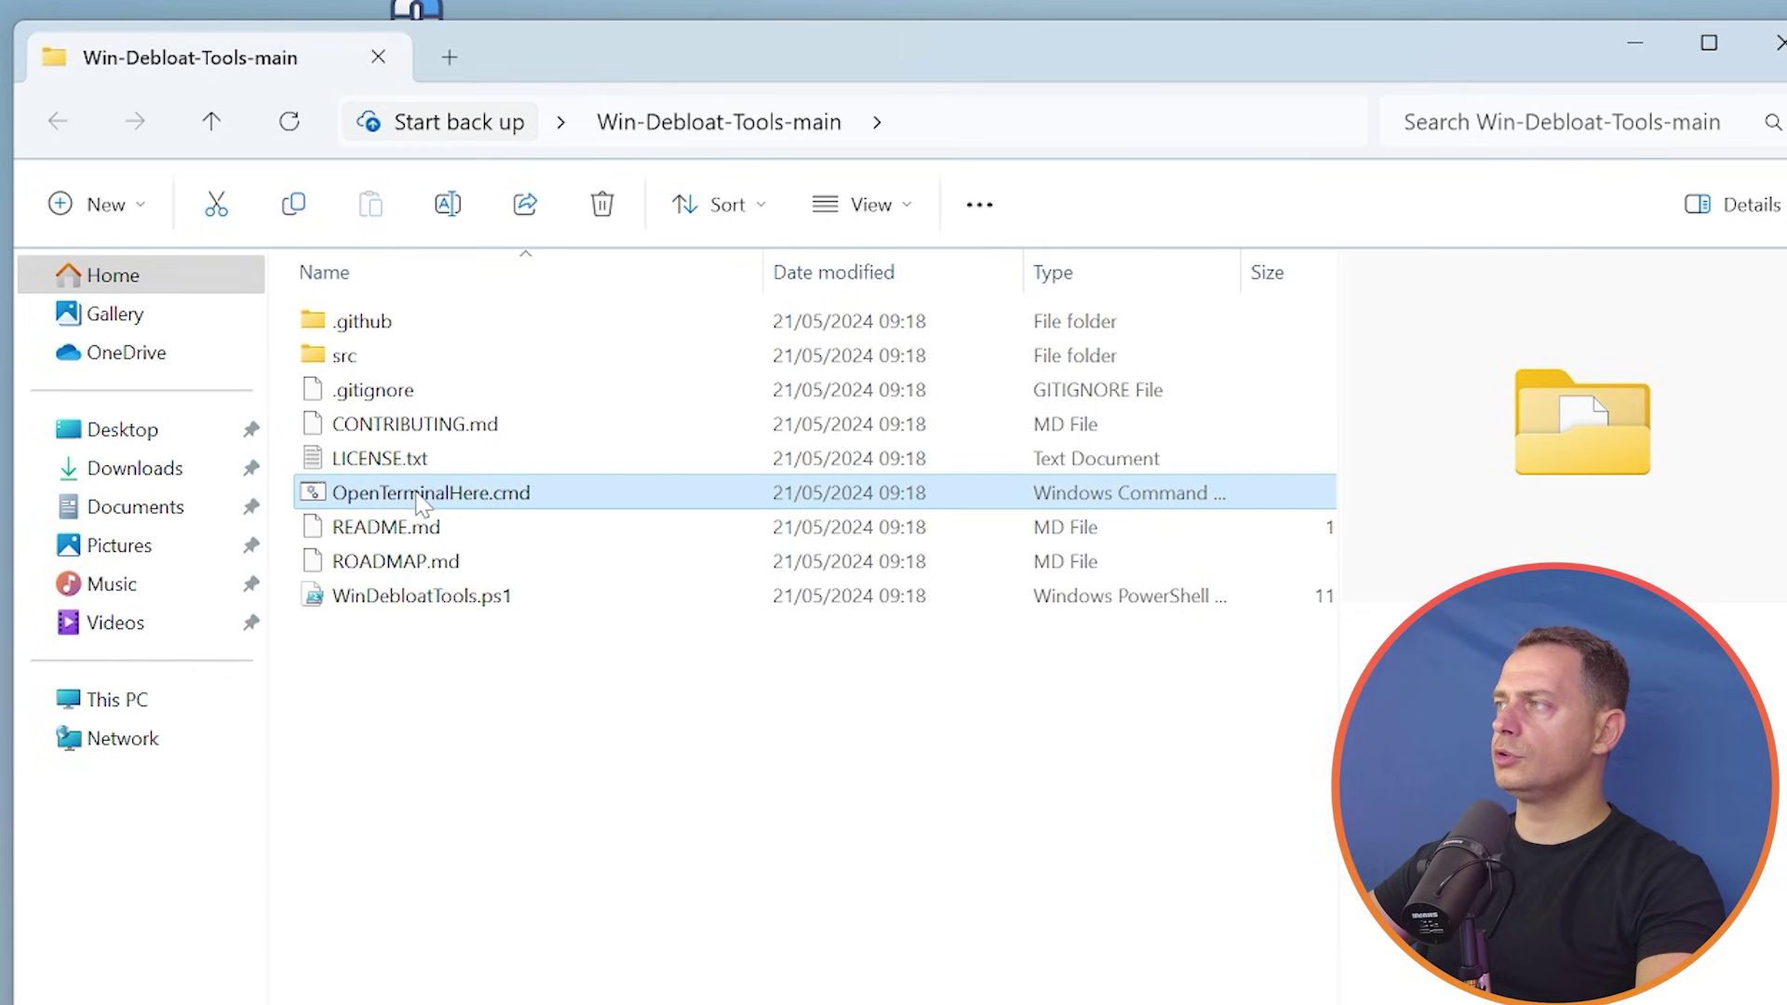
click(526, 622)
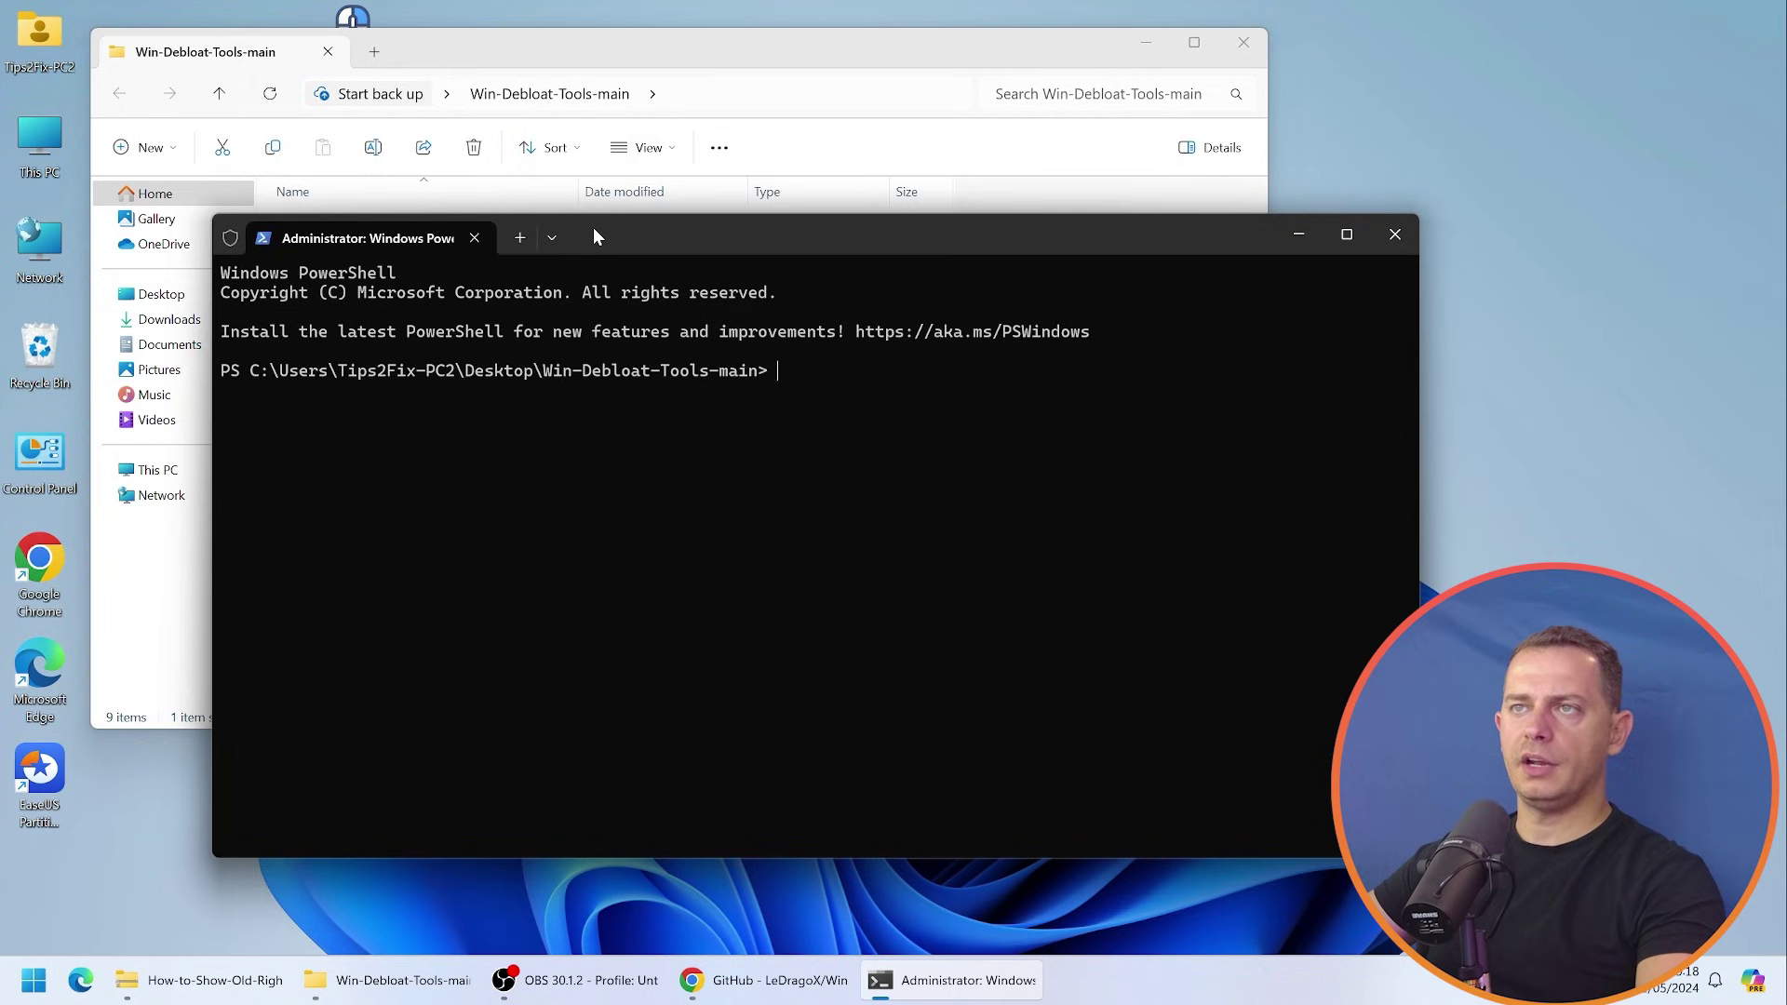
drag(478, 151, 442, 129)
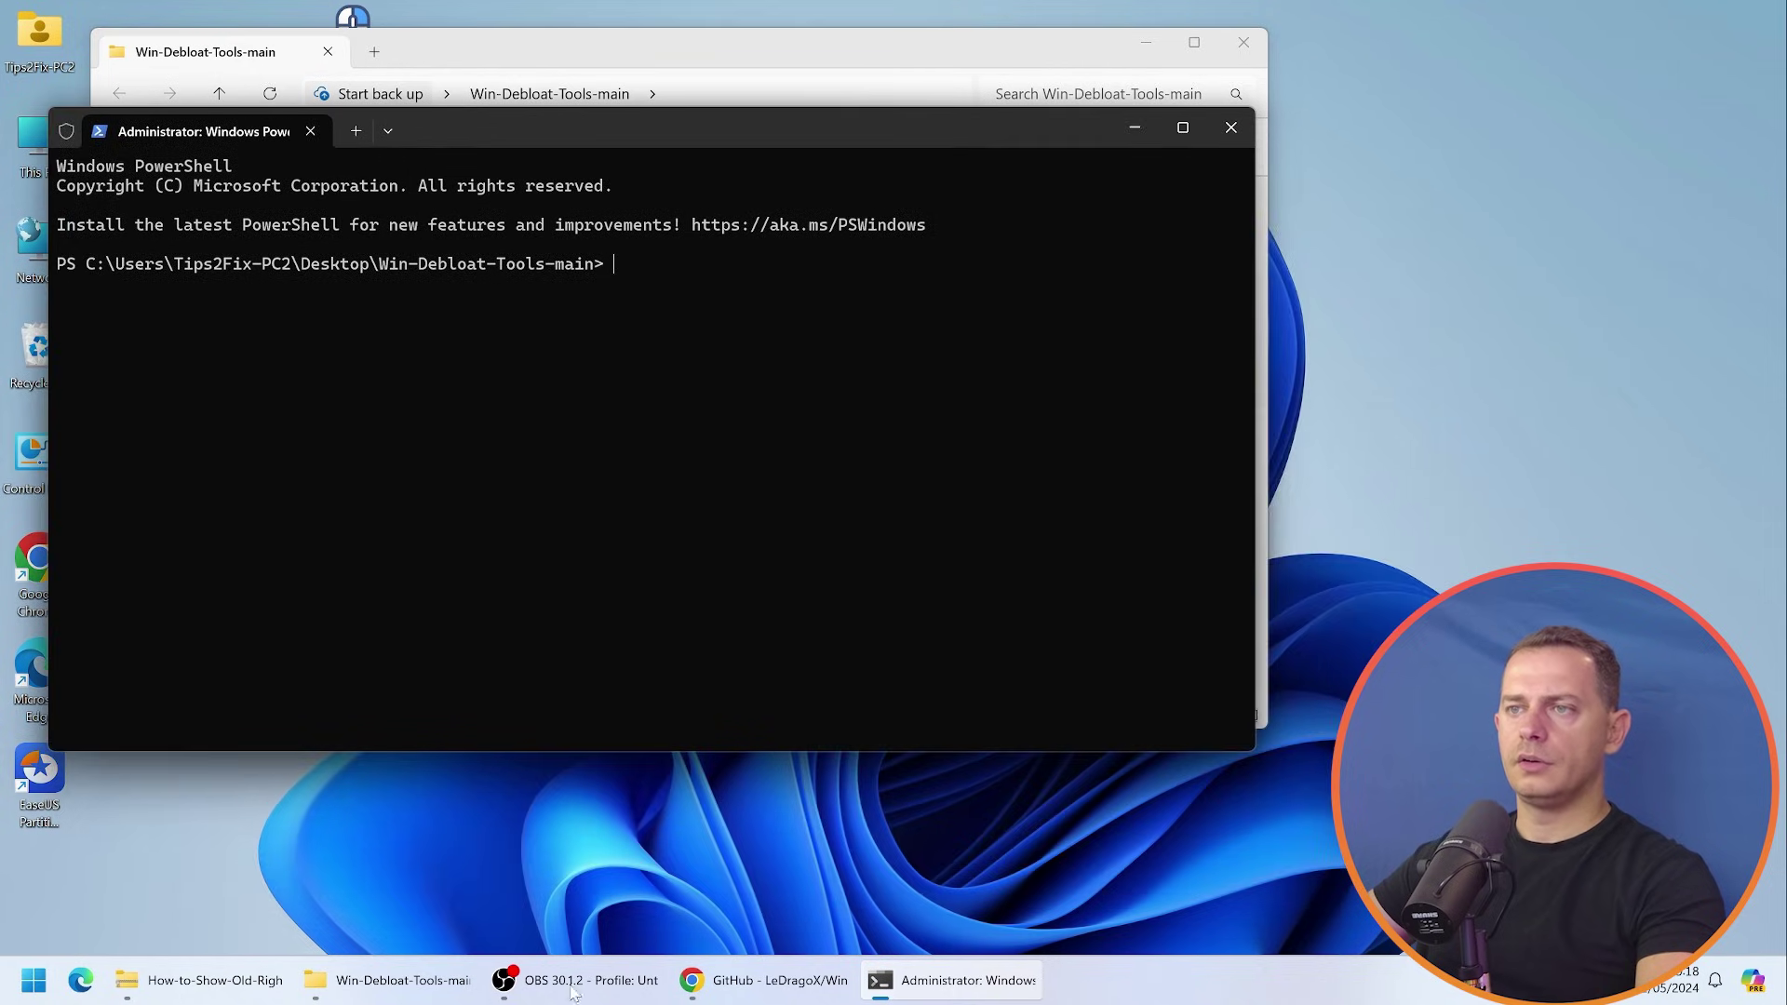
- Copy the GUI Version command from the README's Usage section and run it in the administrator PowerShell terminal
click(768, 989)
scroll(730, 594, down, 4)
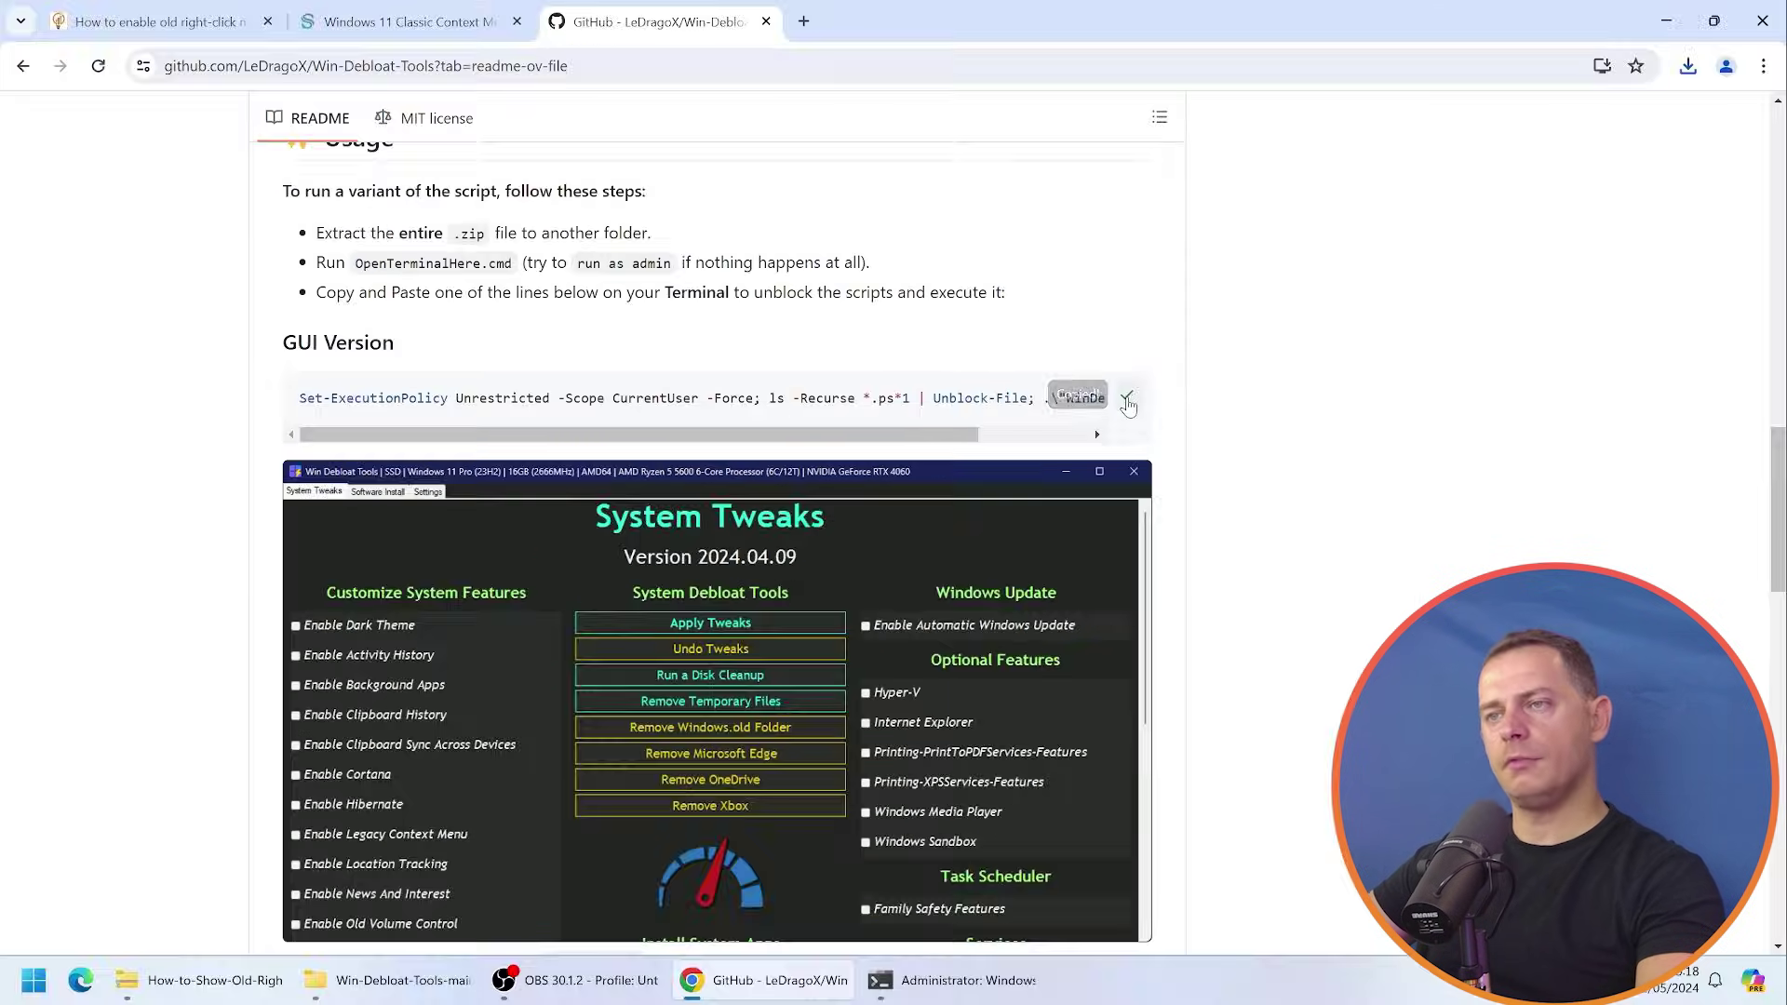
click(1331, 359)
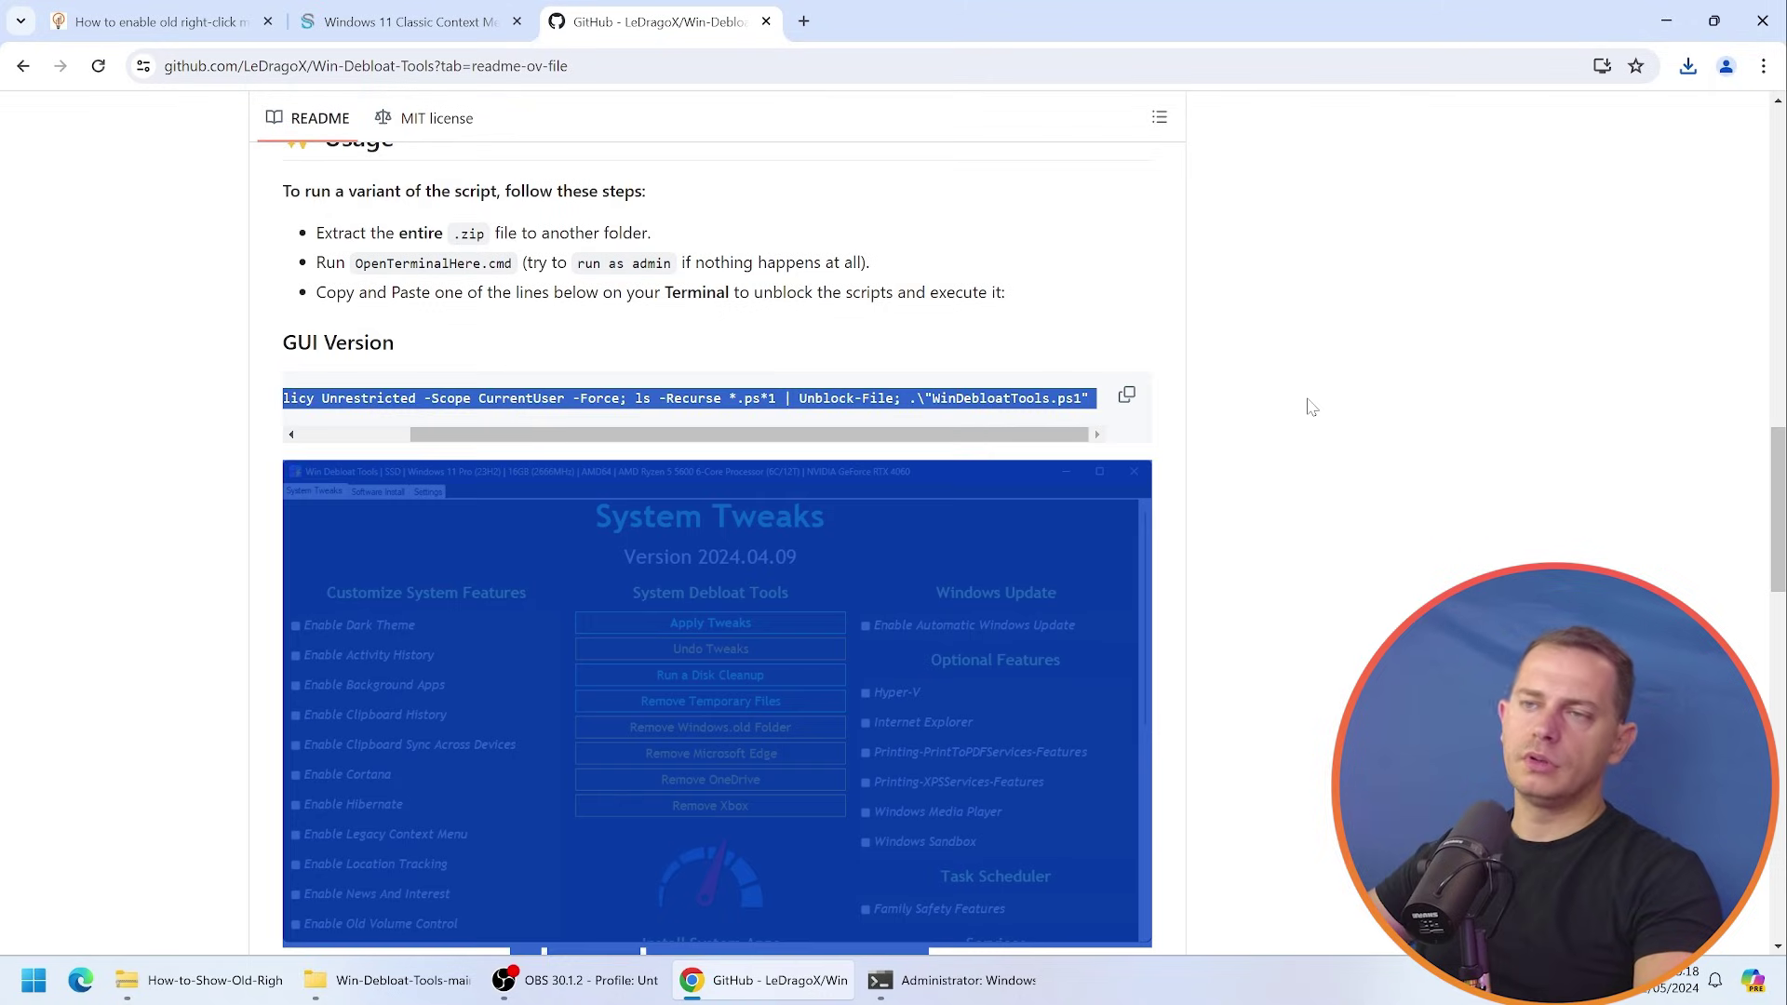
click(1298, 479)
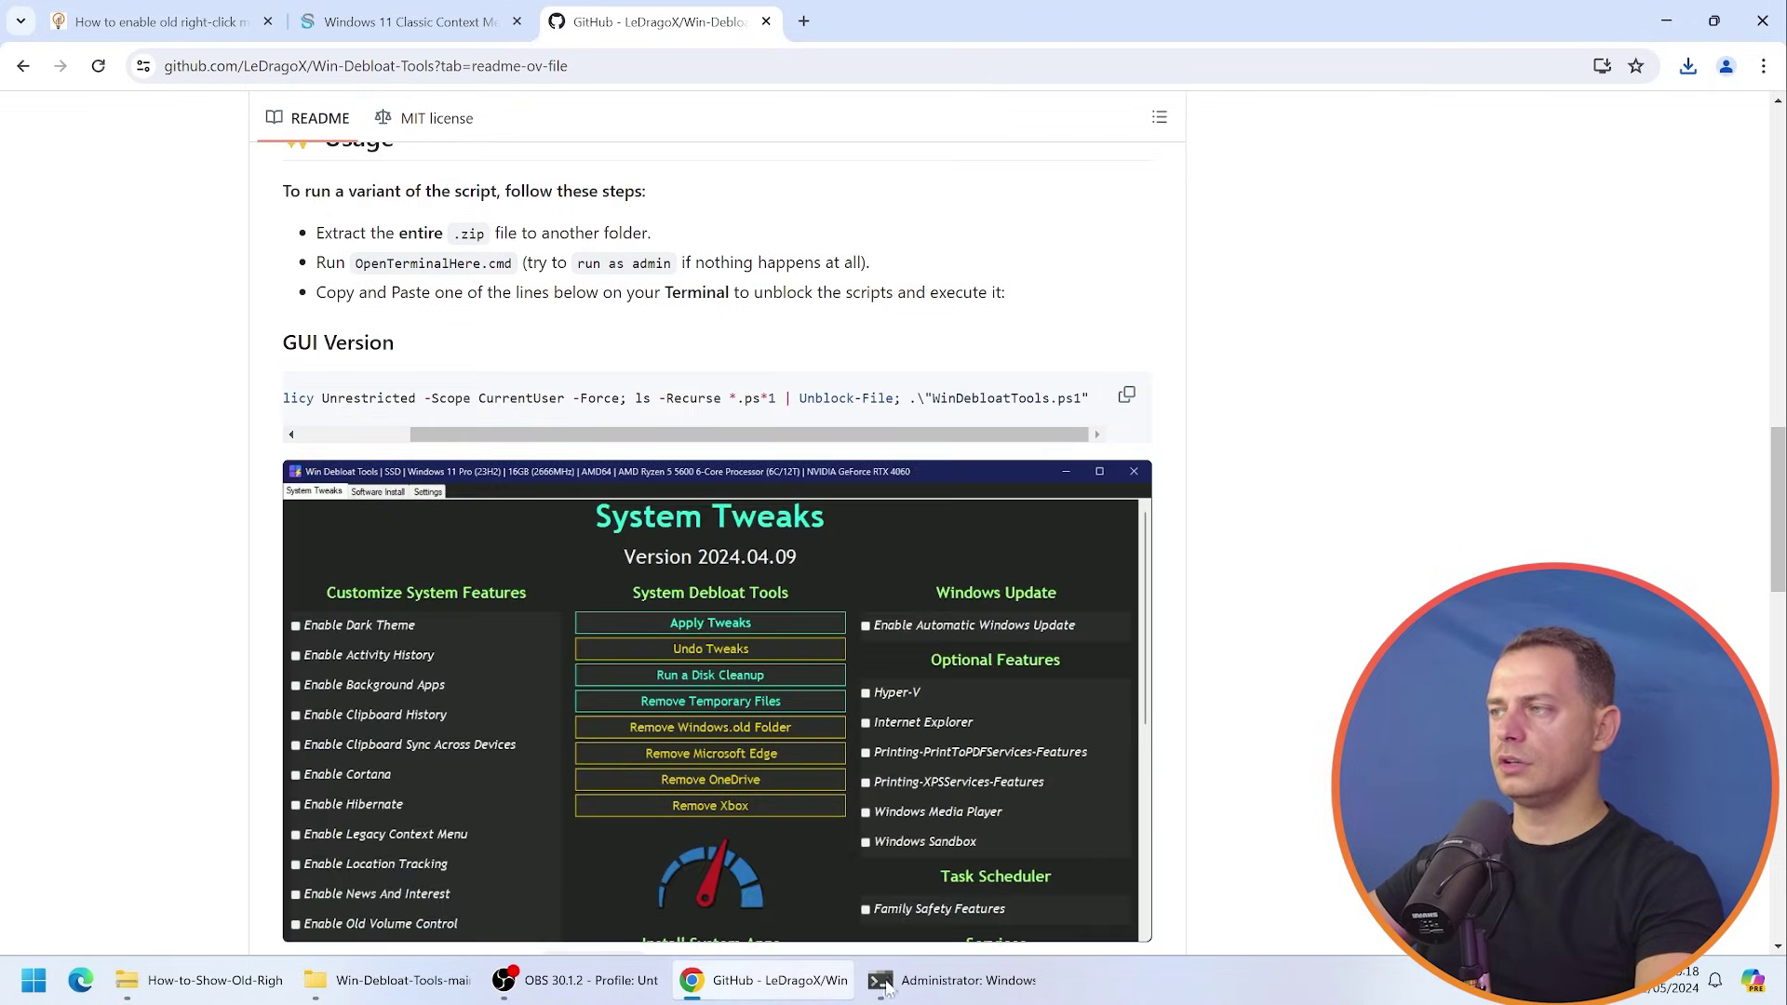
click(959, 980)
key(ctrl+v)
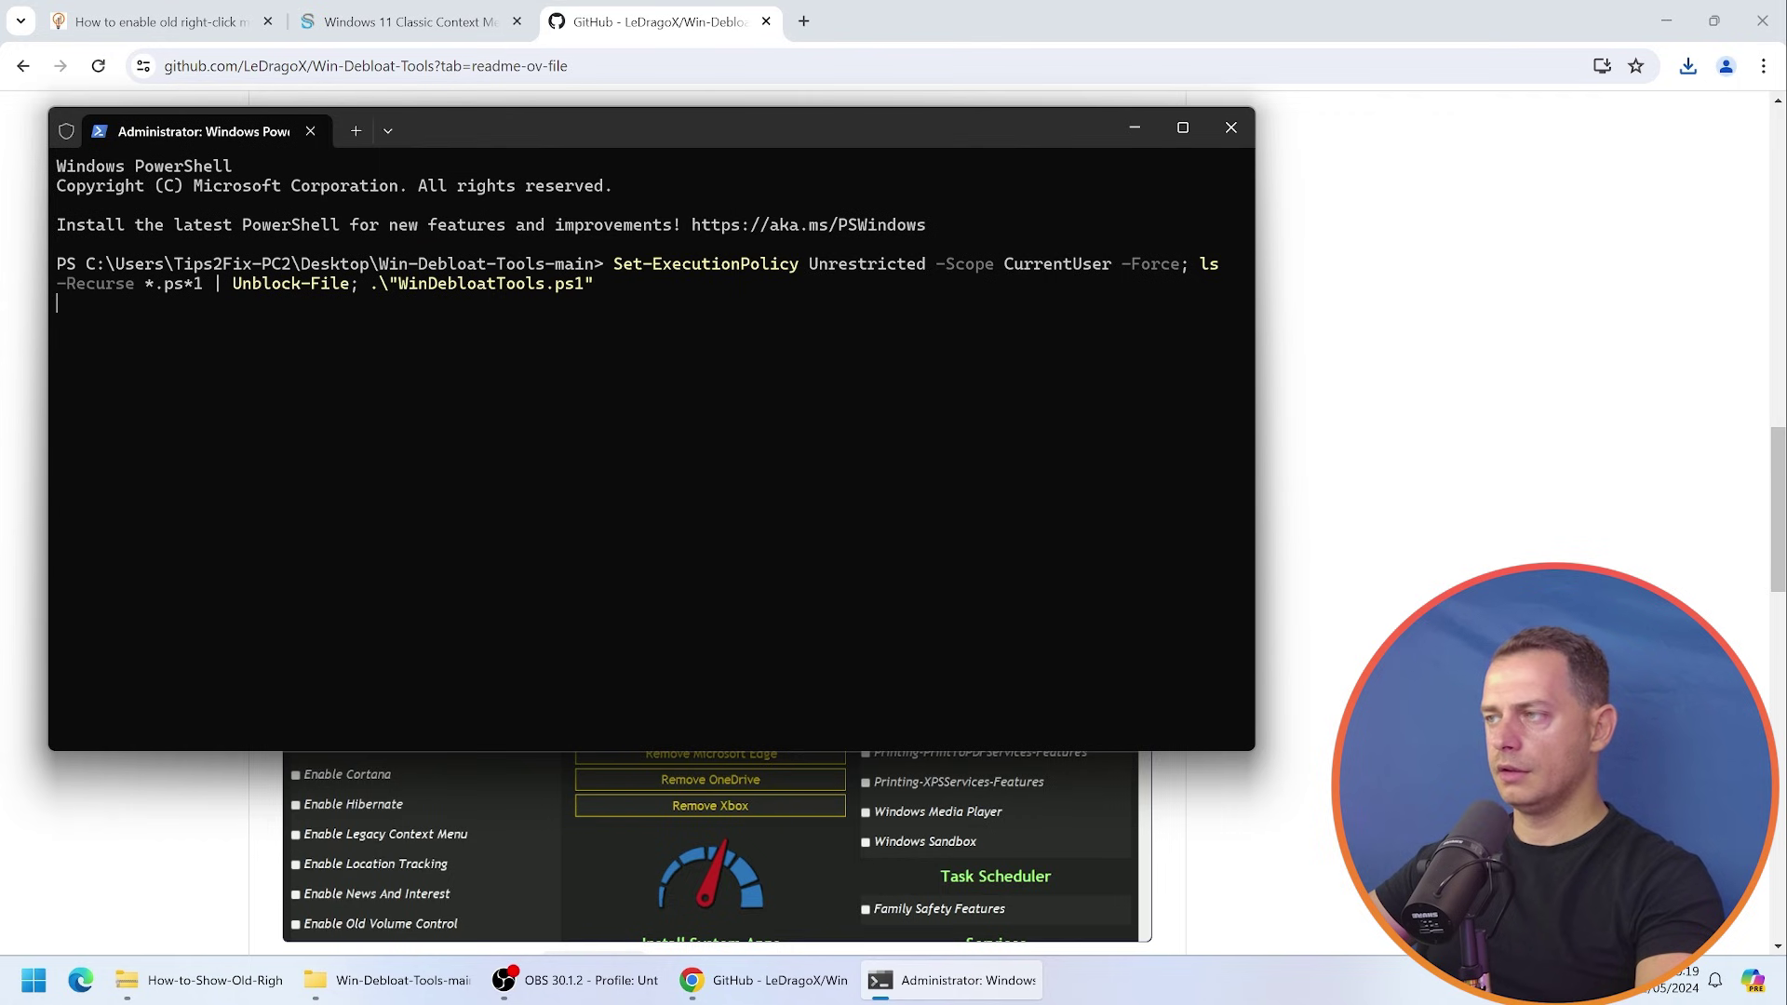
key(Return)
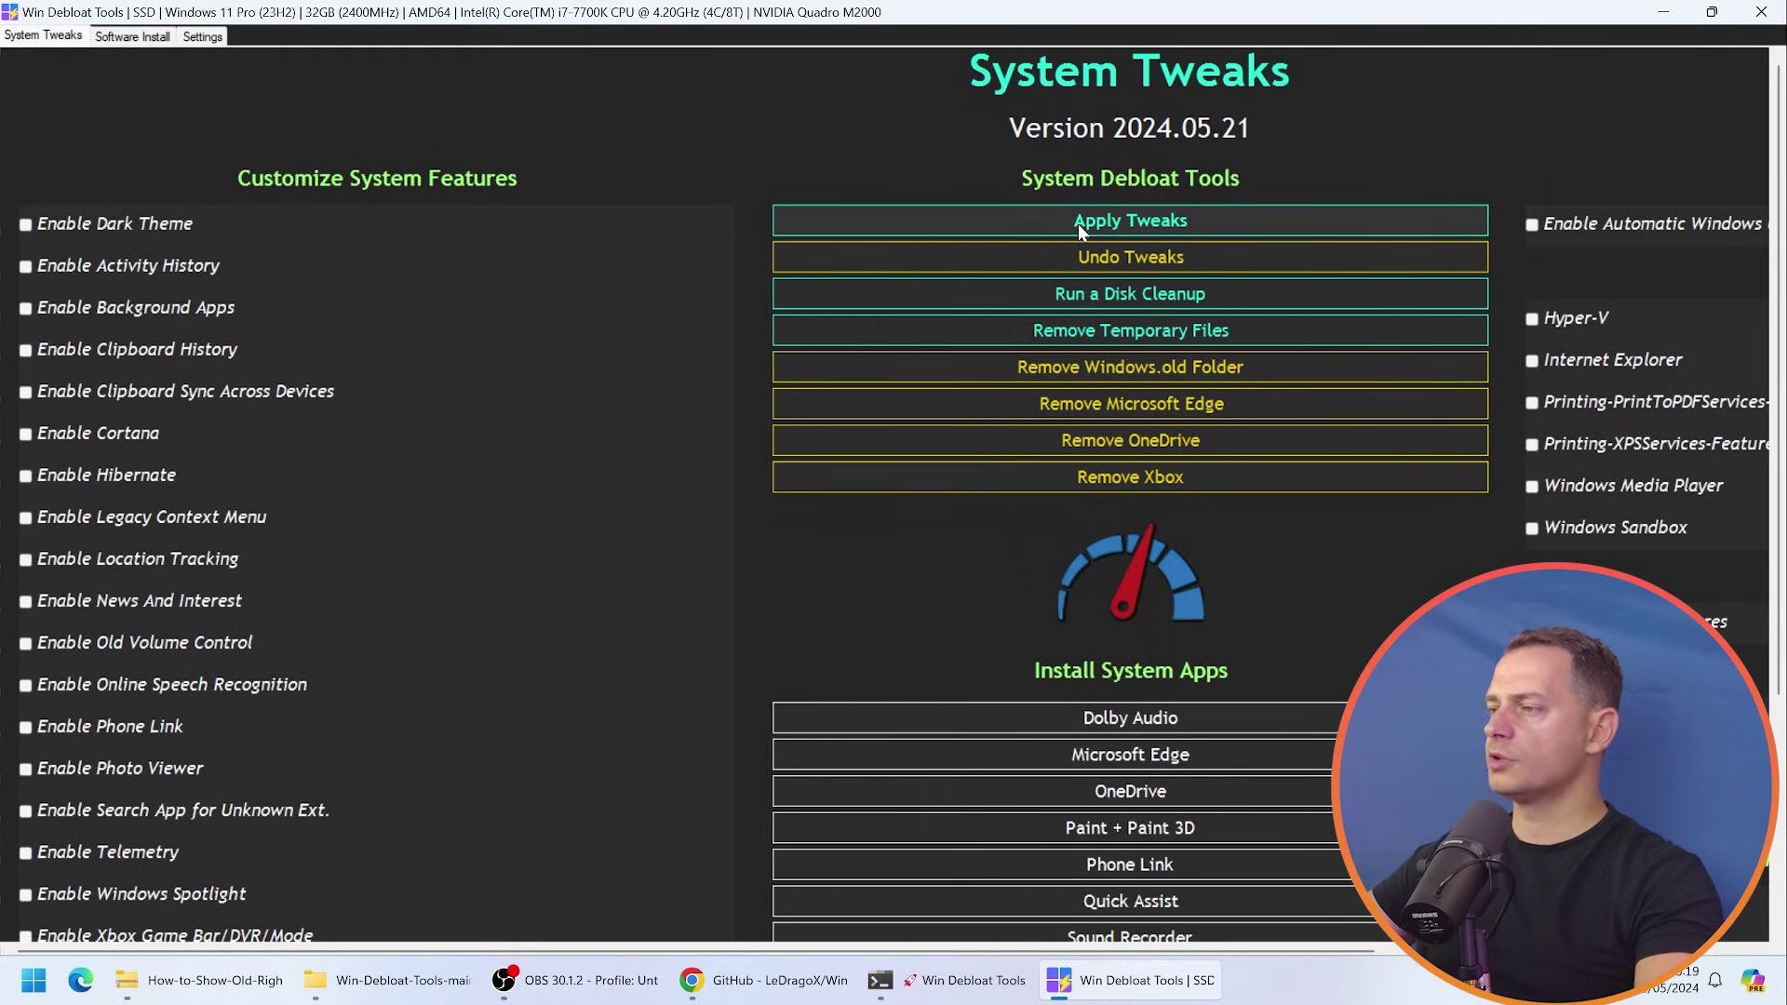
- Review the System Tweaks options, run Apply Tweaks and follow its progress in the enlarged terminal window
scroll(443, 489, down, 5)
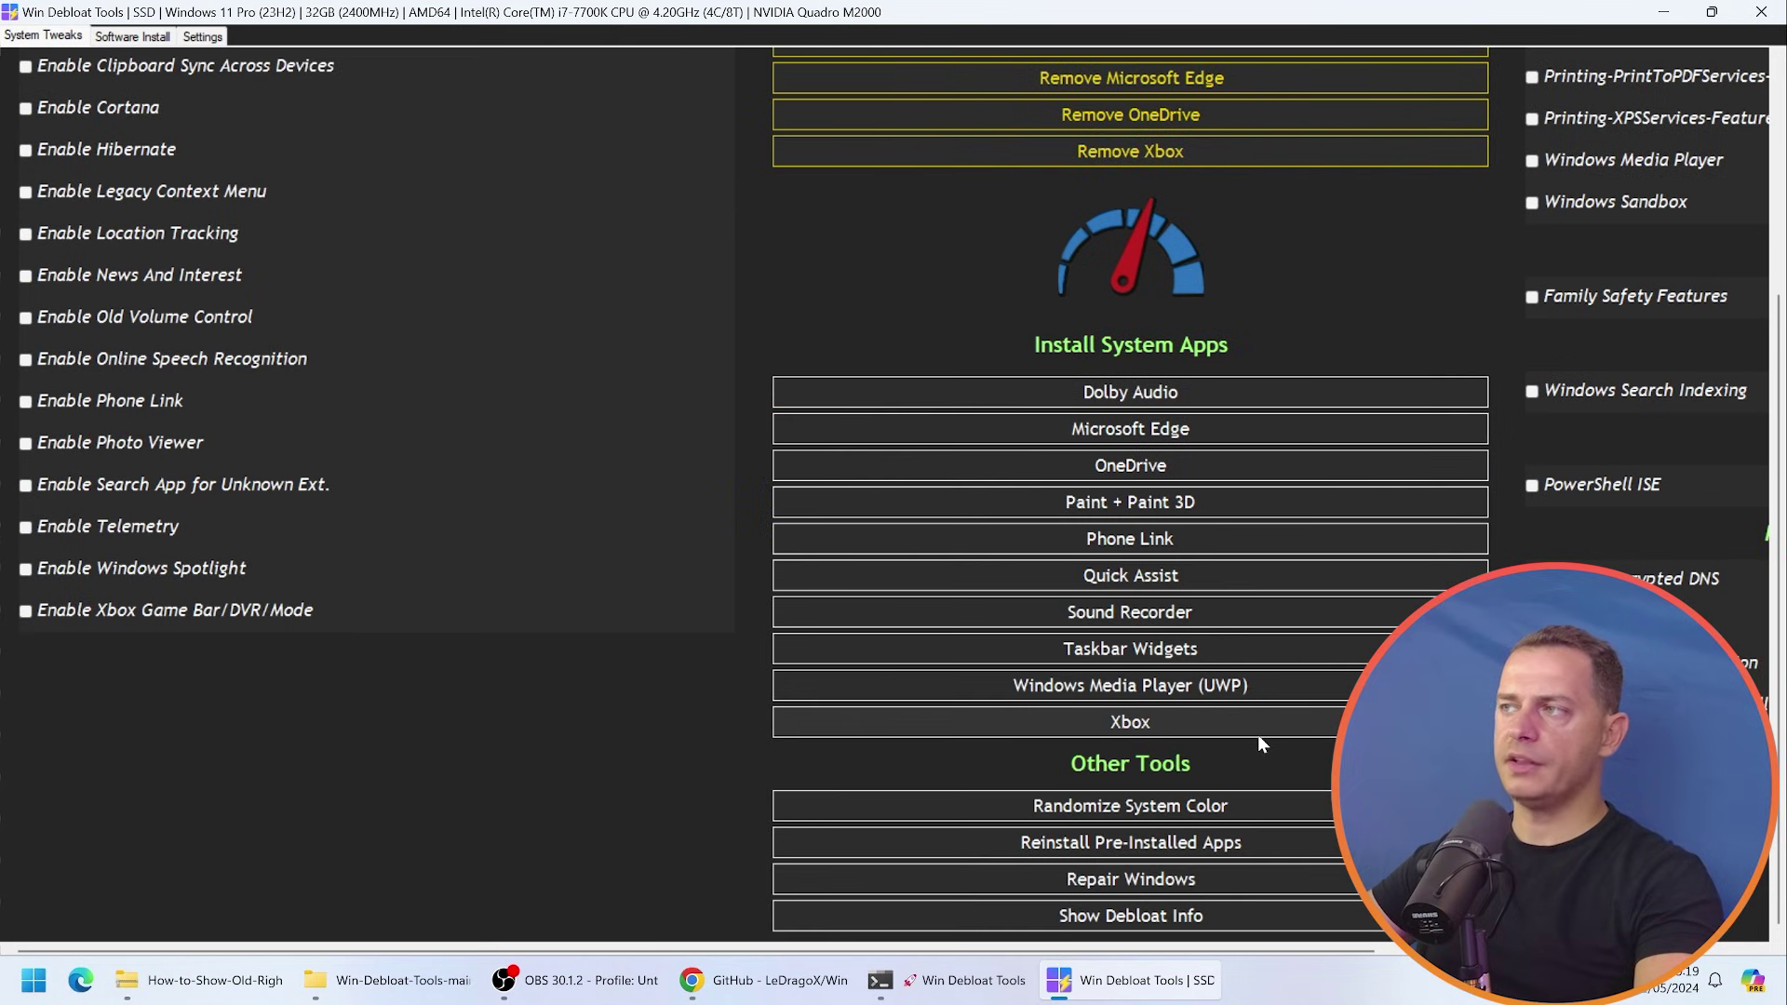
scroll(1259, 734, up, 5)
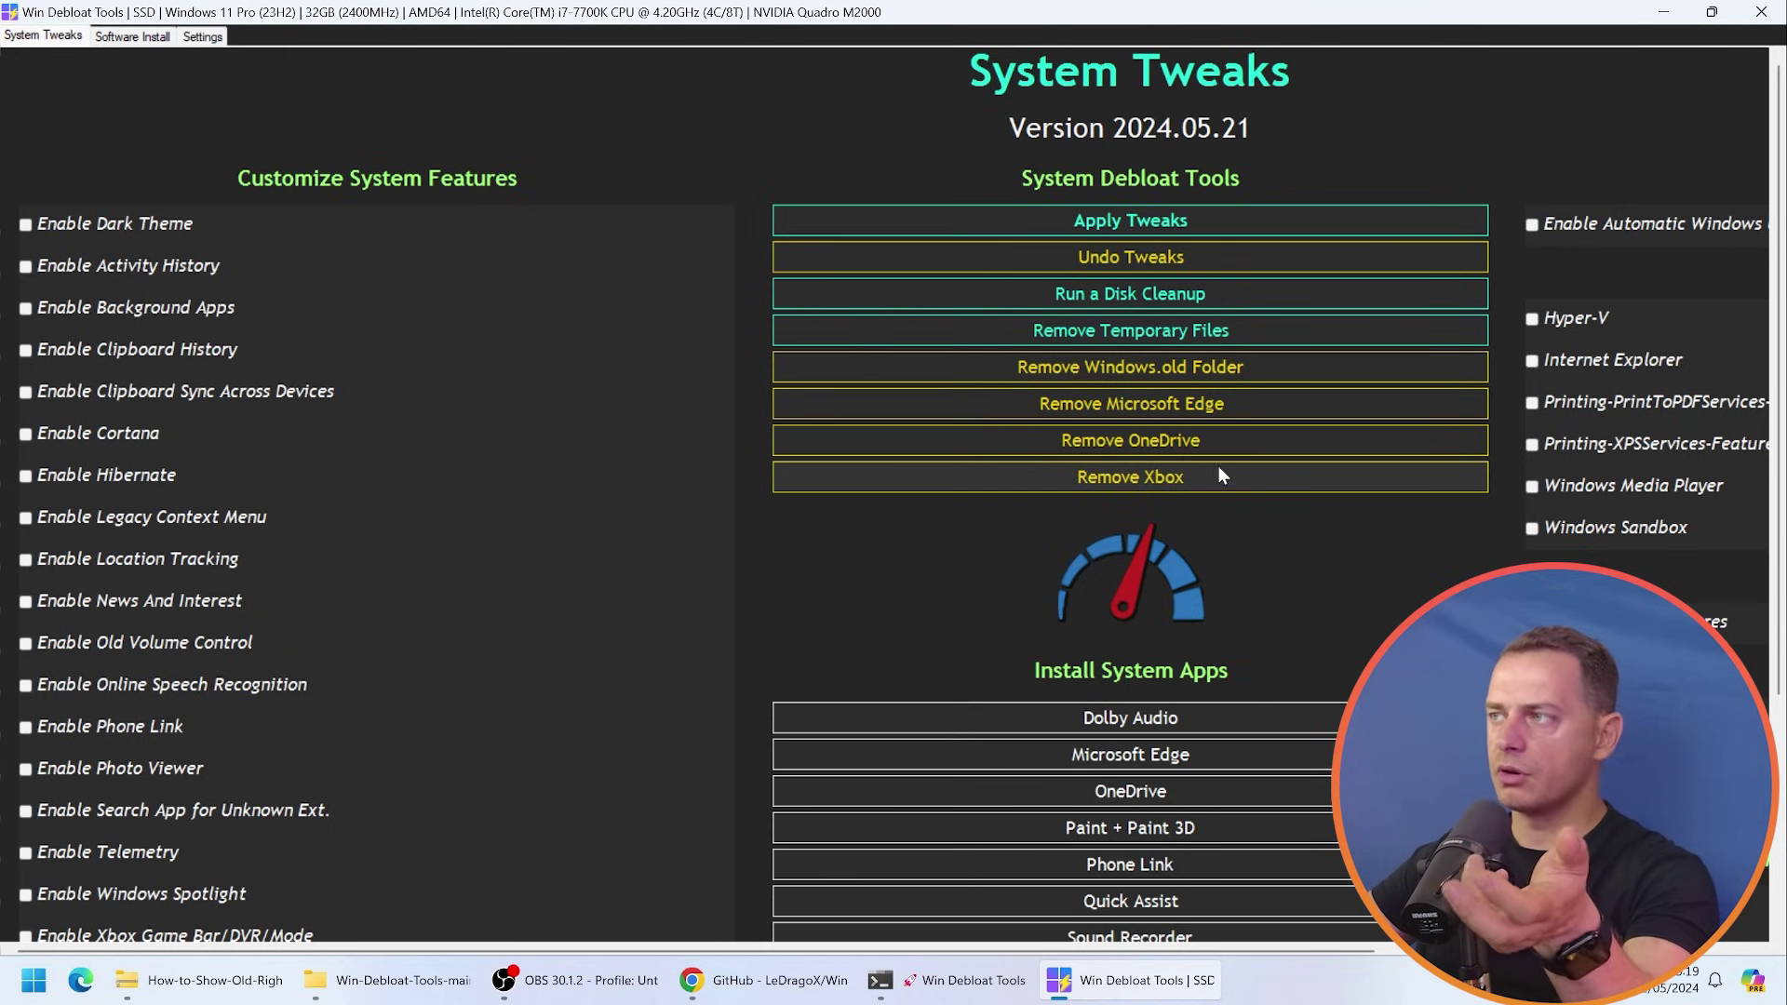
click(1130, 220)
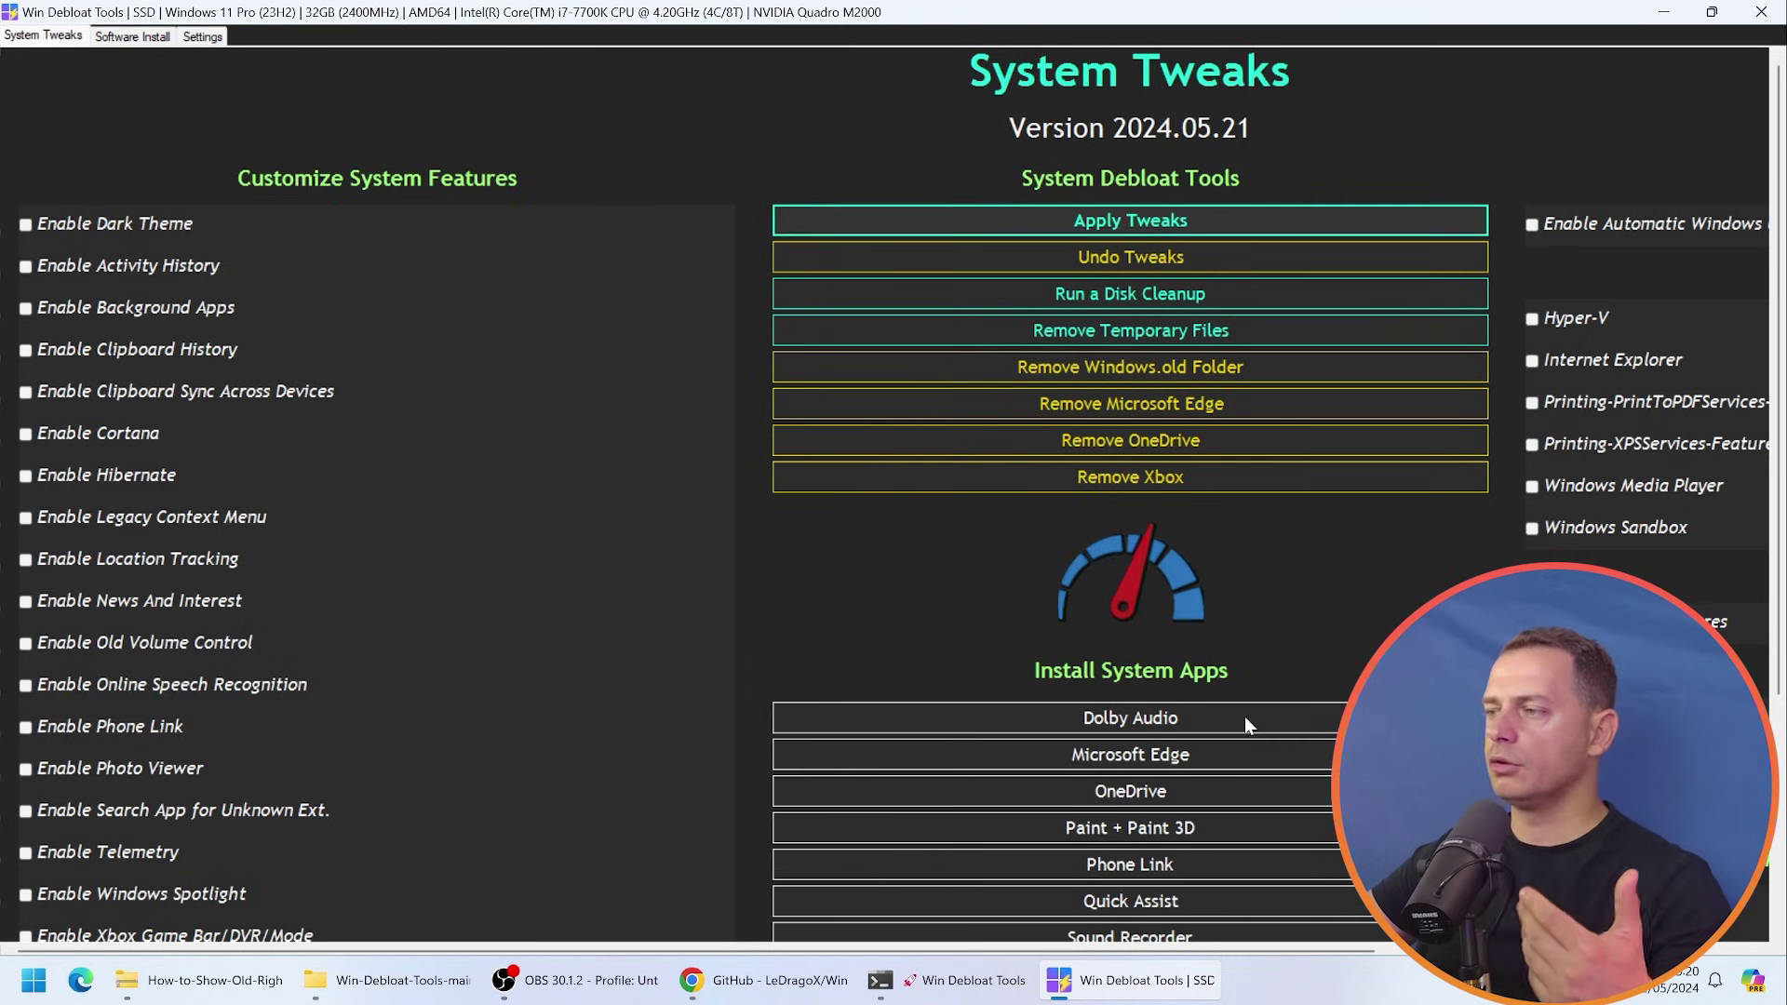
click(933, 987)
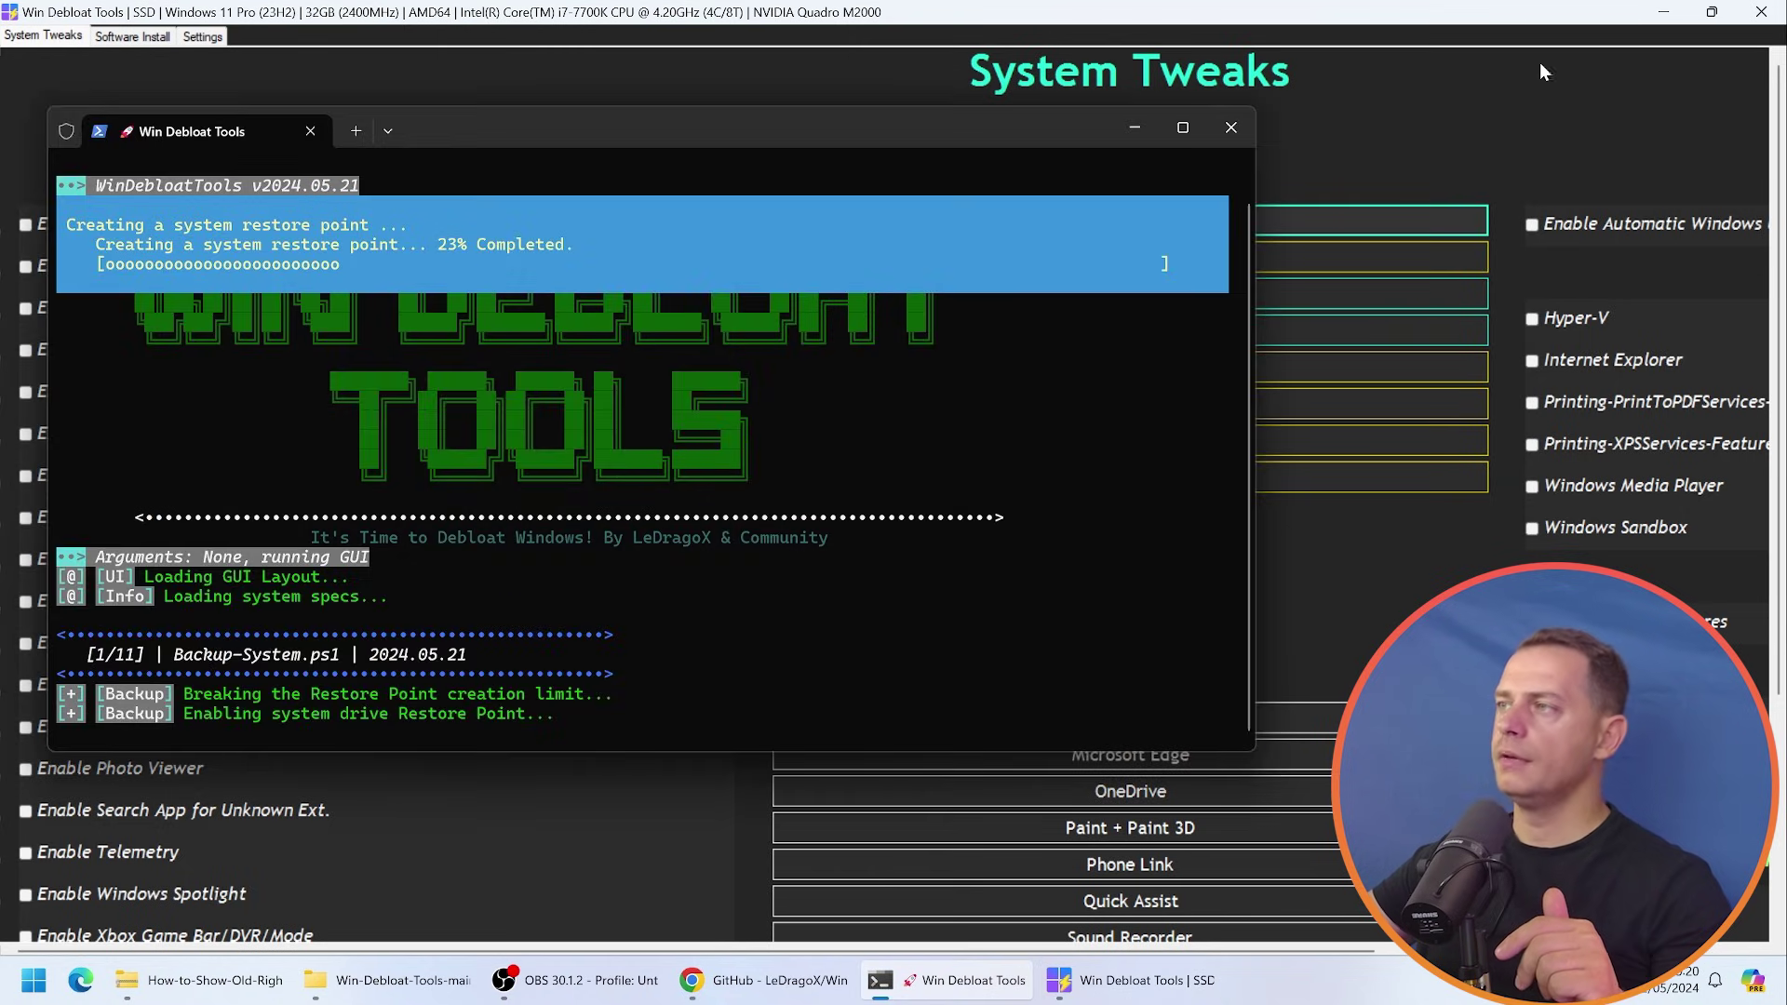
click(1137, 986)
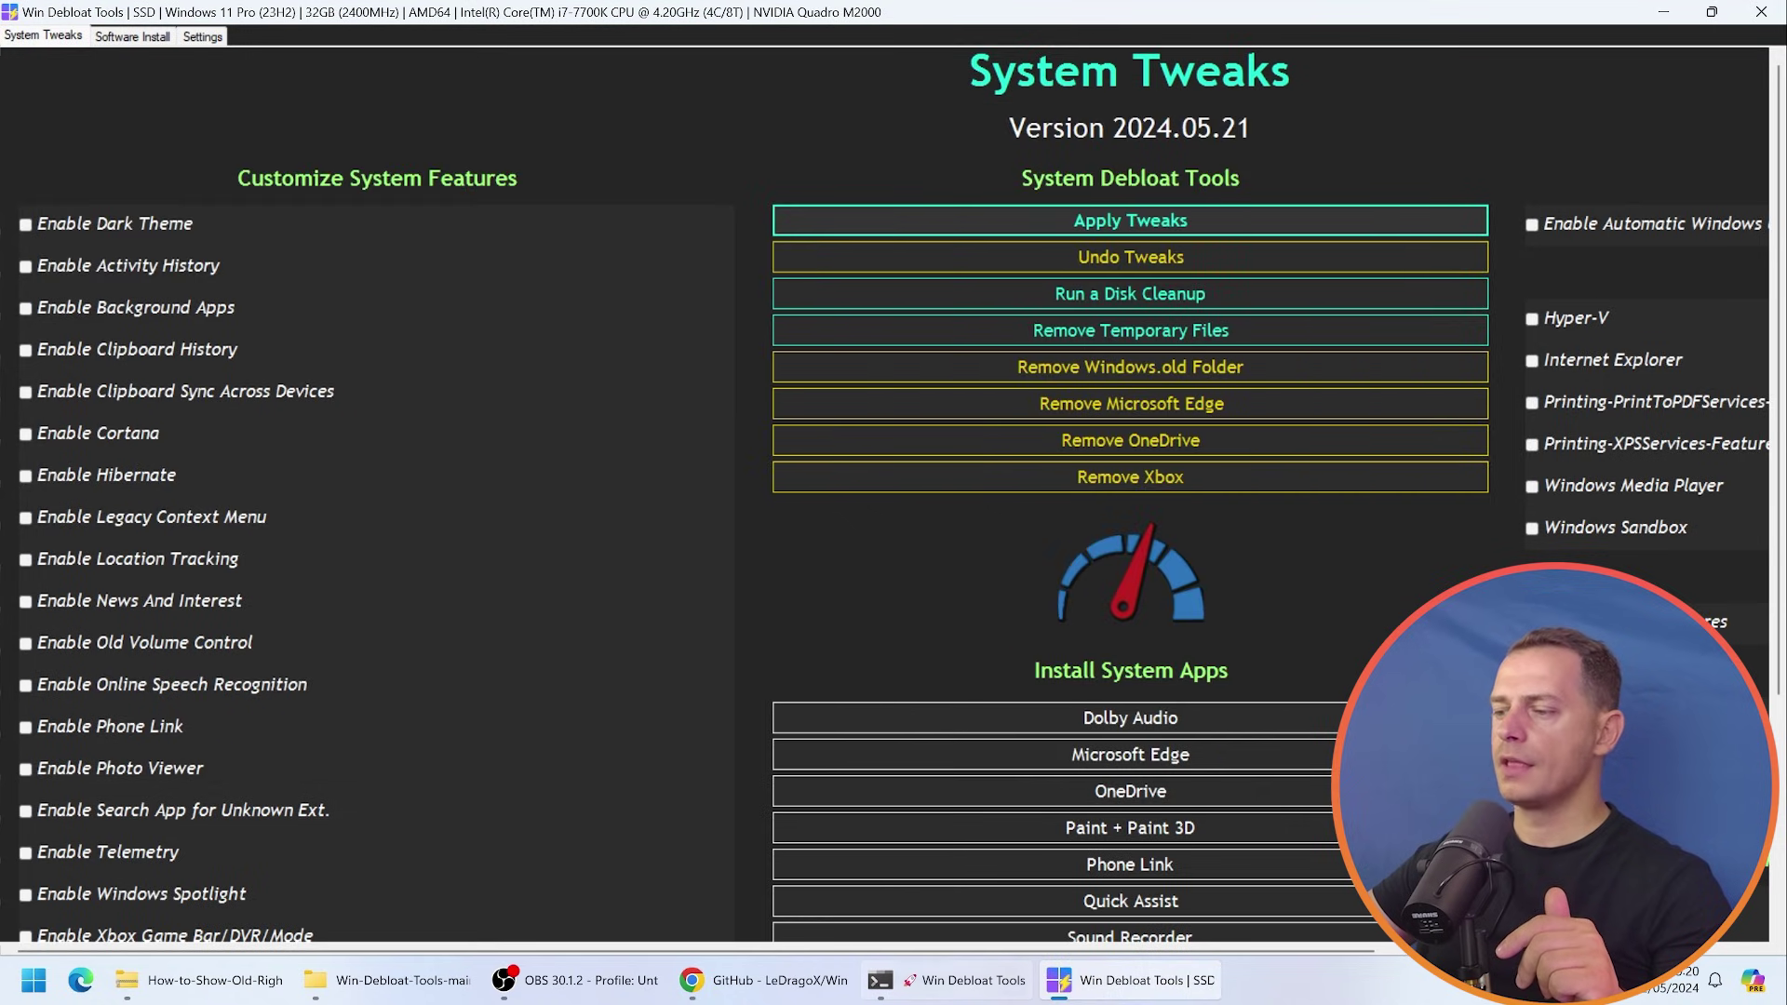
click(949, 982)
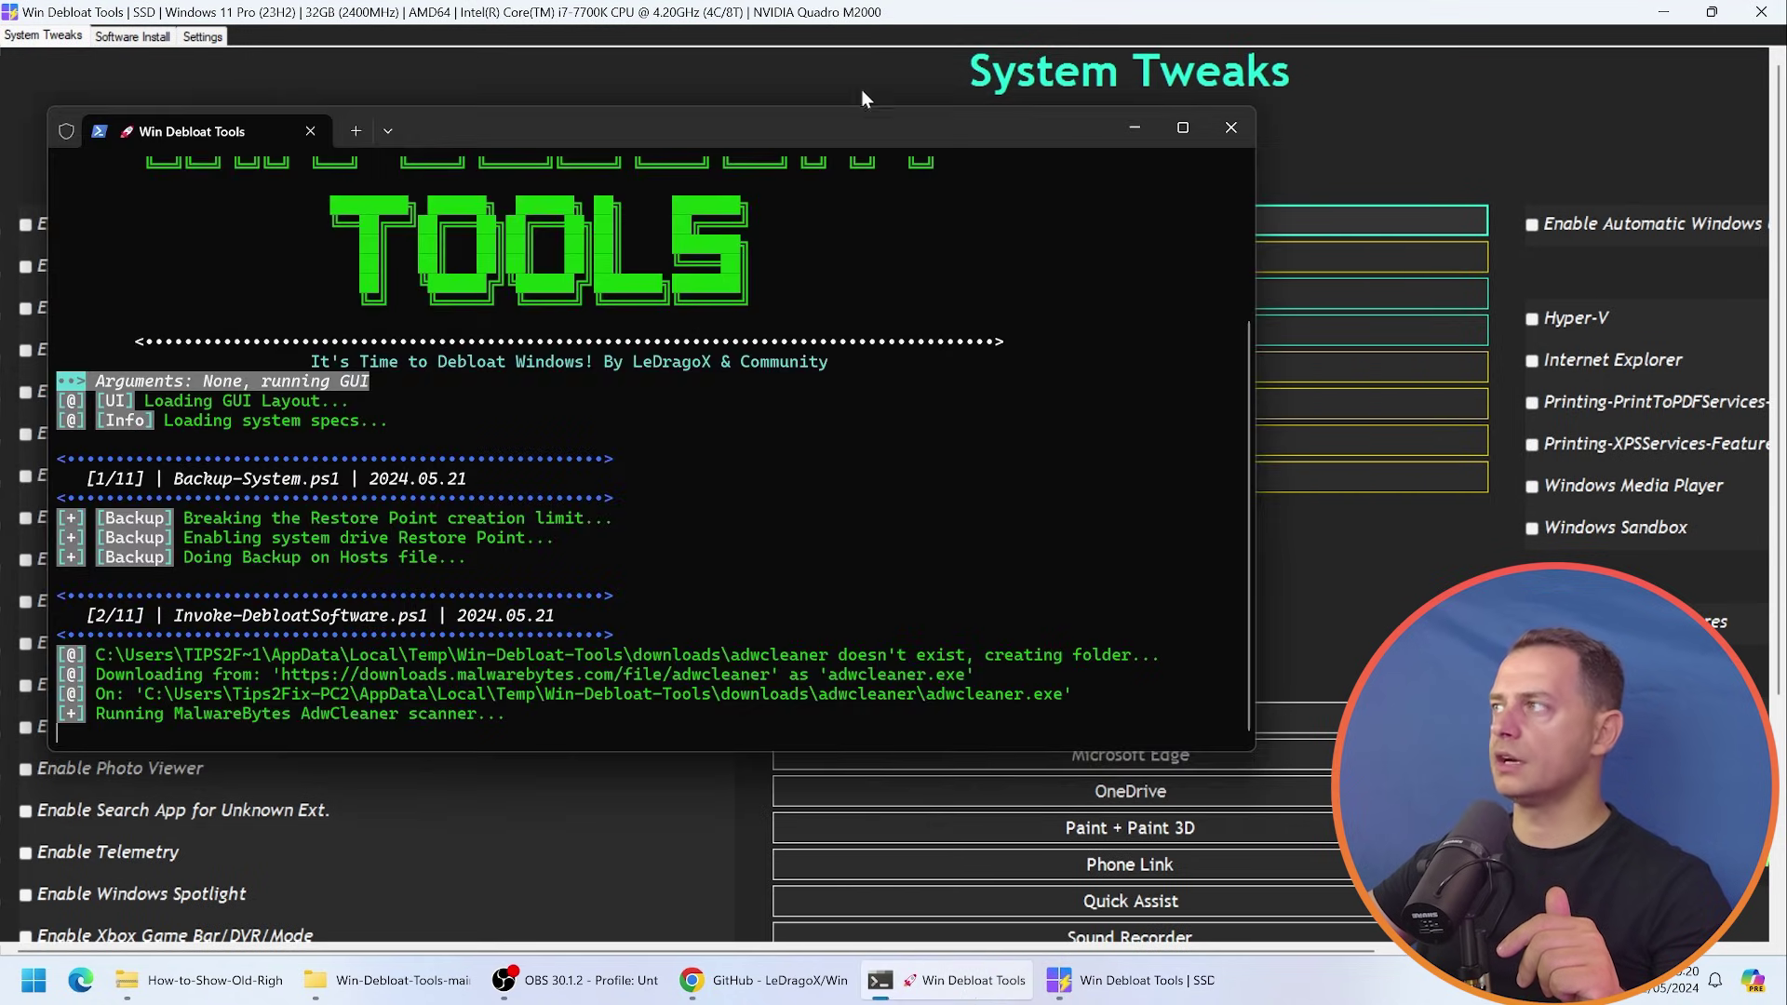
click(1180, 126)
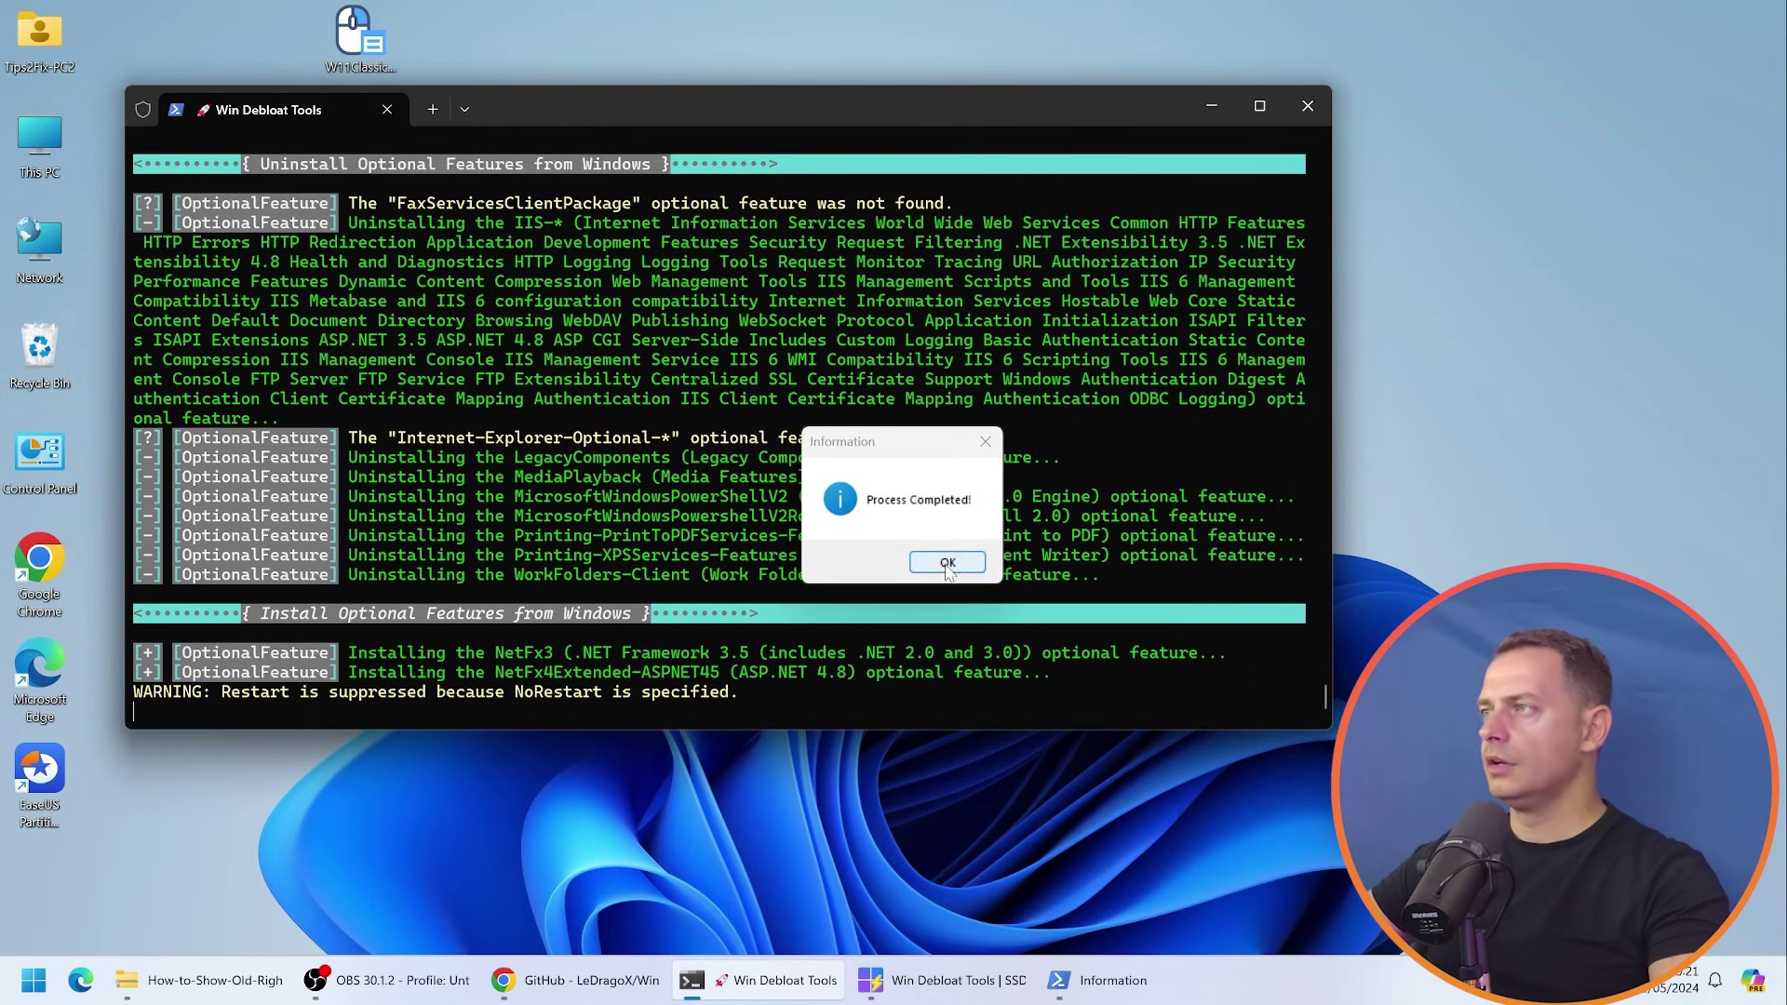
- Dismiss the process completion message and close the Win Debloat Tools windows
click(948, 562)
click(546, 353)
click(1308, 106)
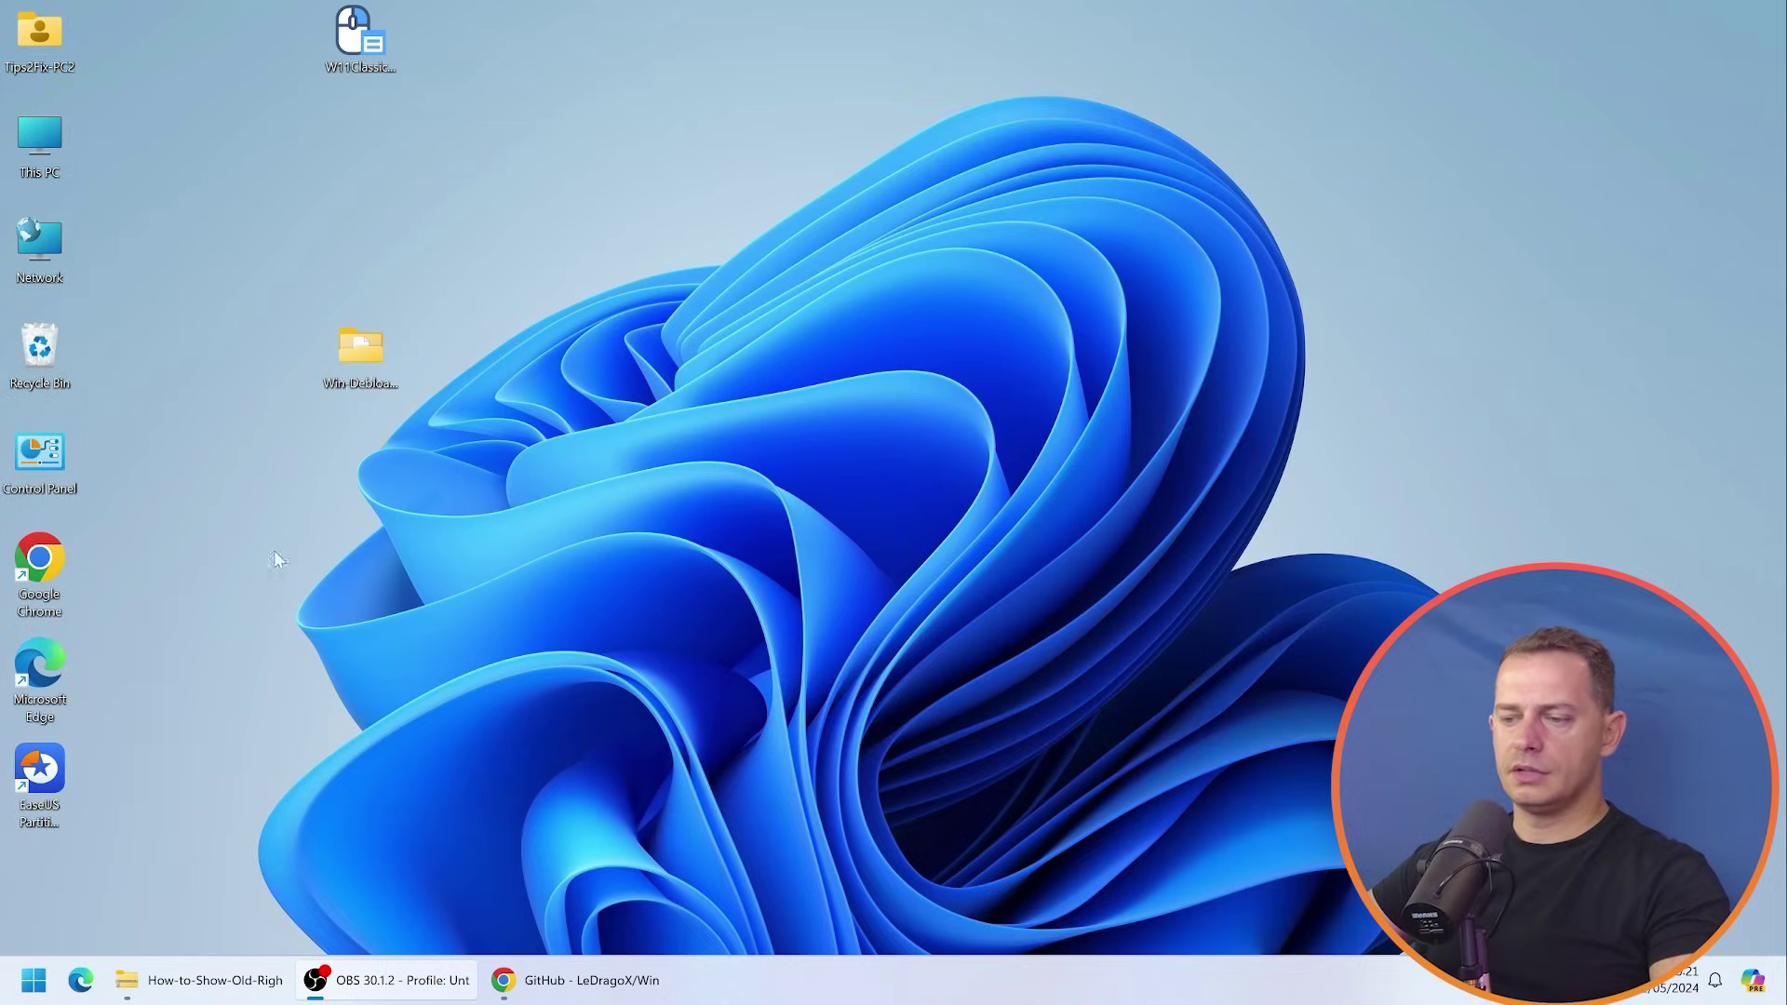
- Check the Start menu's pinned apps and its full list of installed apps
key(super)
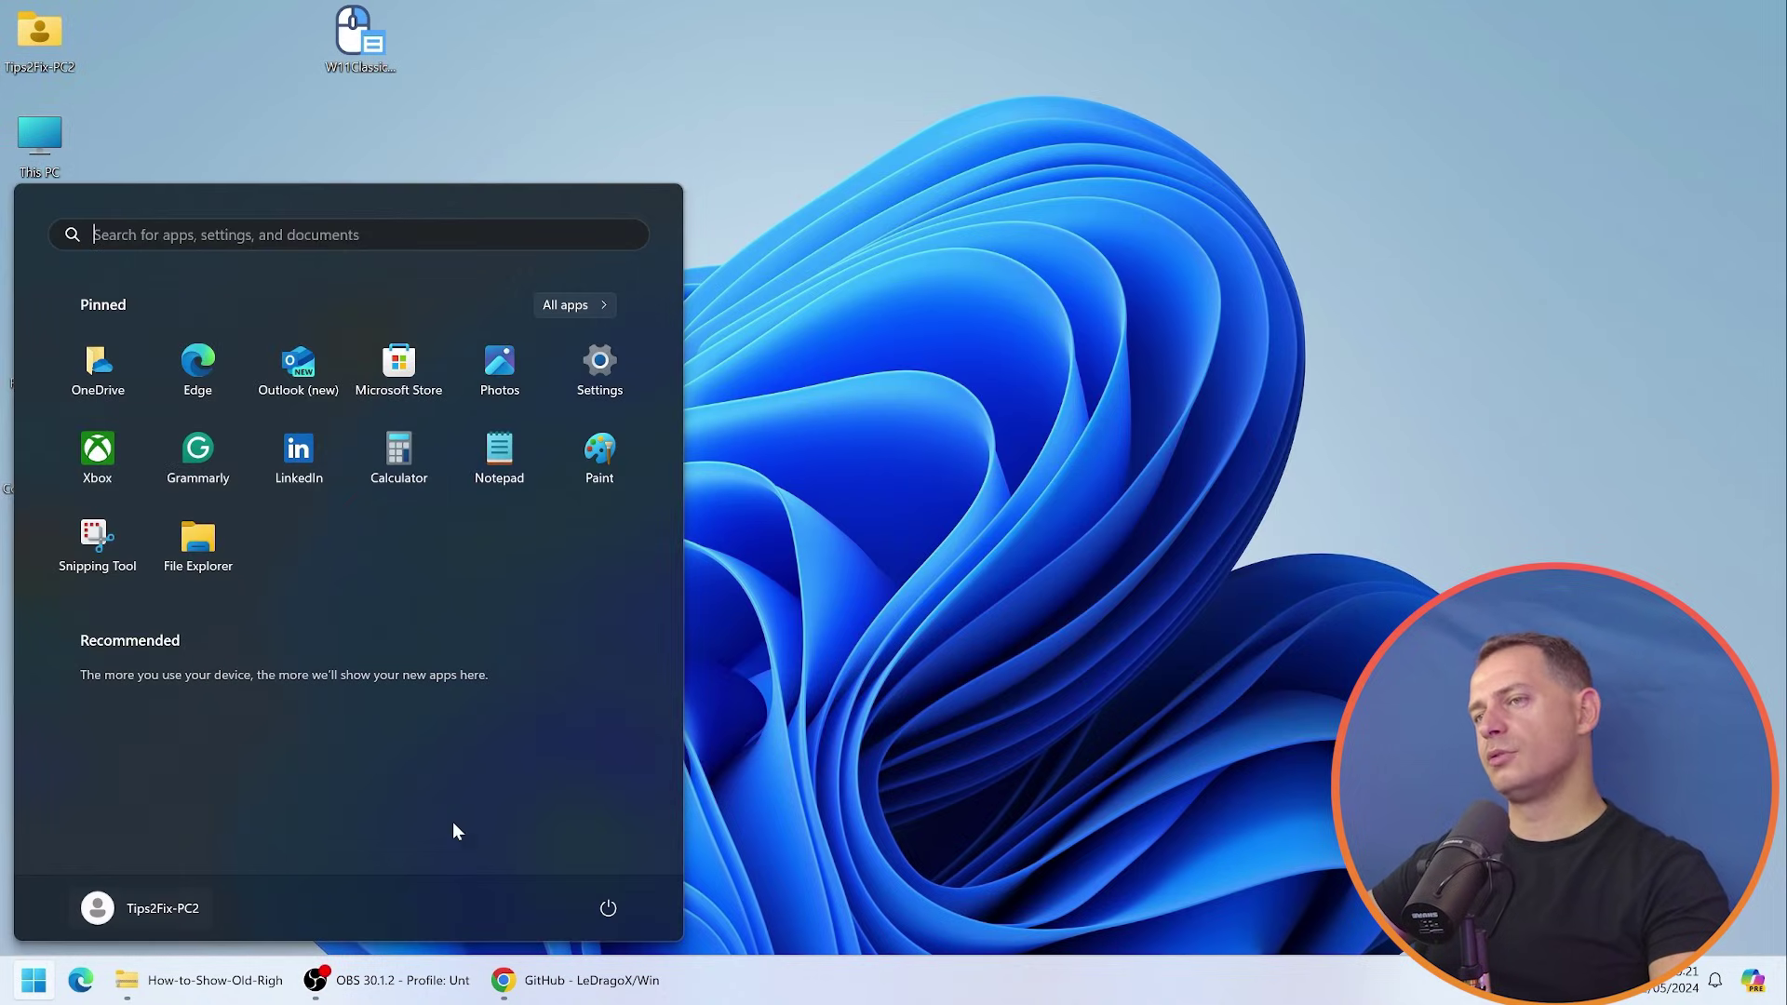
click(584, 302)
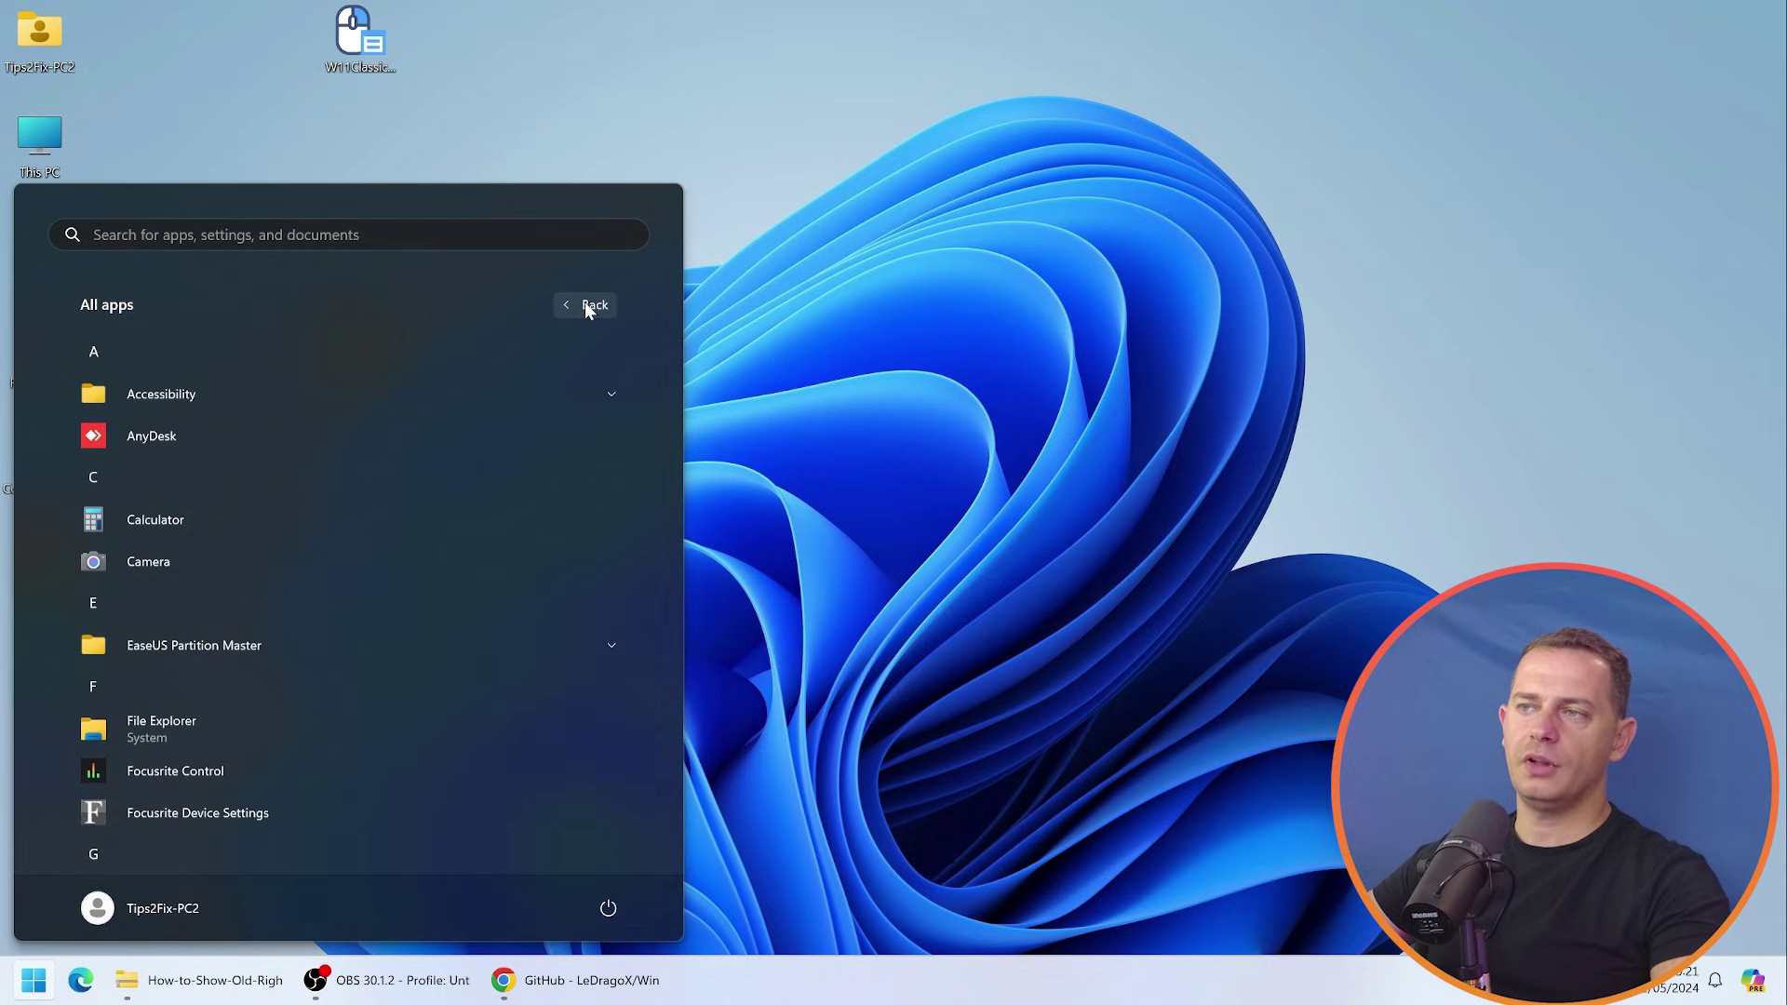
click(584, 306)
- Set the Windows colour mode to Light in the Personalisation settings and close Settings
click(559, 387)
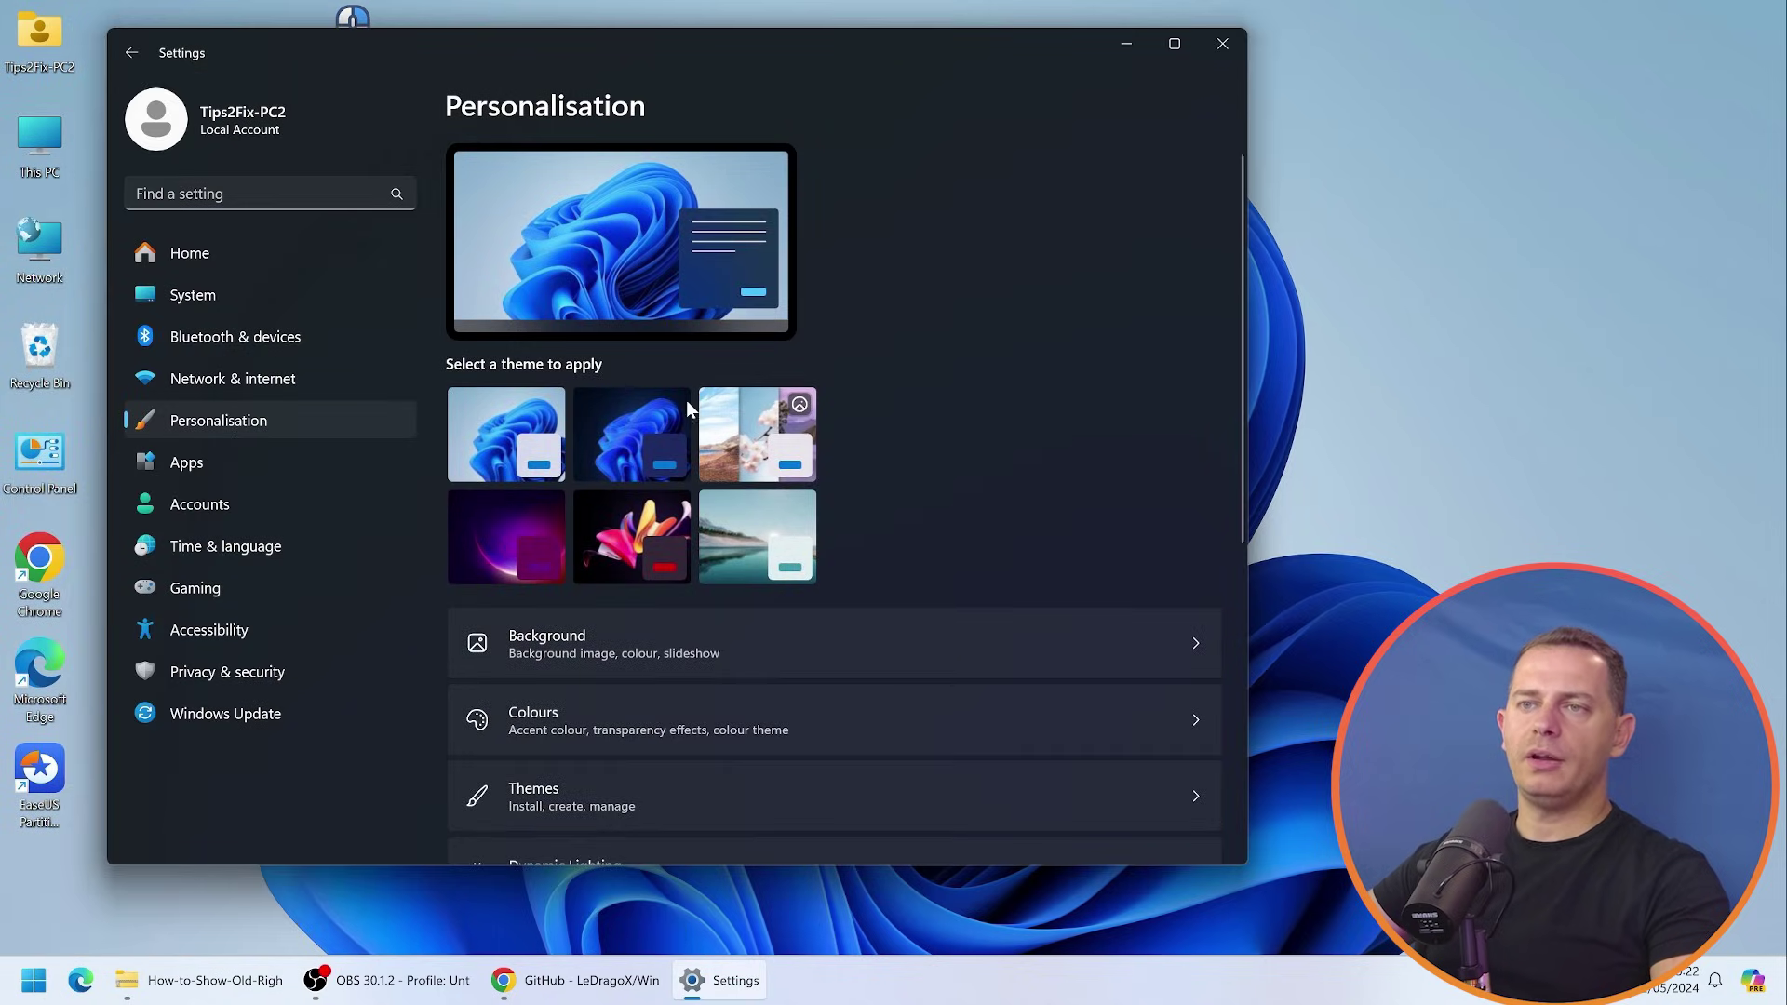
scroll(971, 564, down, 3)
click(698, 586)
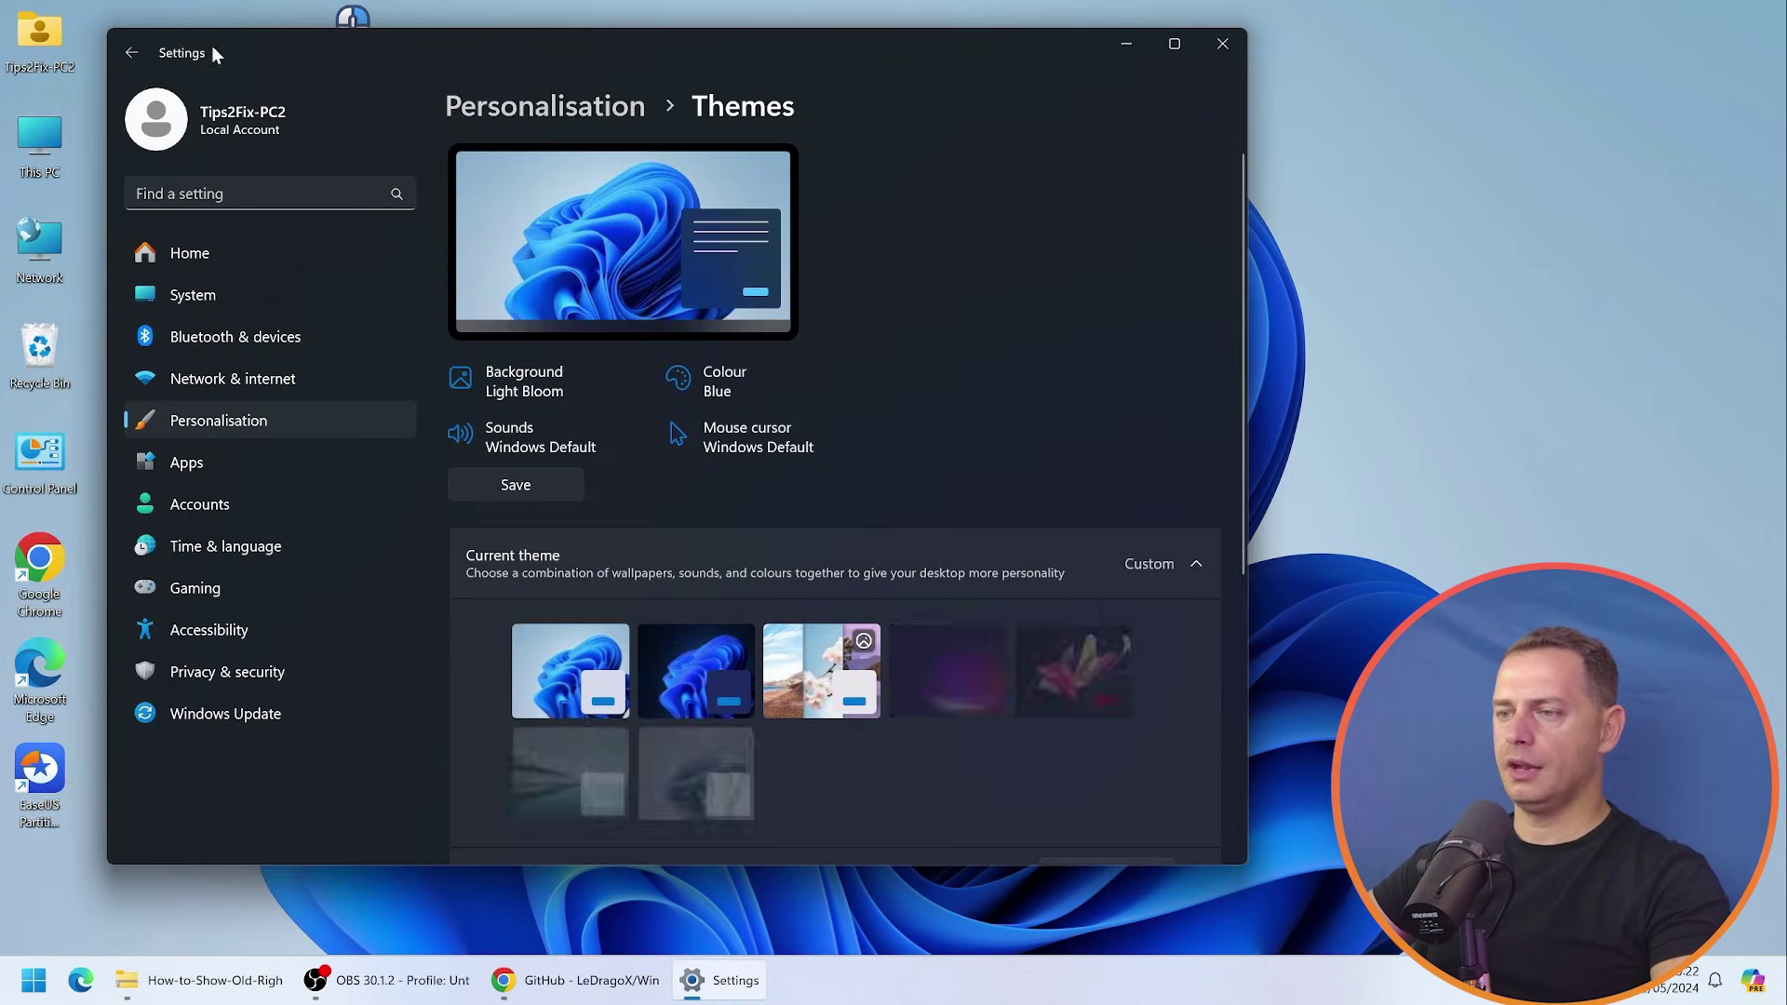
click(623, 716)
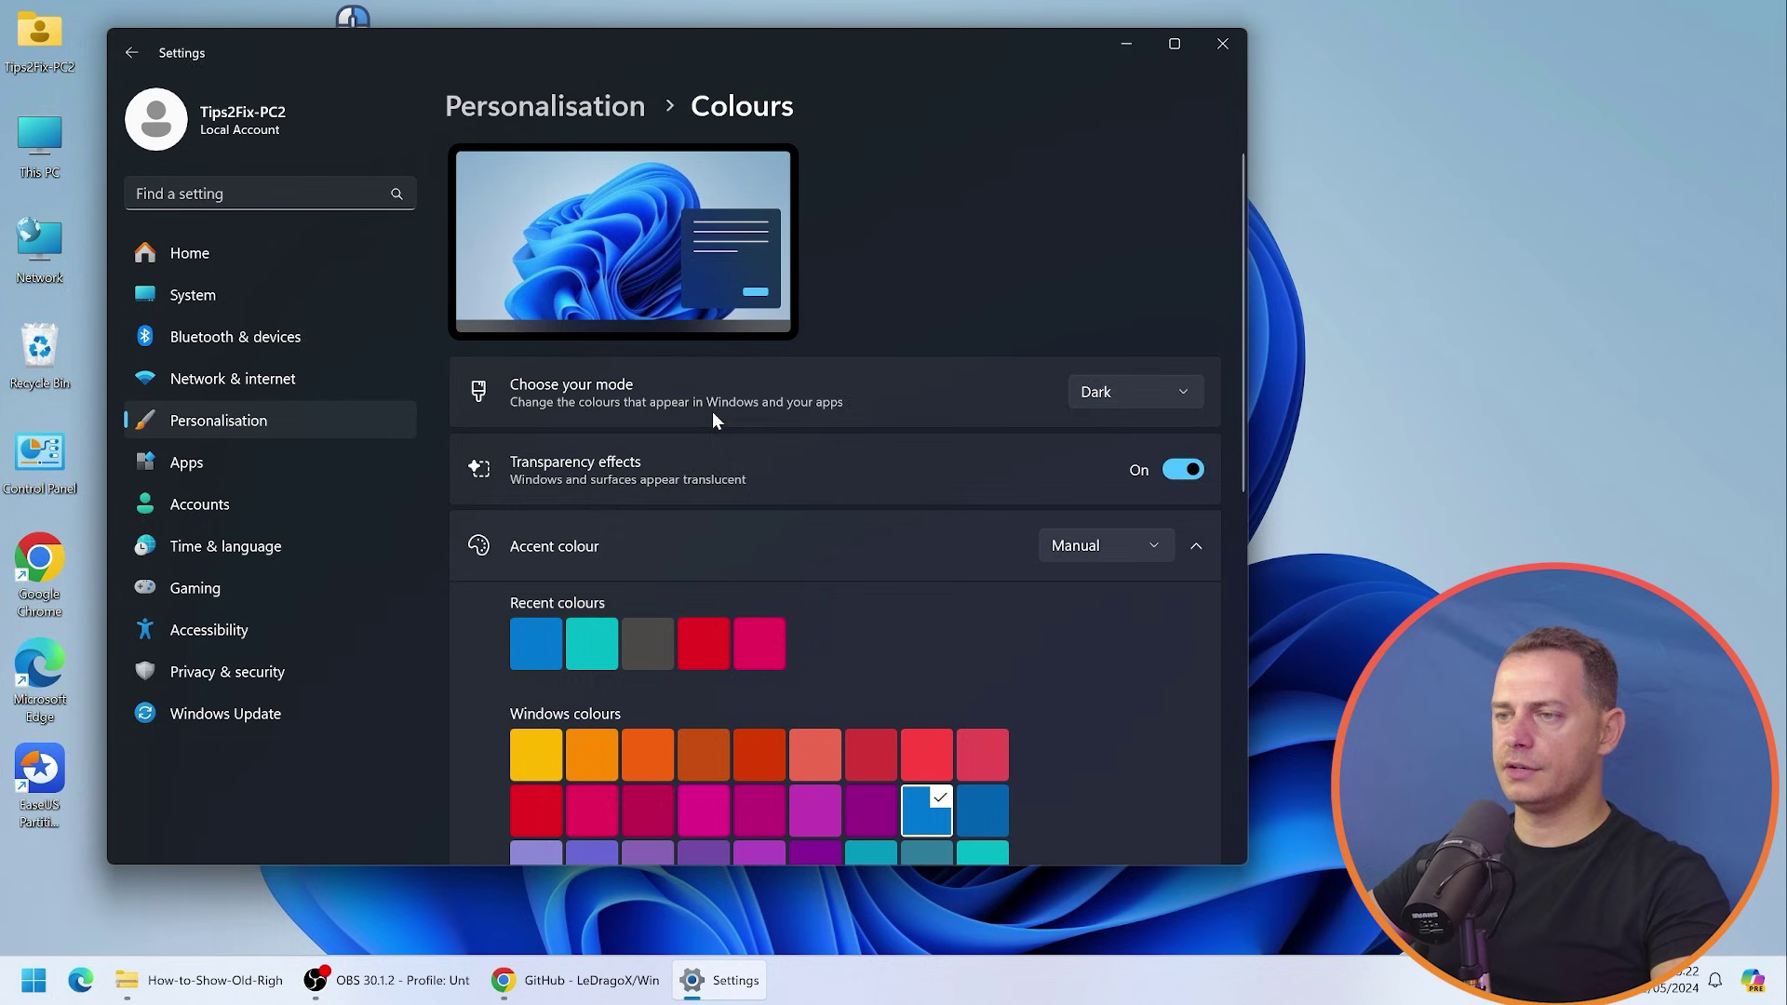
click(1129, 390)
click(1100, 352)
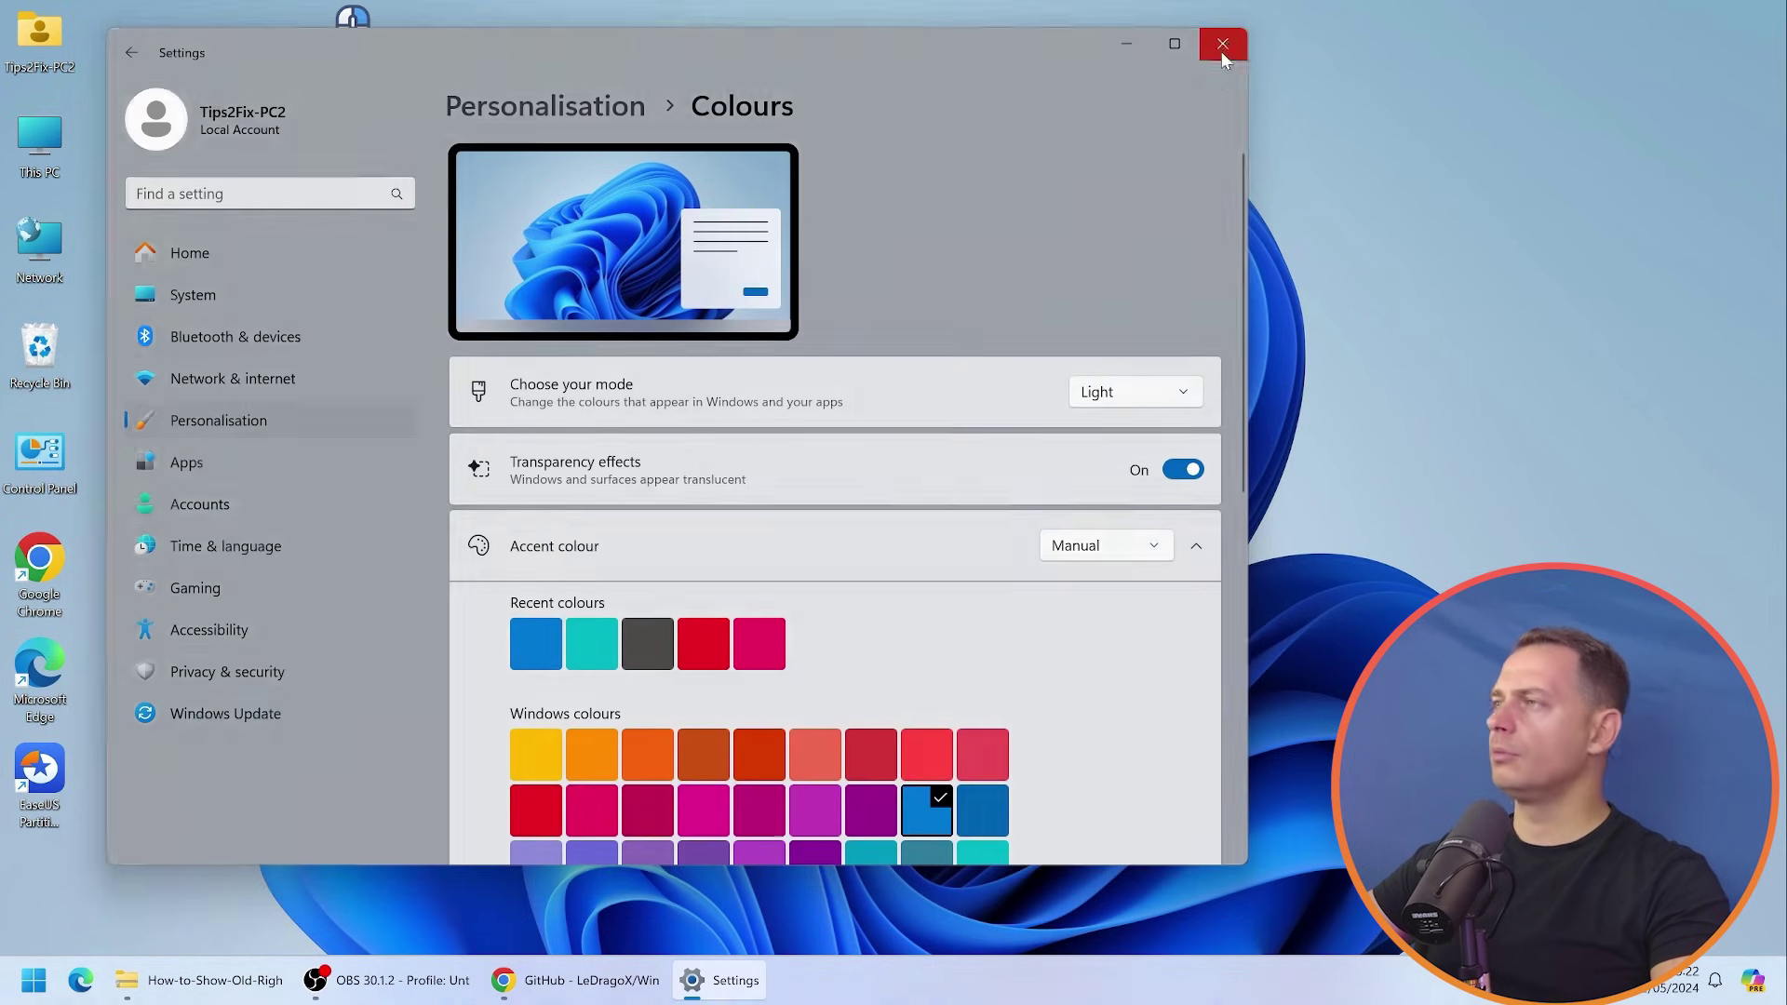
click(1221, 43)
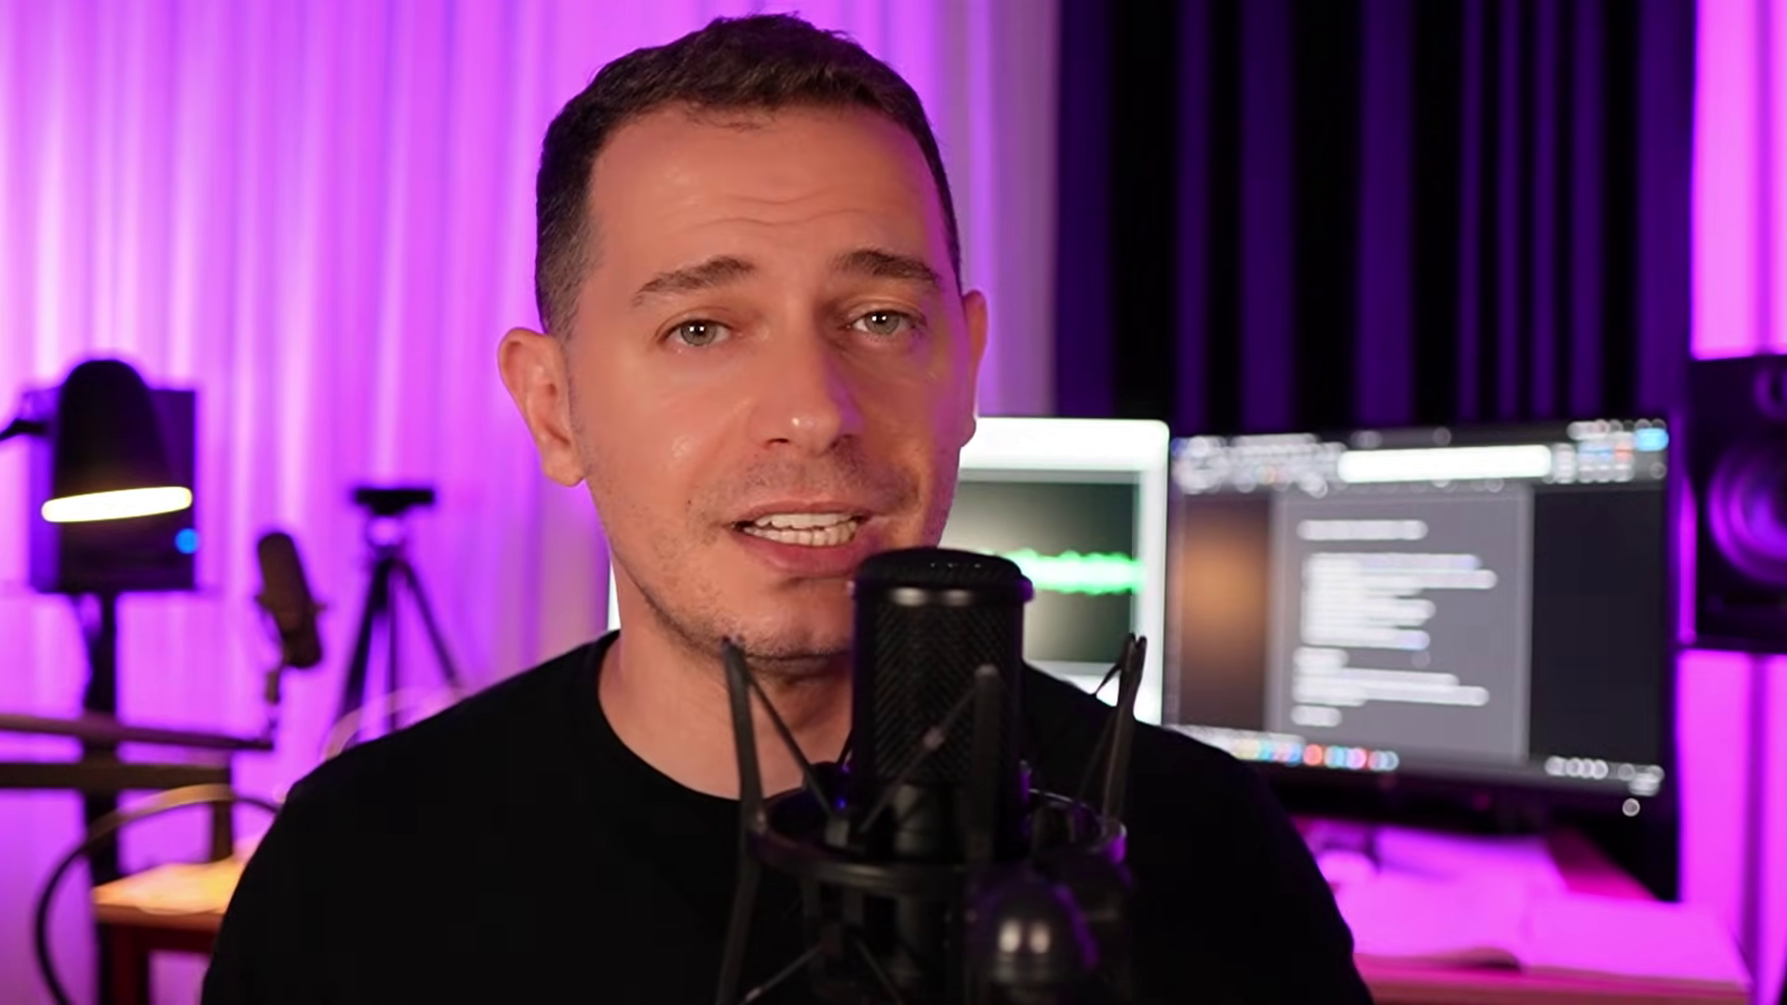
- Open Task Manager's Startup apps list and check the entries, including Focusrite Notifier and Xbox App Services
right_click(630, 977)
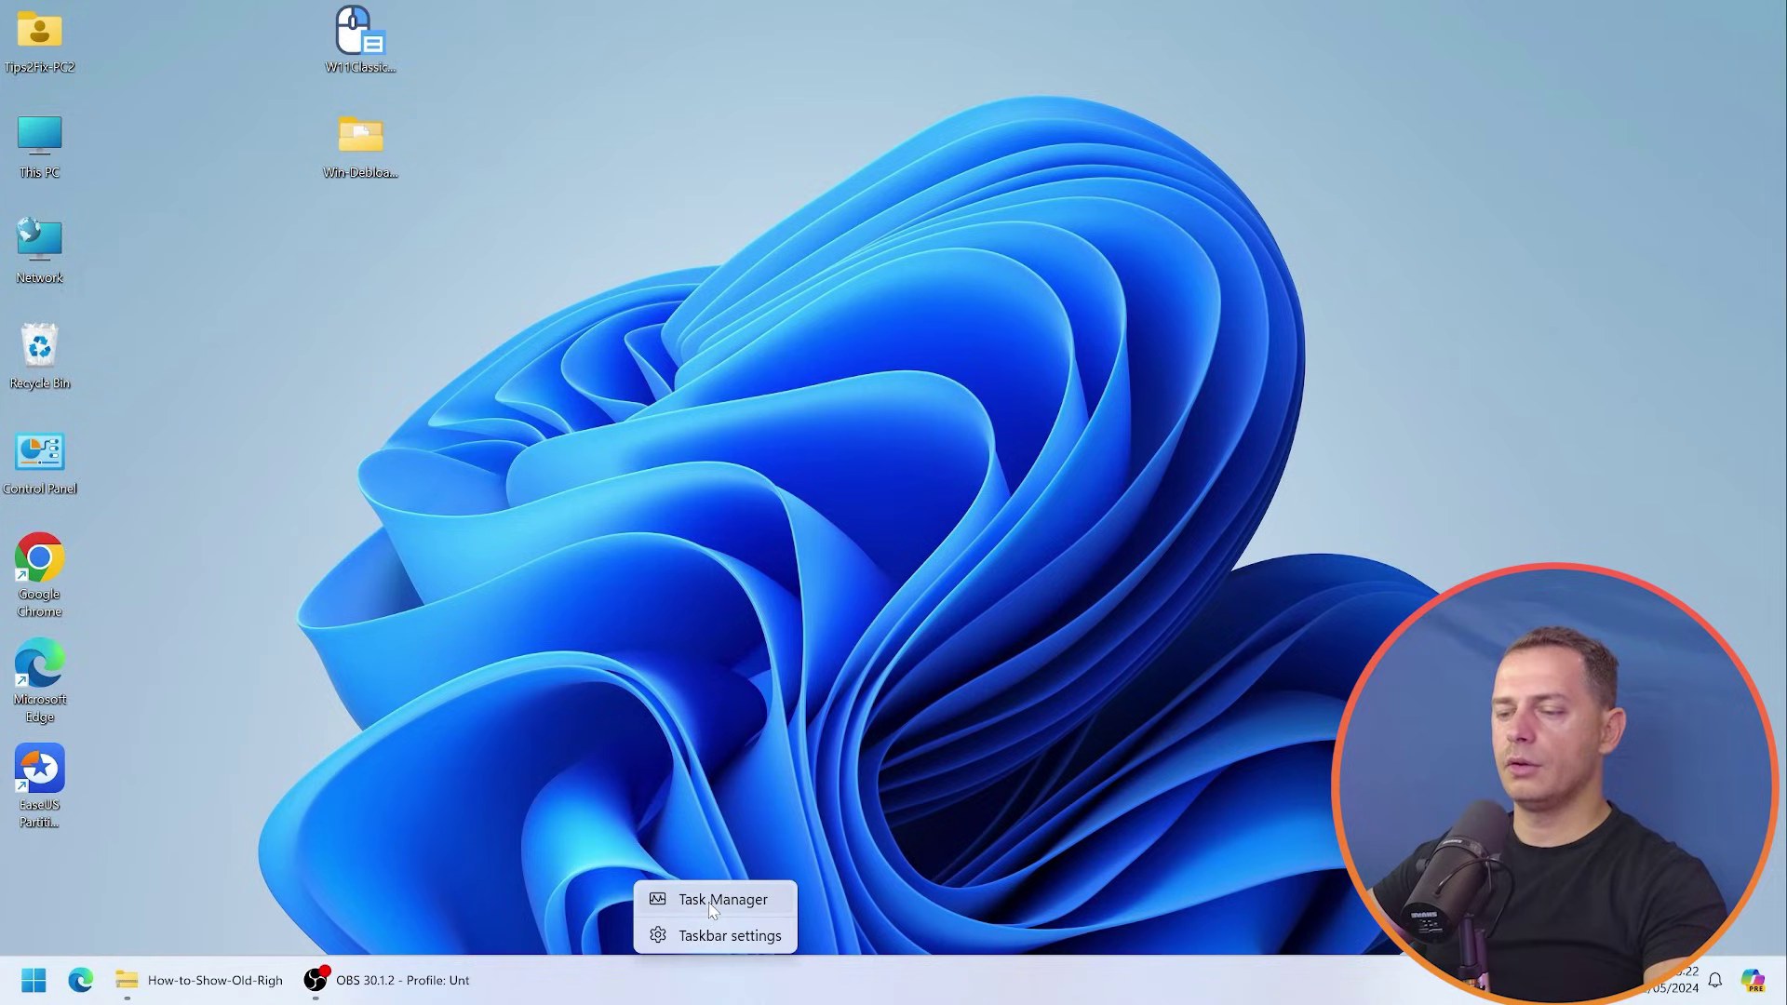
right_click(566, 980)
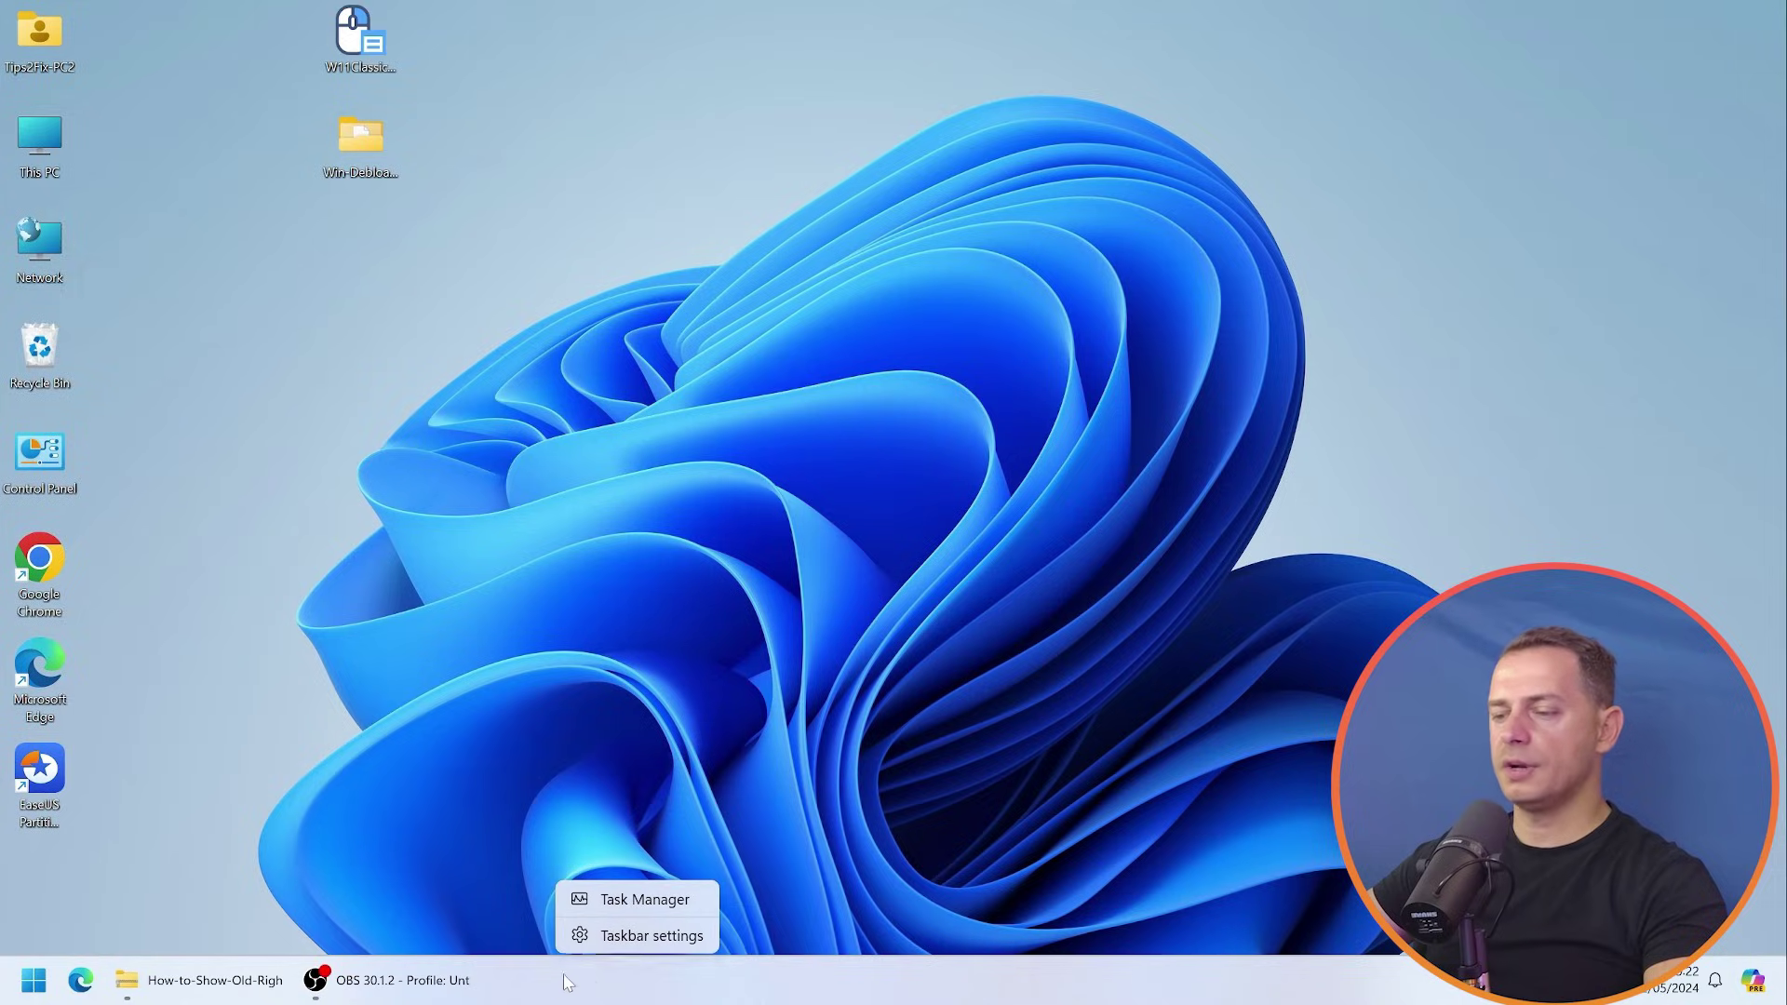
click(661, 900)
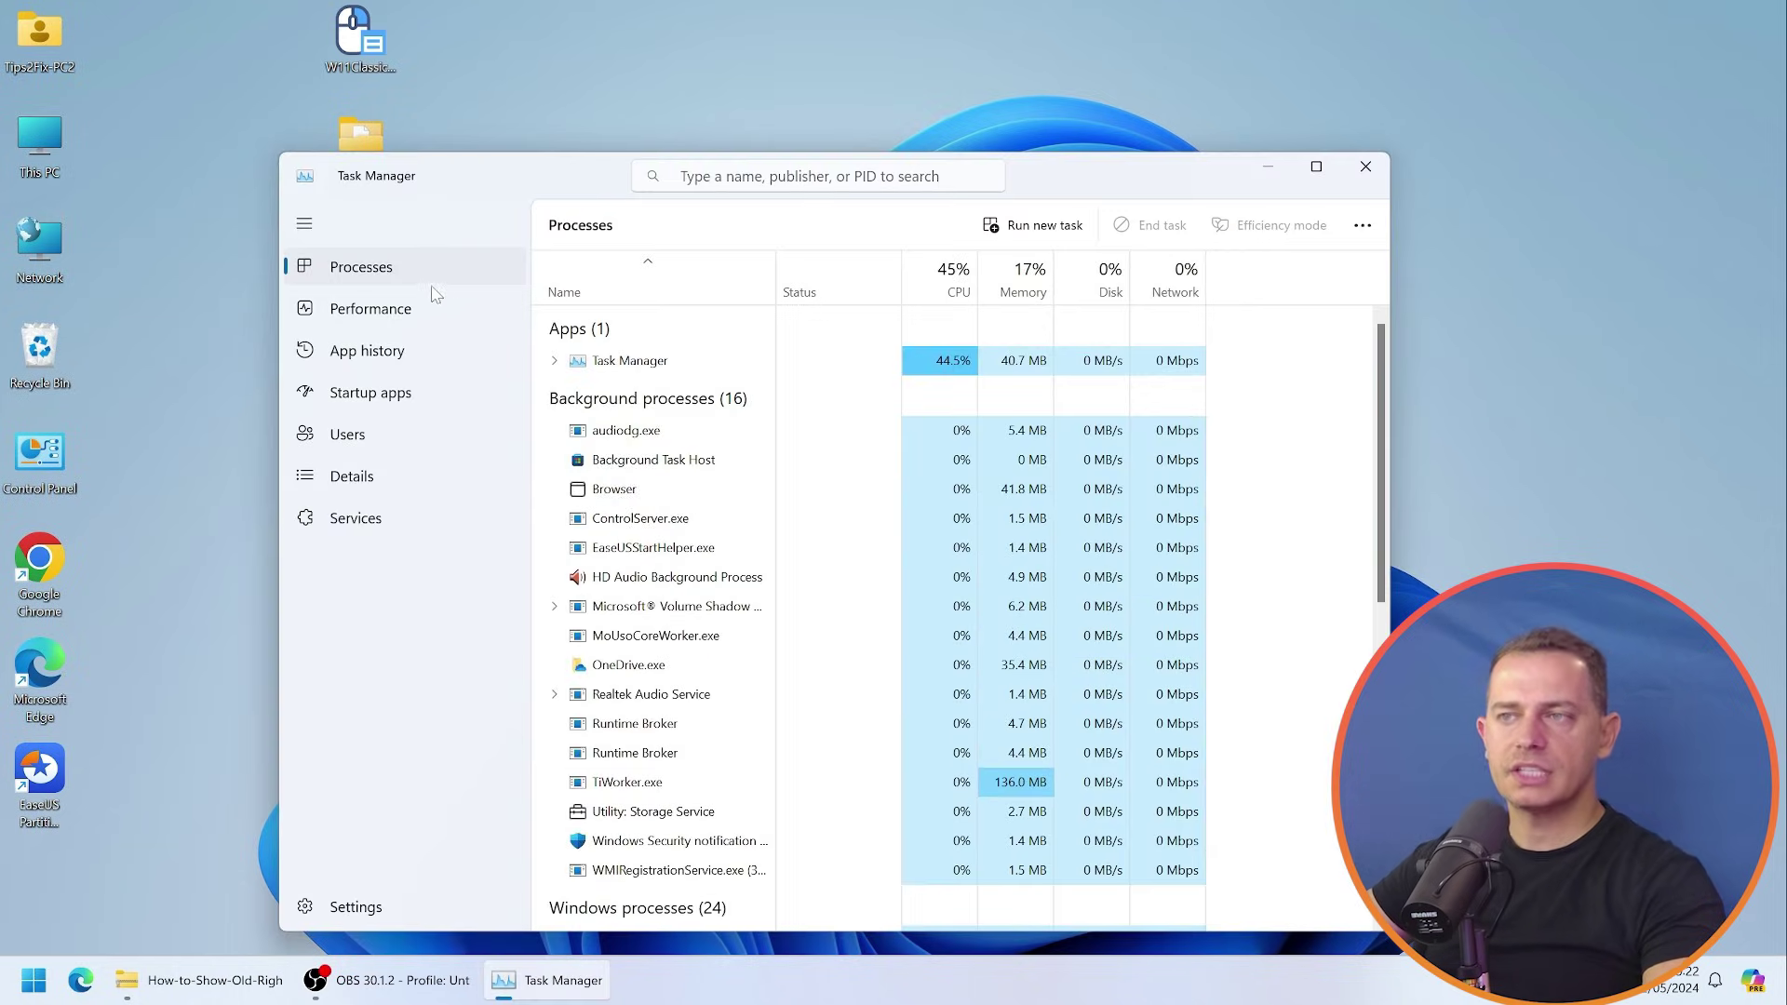
click(382, 407)
drag(481, 183, 424, 176)
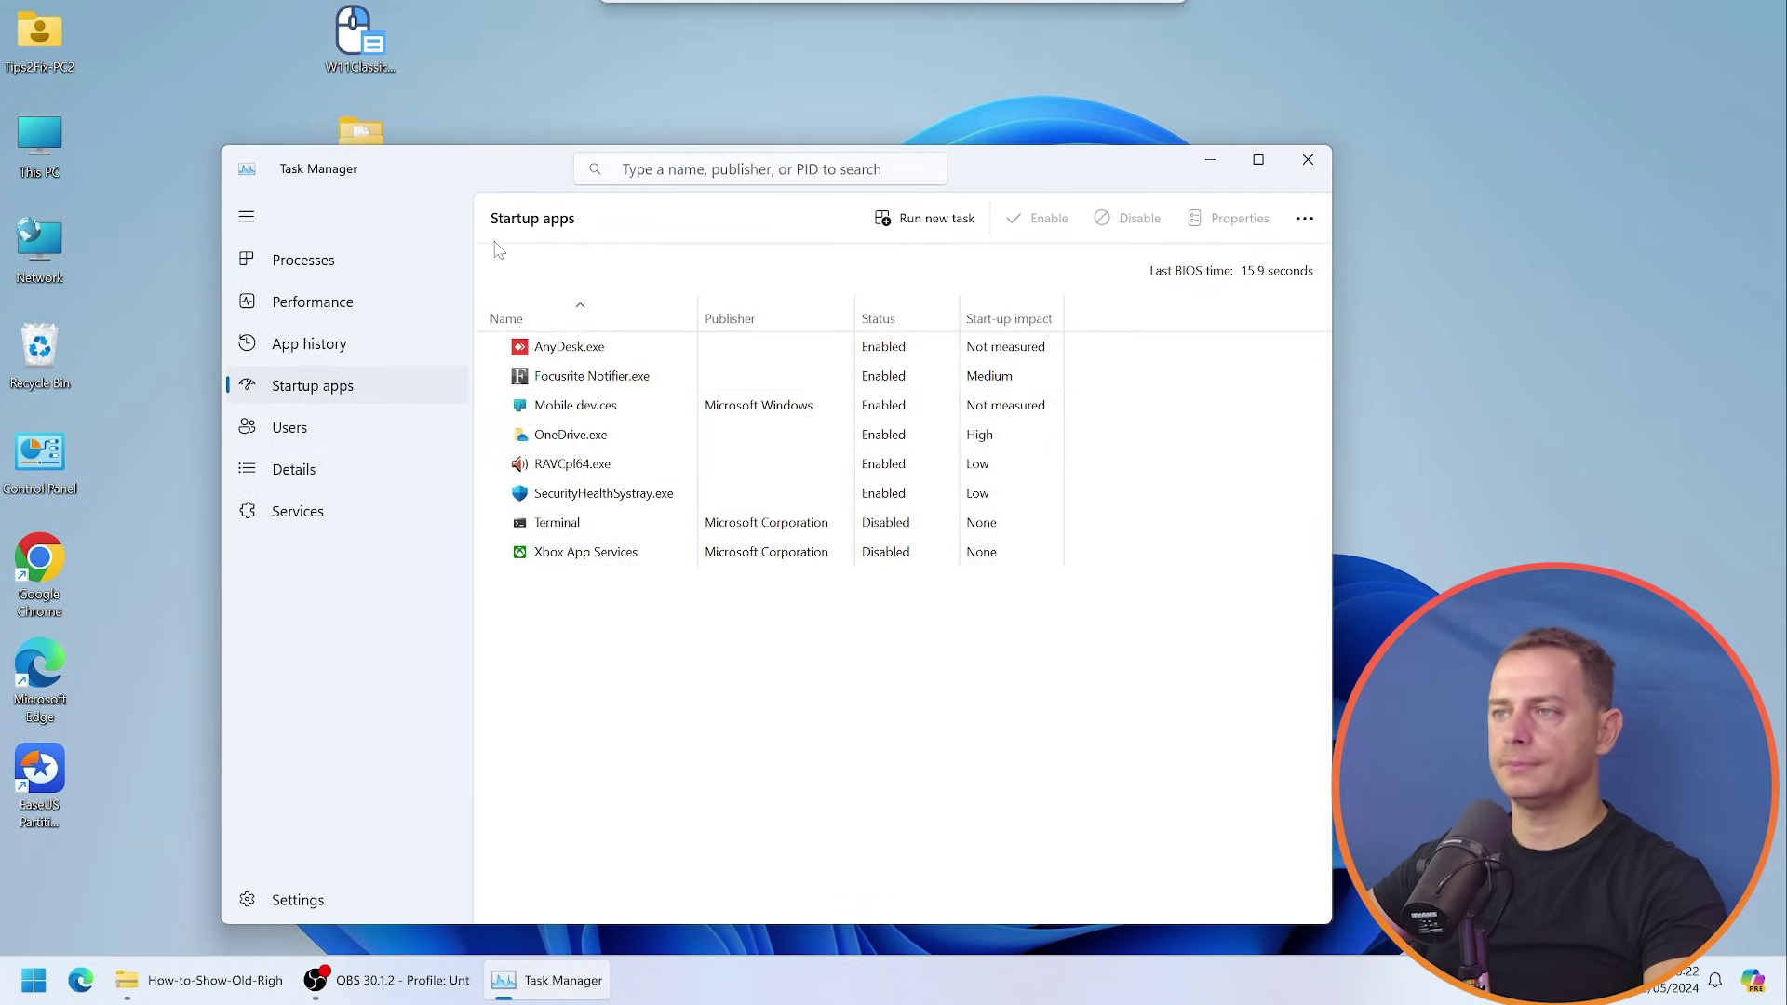
click(577, 376)
click(595, 553)
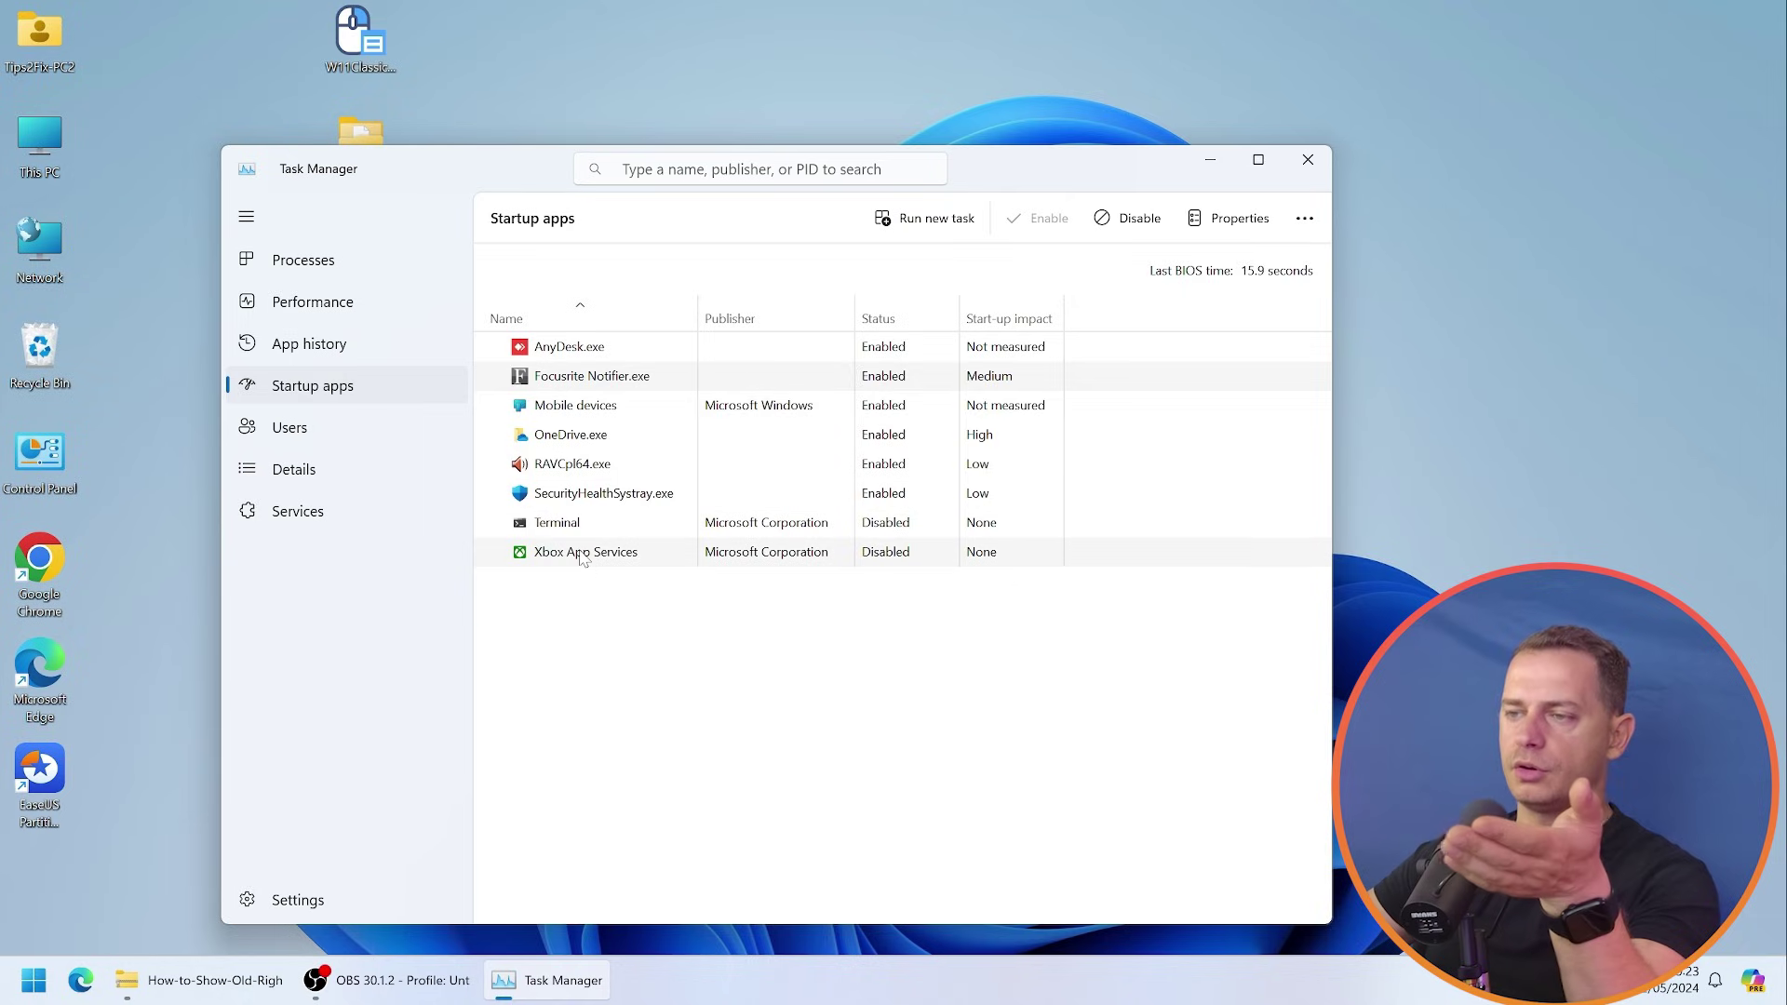
right_click(620, 556)
click(672, 563)
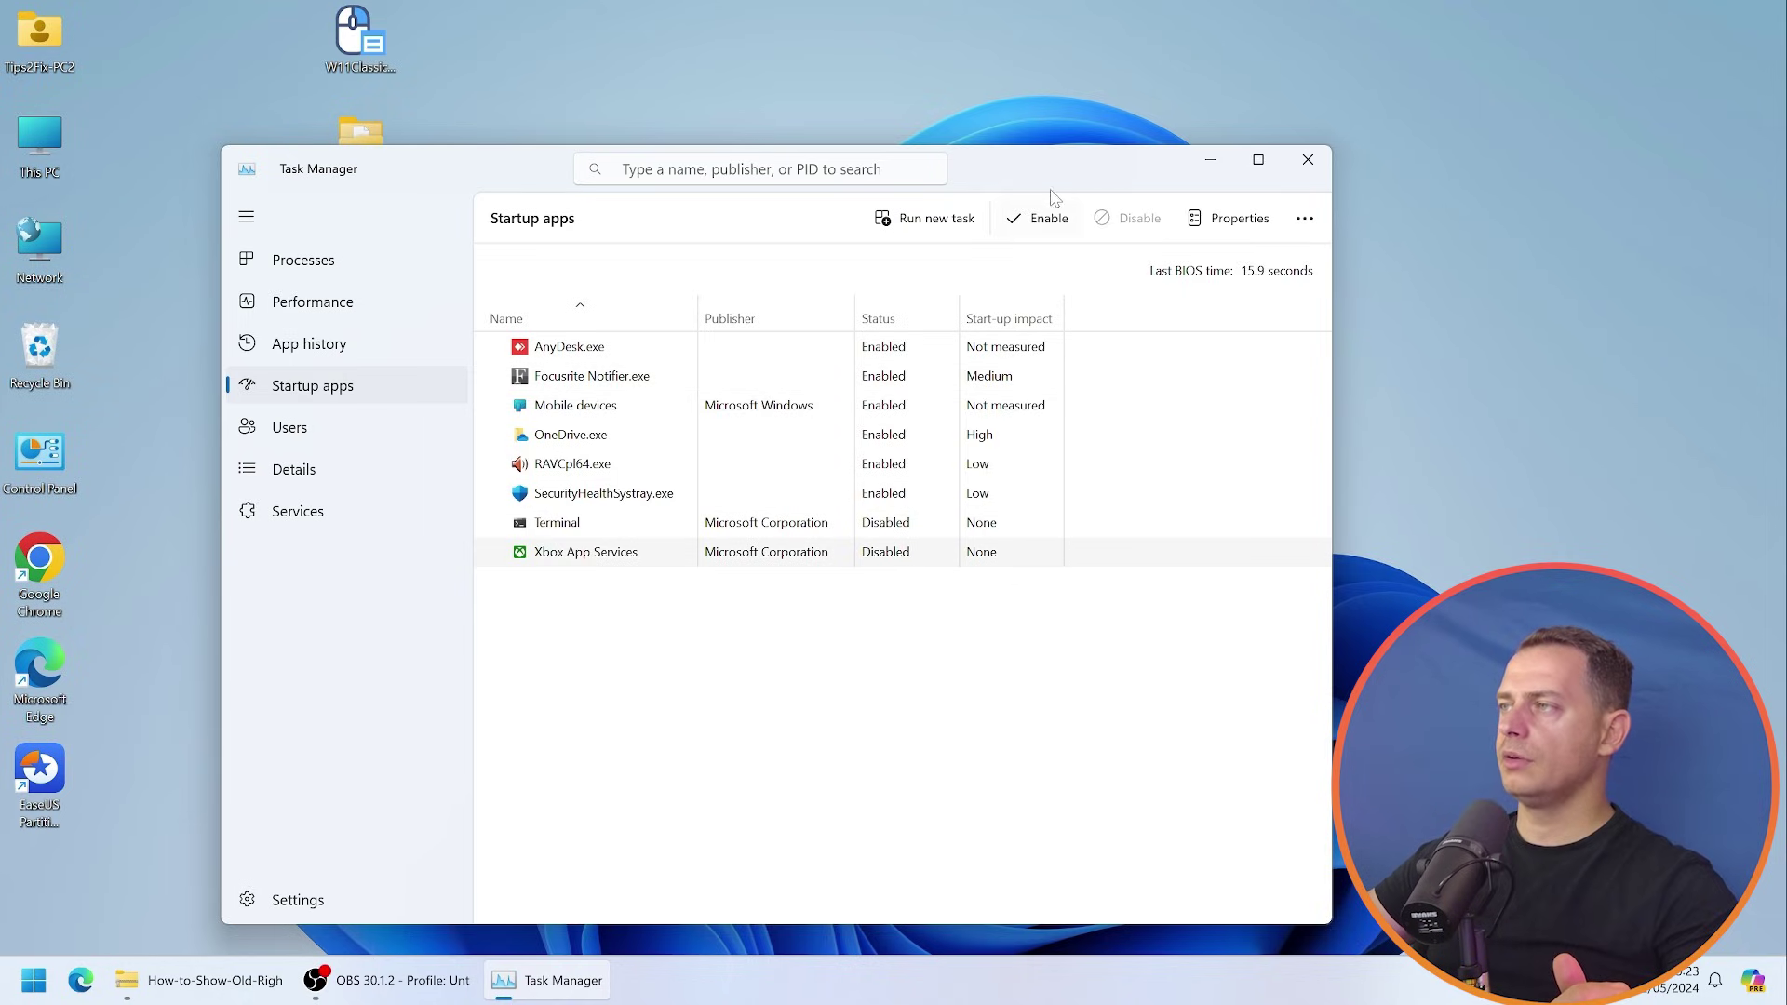
drag(1056, 173, 1025, 159)
- Open the Startup page of the Apps settings and snap the Settings window to half of the screen
key(super)
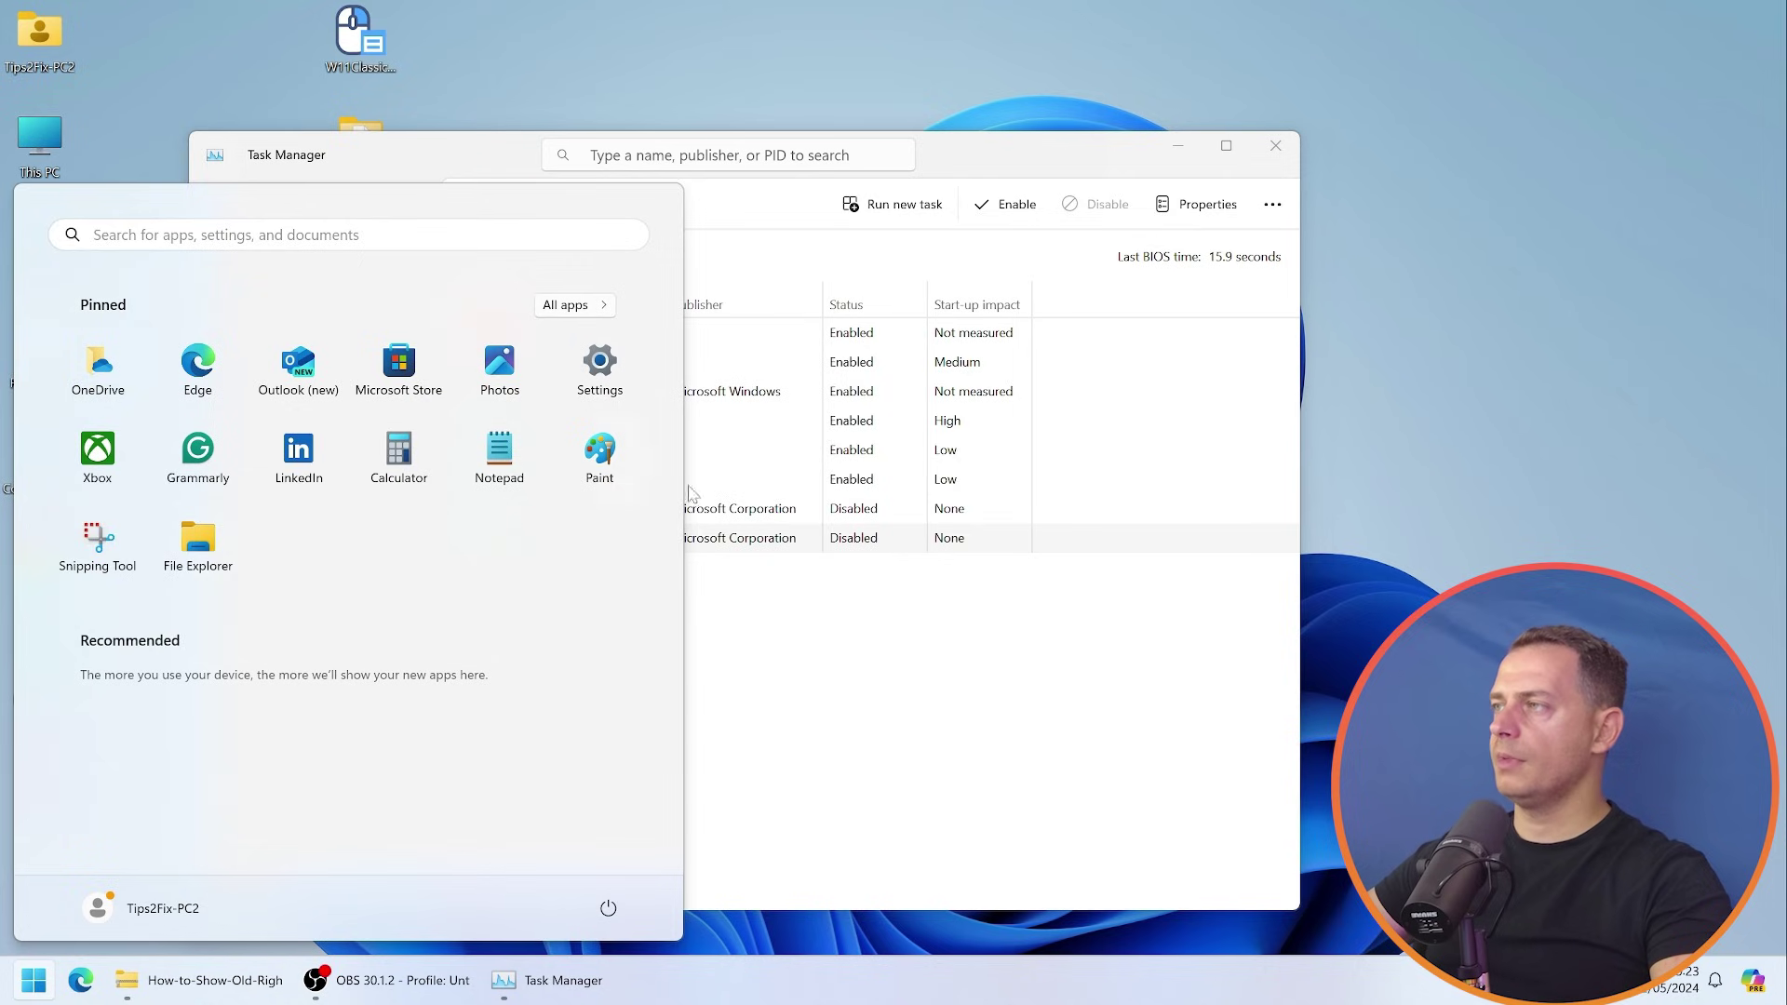
click(599, 360)
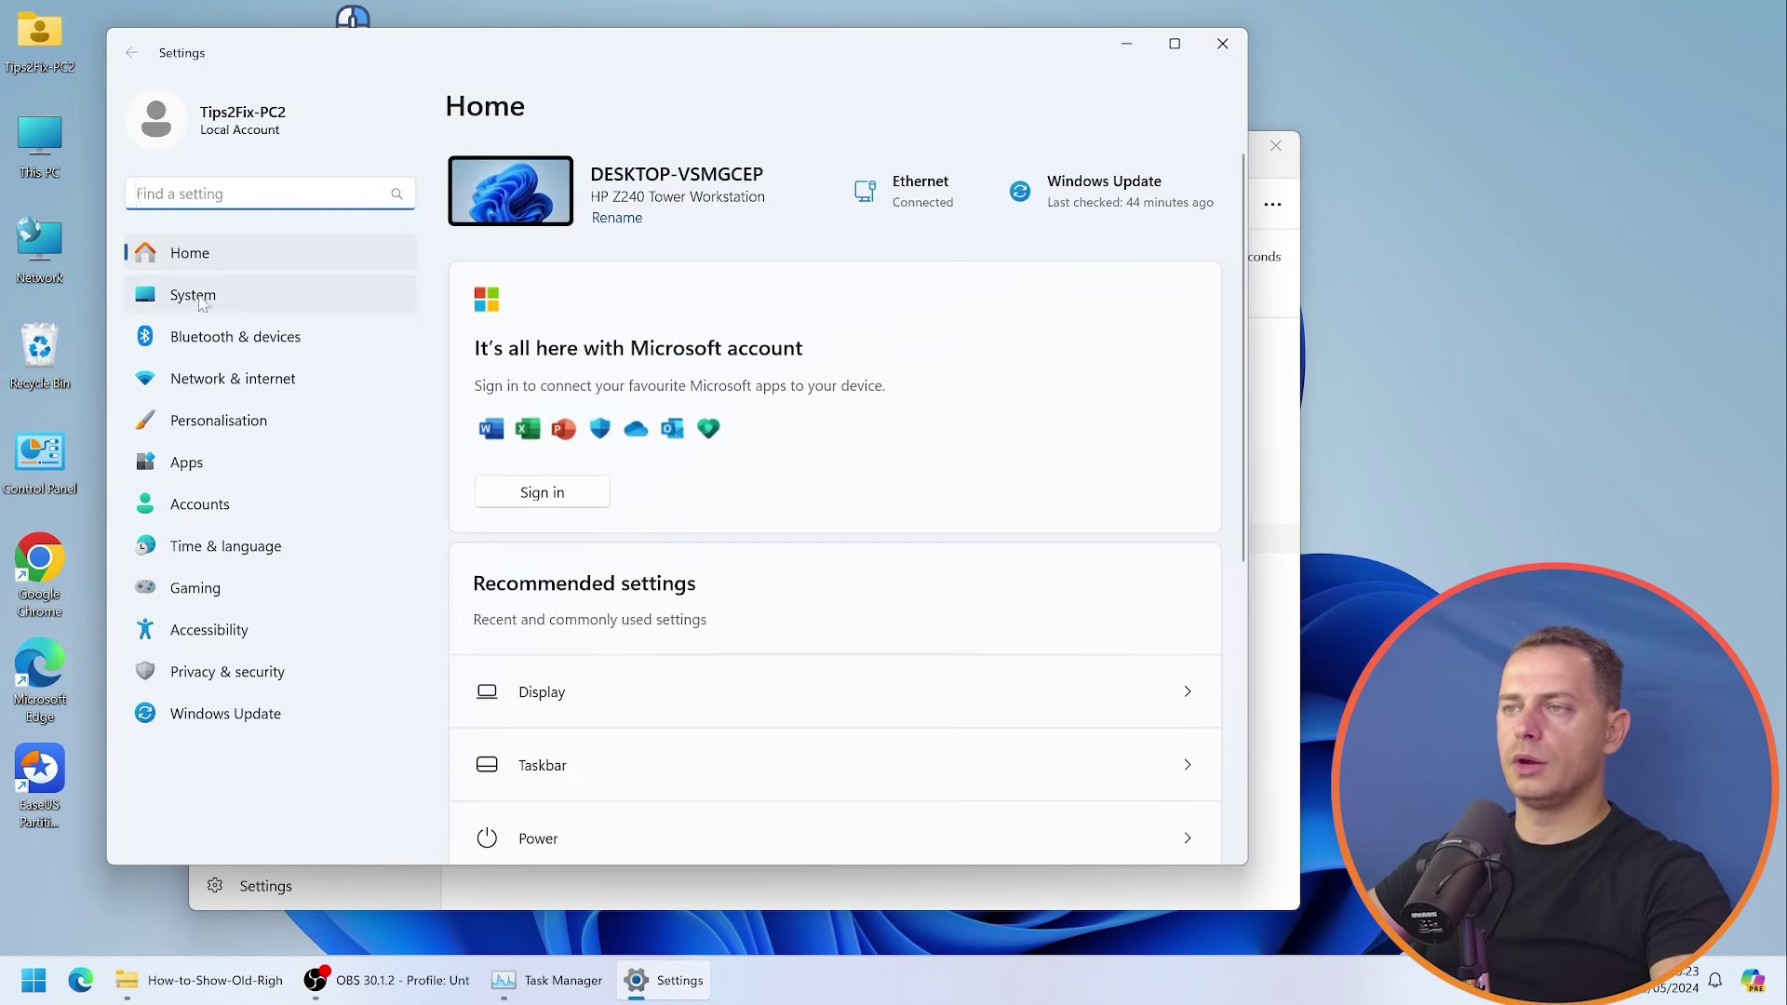
click(186, 462)
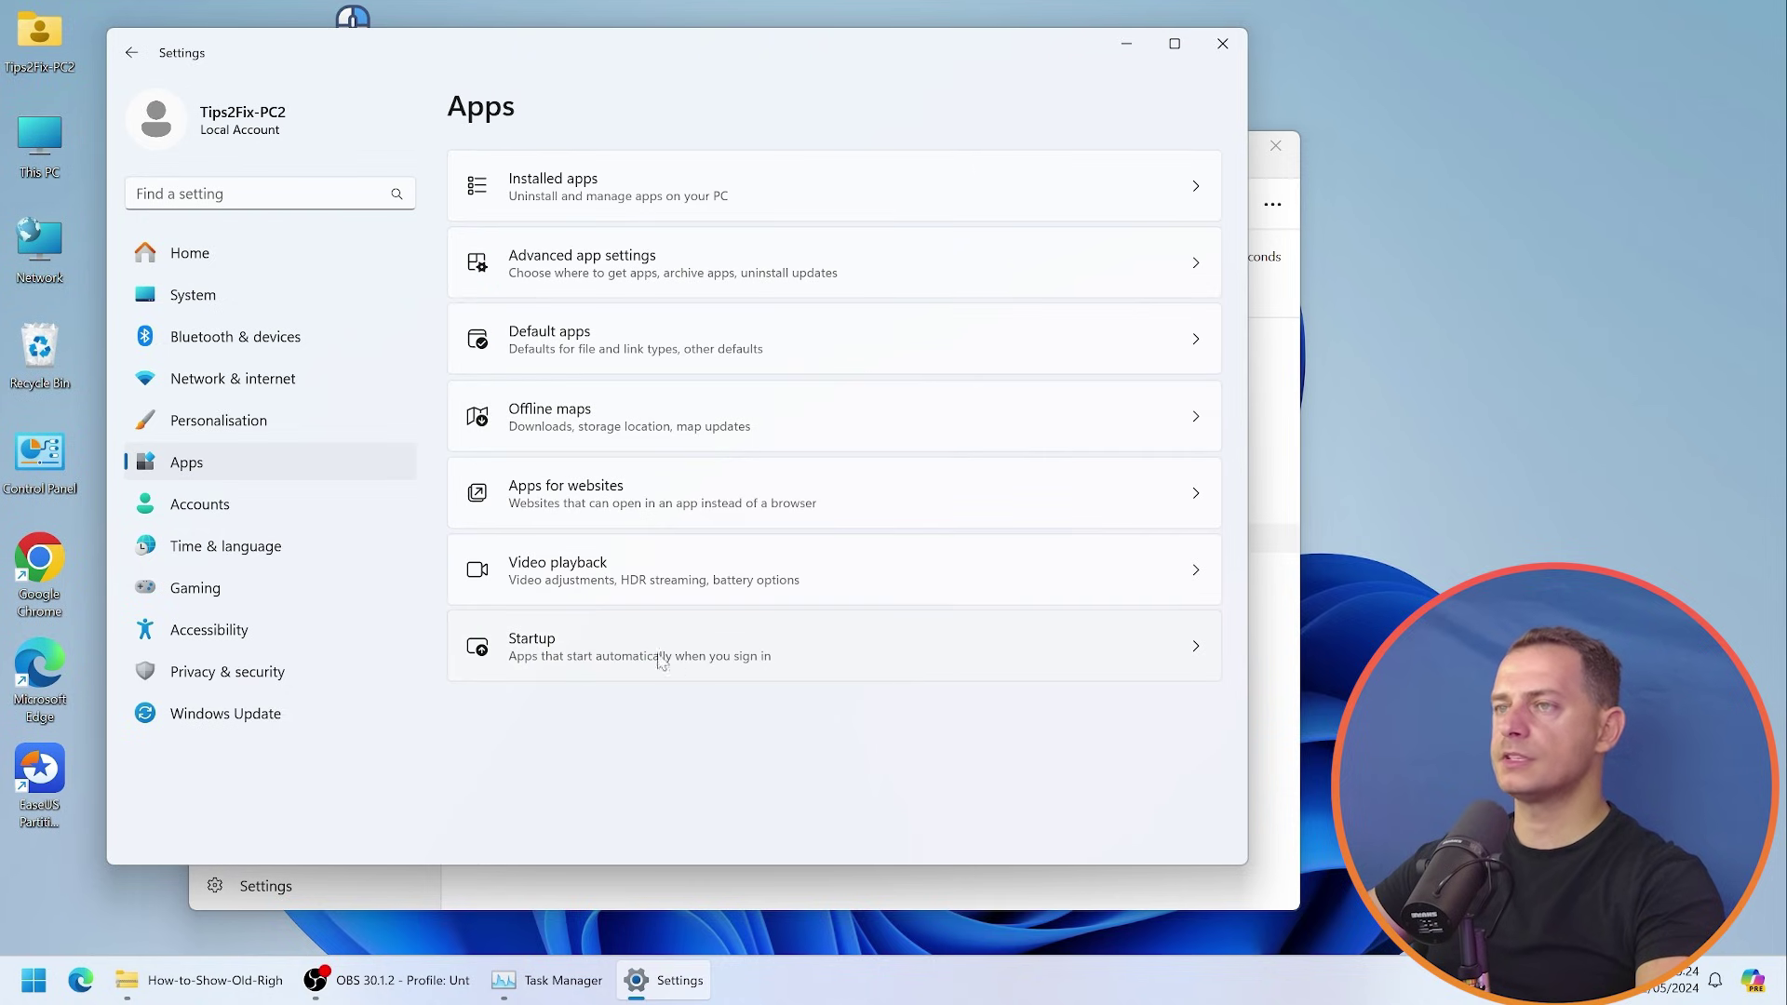
click(542, 659)
click(1174, 43)
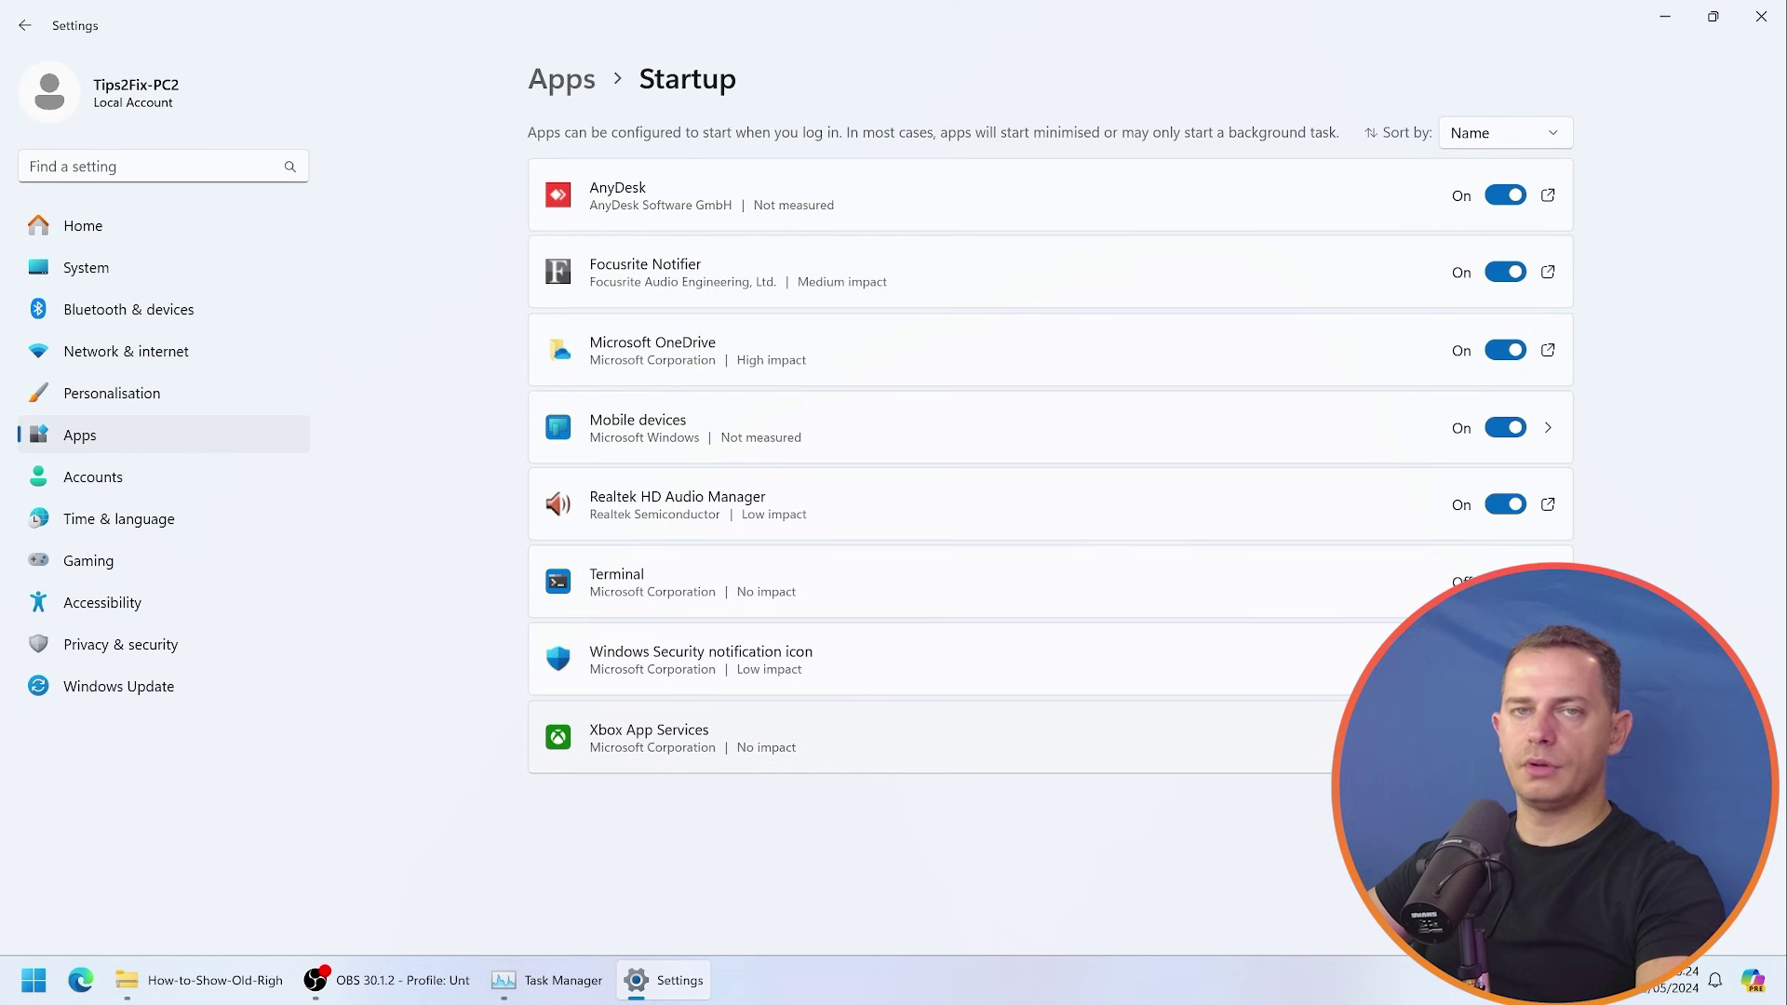
drag(1306, 8, 3, 280)
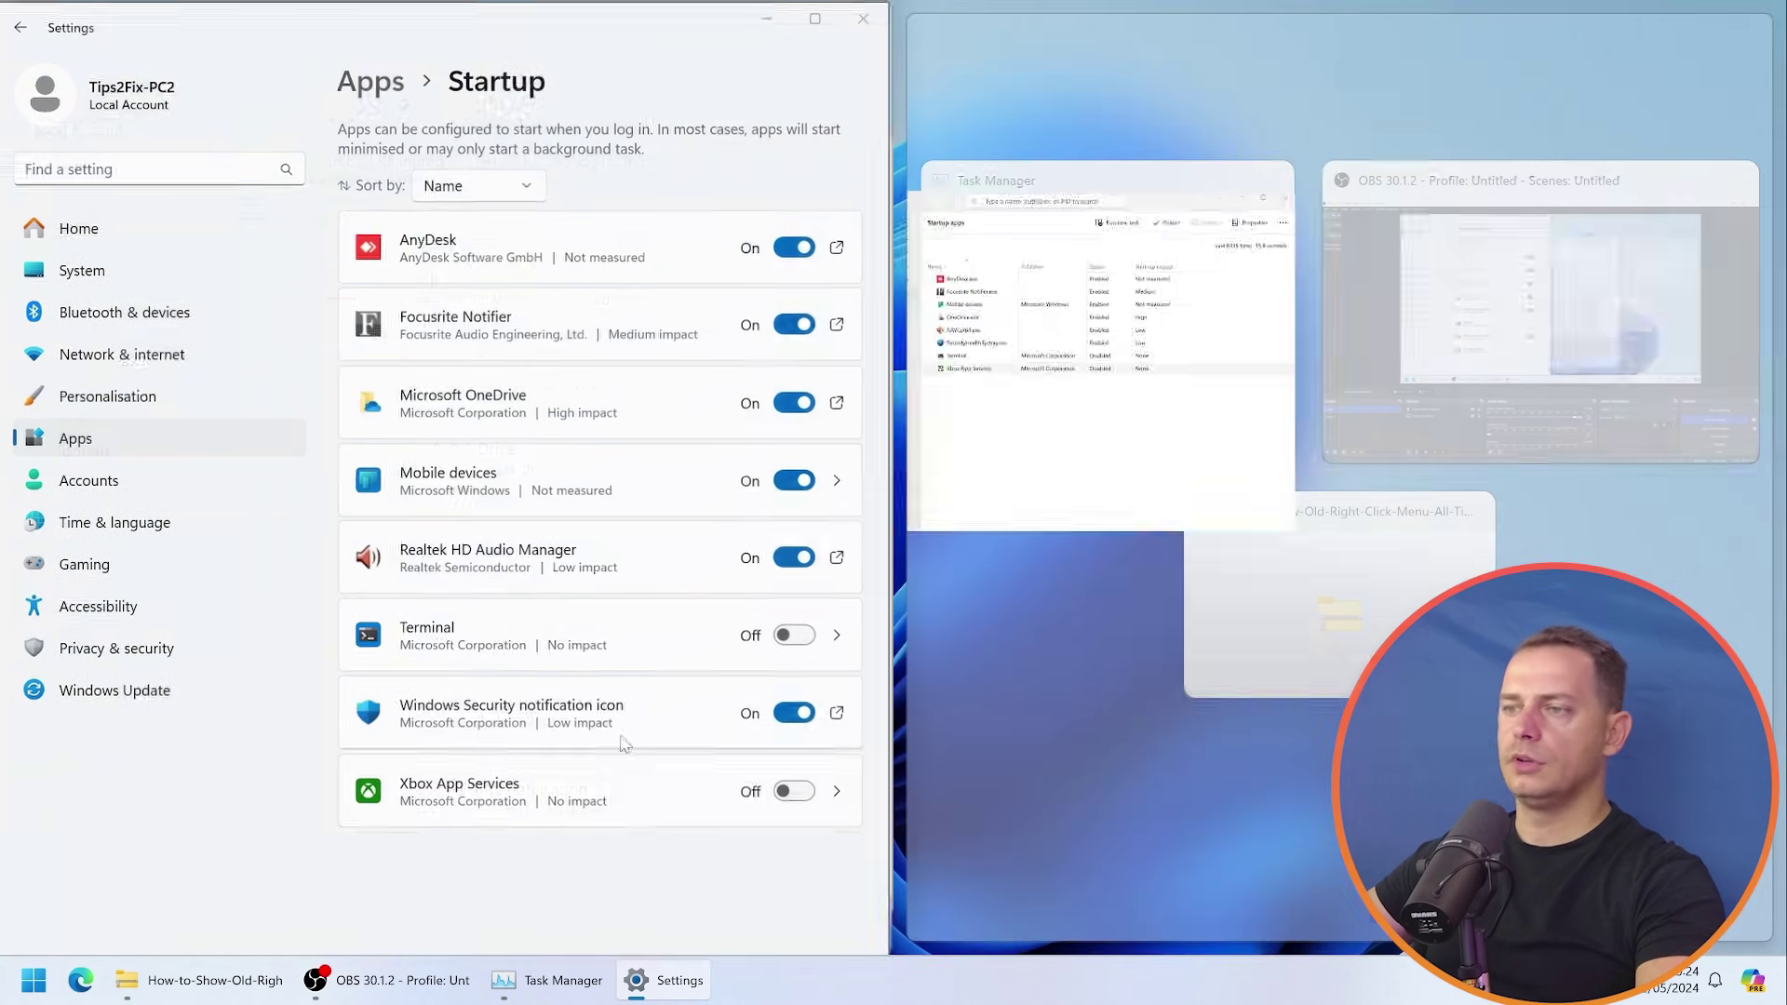
click(756, 872)
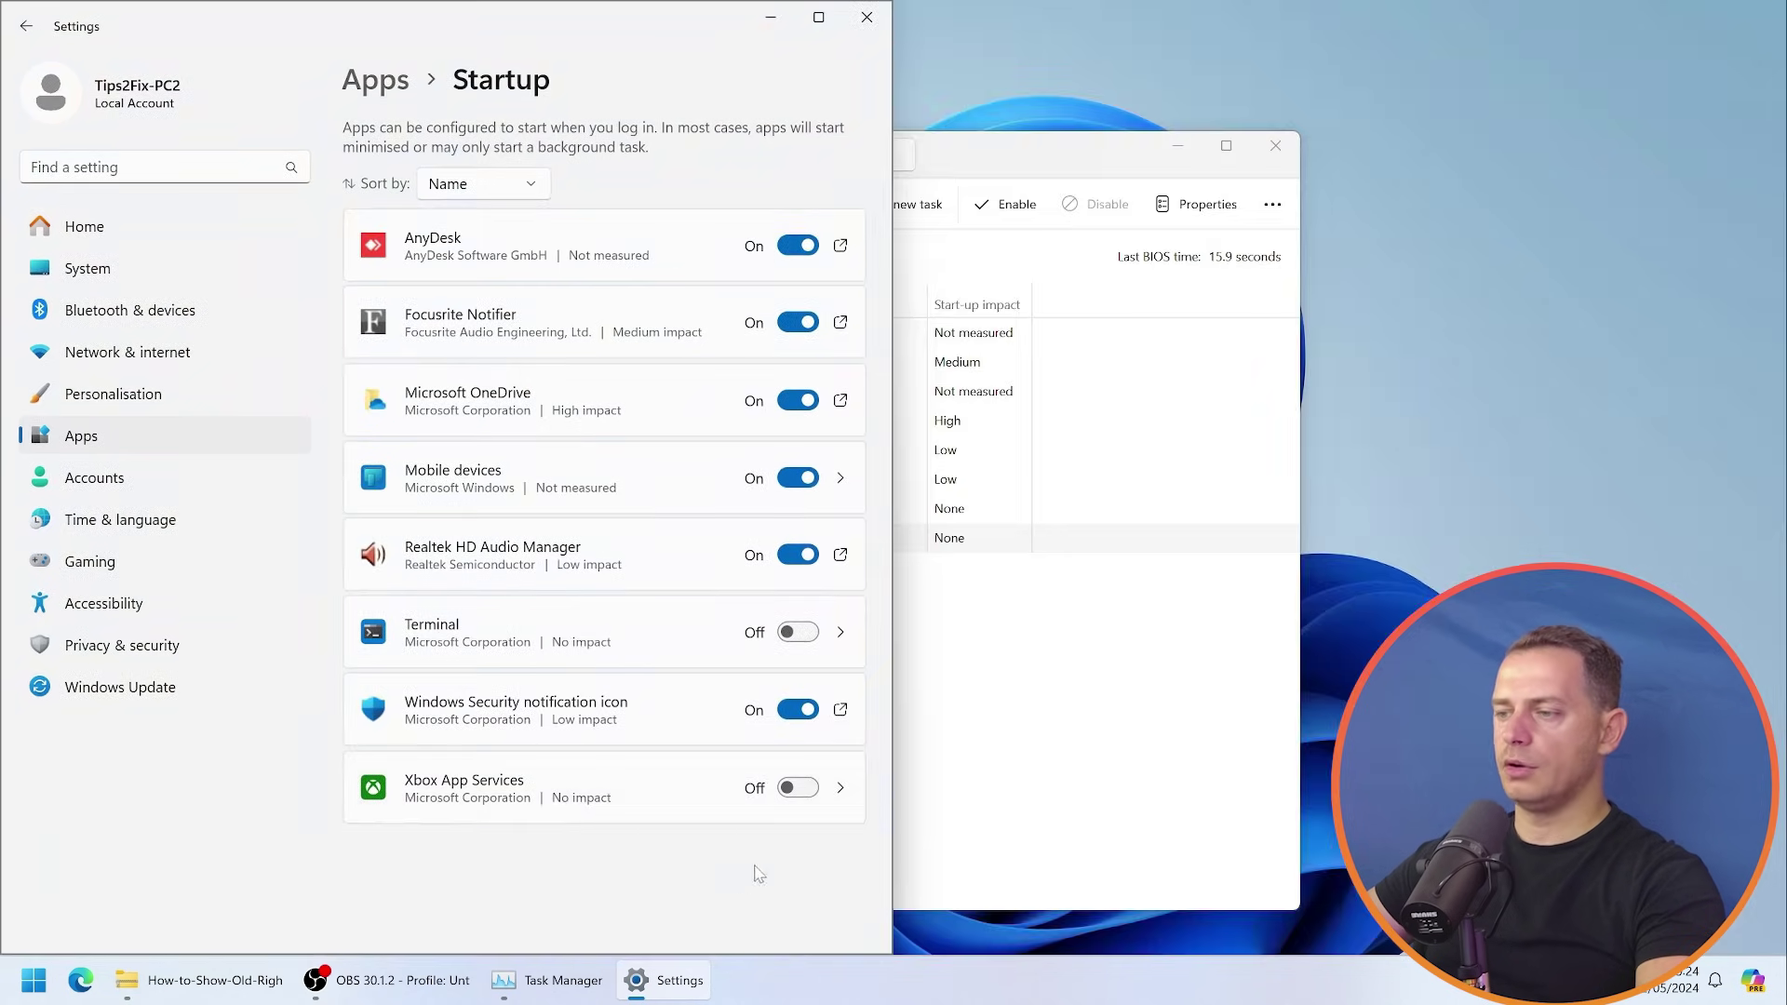
- Close Task Manager and turn off automatic startup for Realtek HD Audio Manager, Mobile devices and Microsoft OneDrive
click(1276, 149)
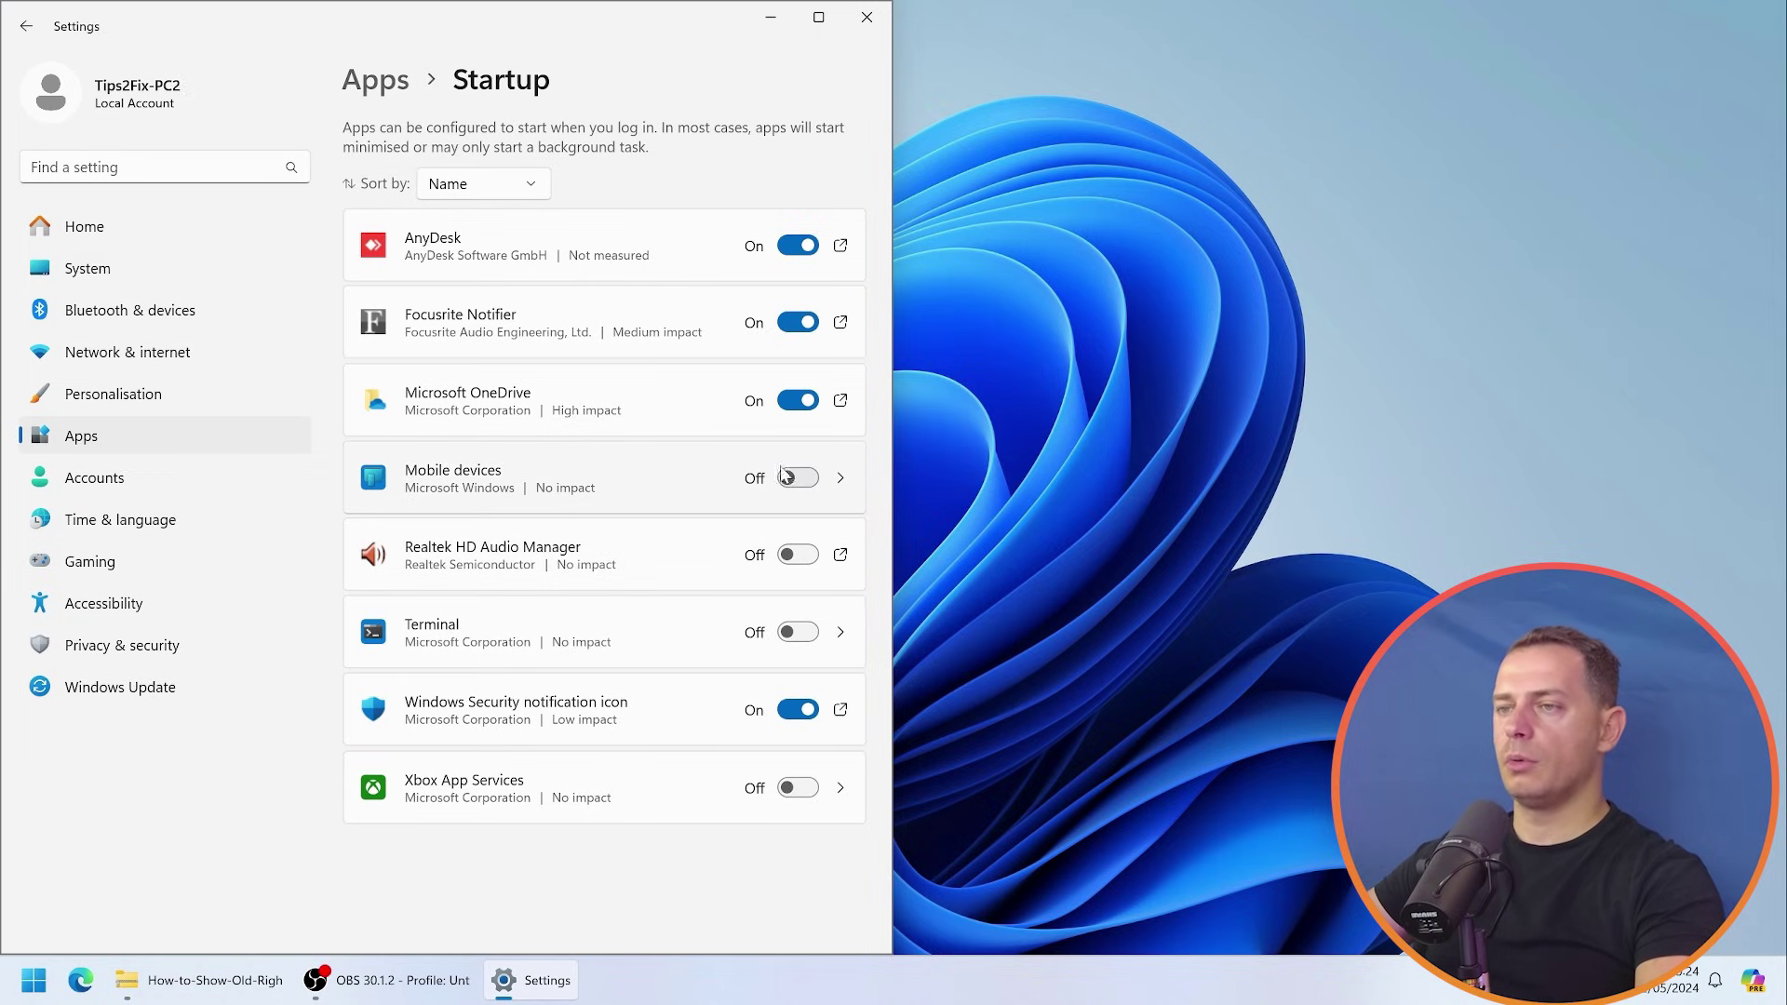
click(784, 400)
click(800, 474)
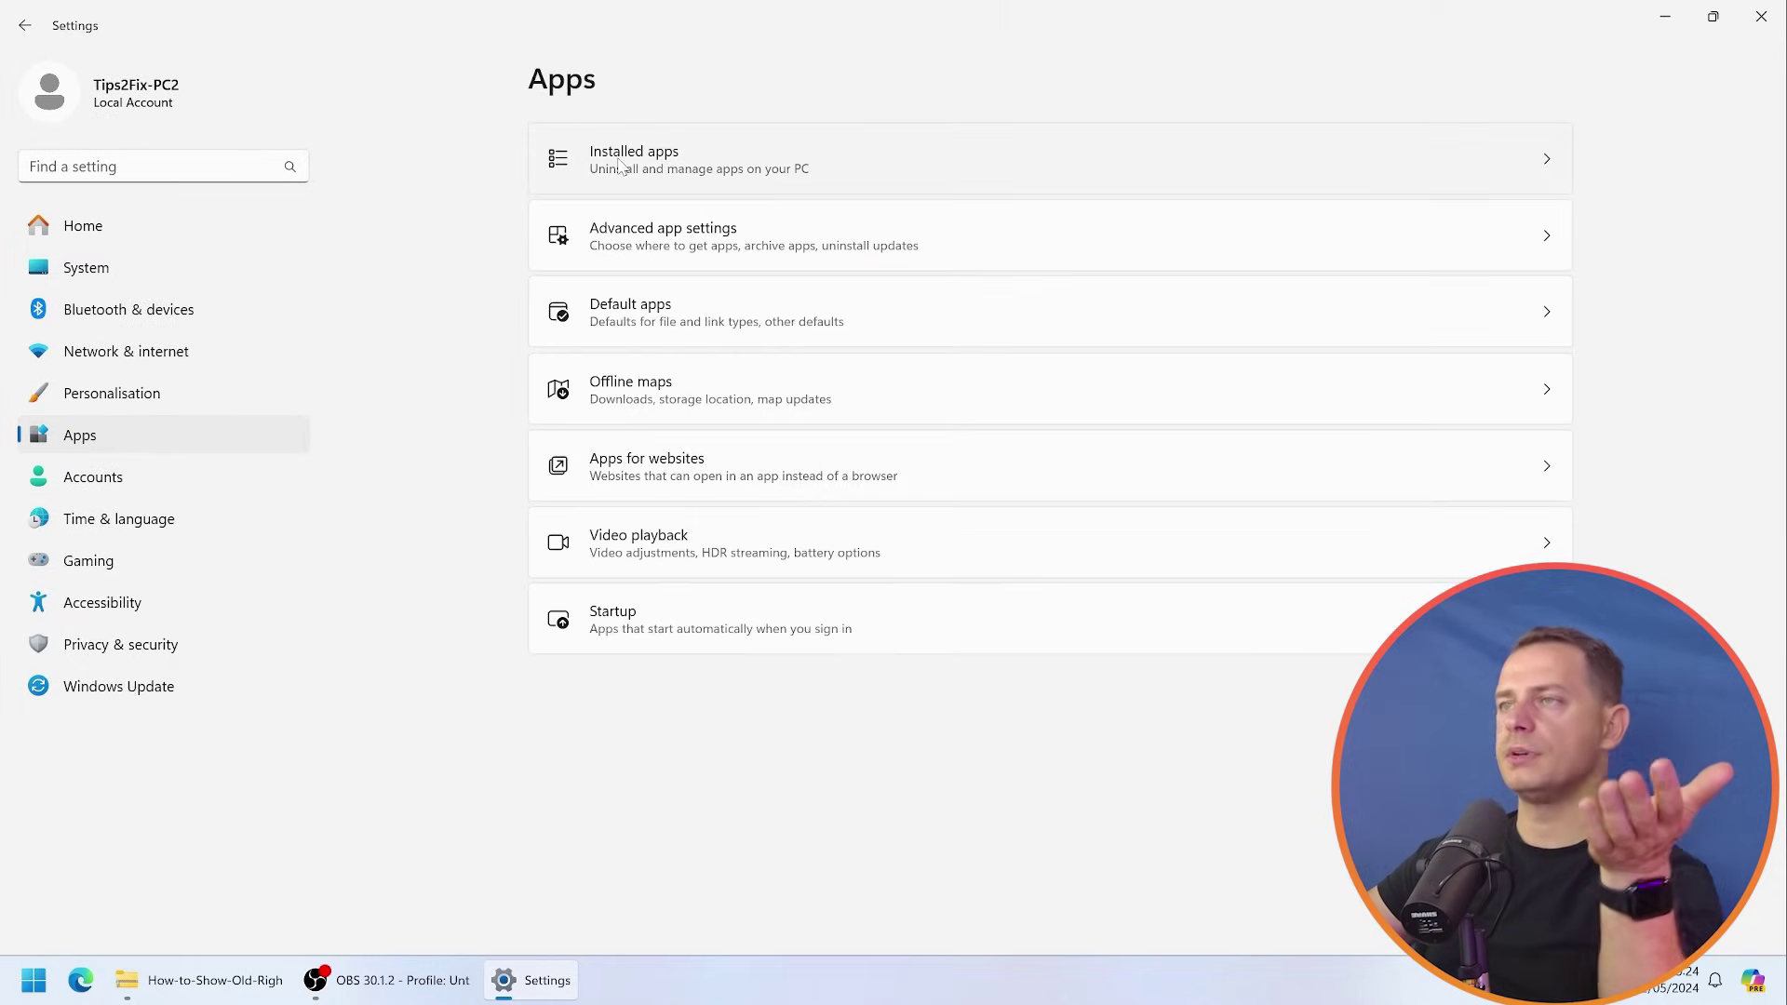
- Find TikTok LIVE Studio among the installed apps, uninstall it and finish its uninstall wizard
click(624, 164)
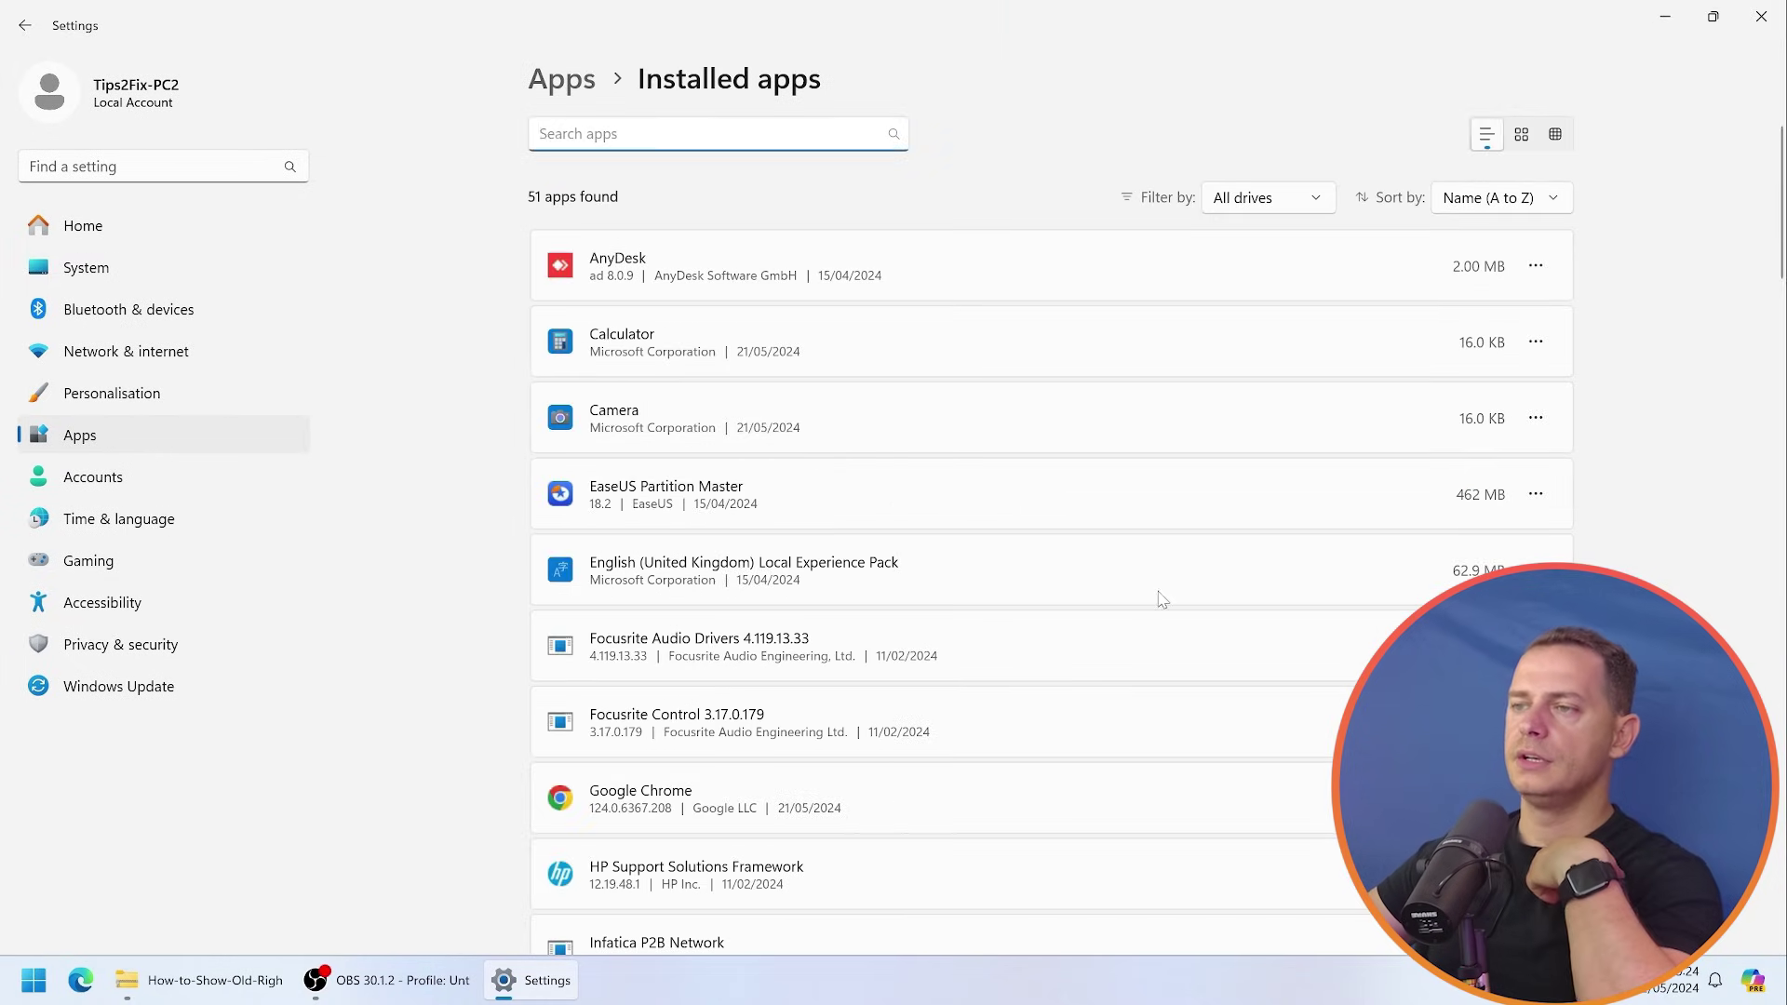
scroll(1155, 598, down, 10)
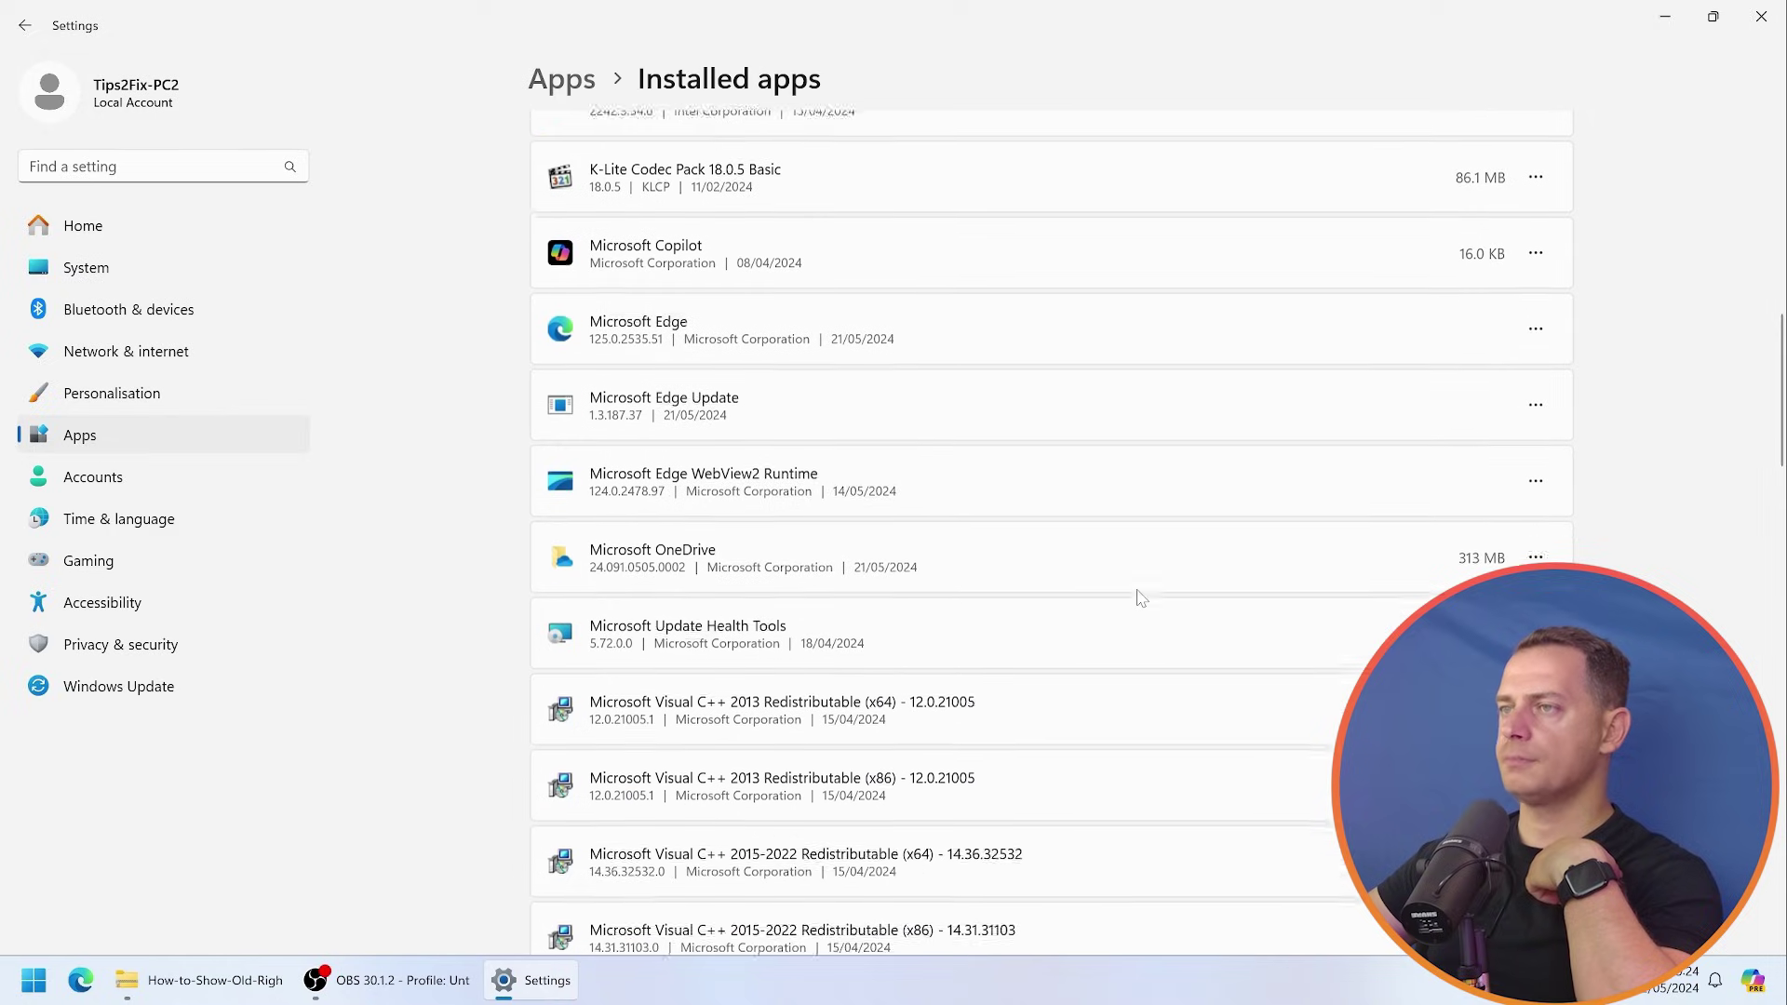
scroll(1141, 596, down, 7)
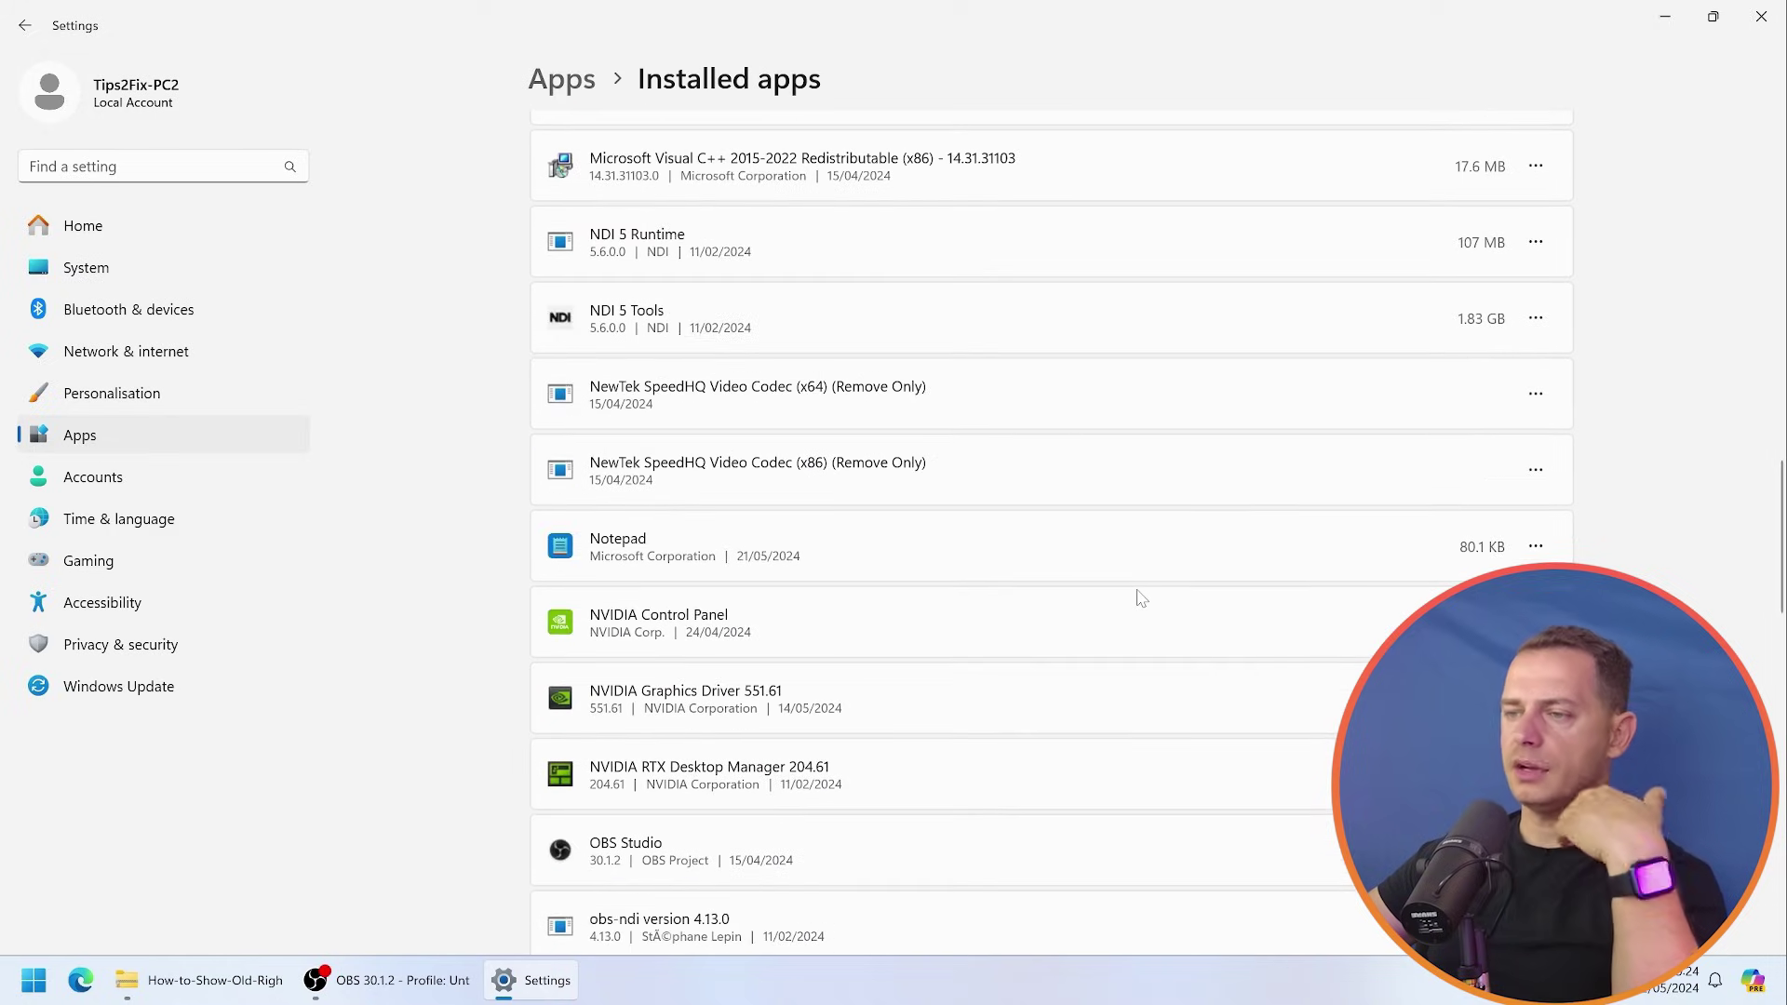
scroll(1141, 596, down, 3)
scroll(1141, 597, down, 4)
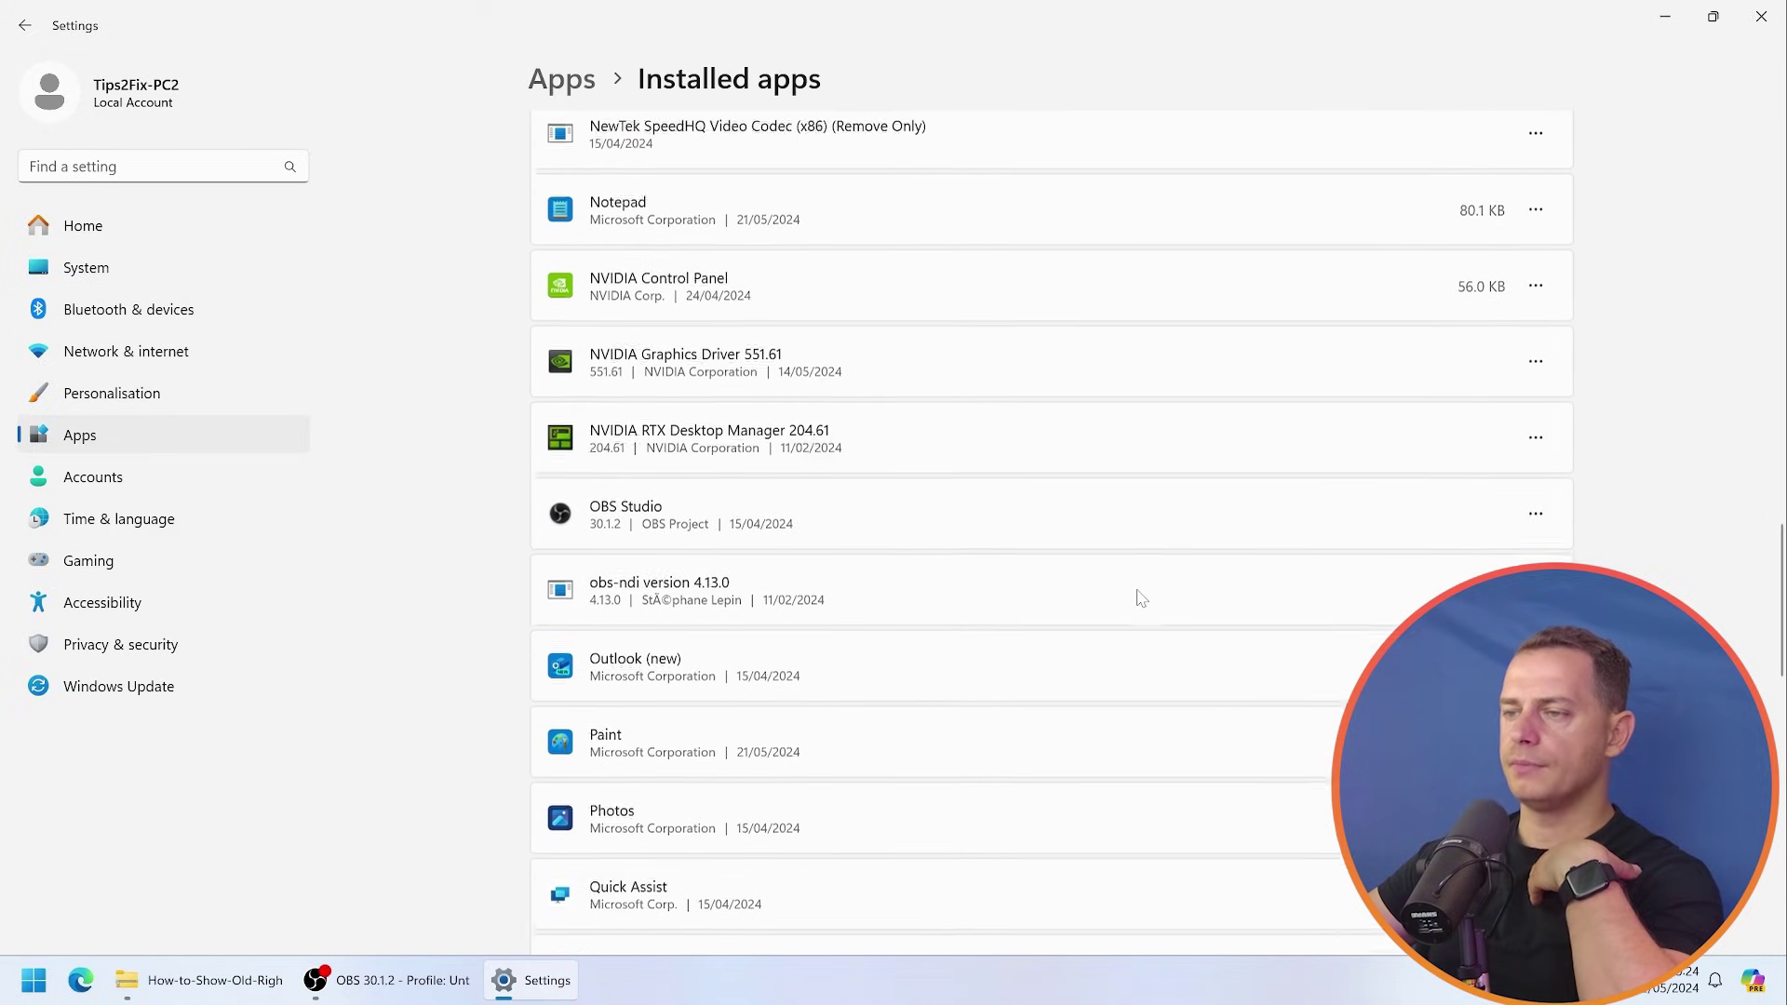
scroll(1142, 597, down, 6)
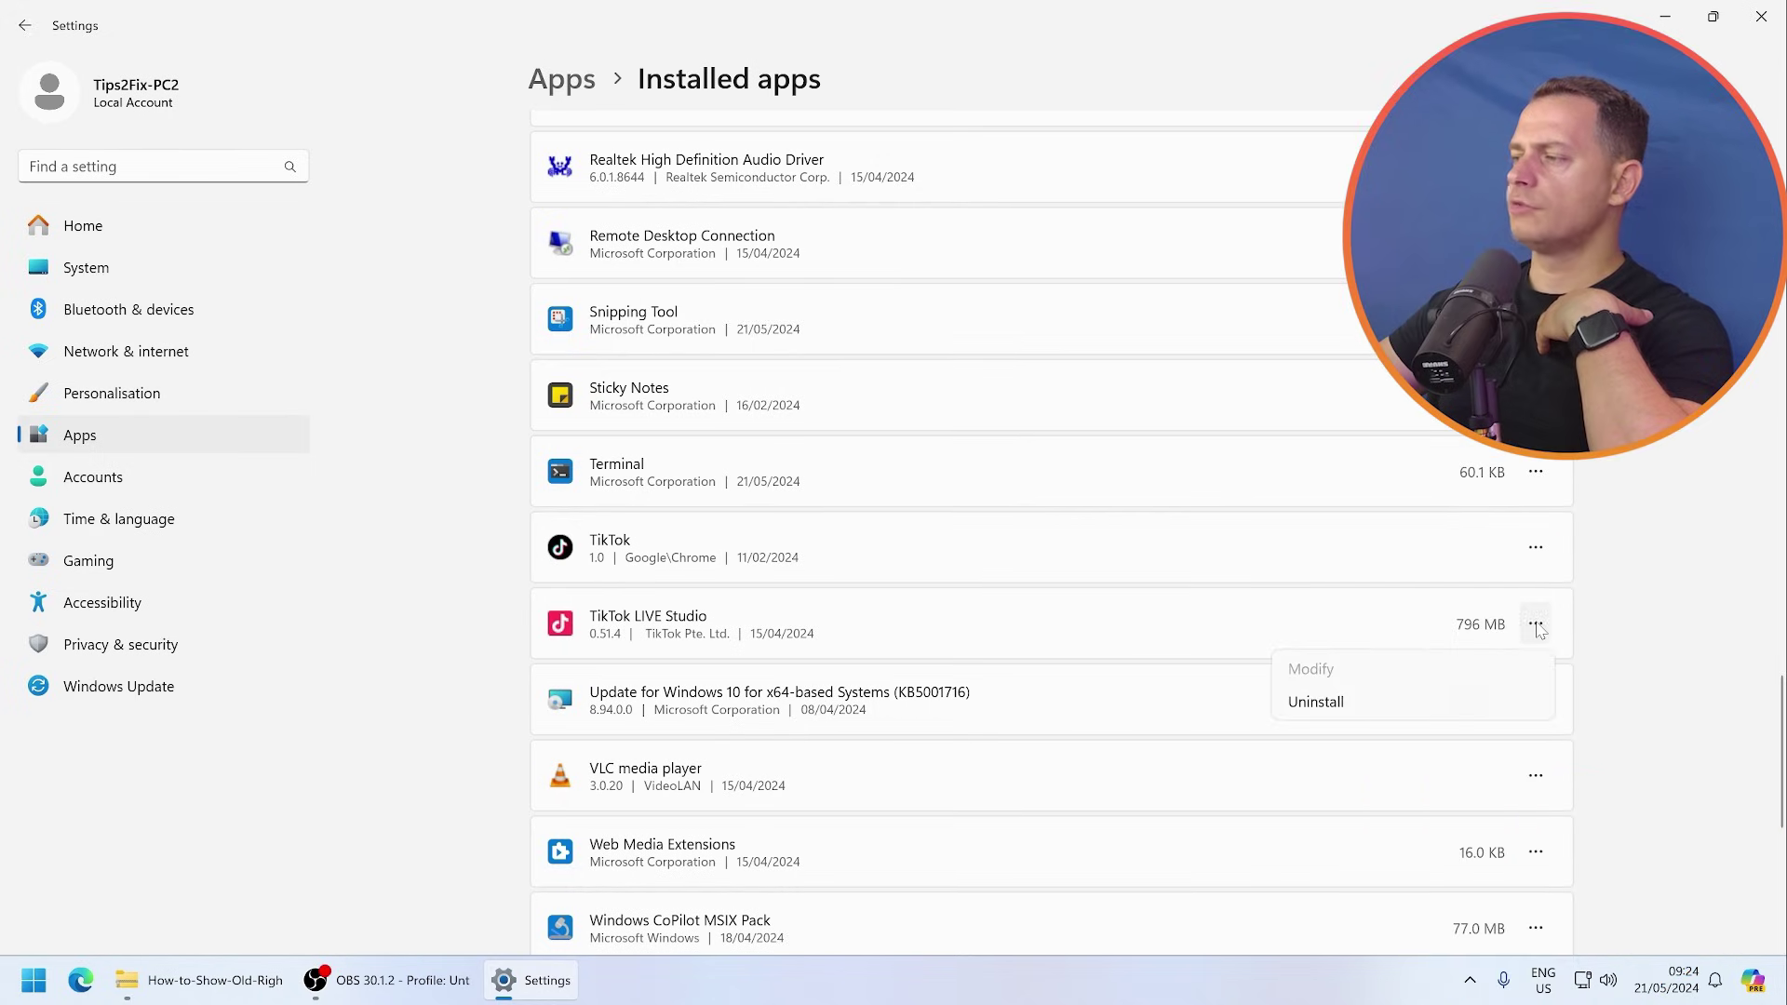
click(1313, 703)
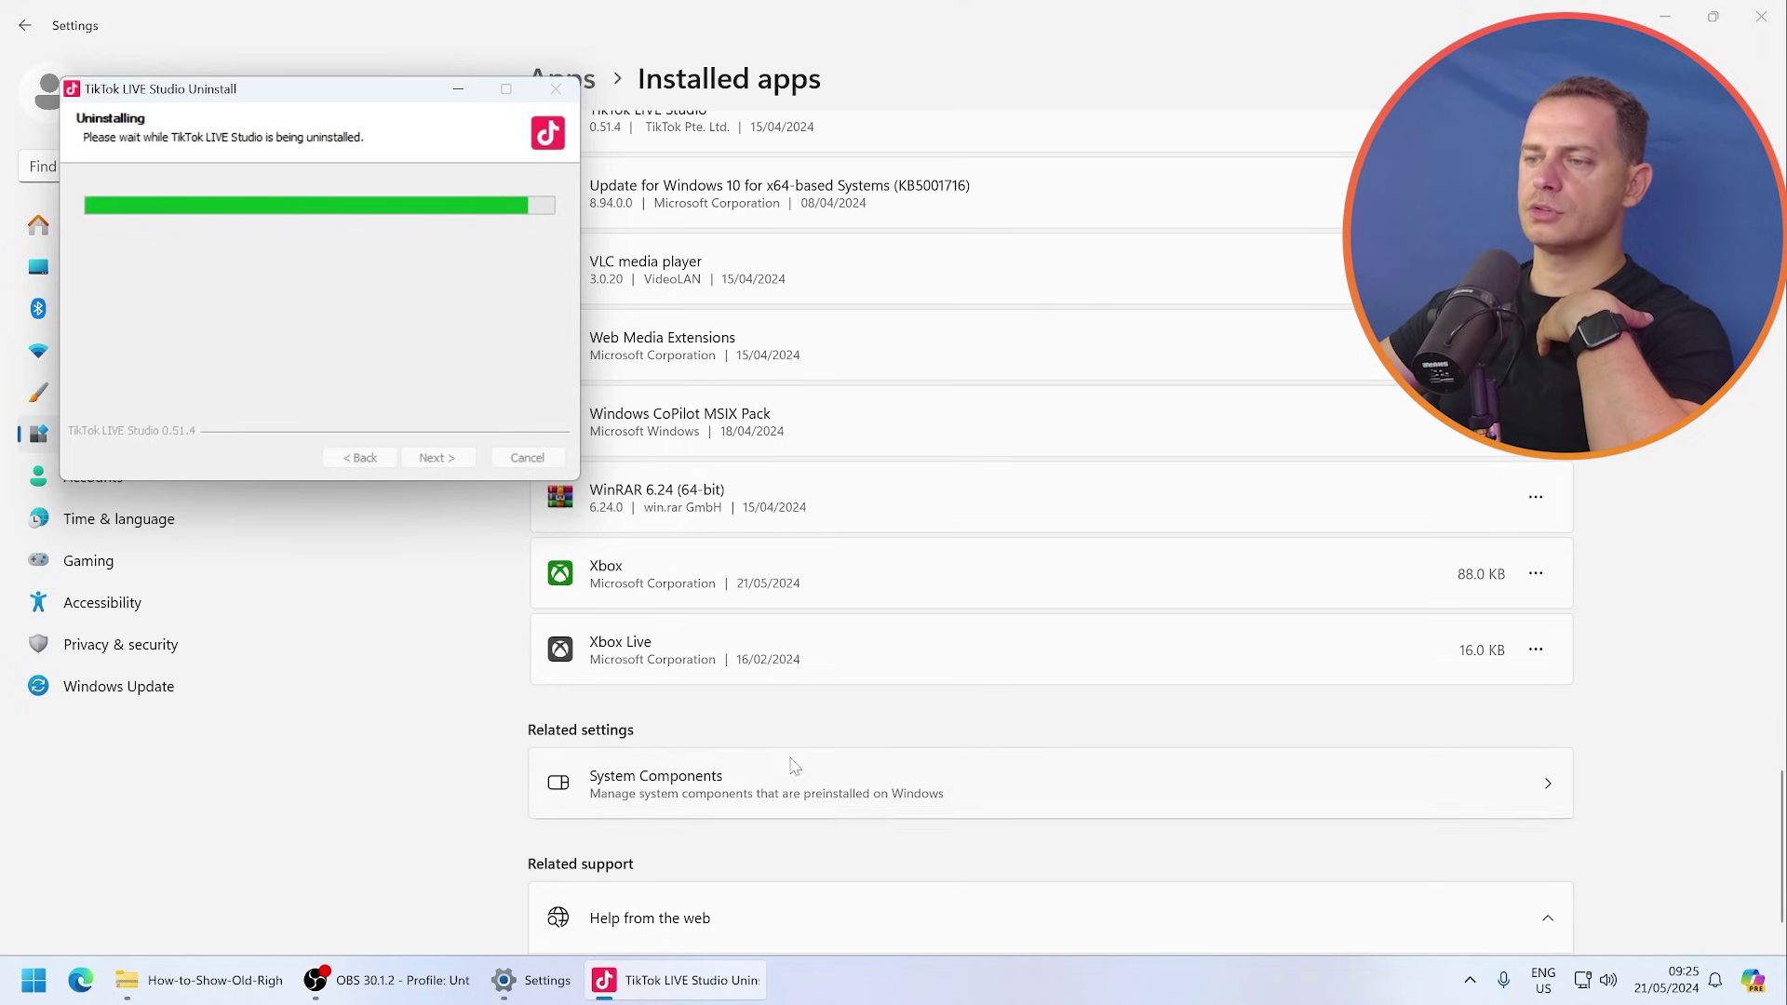
scroll(533, 703, up, 1)
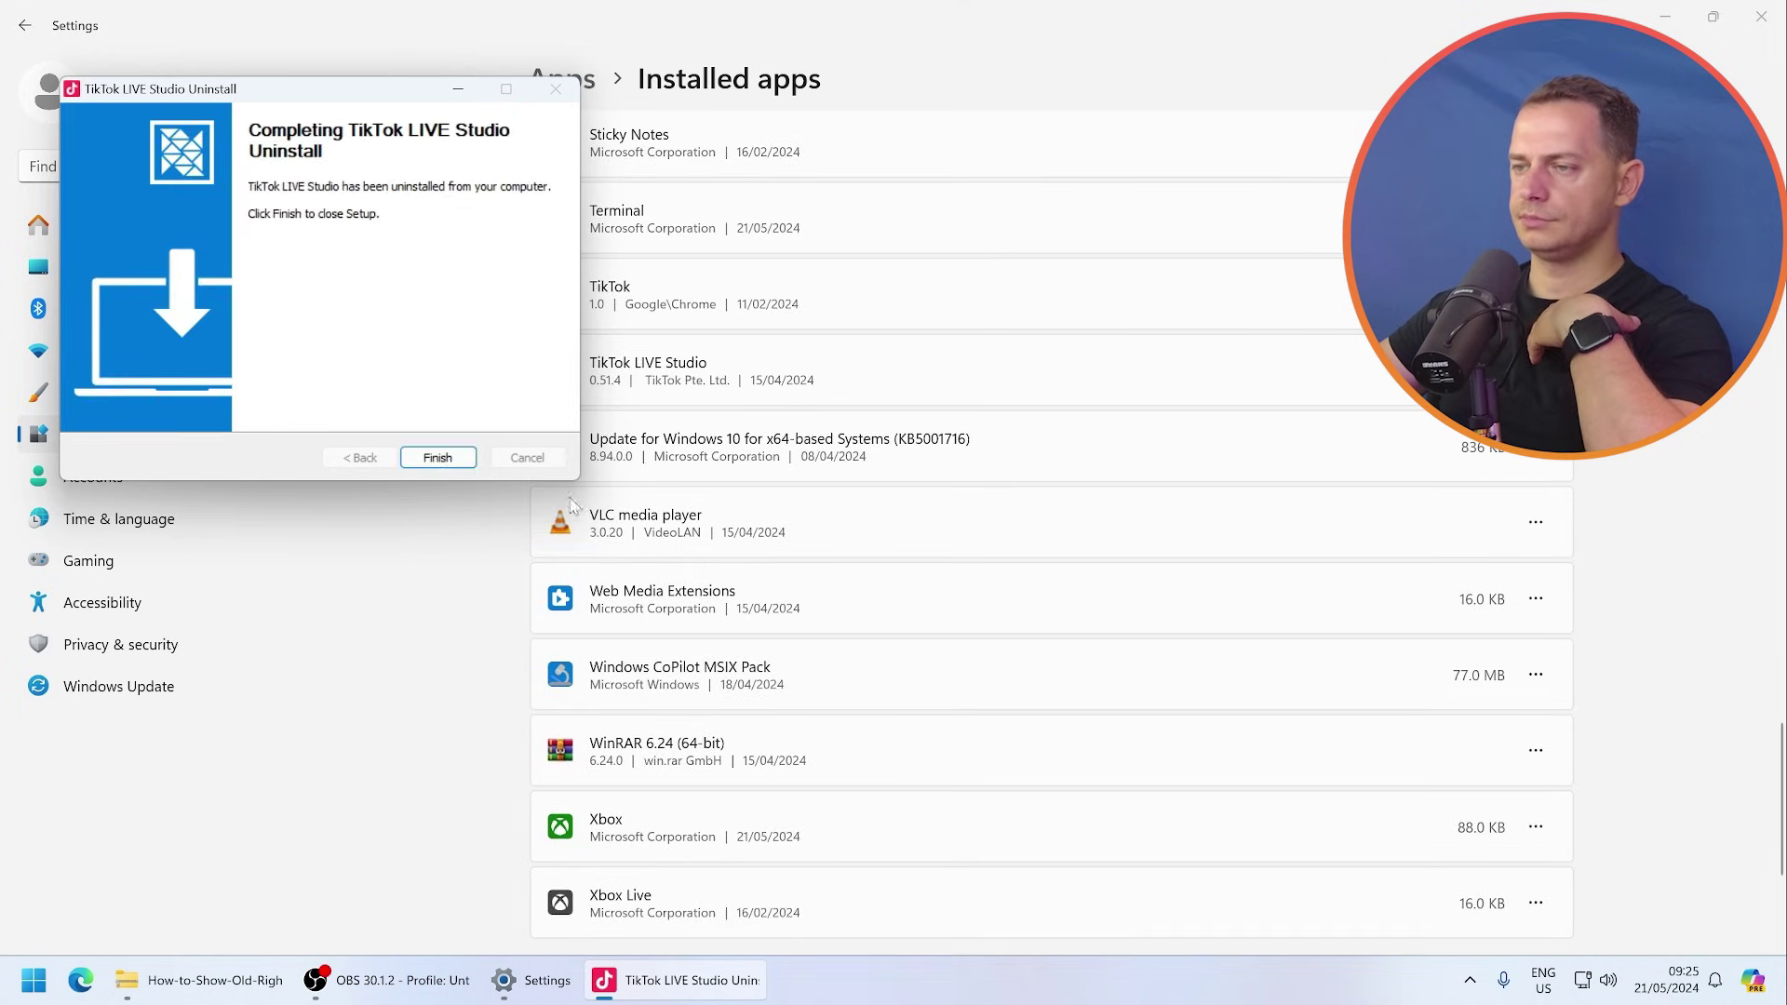
key(Return)
- Uninstall the Xbox app from the installed apps list and confirm the removal
scroll(917, 738, down, 4)
click(1536, 489)
click(1366, 596)
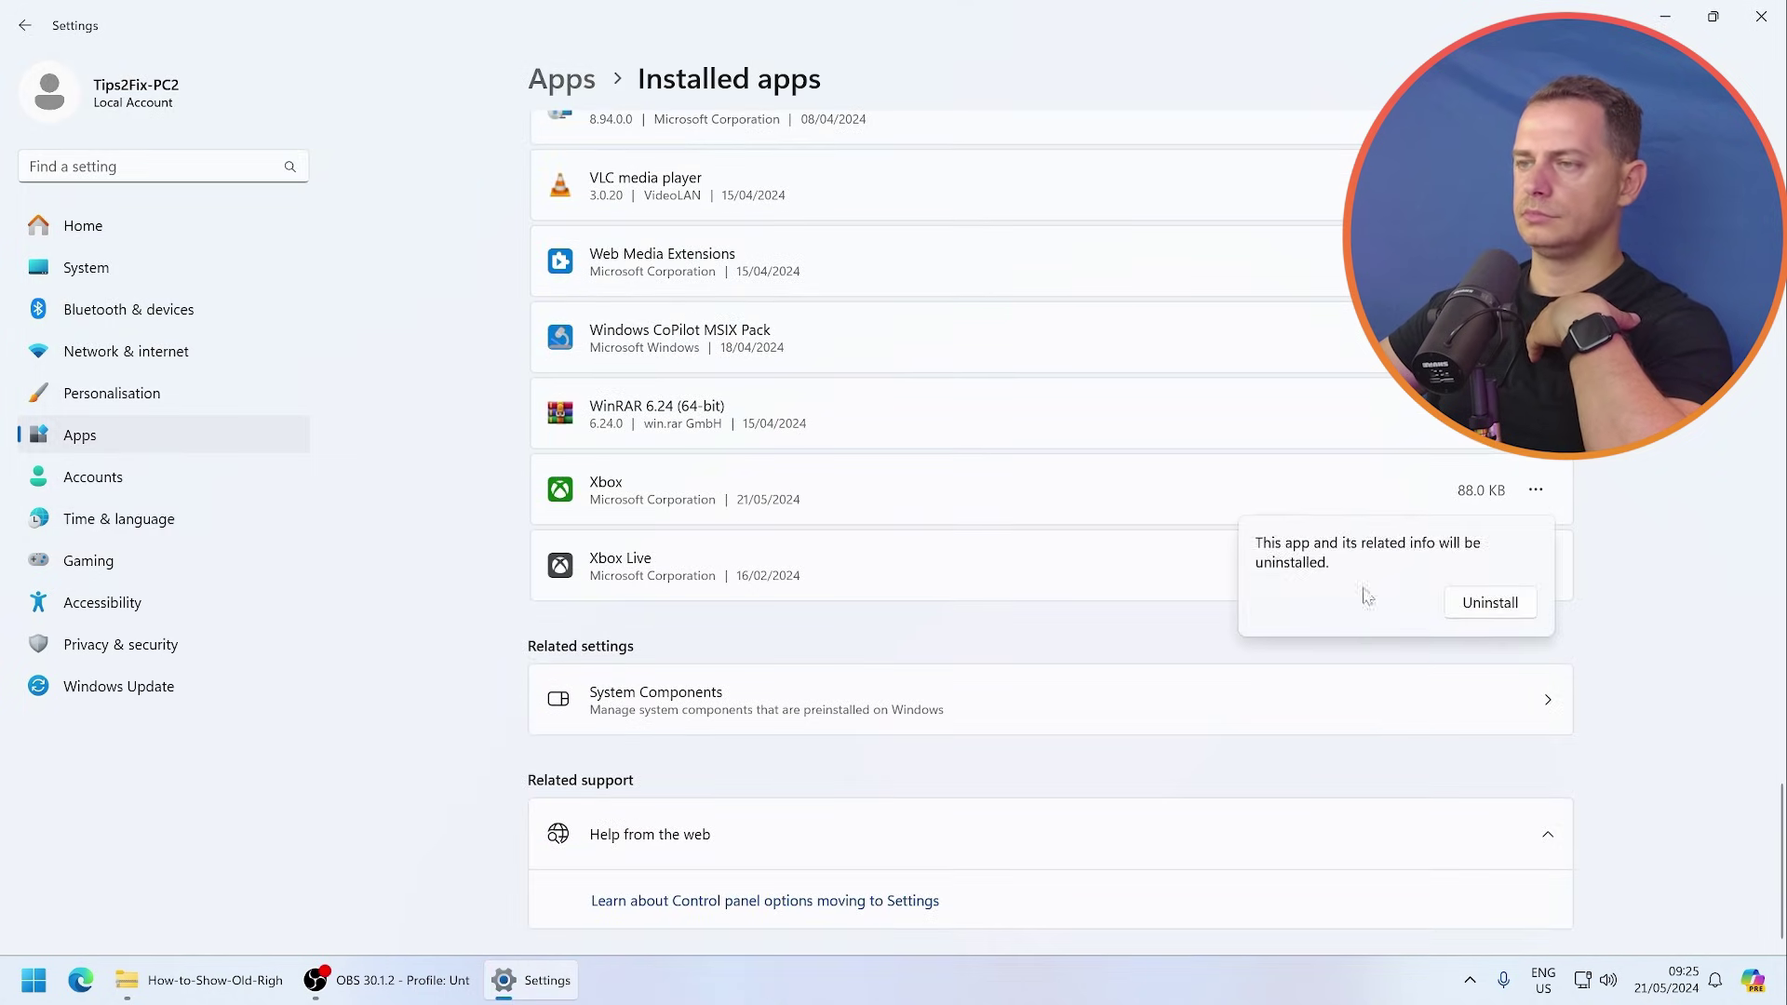
click(1490, 603)
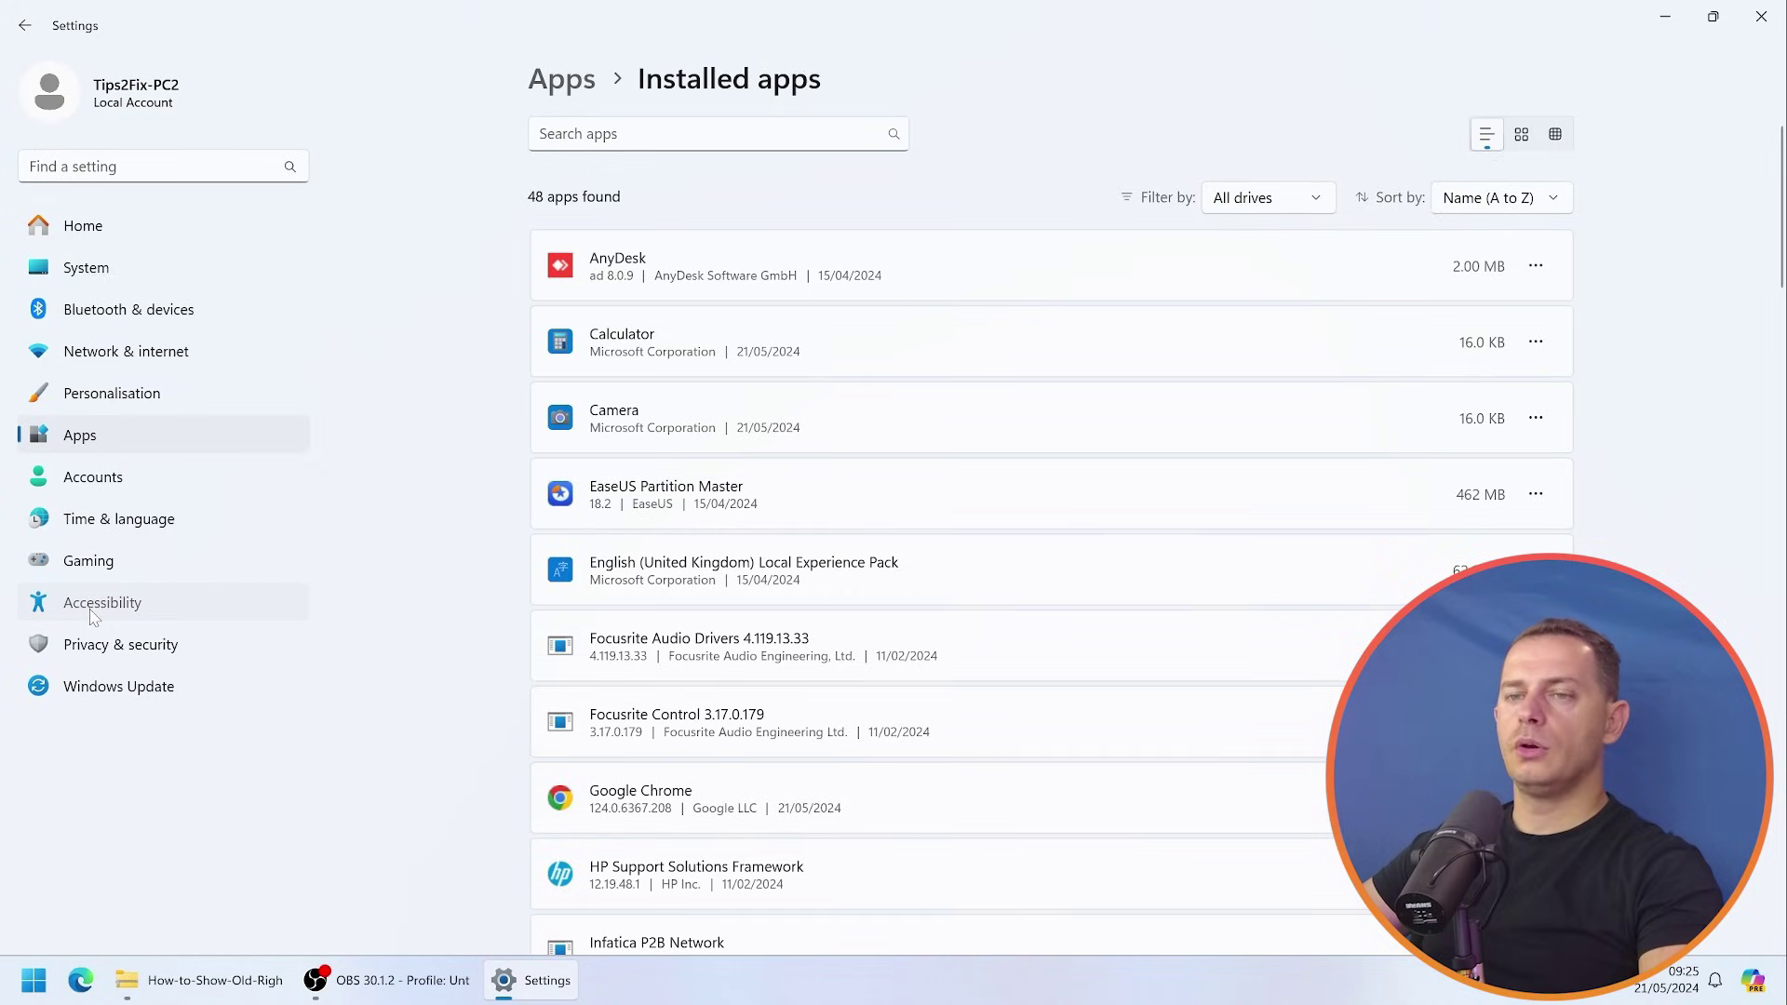
- Turn off Transparency effects in the Accessibility visual effects settings, toggling it in a smaller window to compare the look
click(96, 605)
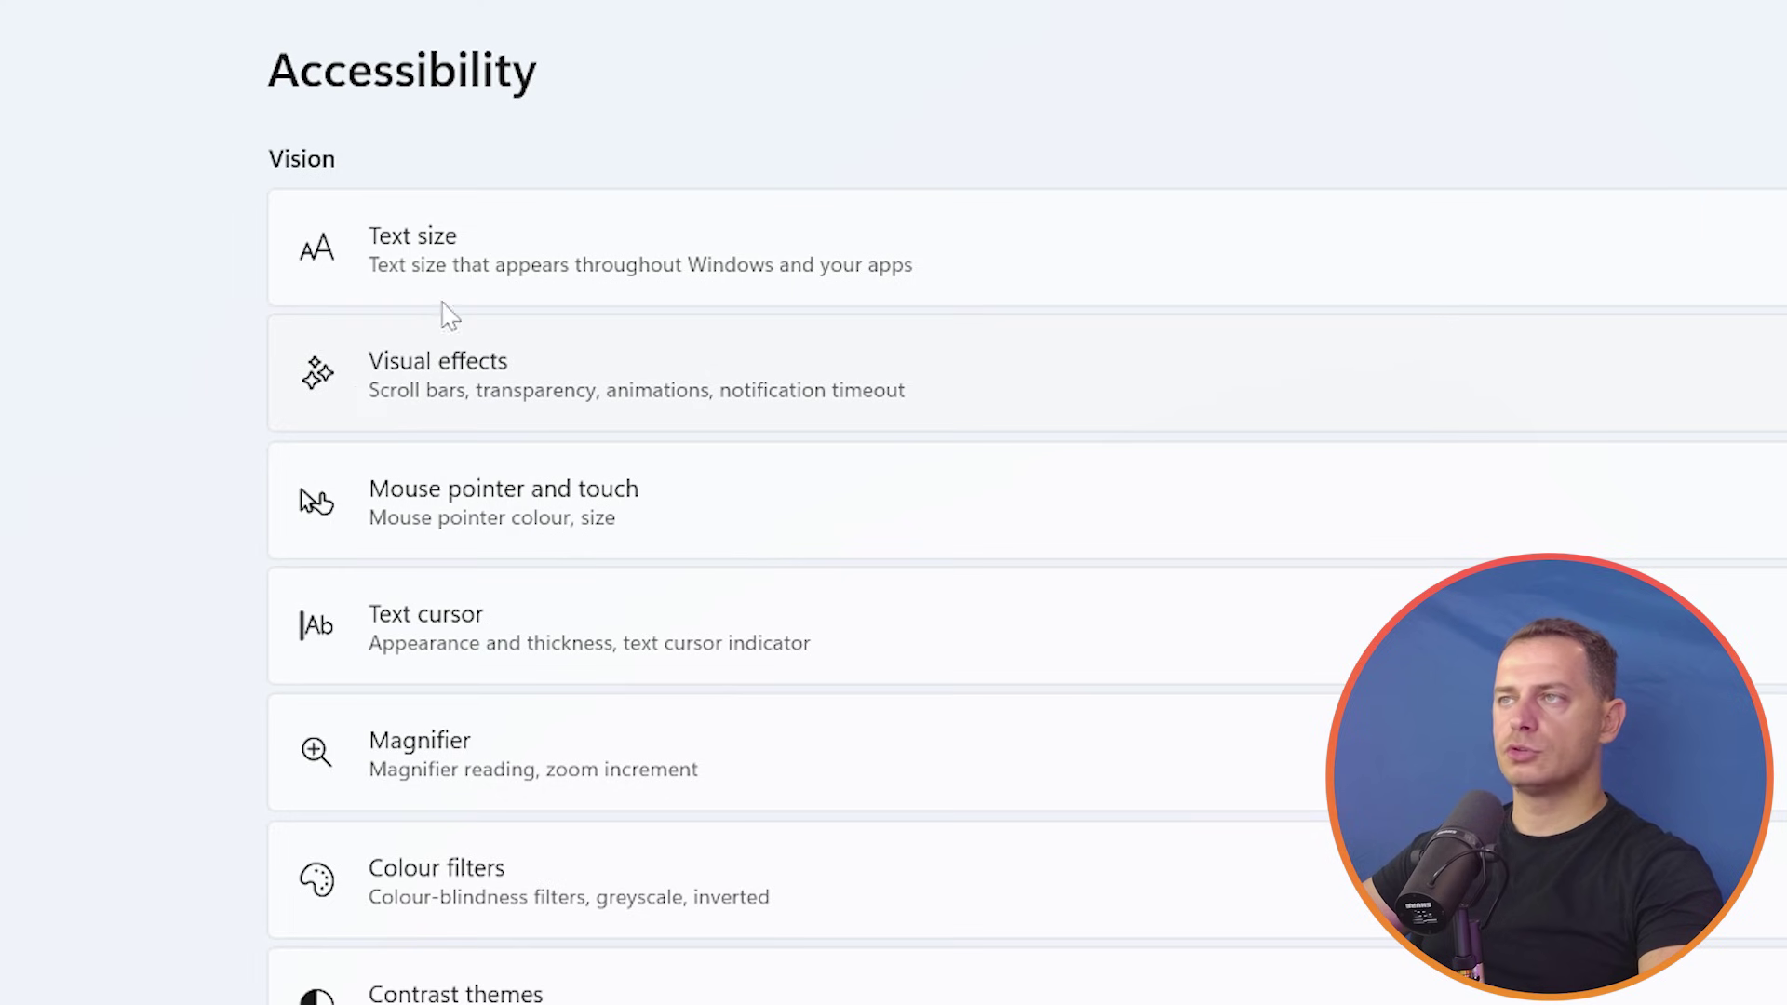
click(601, 391)
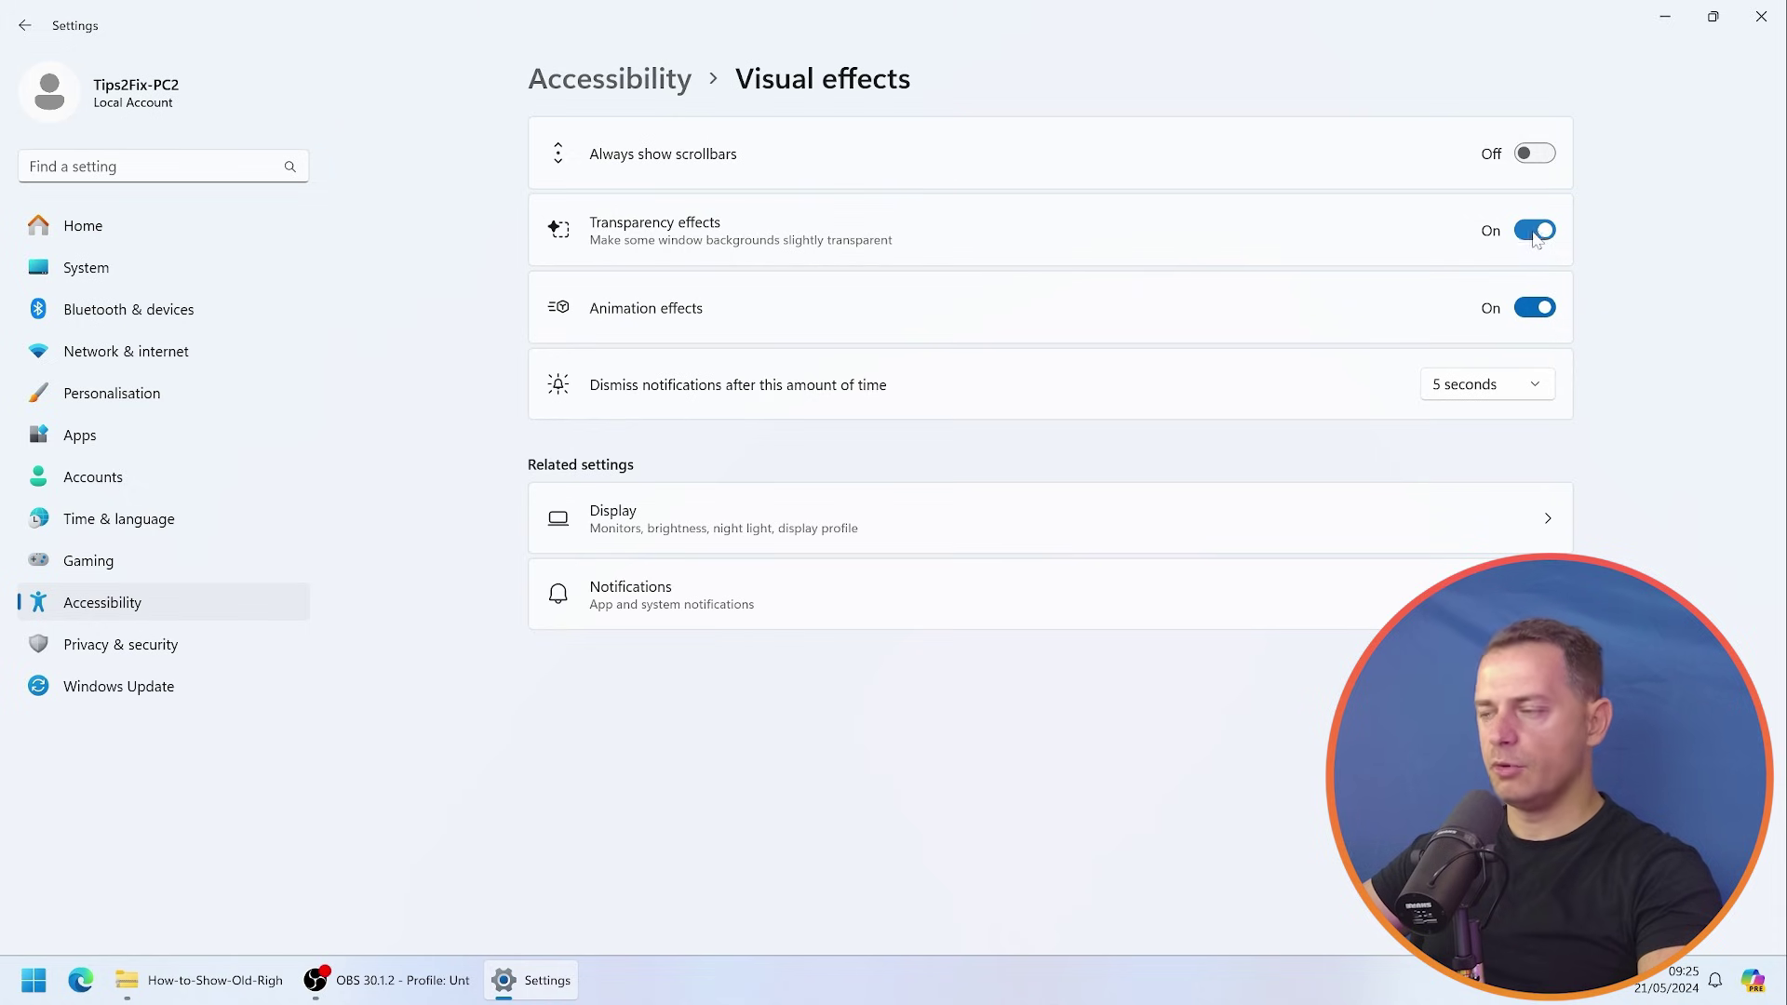
click(1534, 231)
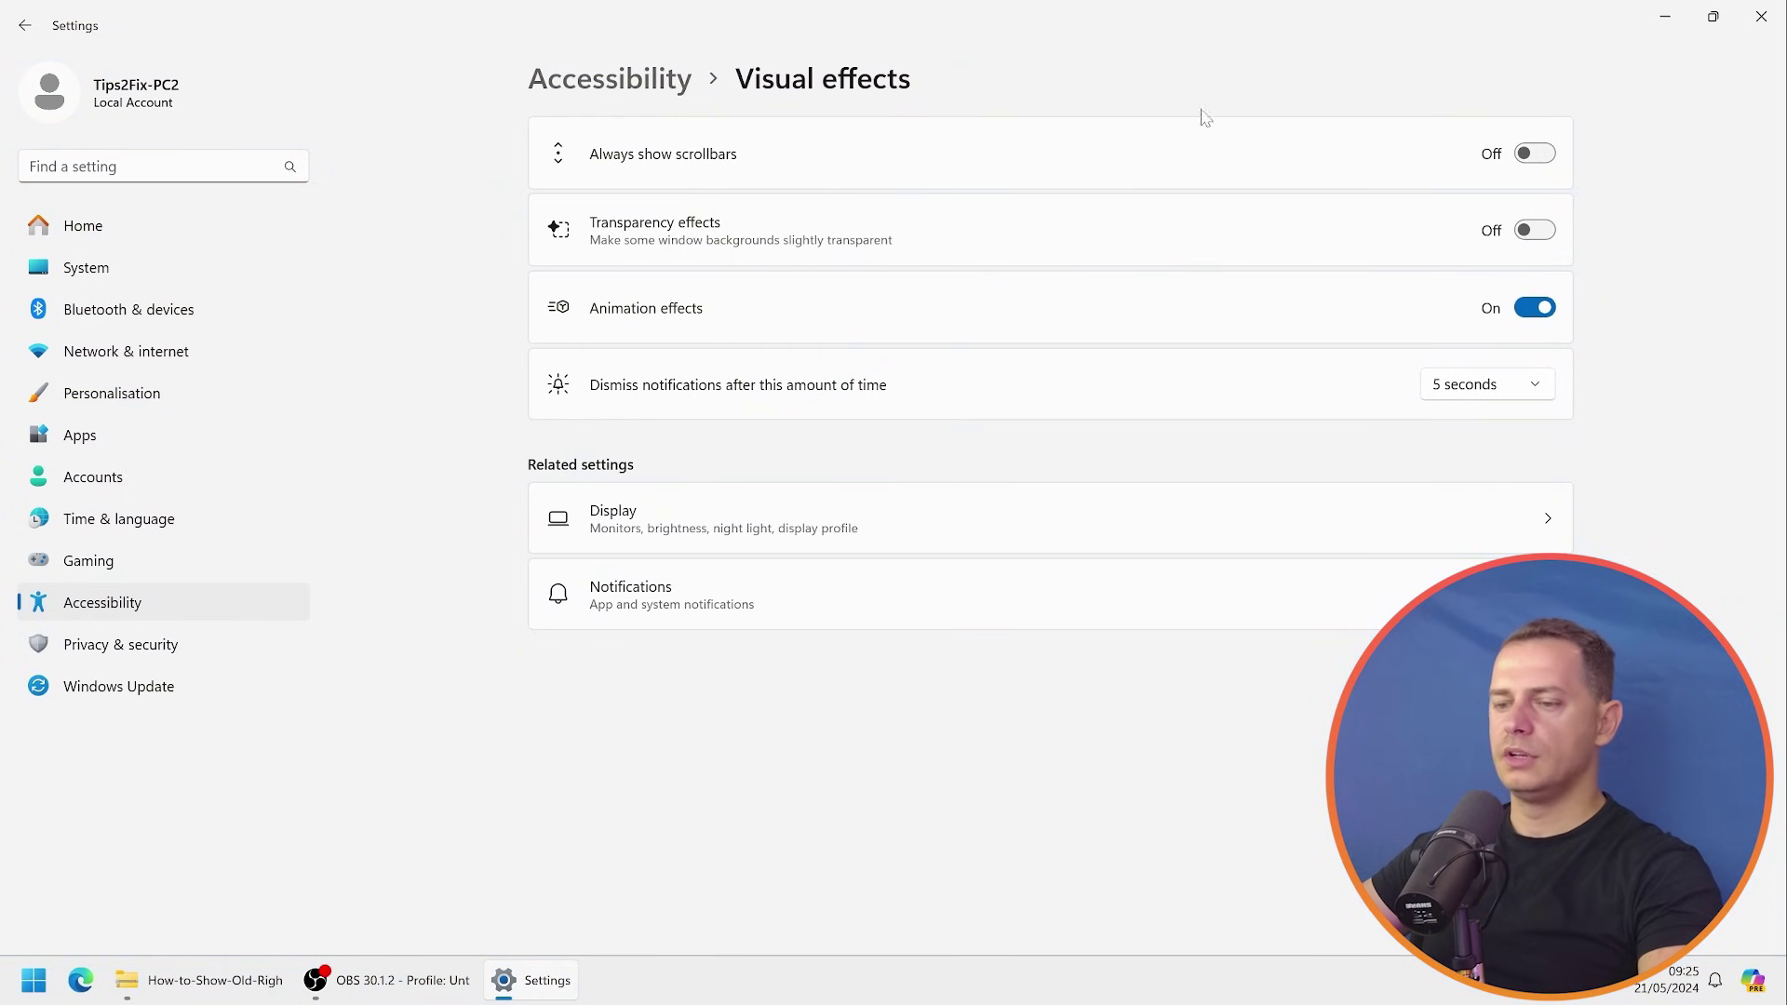
drag(1085, 7, 900, 55)
click(1404, 268)
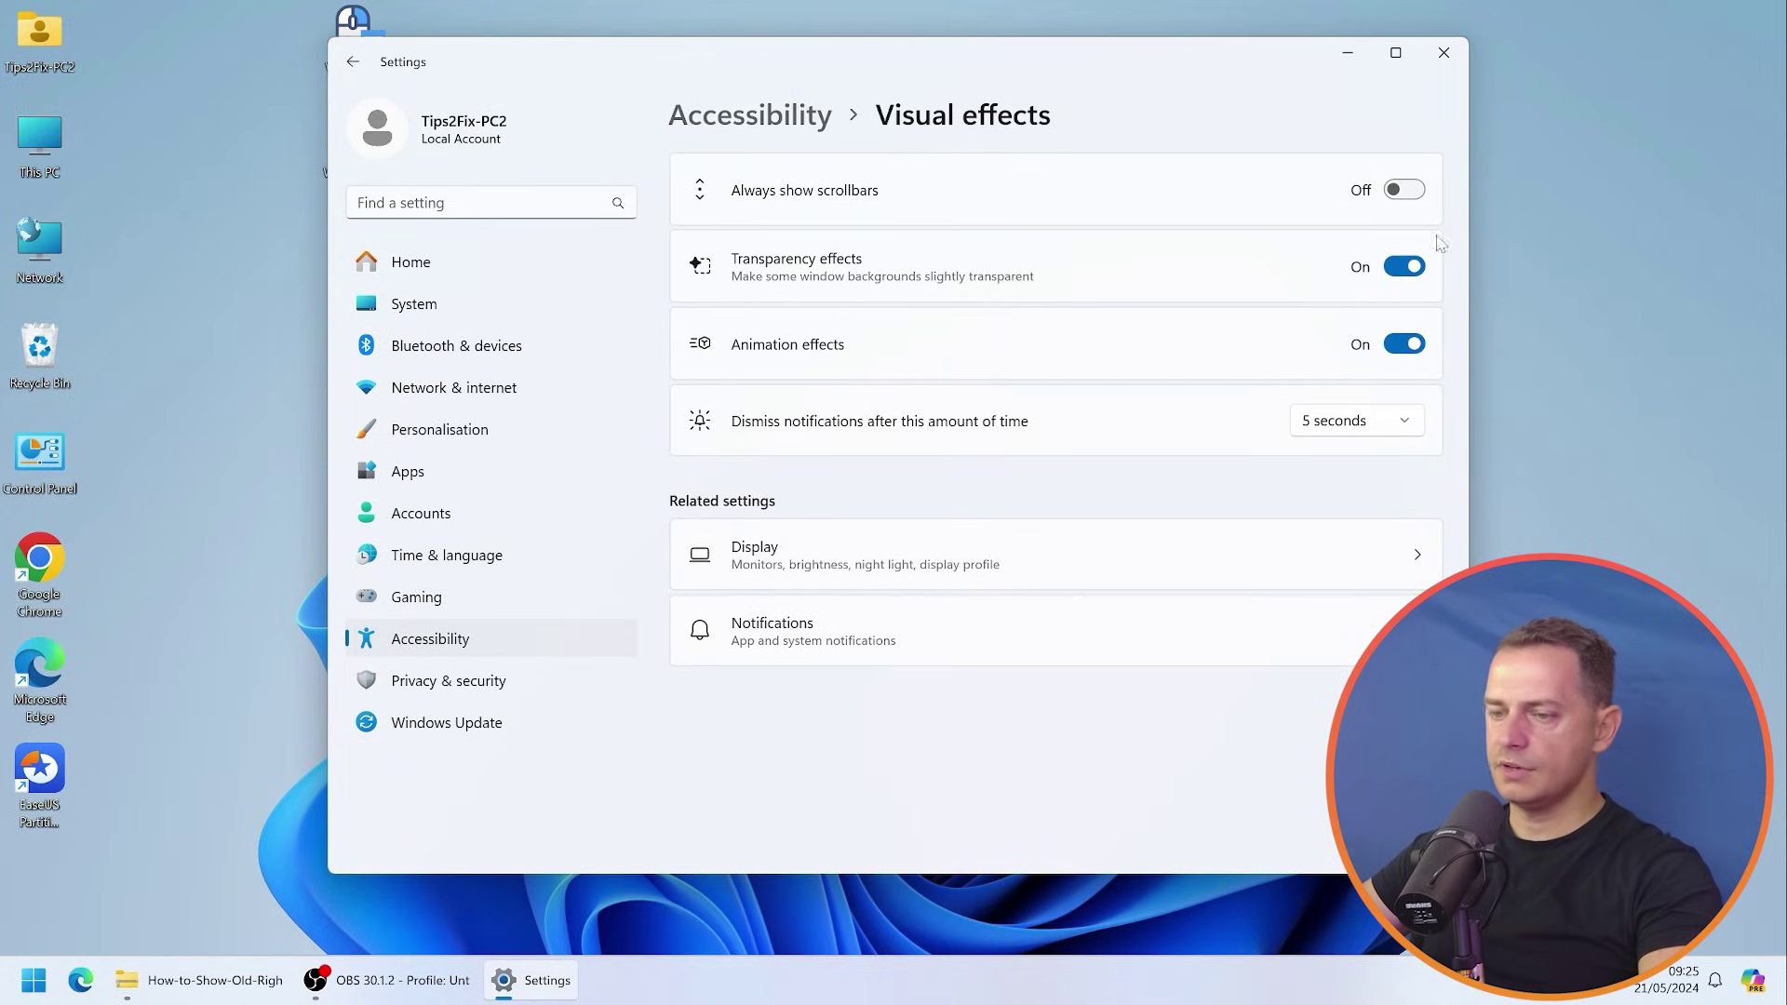
click(1412, 268)
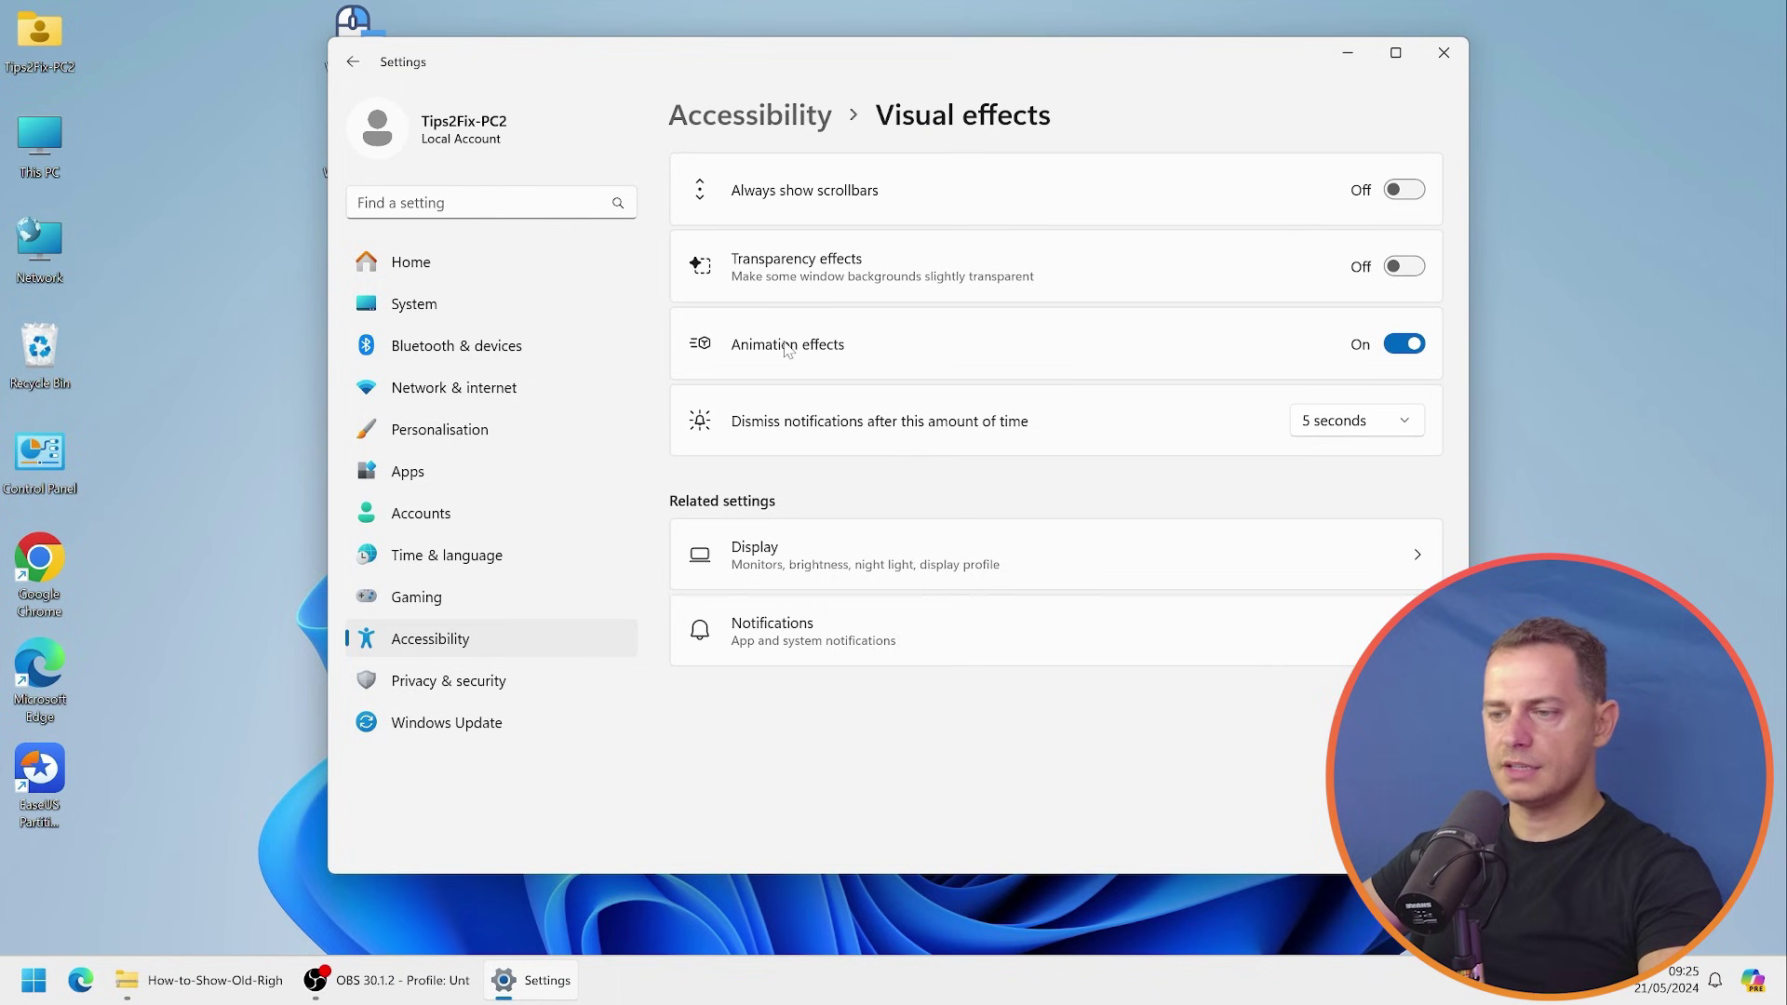
- Minimise and restore the Settings window several times to check how its window animation looks
click(1347, 52)
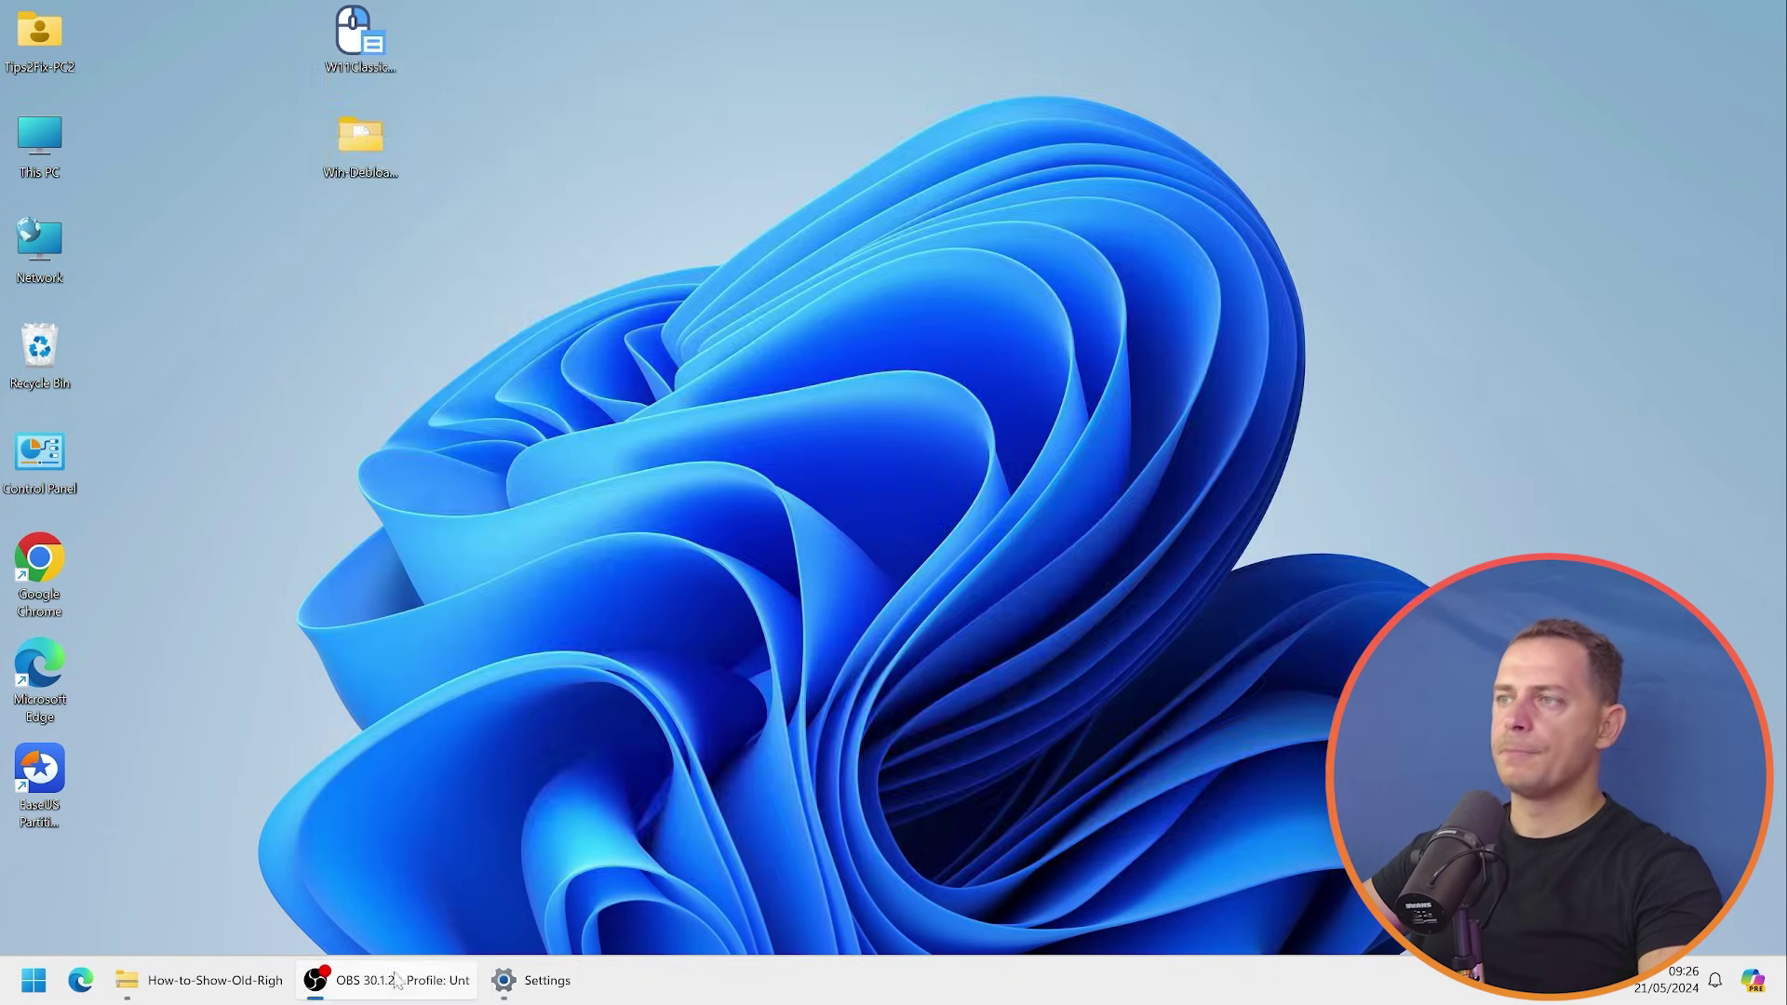
click(521, 980)
click(1346, 52)
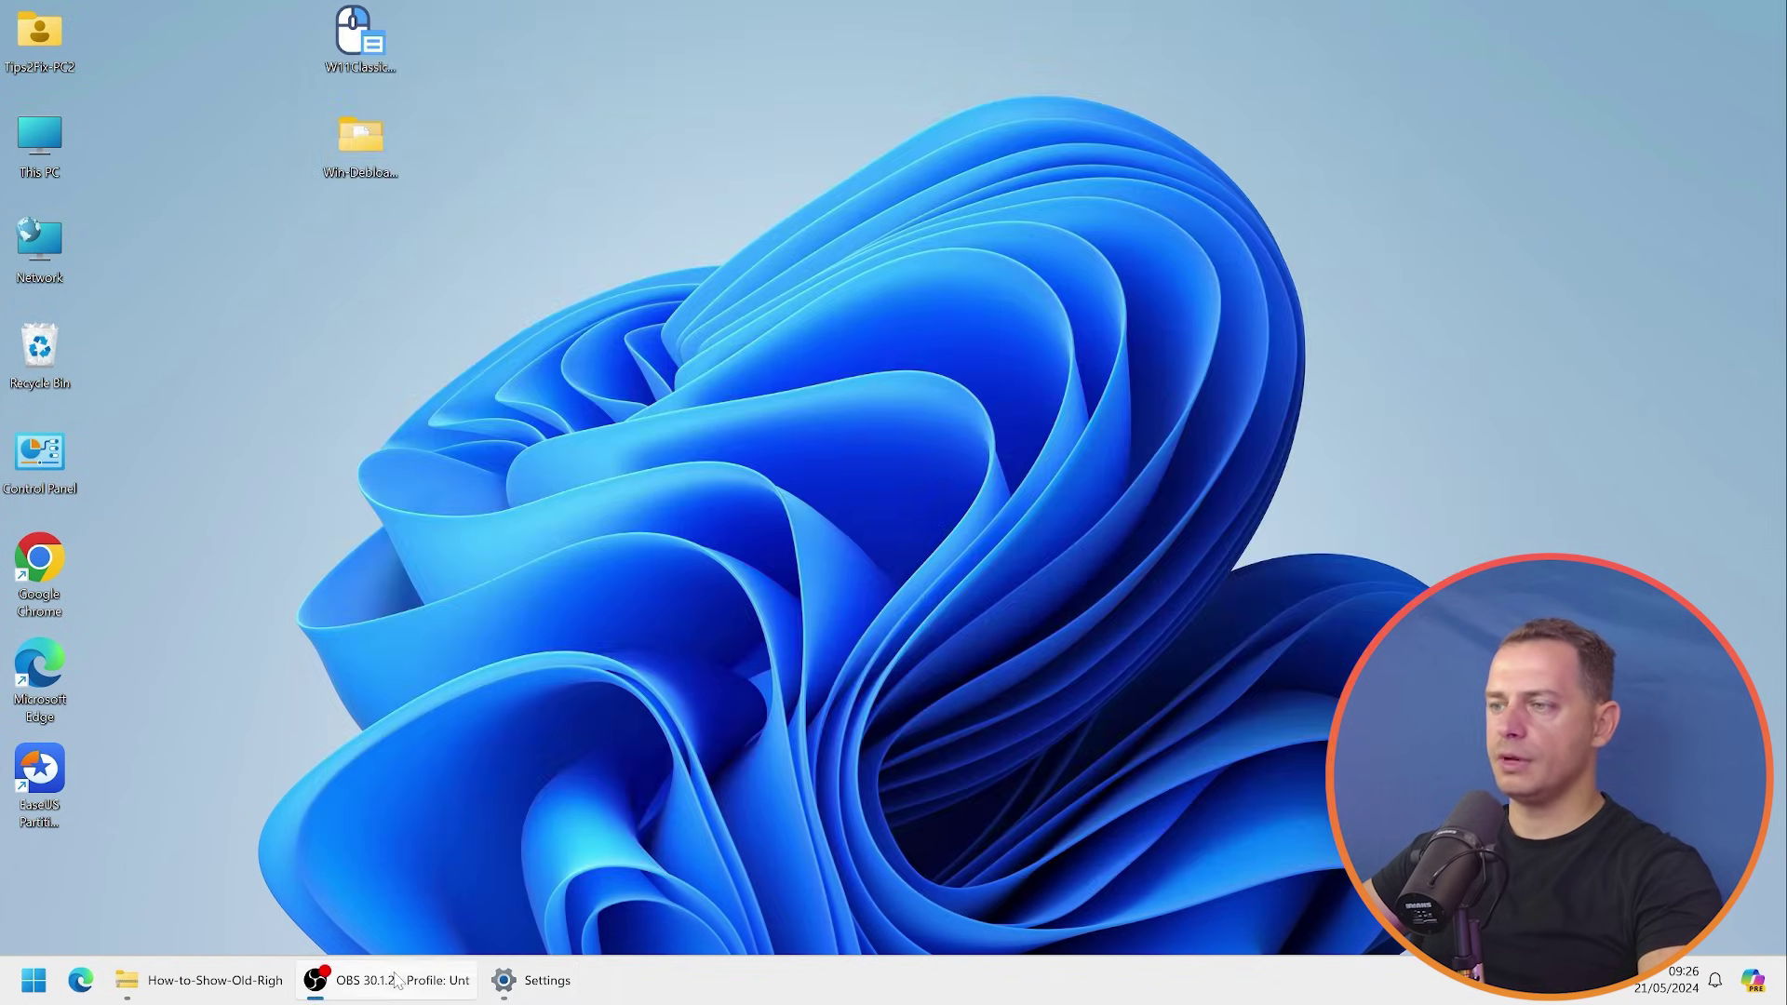
click(521, 980)
click(559, 982)
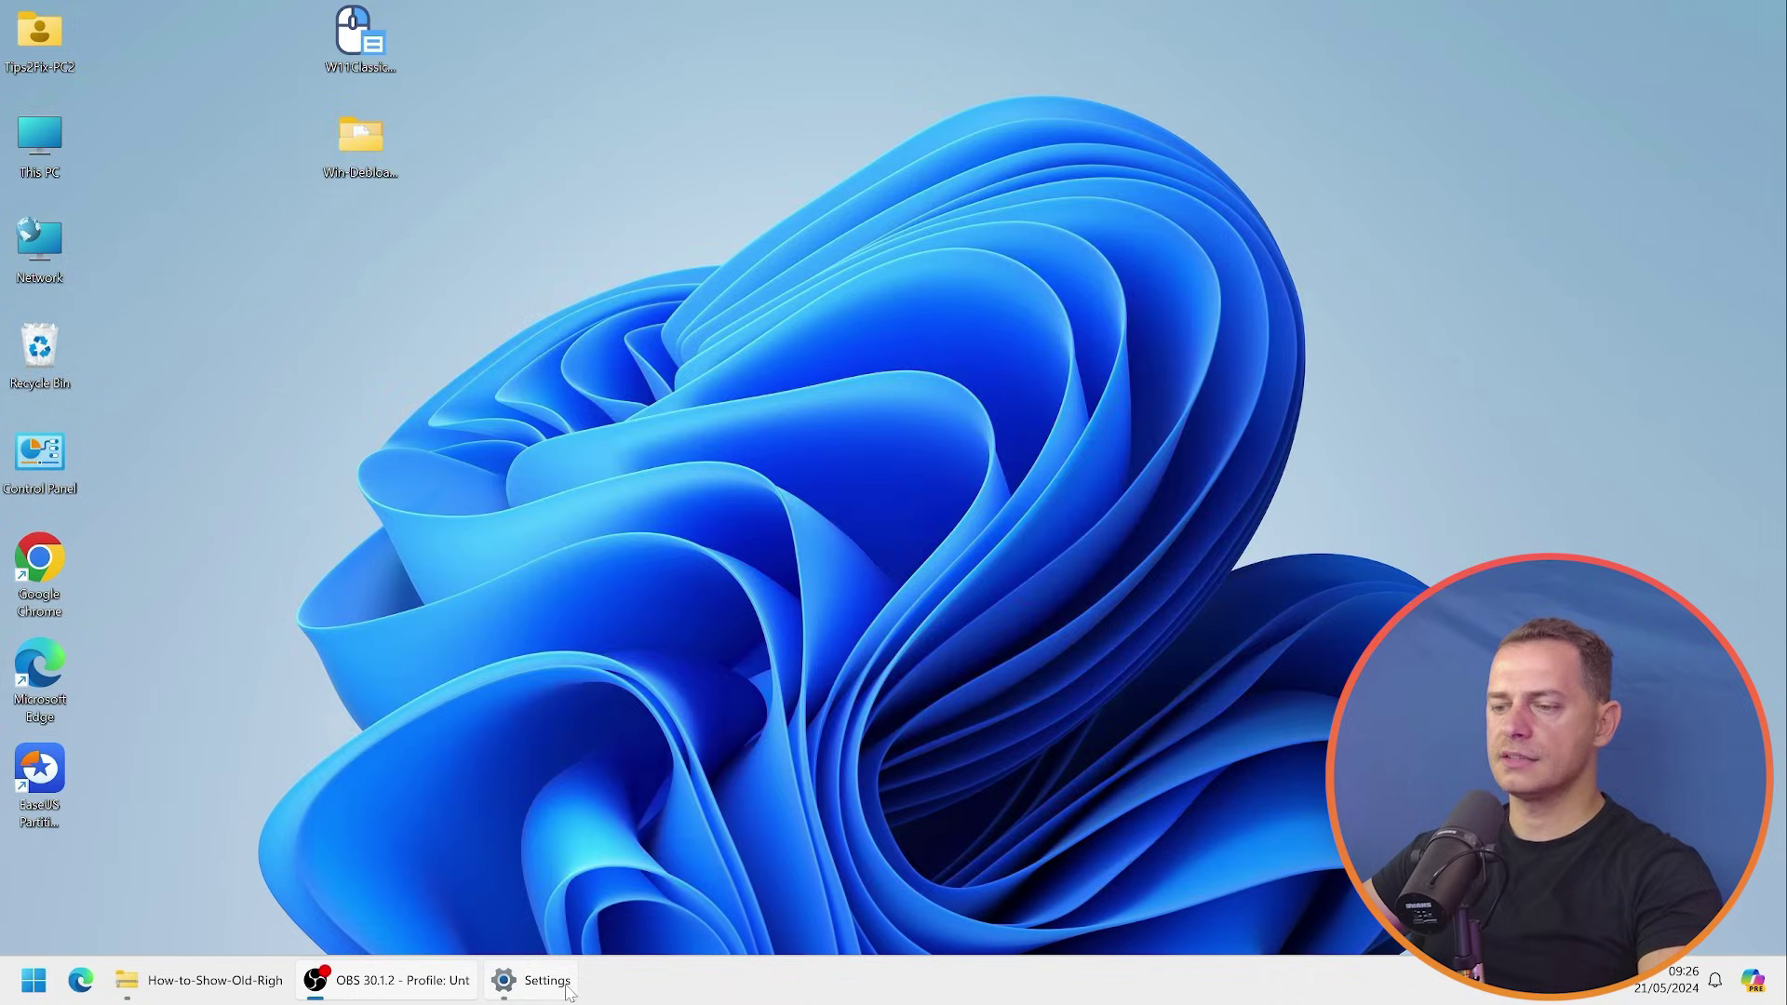
click(558, 982)
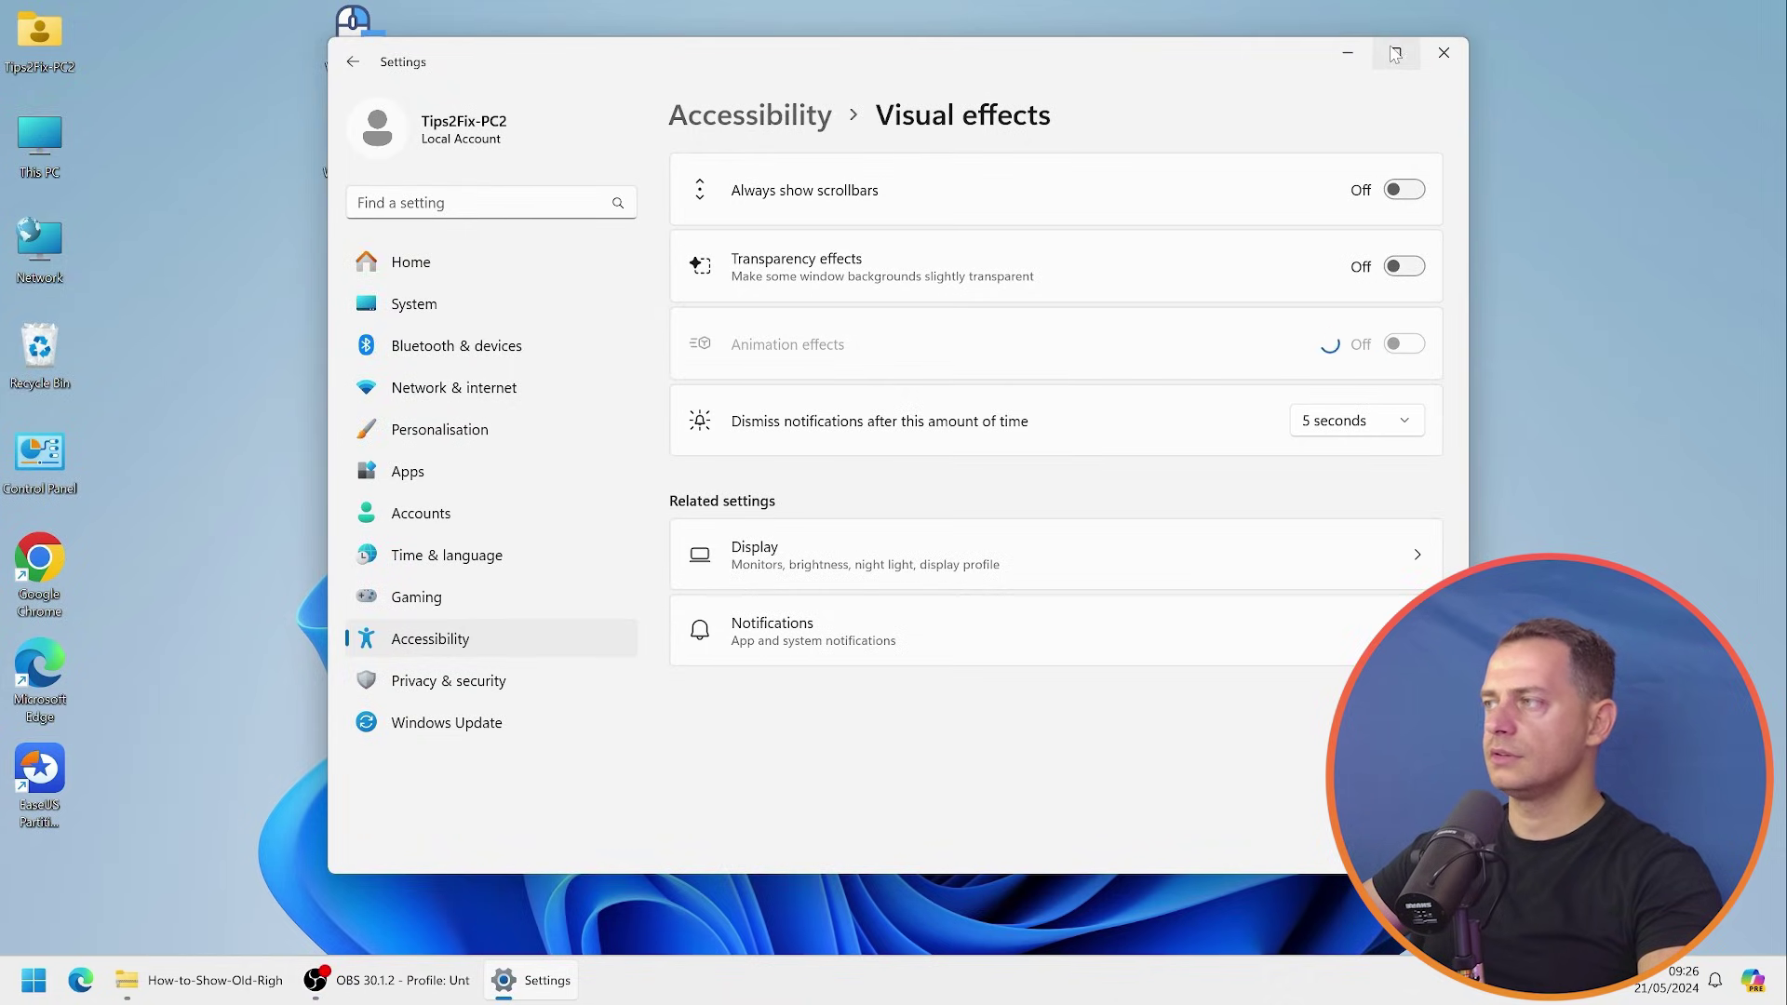
- Turn off Animation effects and compare by repeatedly minimising and restoring the Settings window
click(1347, 52)
click(561, 988)
click(559, 989)
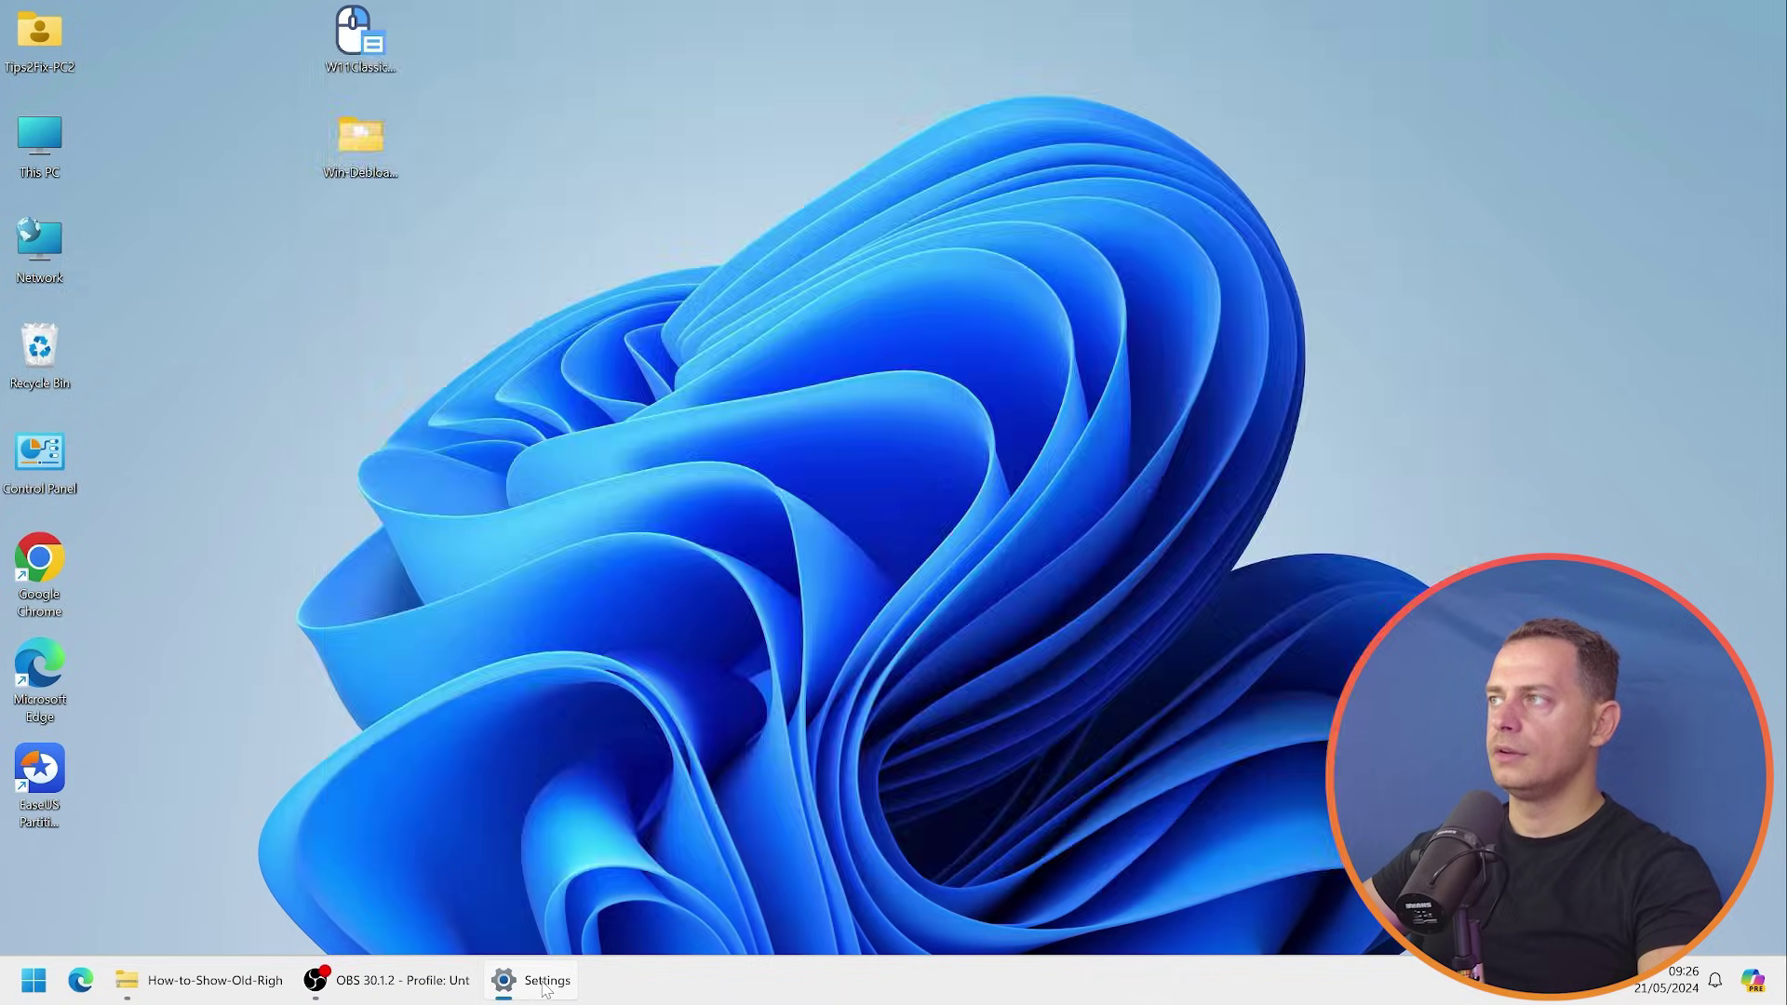
click(557, 989)
click(553, 988)
click(549, 987)
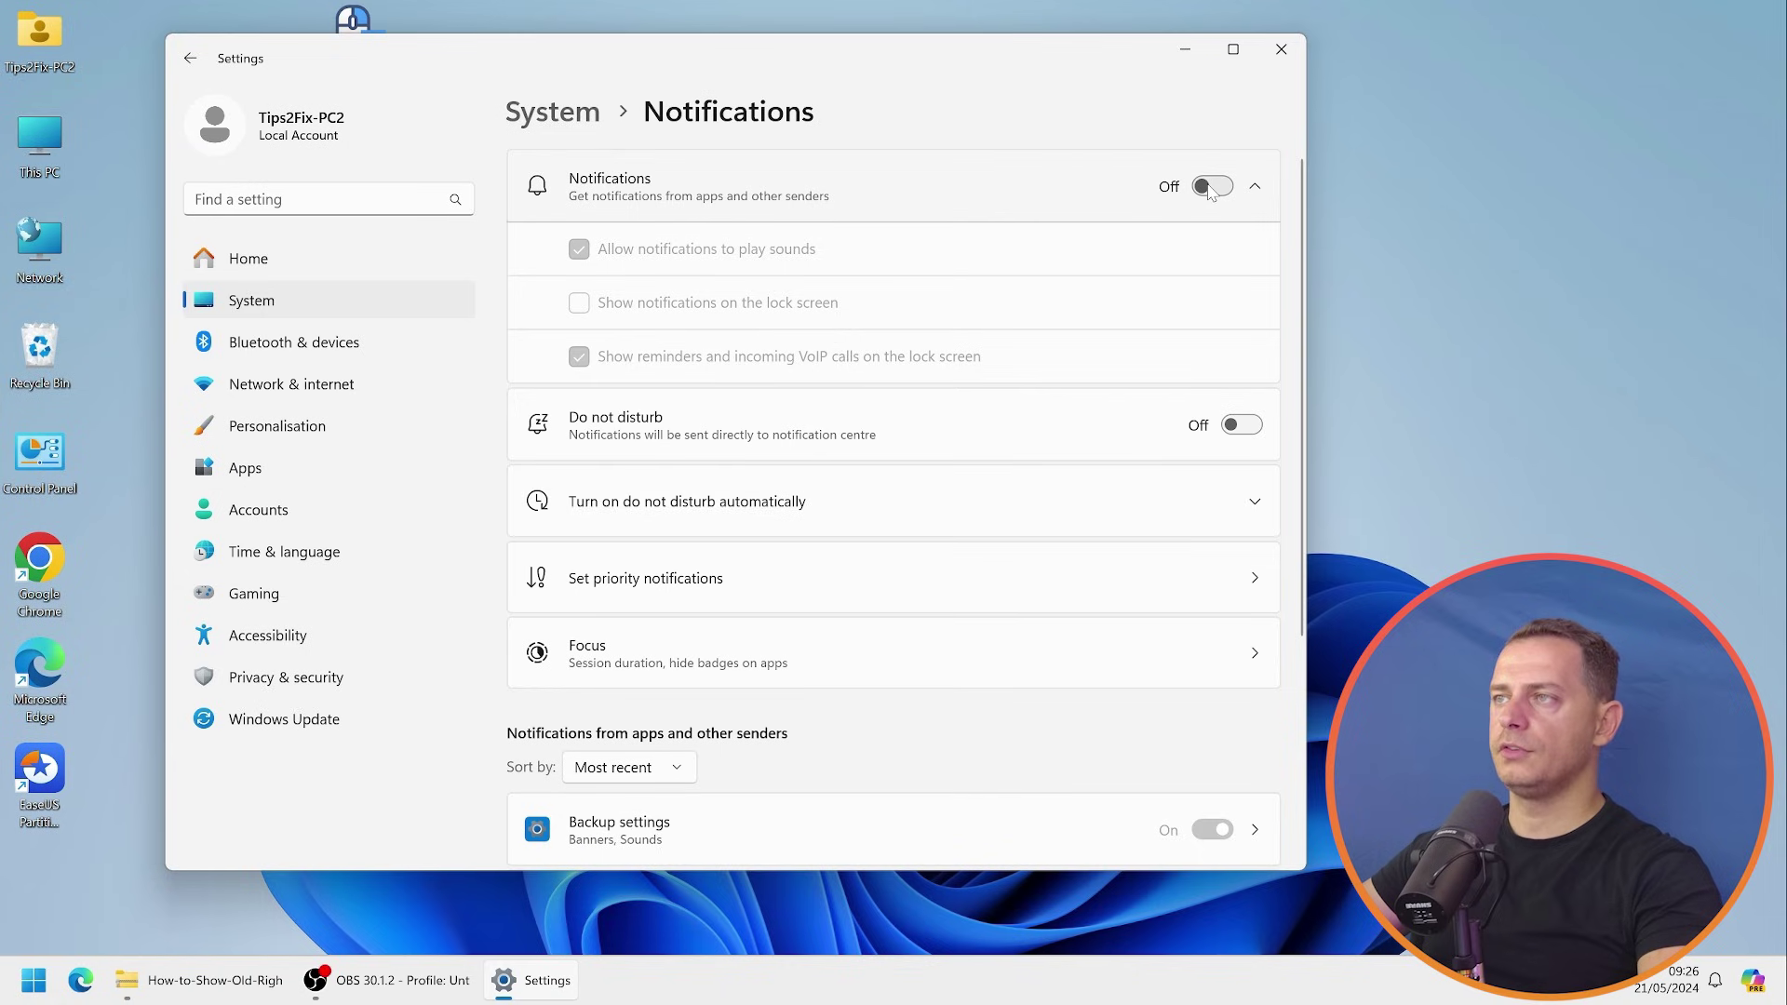
- In the General privacy permissions, turn off app launch tracking, locally relevant website content and notifications in the Settings app
scroll(1021, 471, down, 3)
click(268, 635)
click(285, 676)
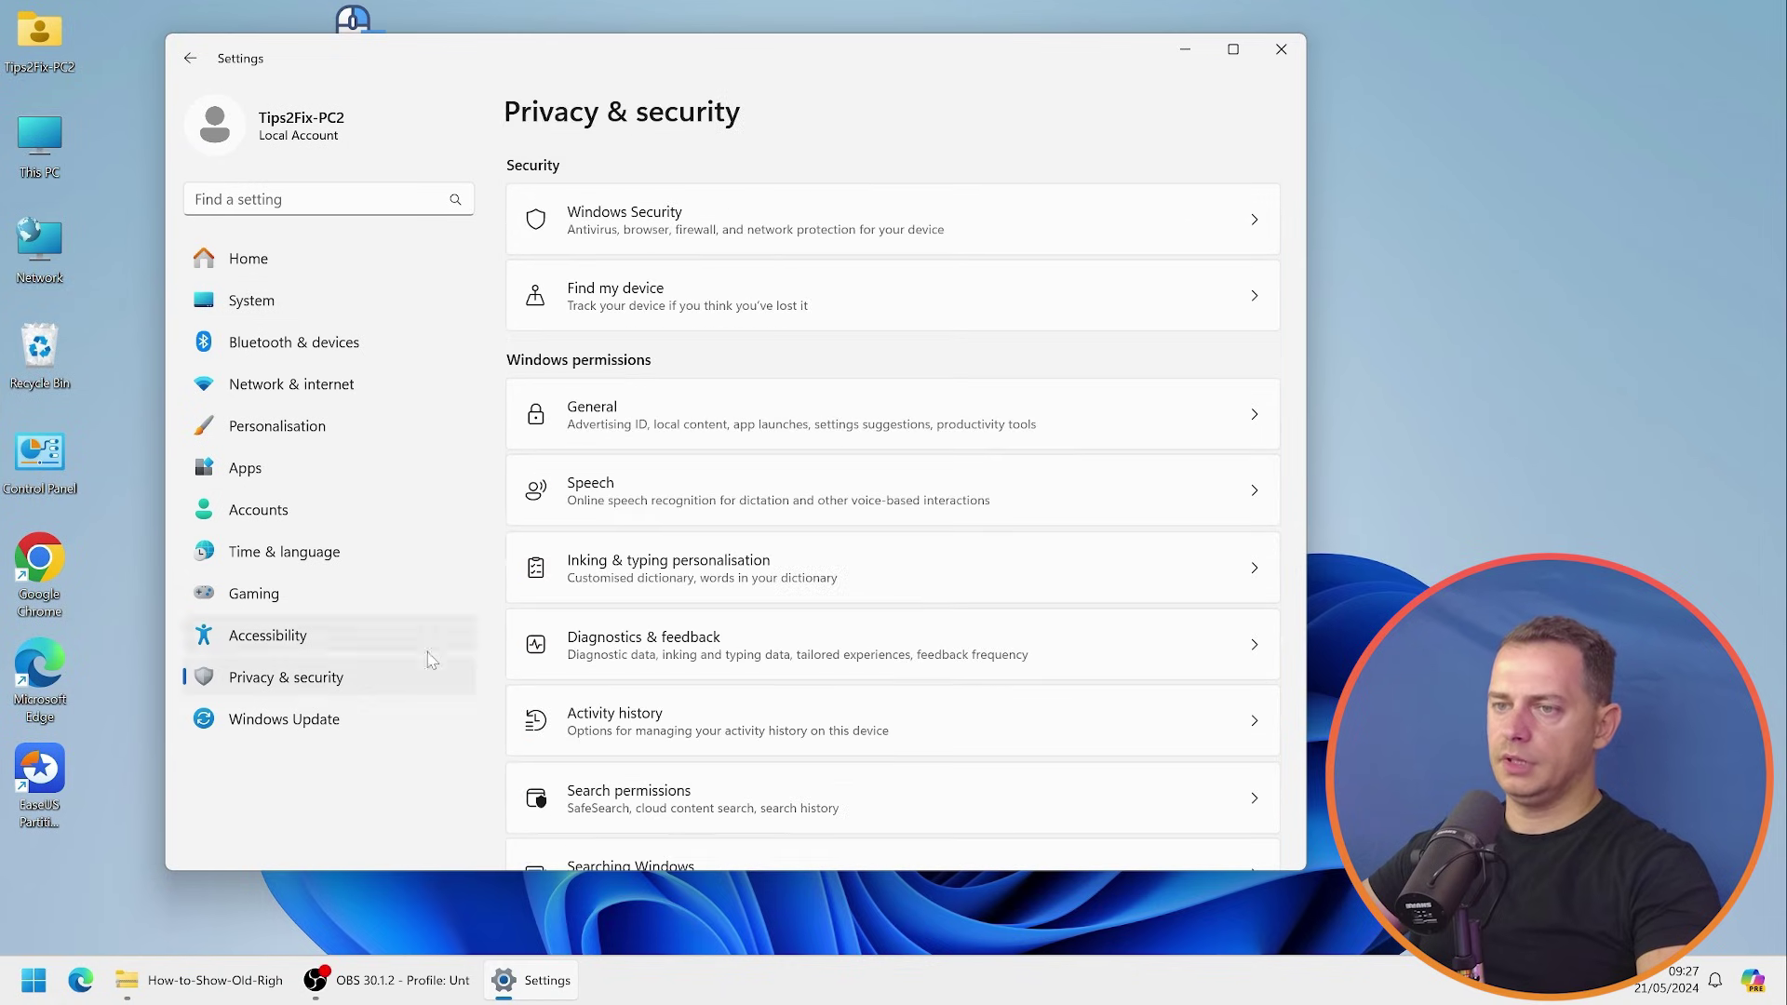
scroll(1061, 506, down, 5)
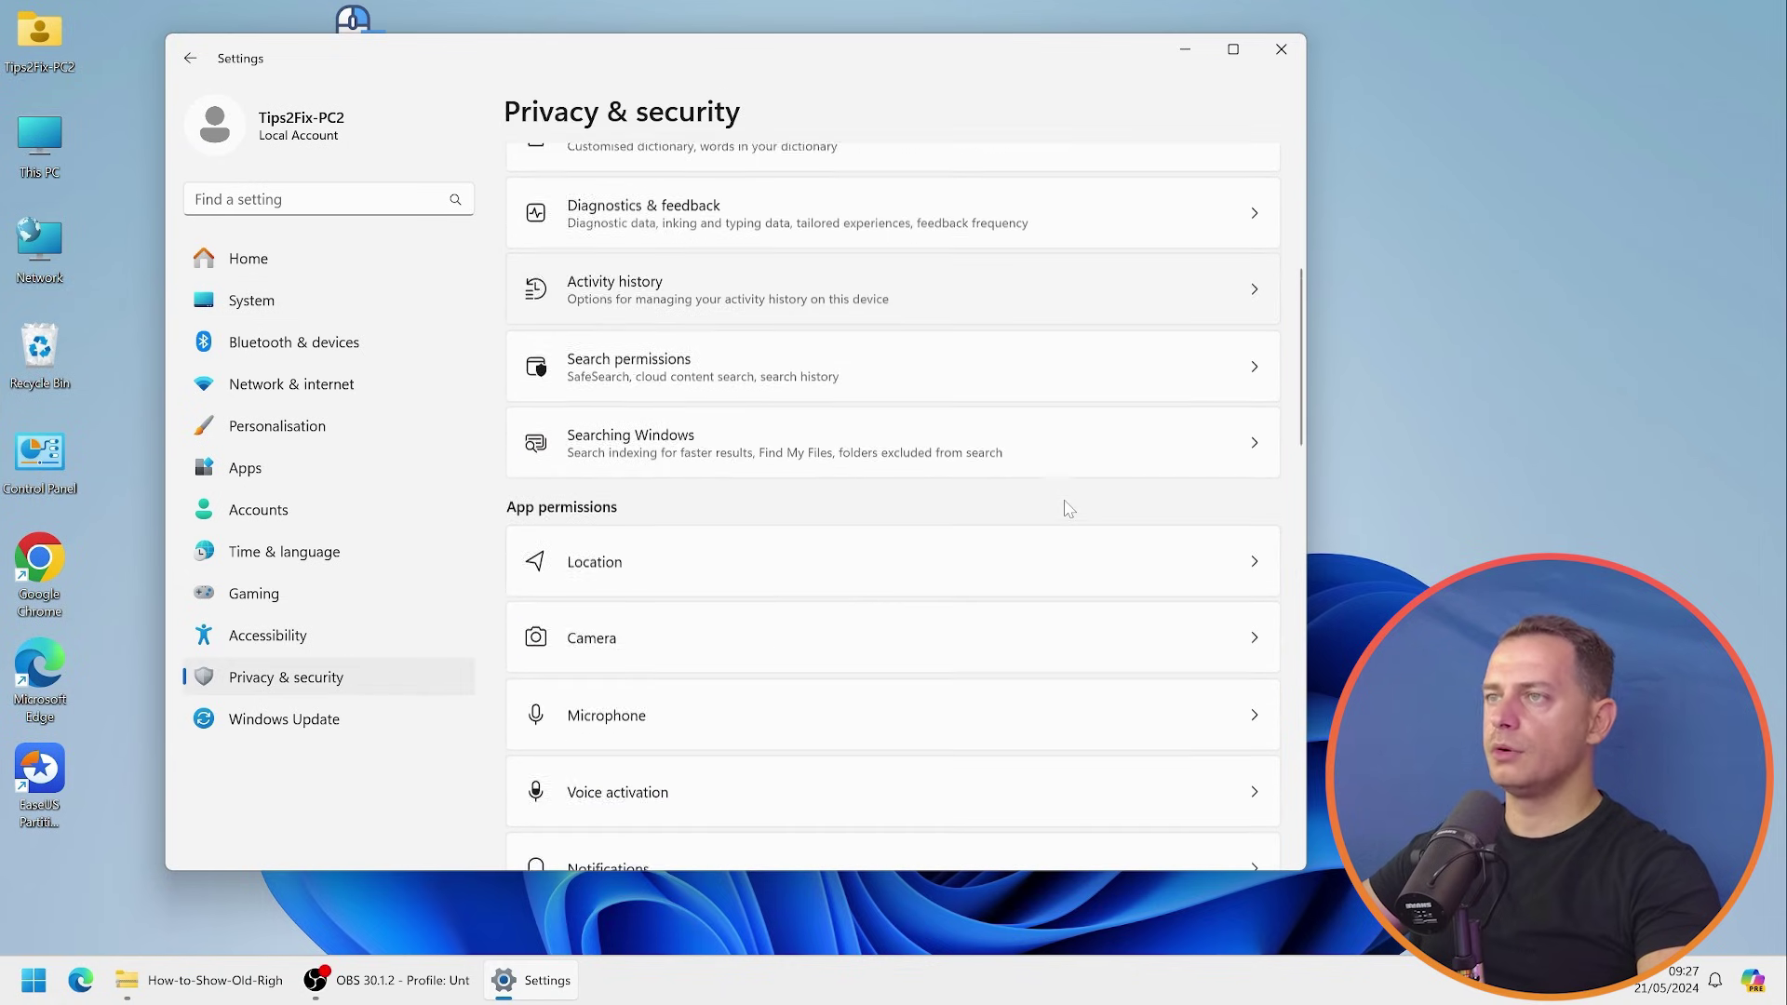
scroll(1061, 507, up, 5)
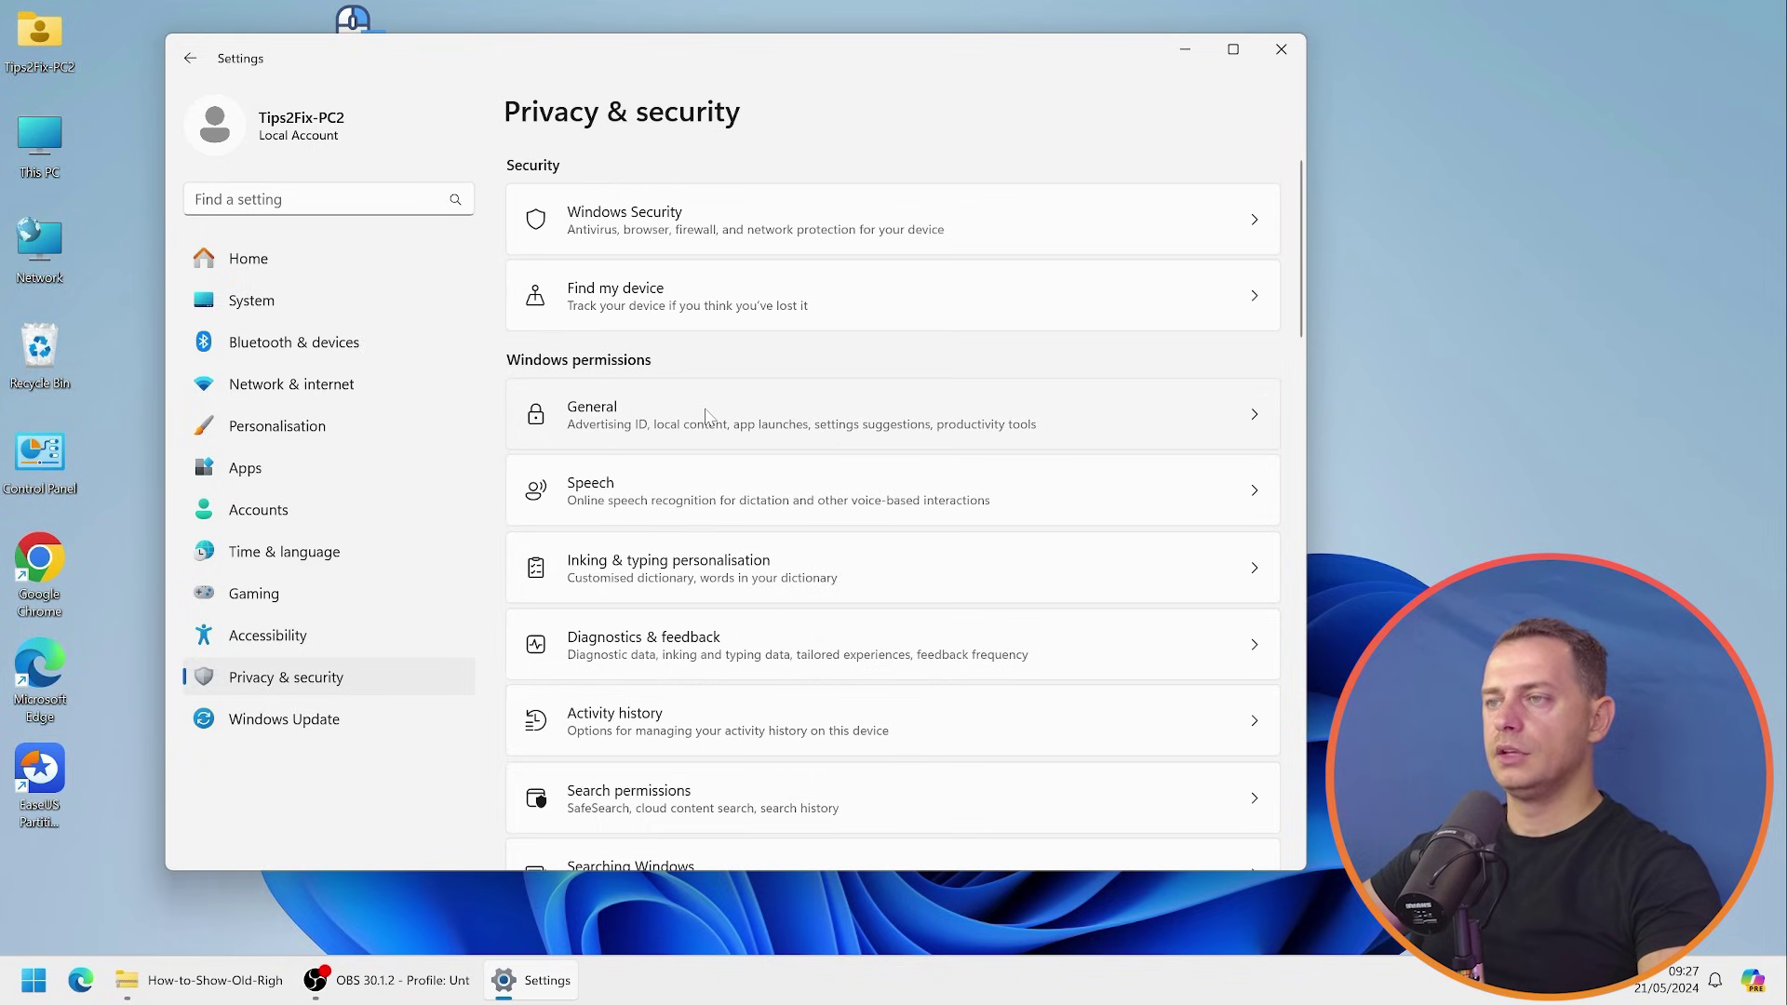
click(608, 437)
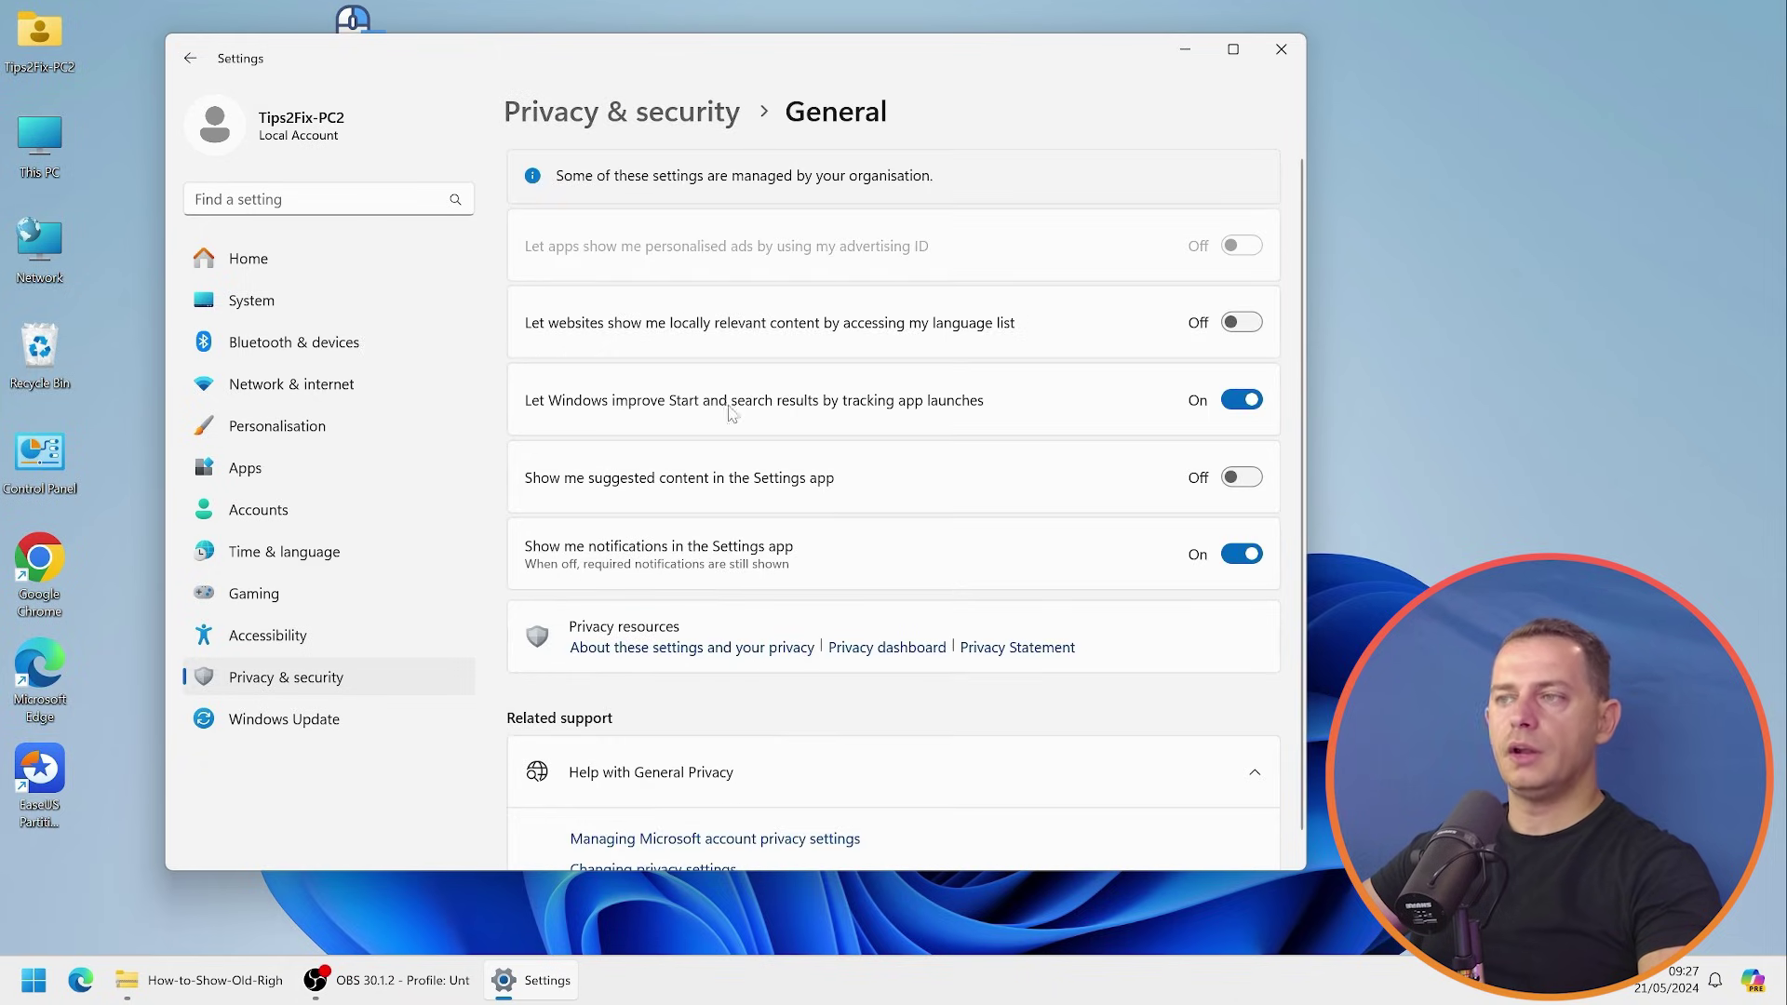
click(1245, 398)
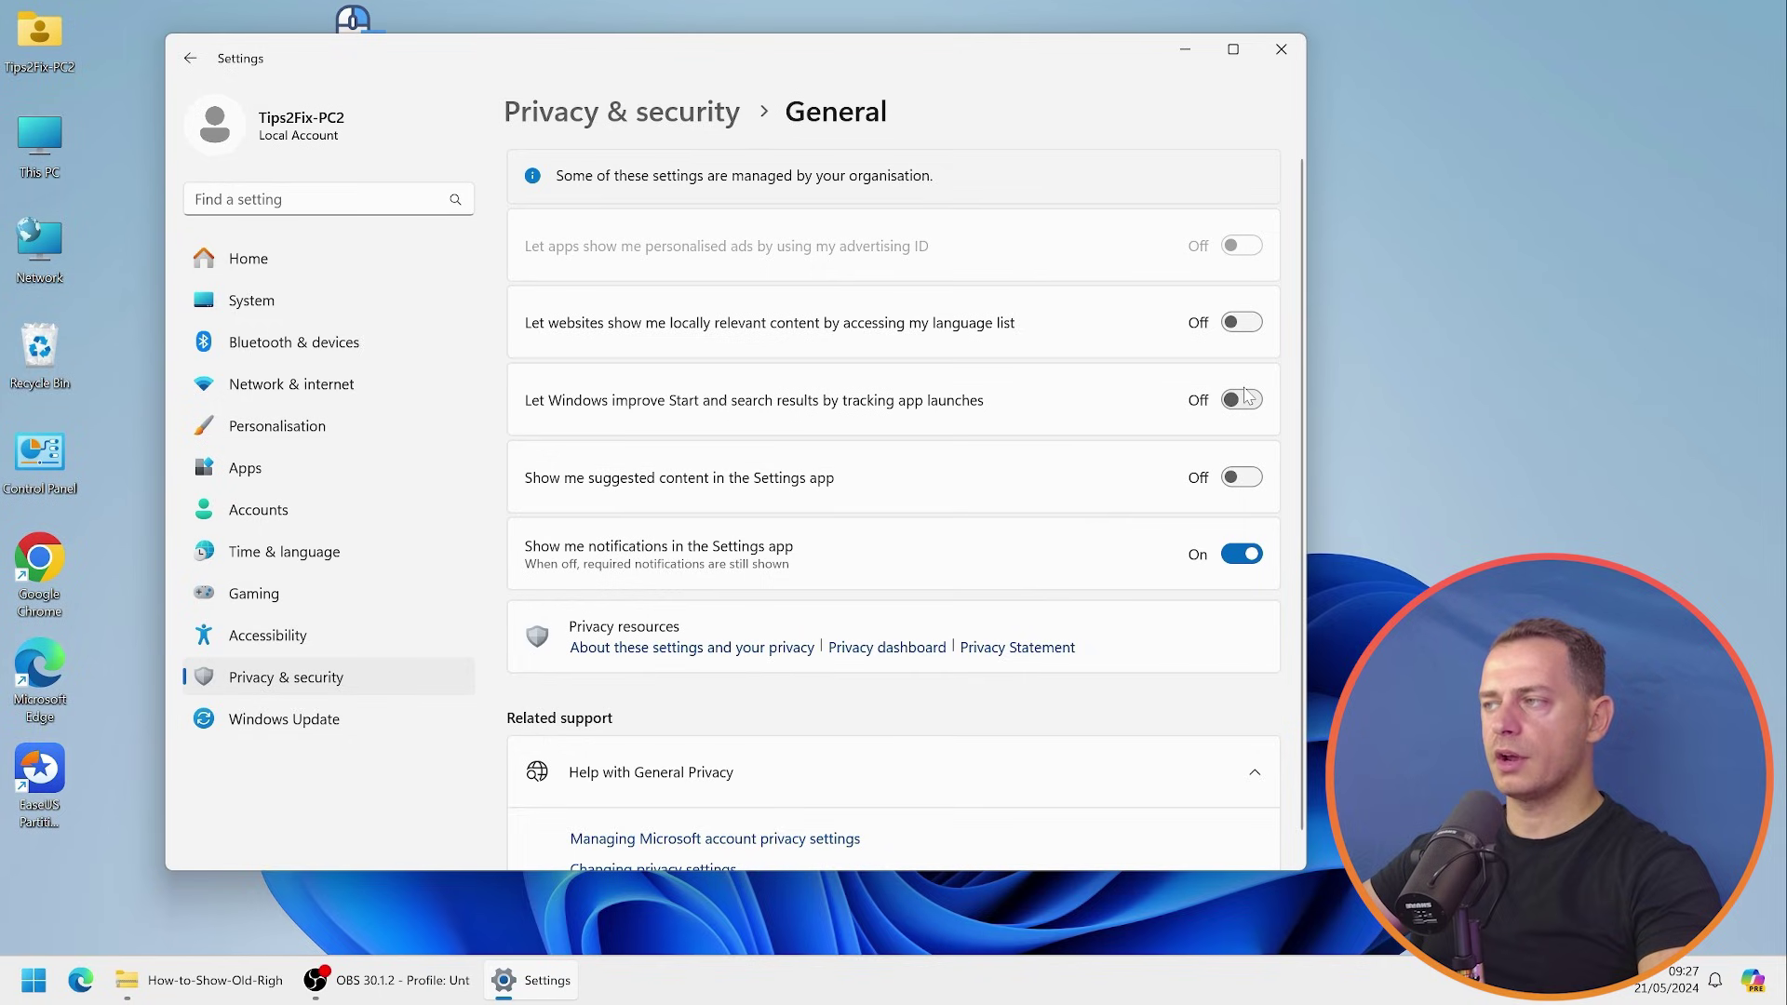
click(1245, 323)
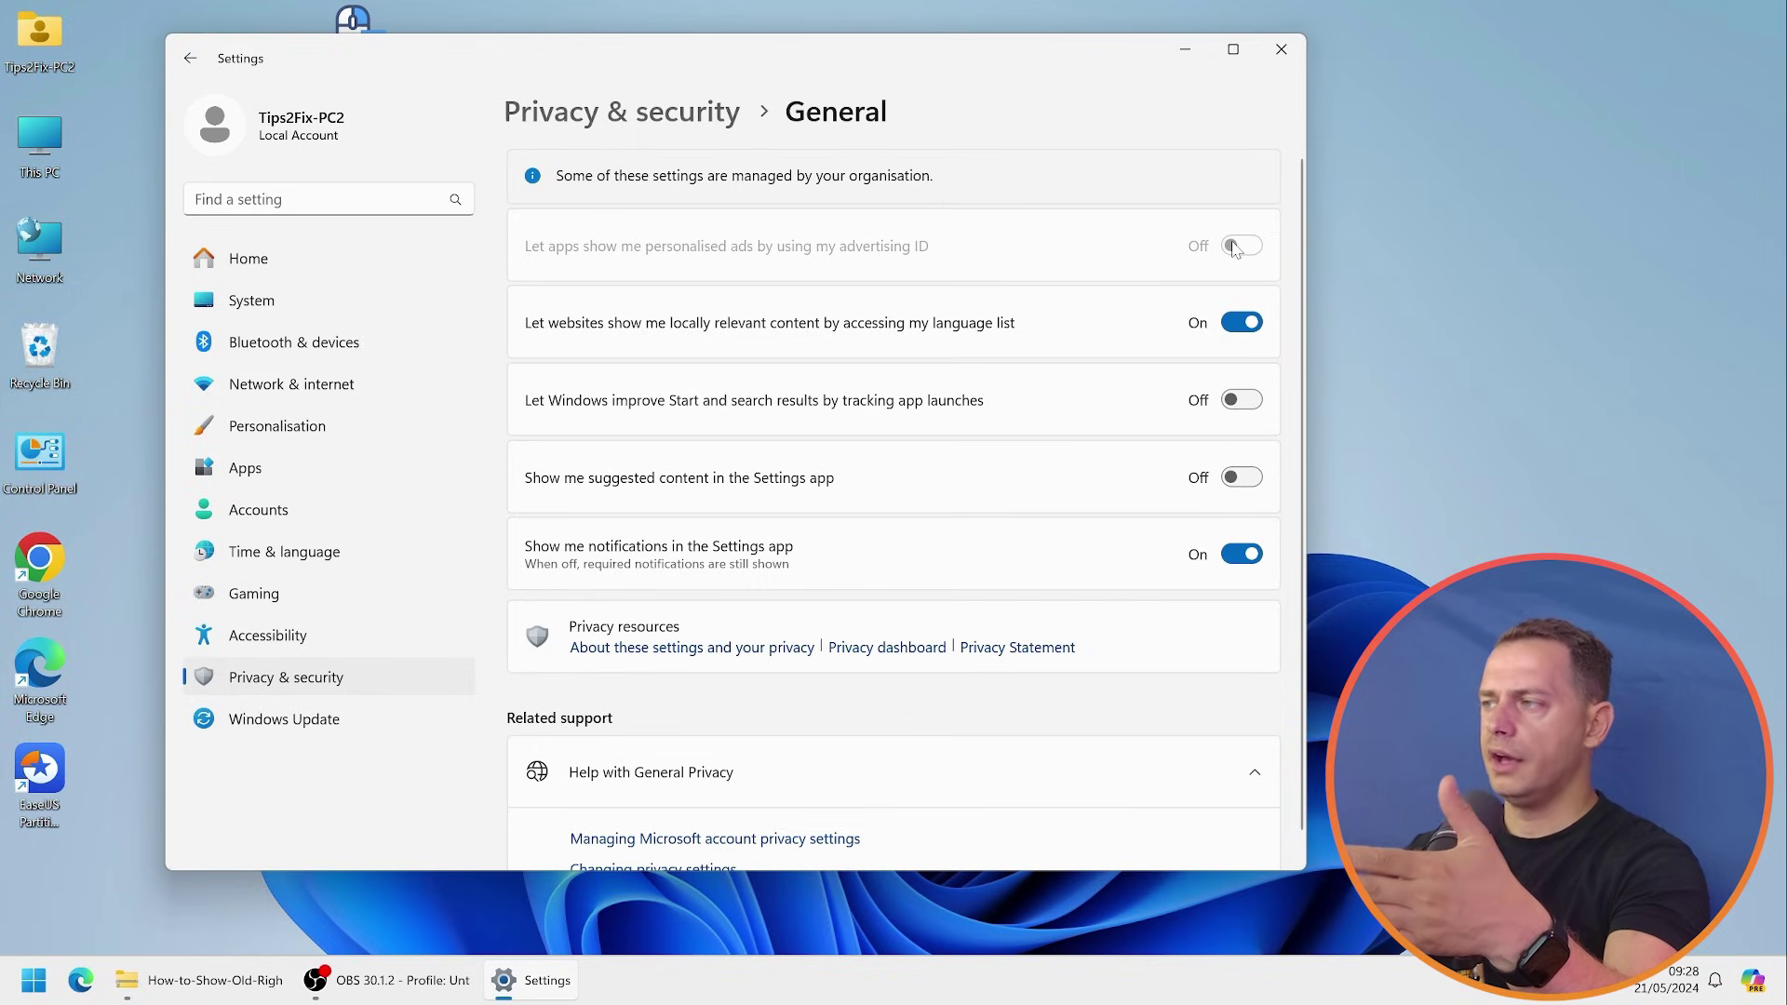
click(1246, 326)
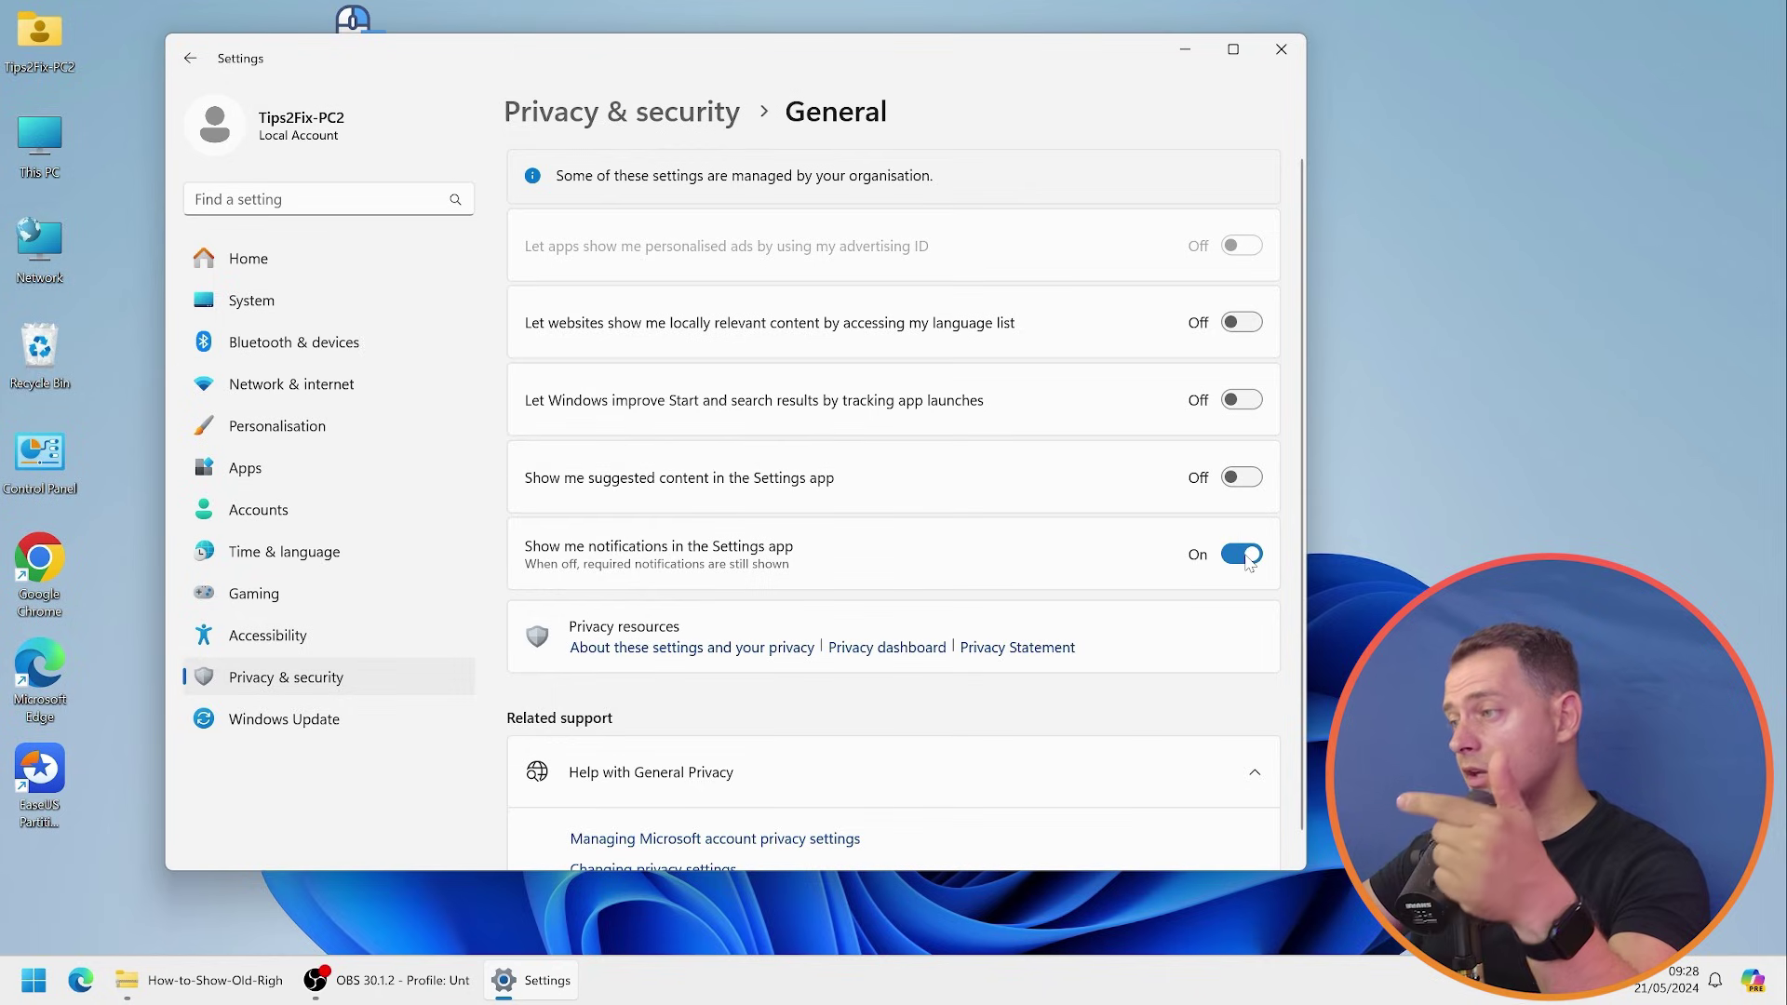
click(1248, 558)
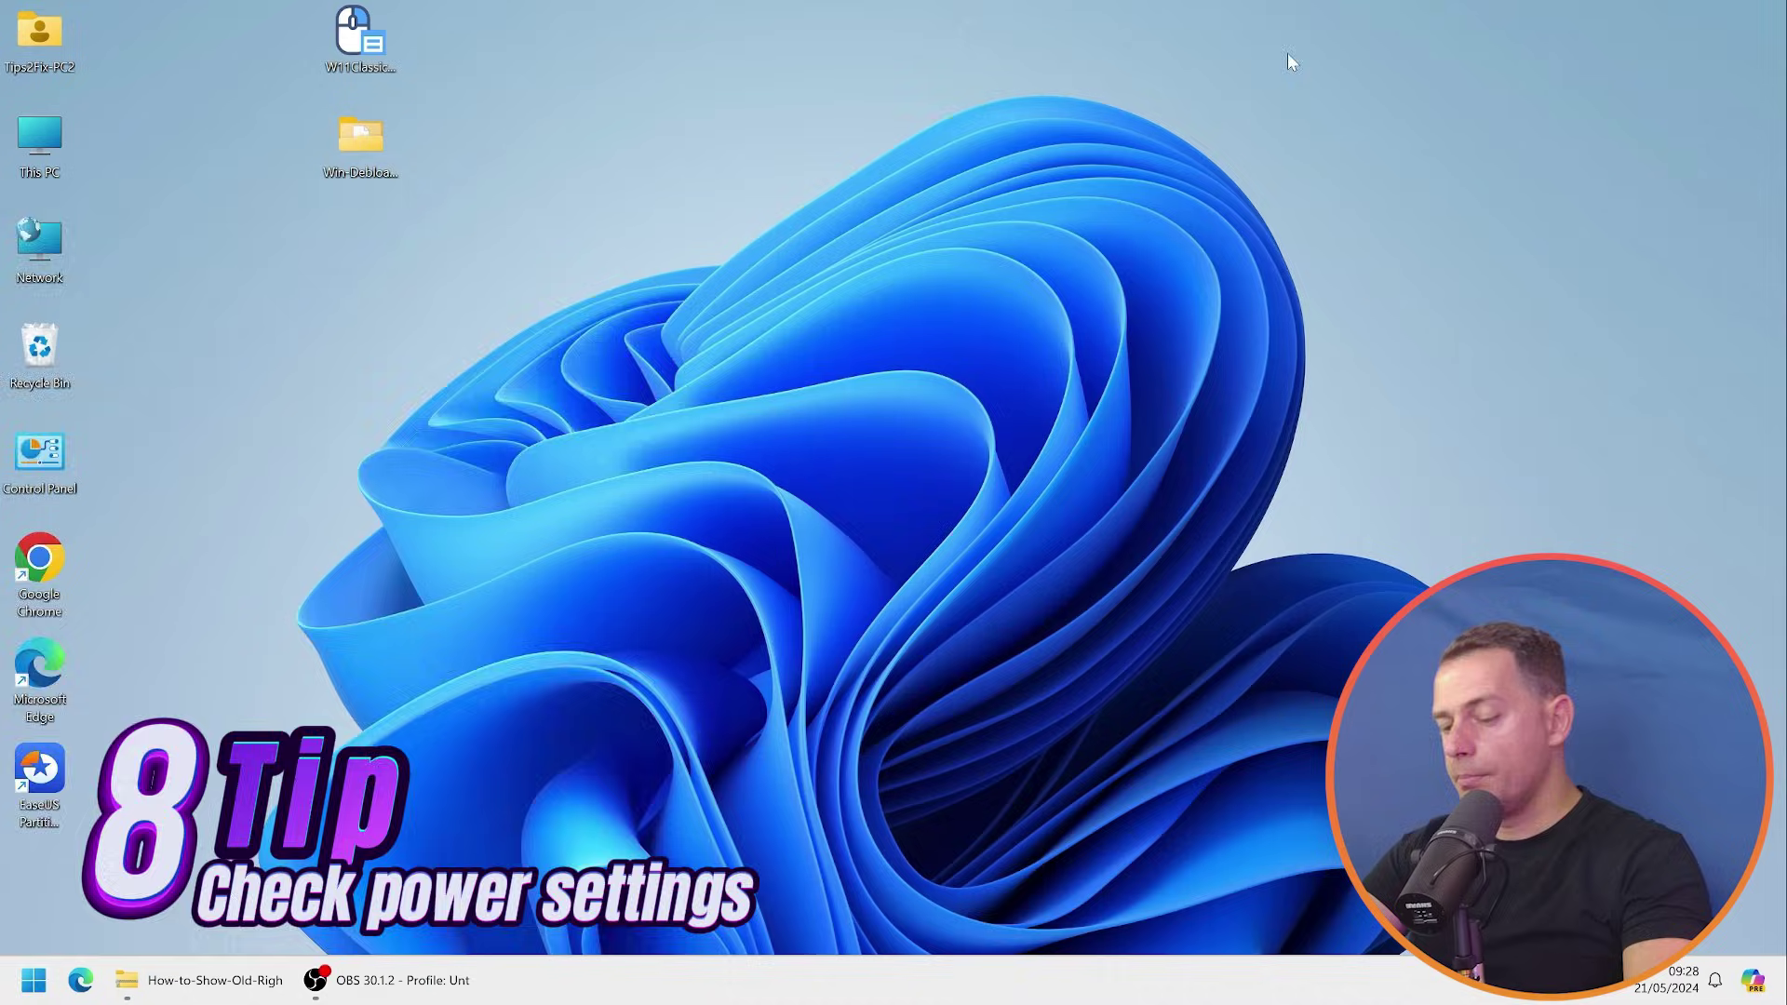
- Search Windows for "power", go to the Power Options plan list and open the Balanced plan's settings
key(super)
text(power)
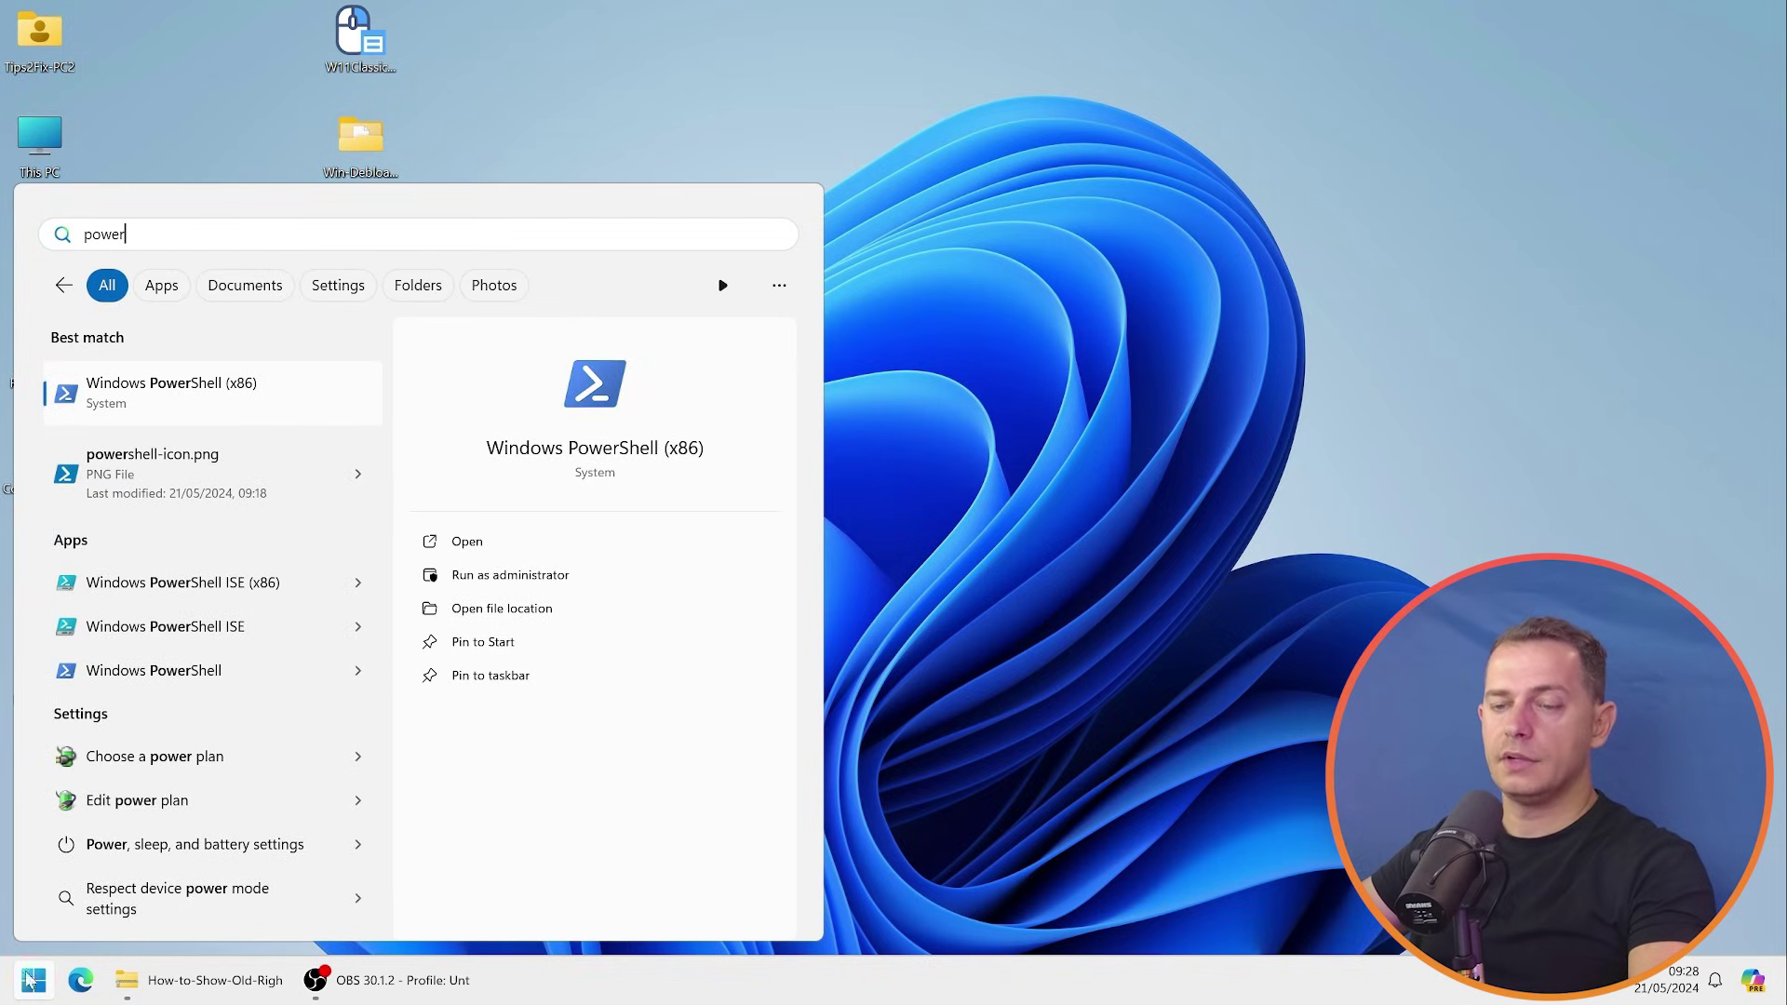
click(126, 808)
click(696, 221)
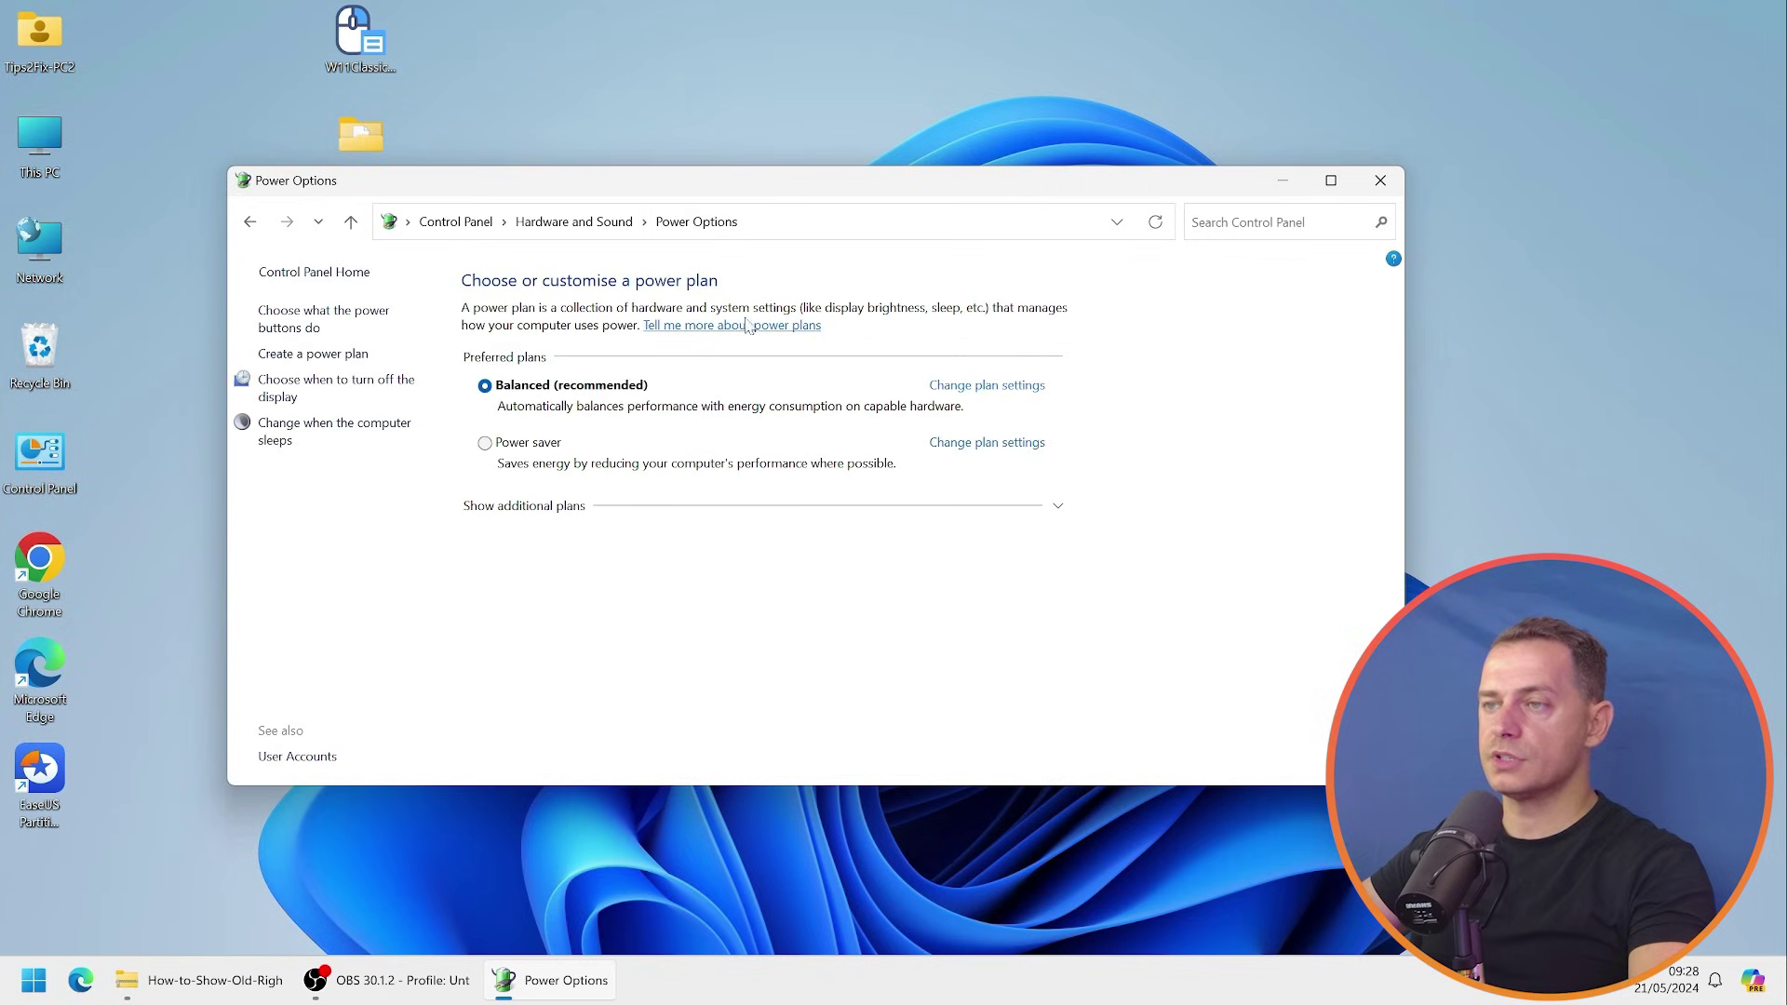
click(1000, 387)
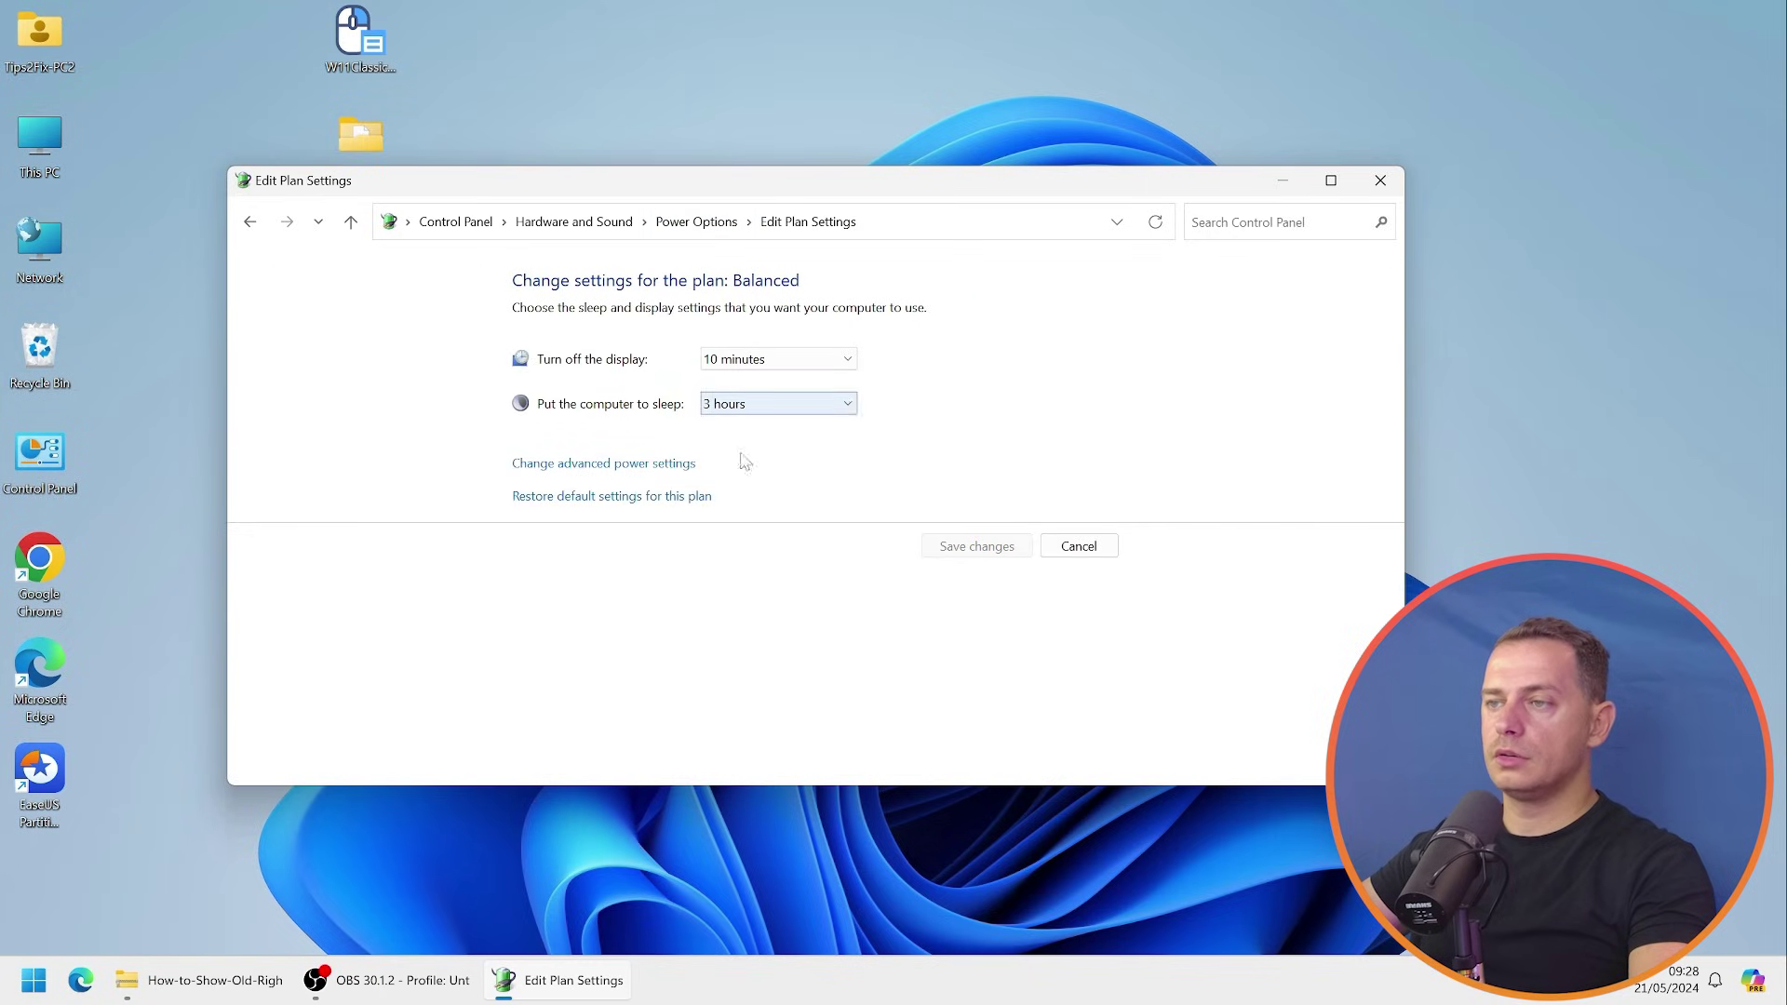
- Choose High performance in the advanced power settings, make it the active power plan and close Power Options
click(578, 464)
click(207, 196)
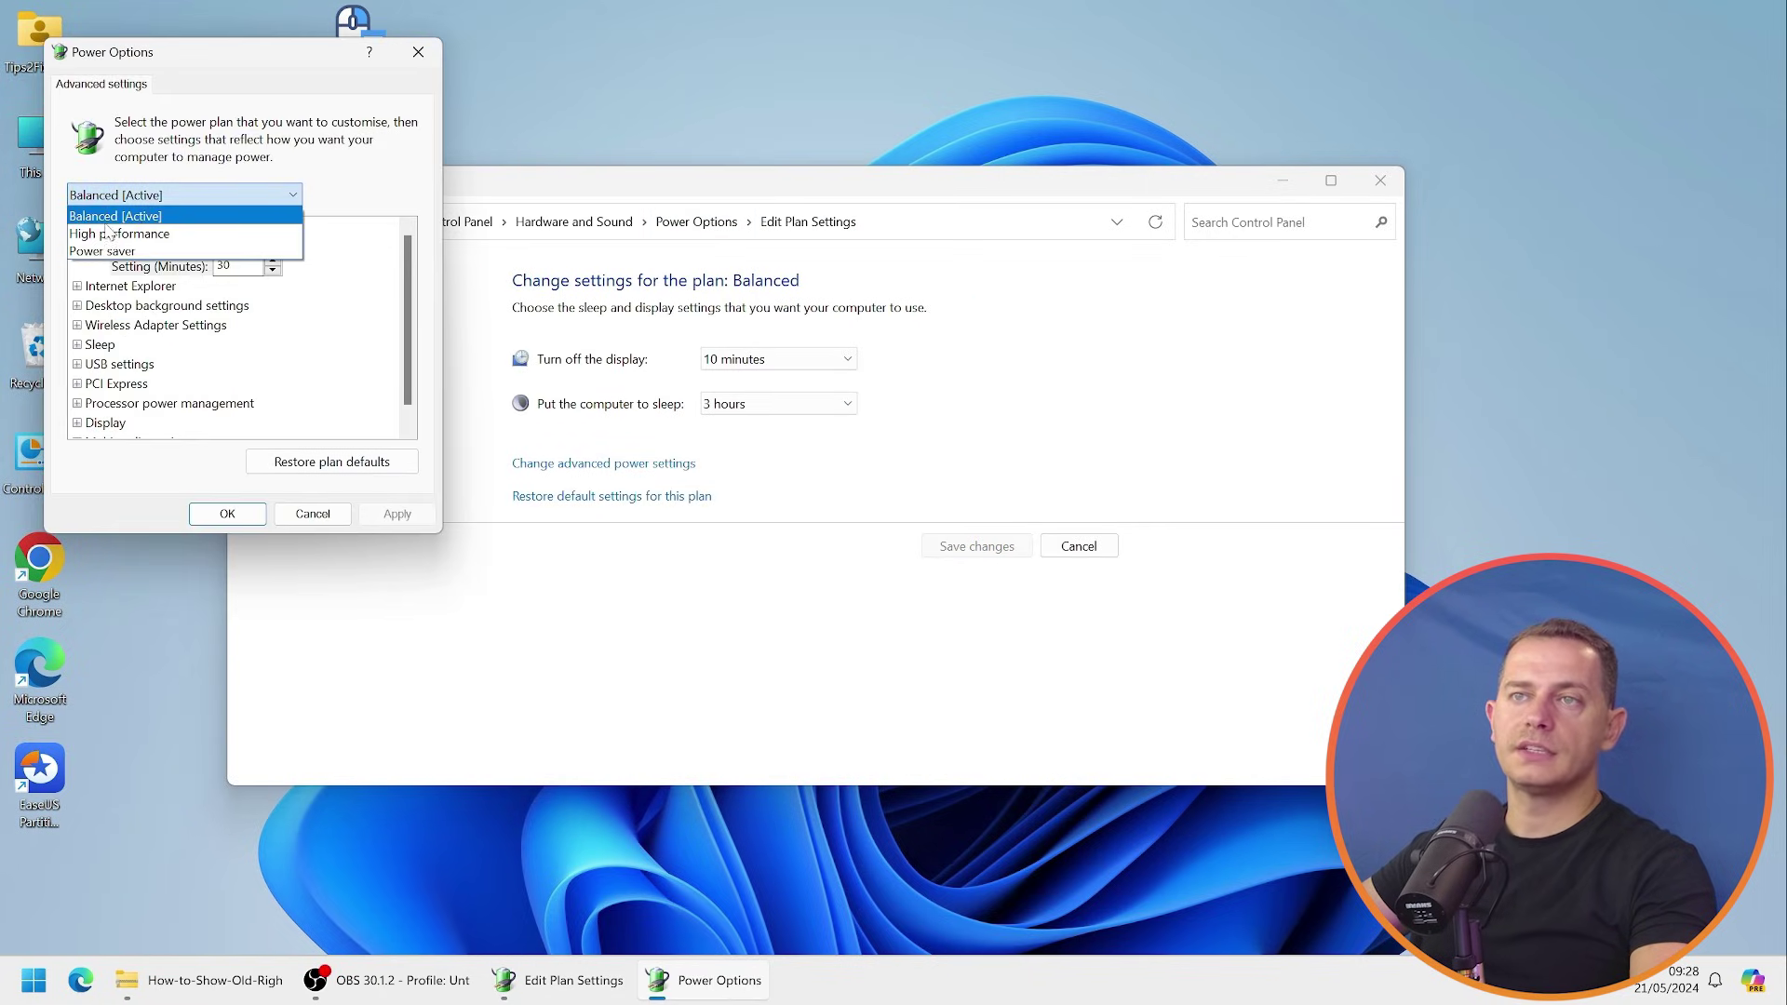
click(354, 141)
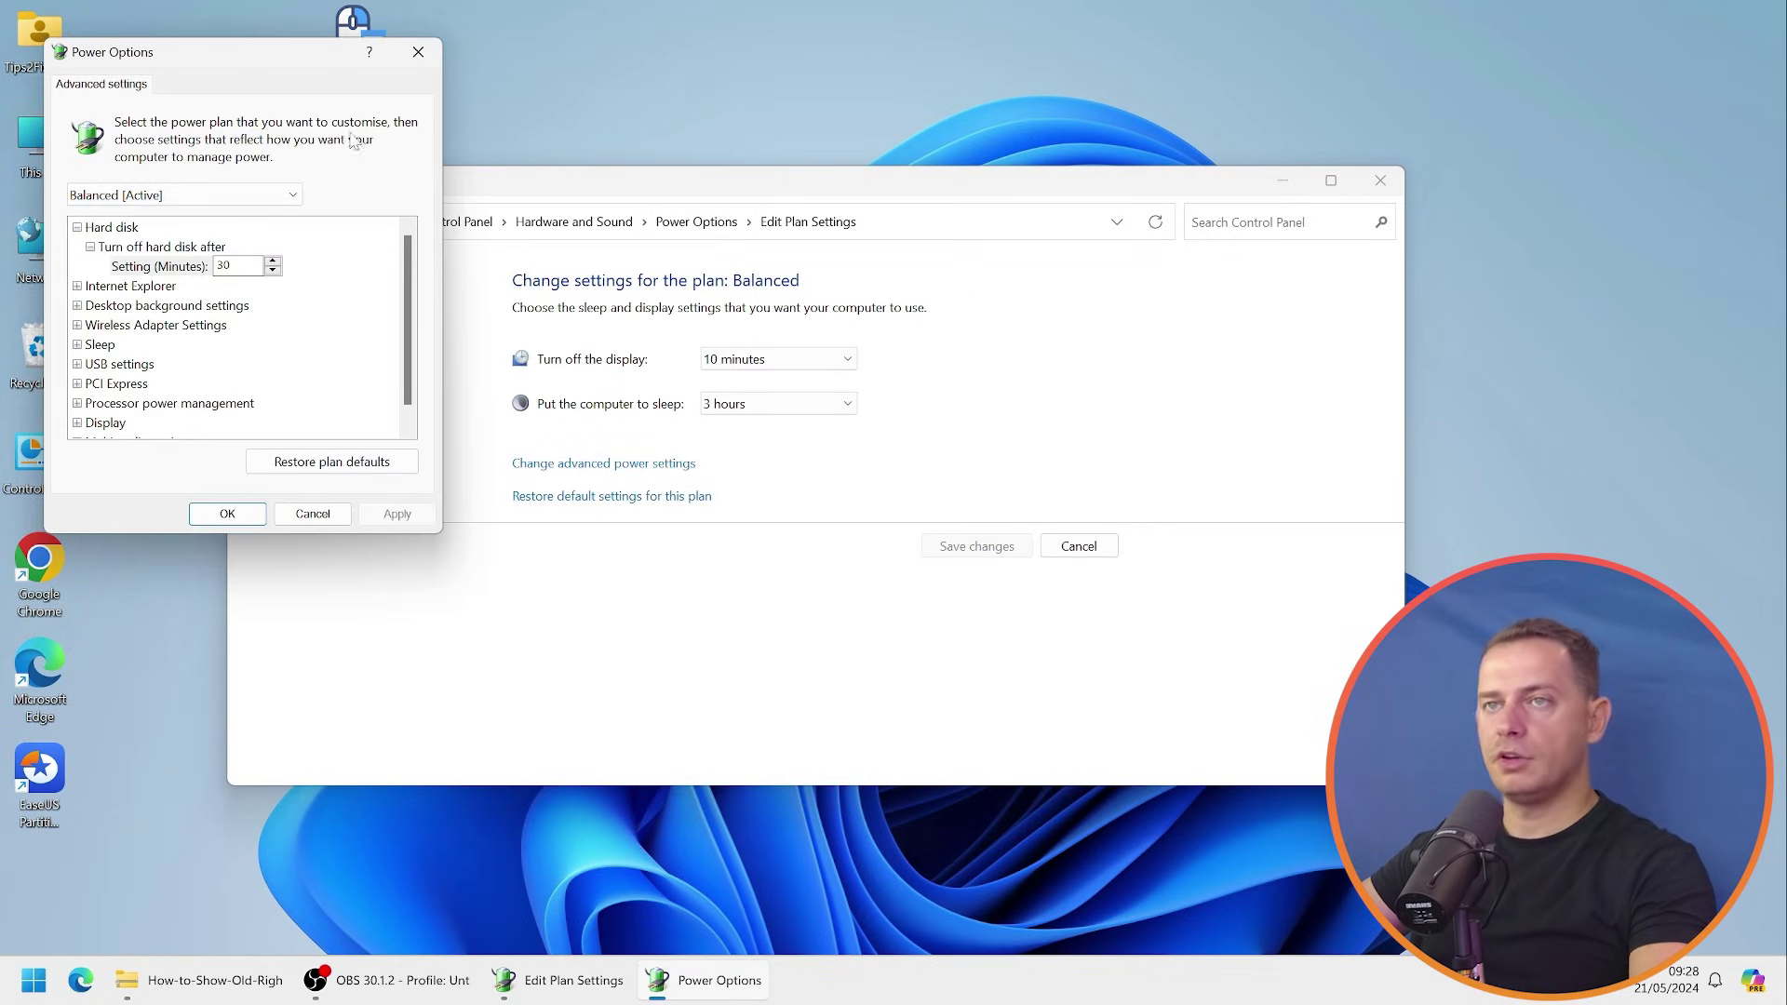
click(151, 195)
click(147, 229)
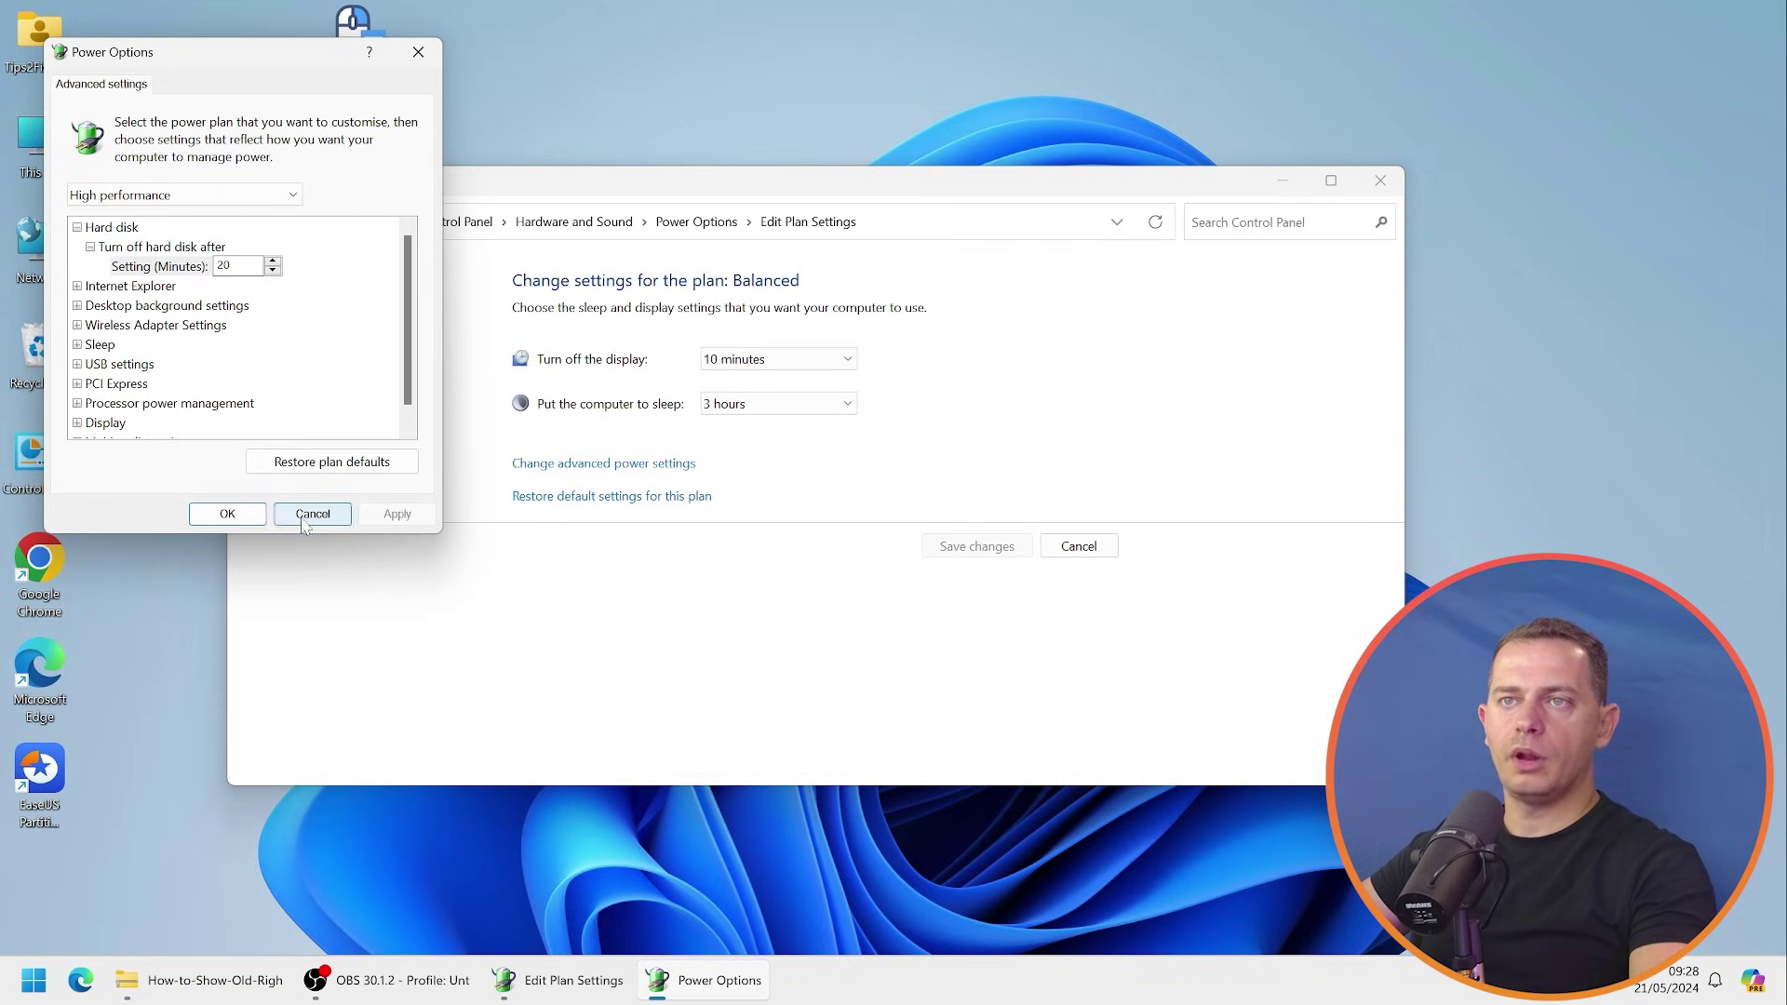
click(227, 514)
click(485, 444)
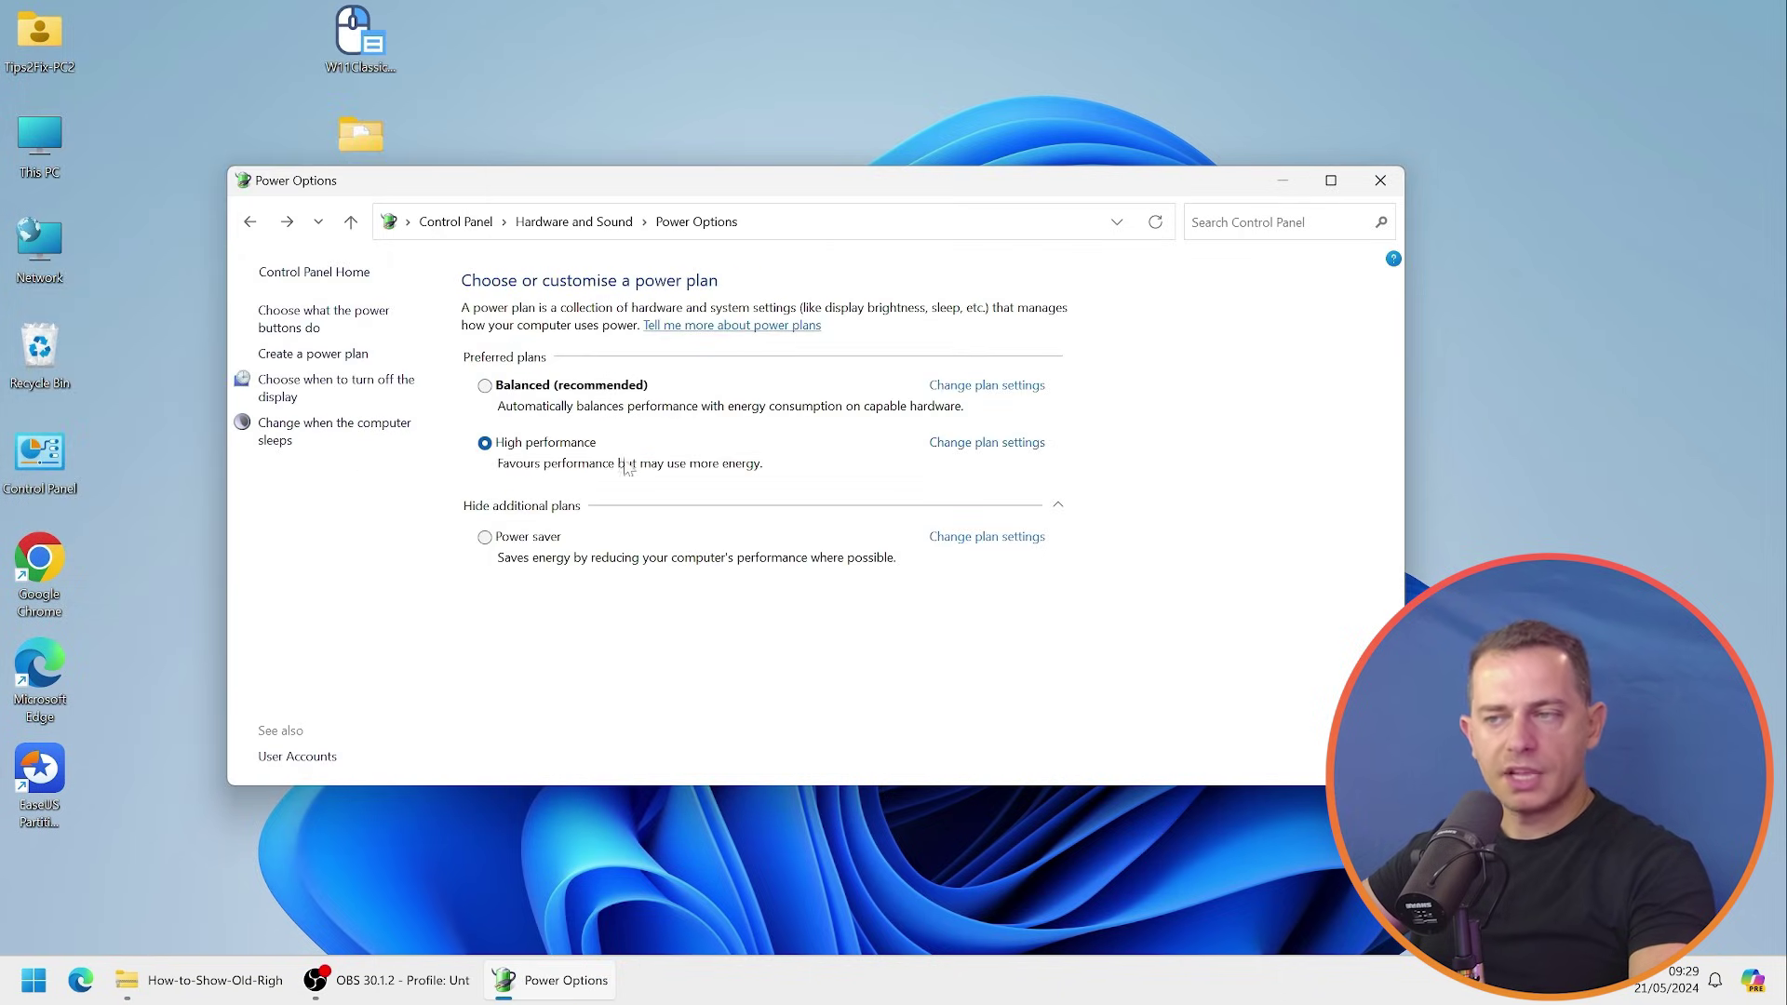
click(1382, 181)
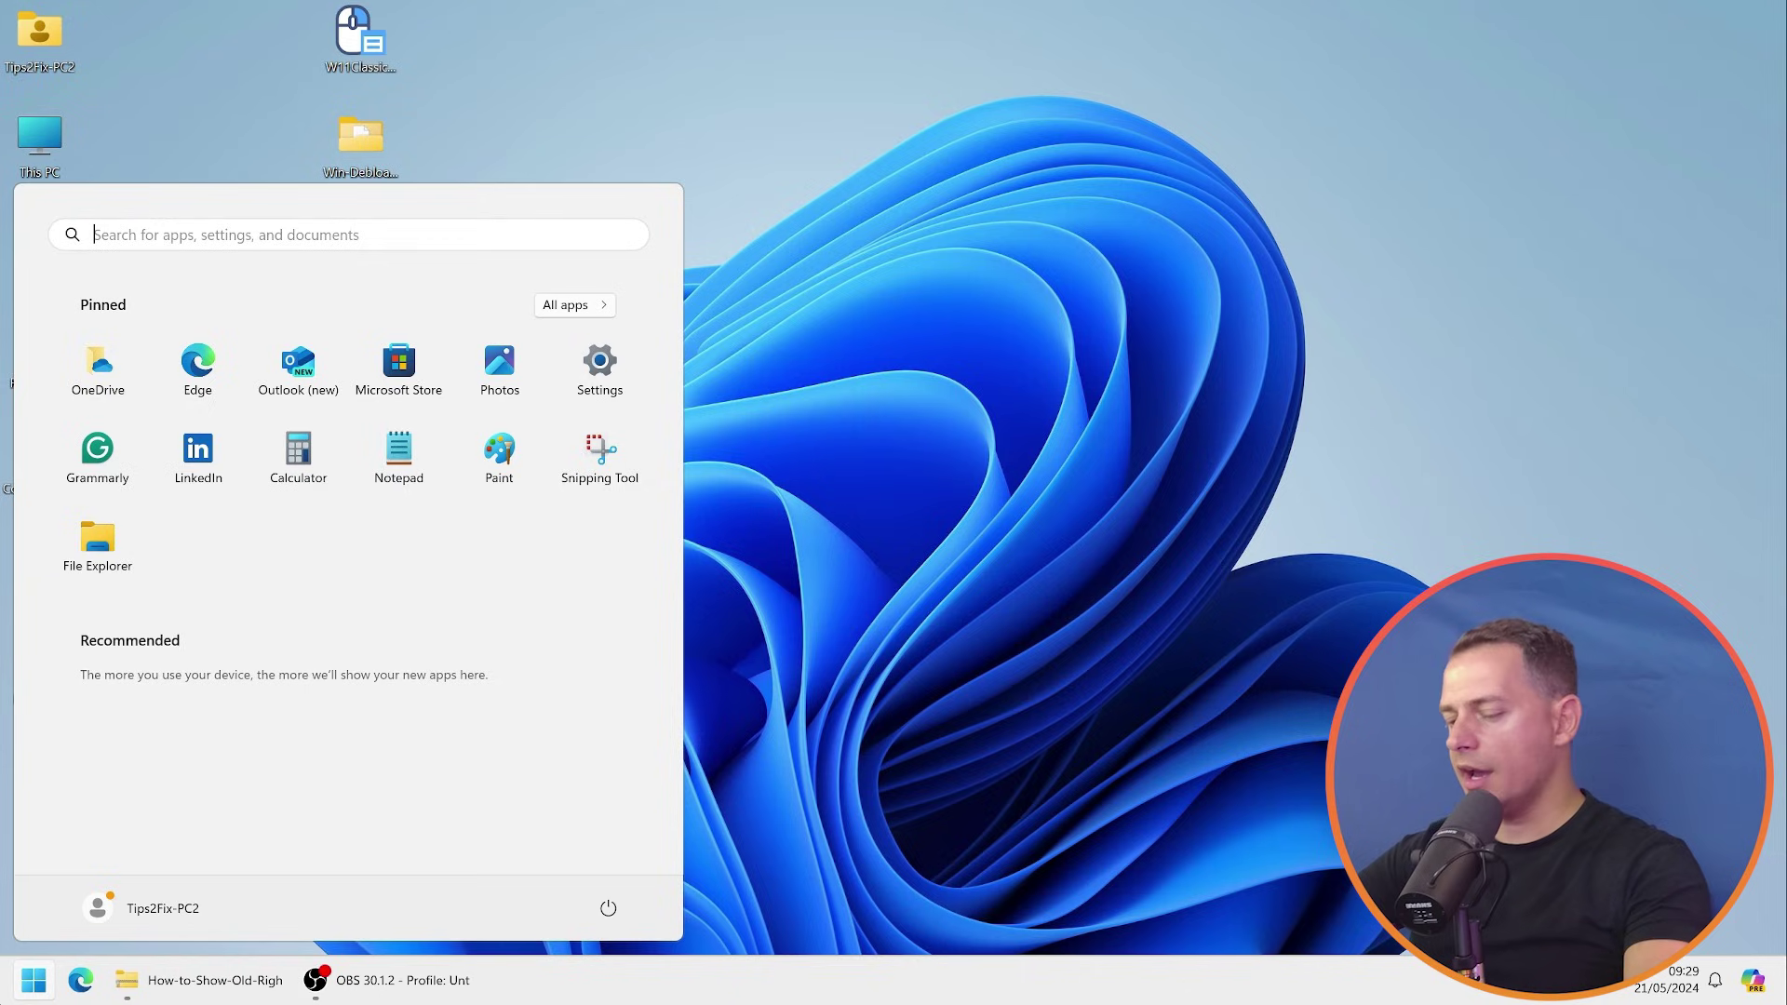
- Search Windows for "temp" and open the Temporary files list in the system storage settings
text(temp)
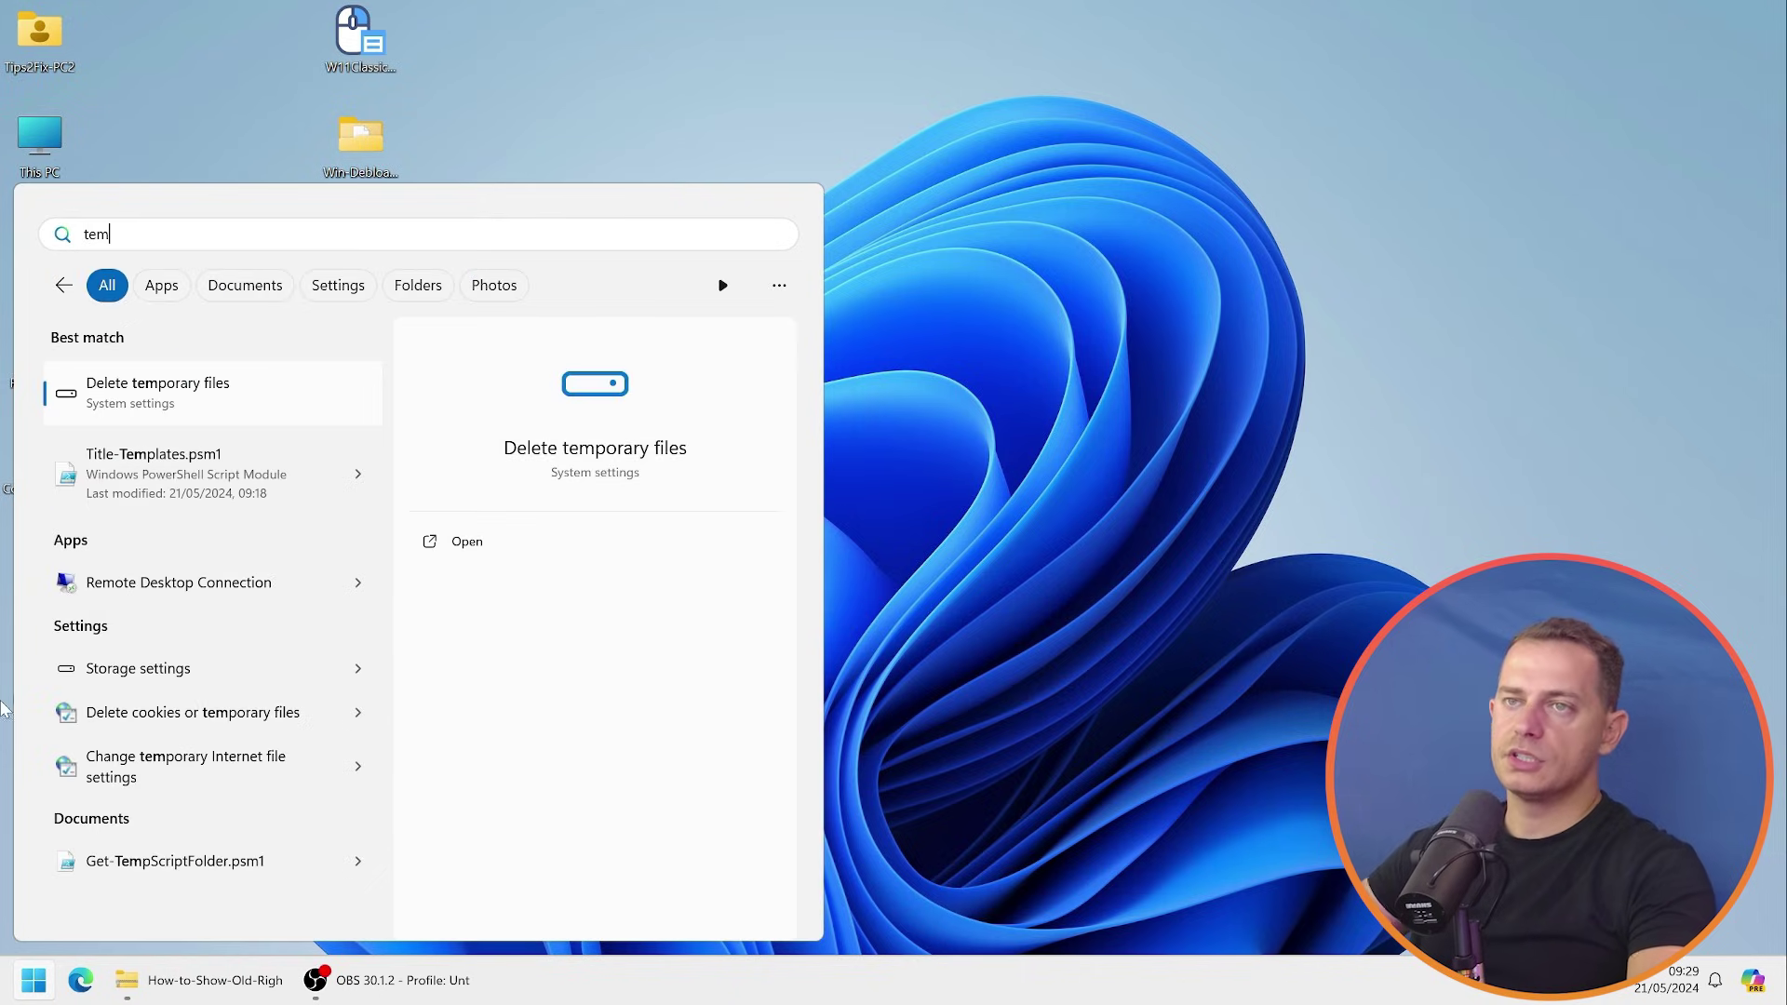
key(Return)
drag(920, 48, 746, 53)
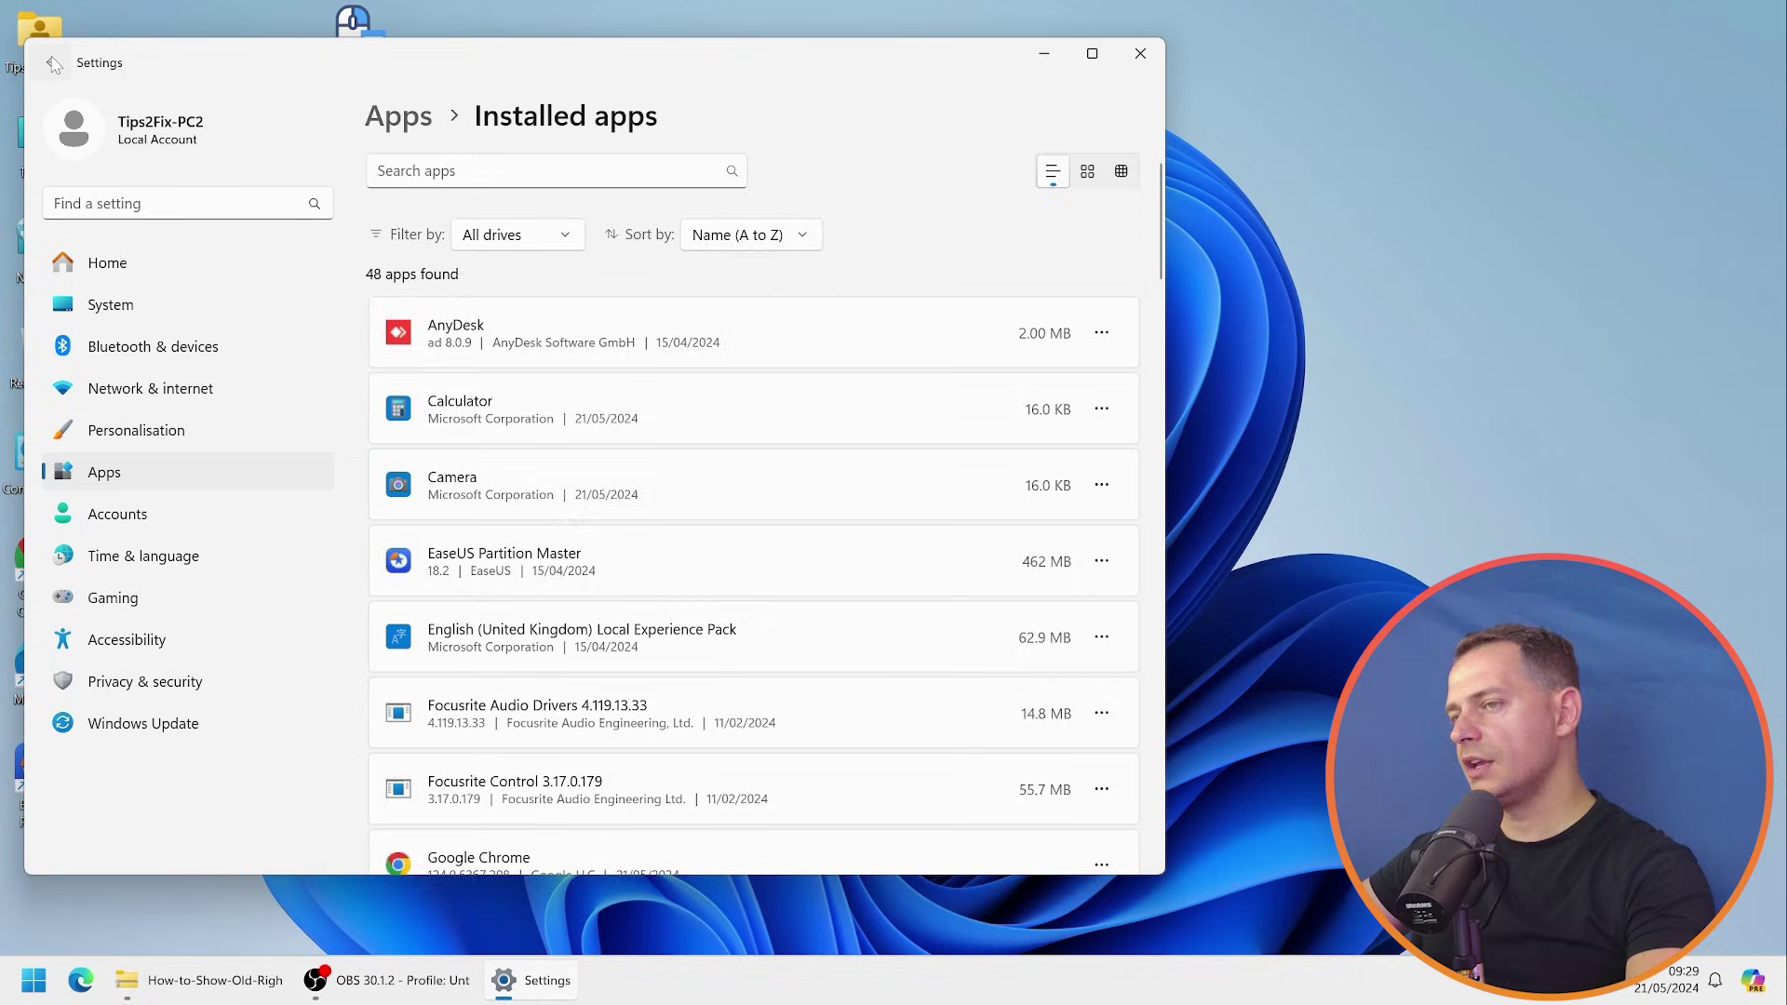
click(51, 63)
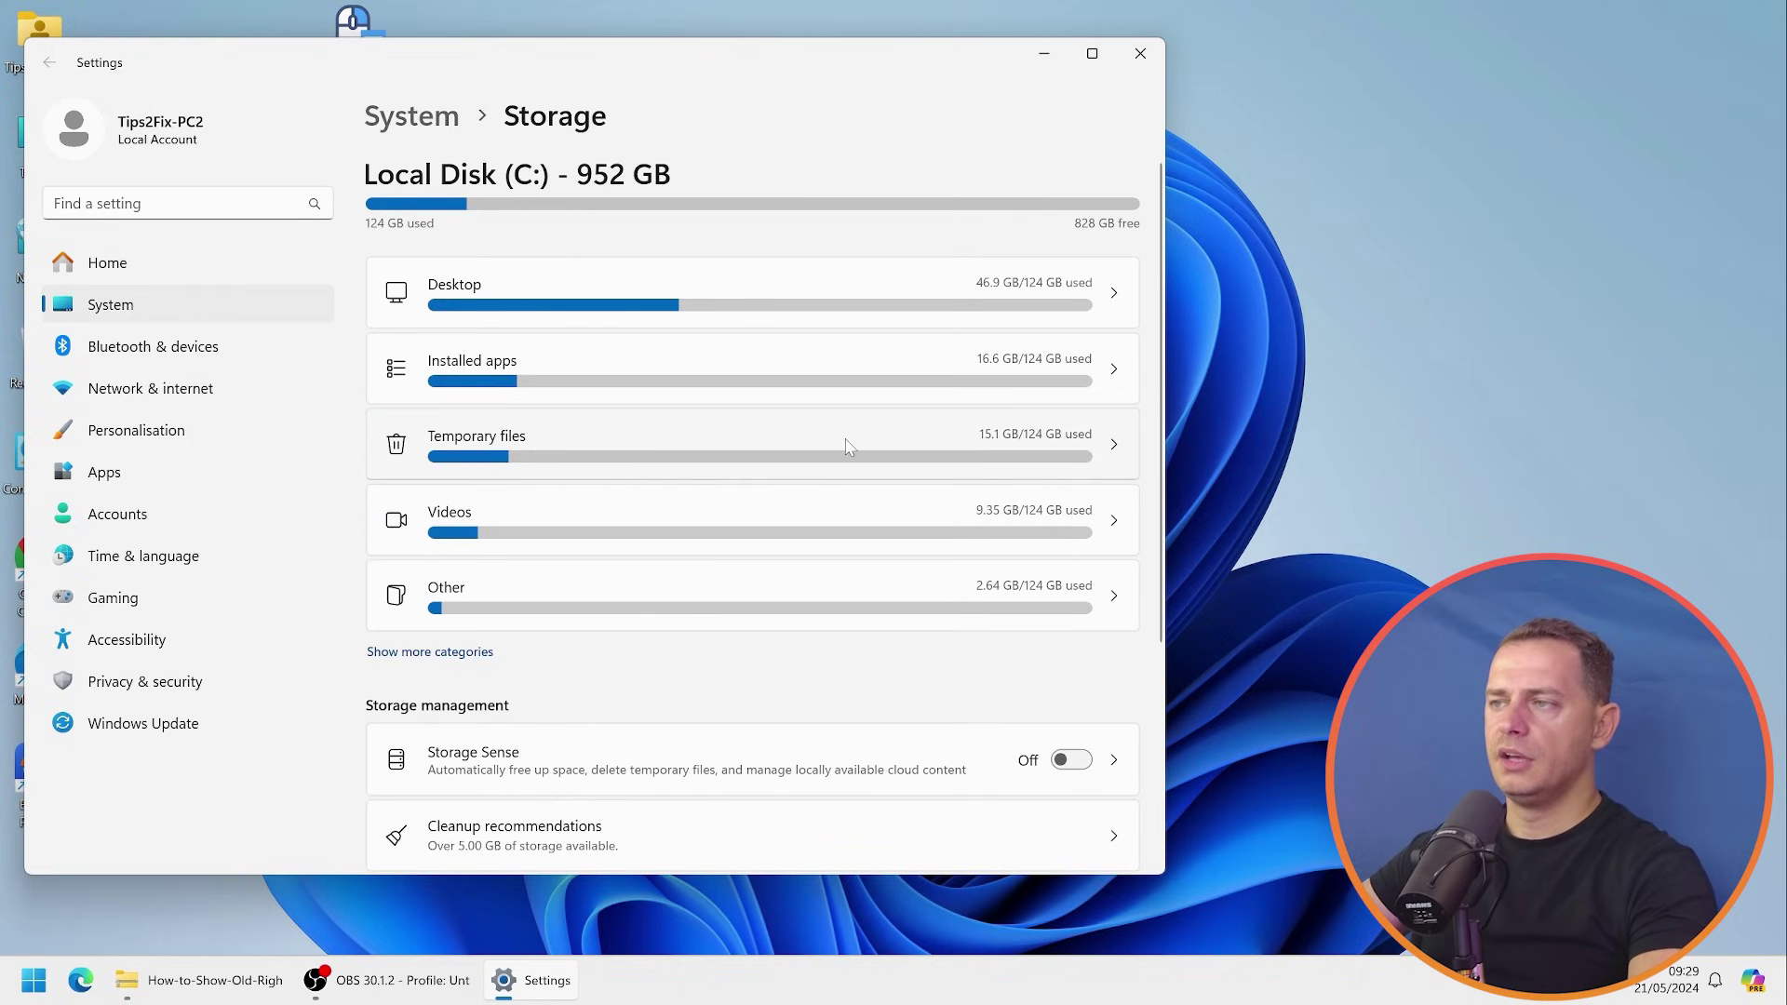
click(797, 456)
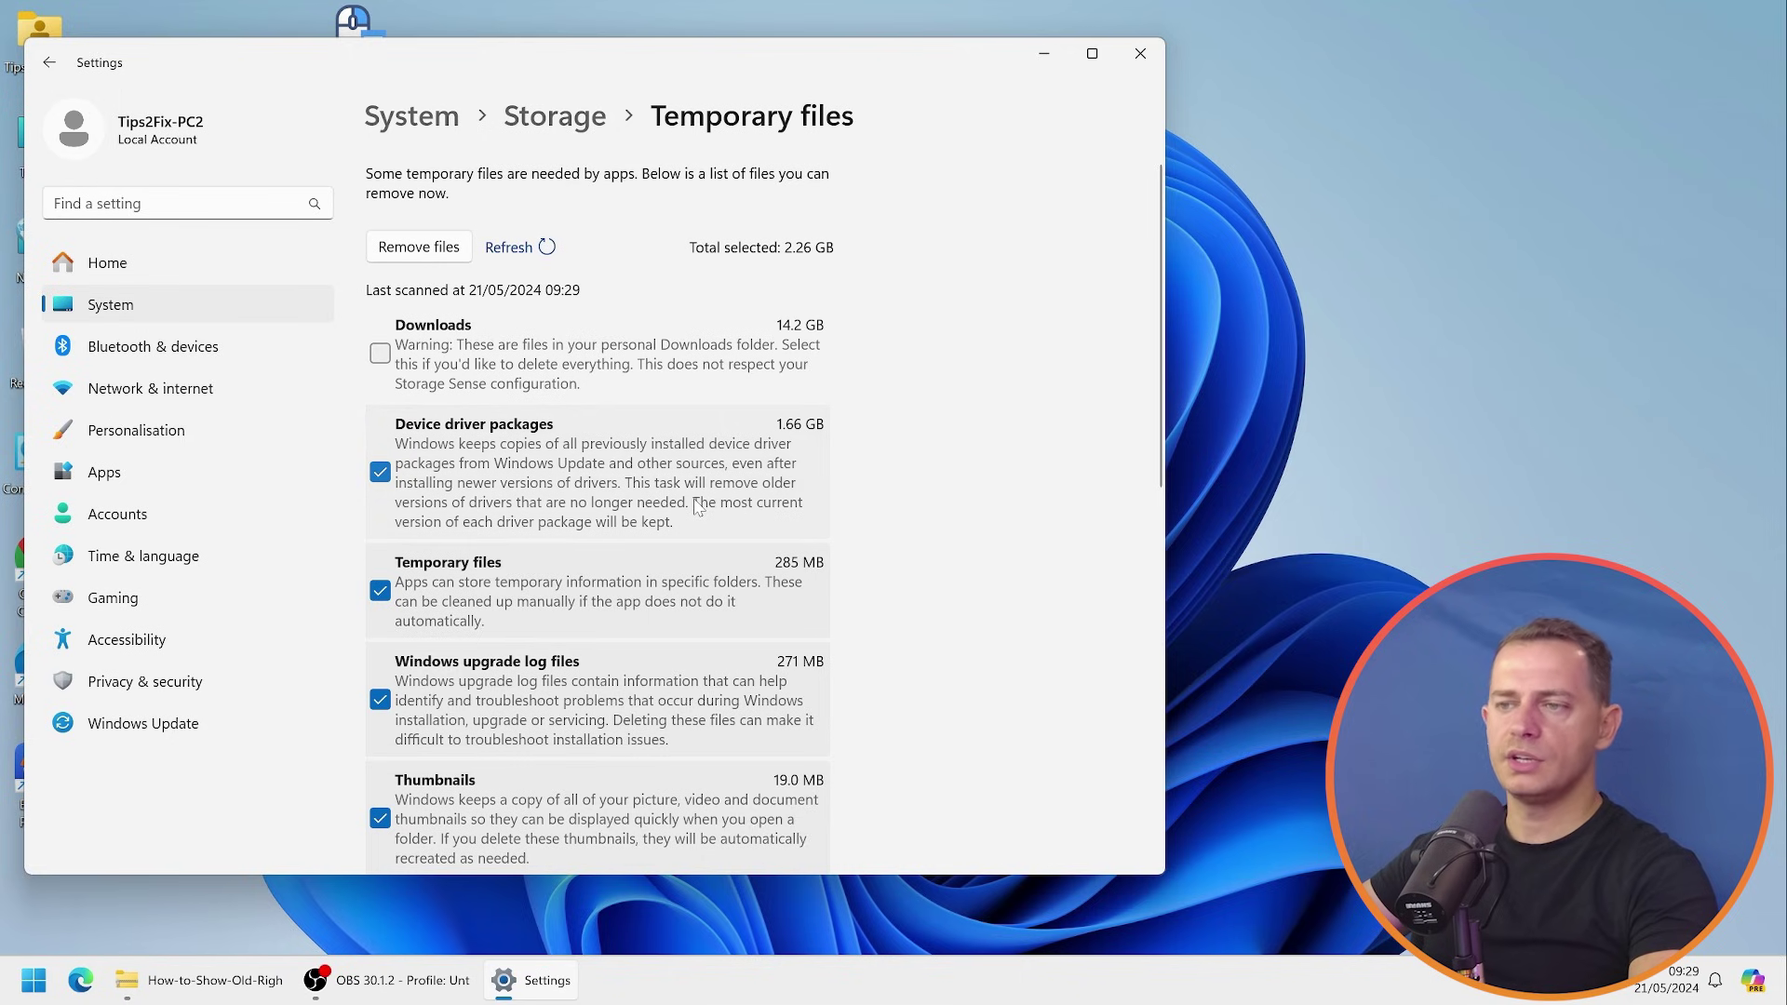
- Review the listed temporary file categories, leaving Downloads unselected, and permanently remove the selected files
scroll(600, 614, down, 6)
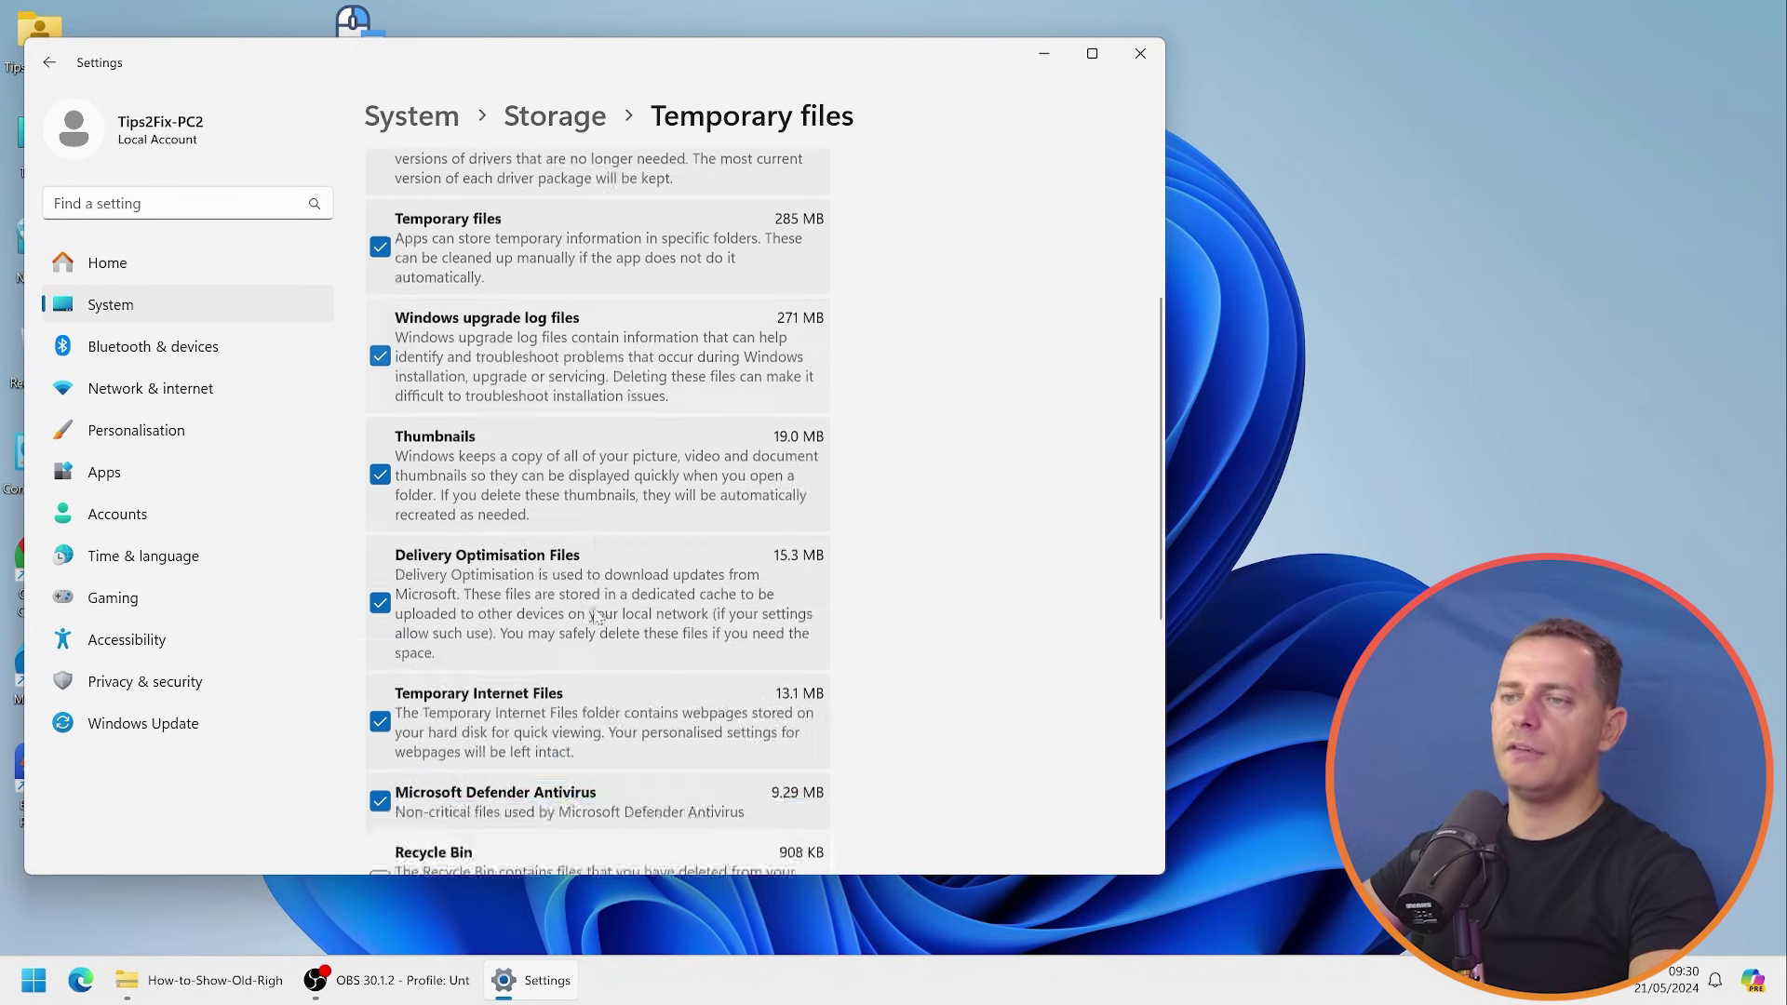
scroll(600, 614, down, 3)
scroll(458, 372, up, 10)
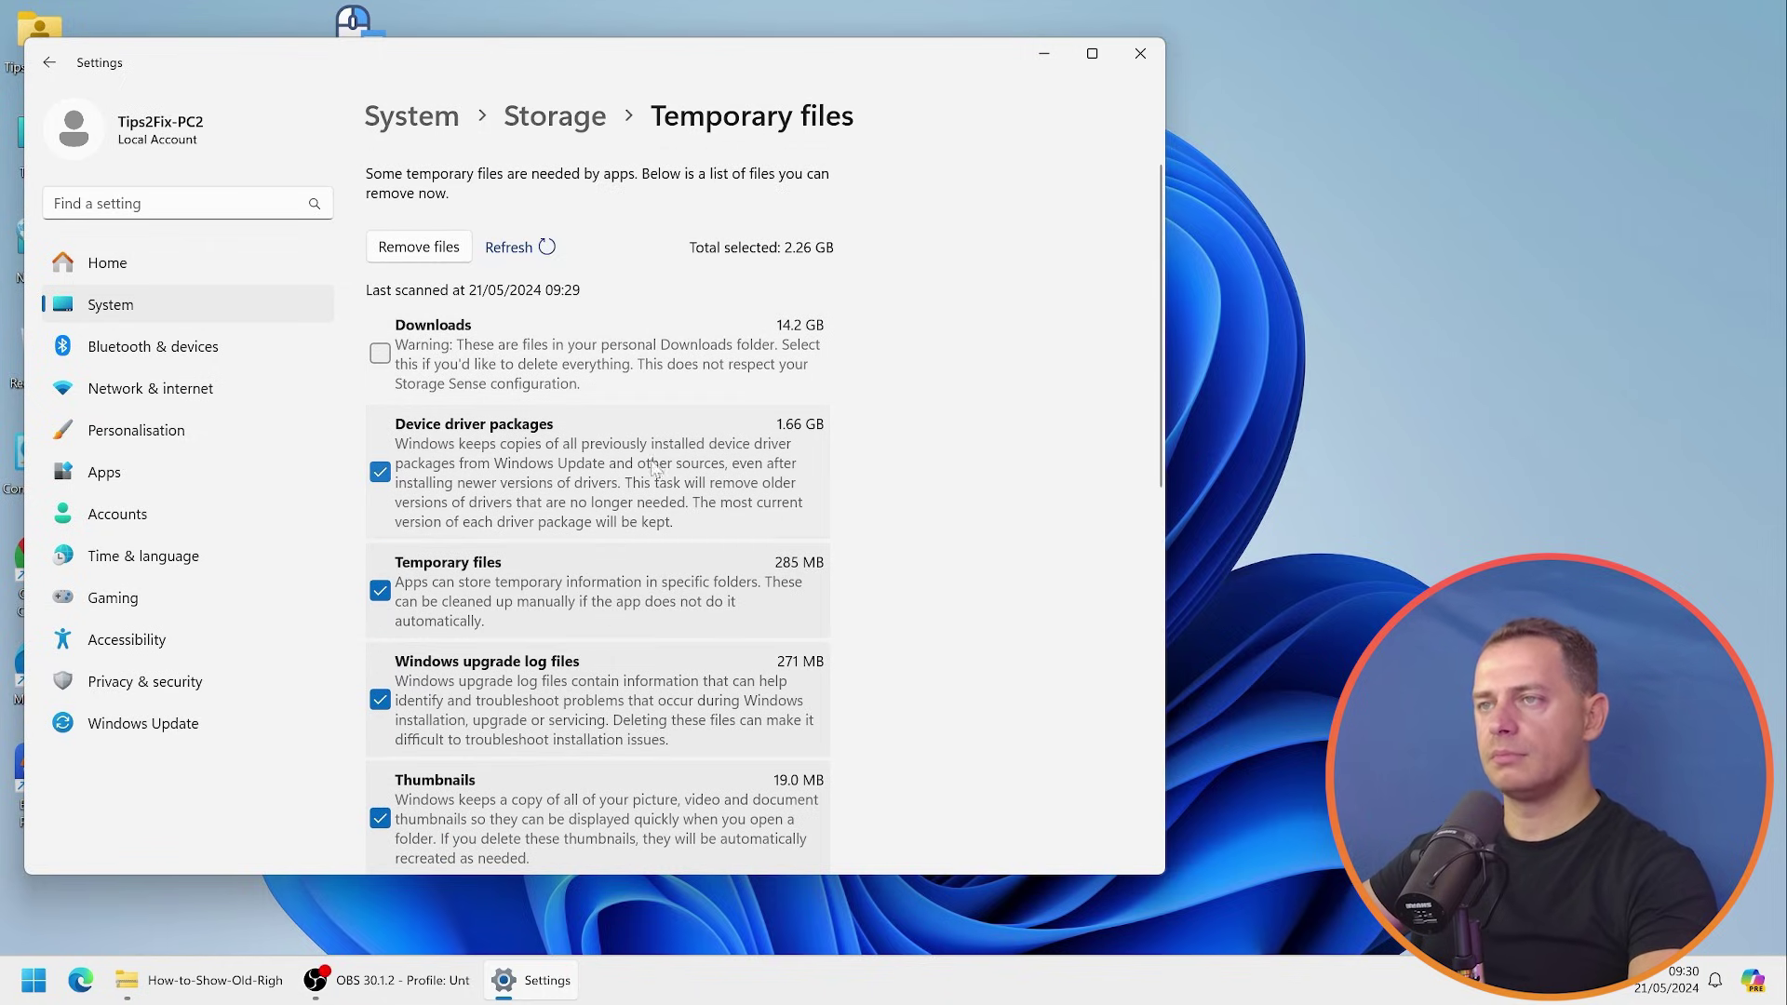
click(424, 251)
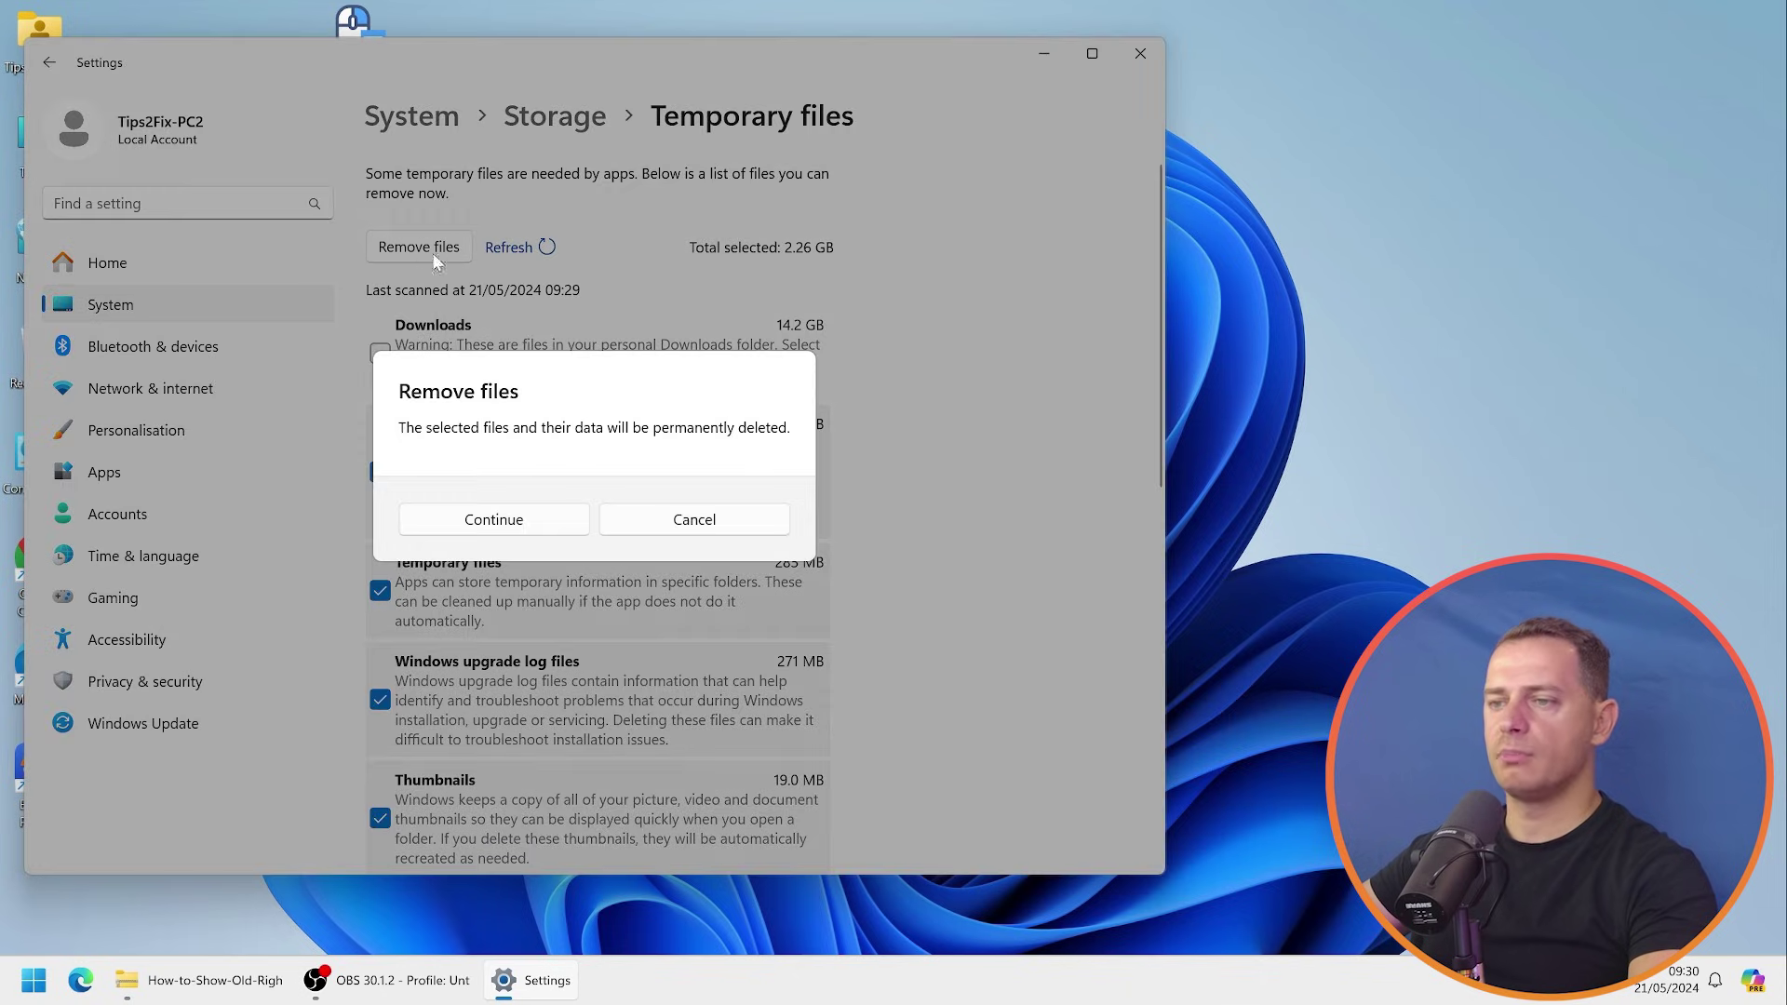
click(494, 521)
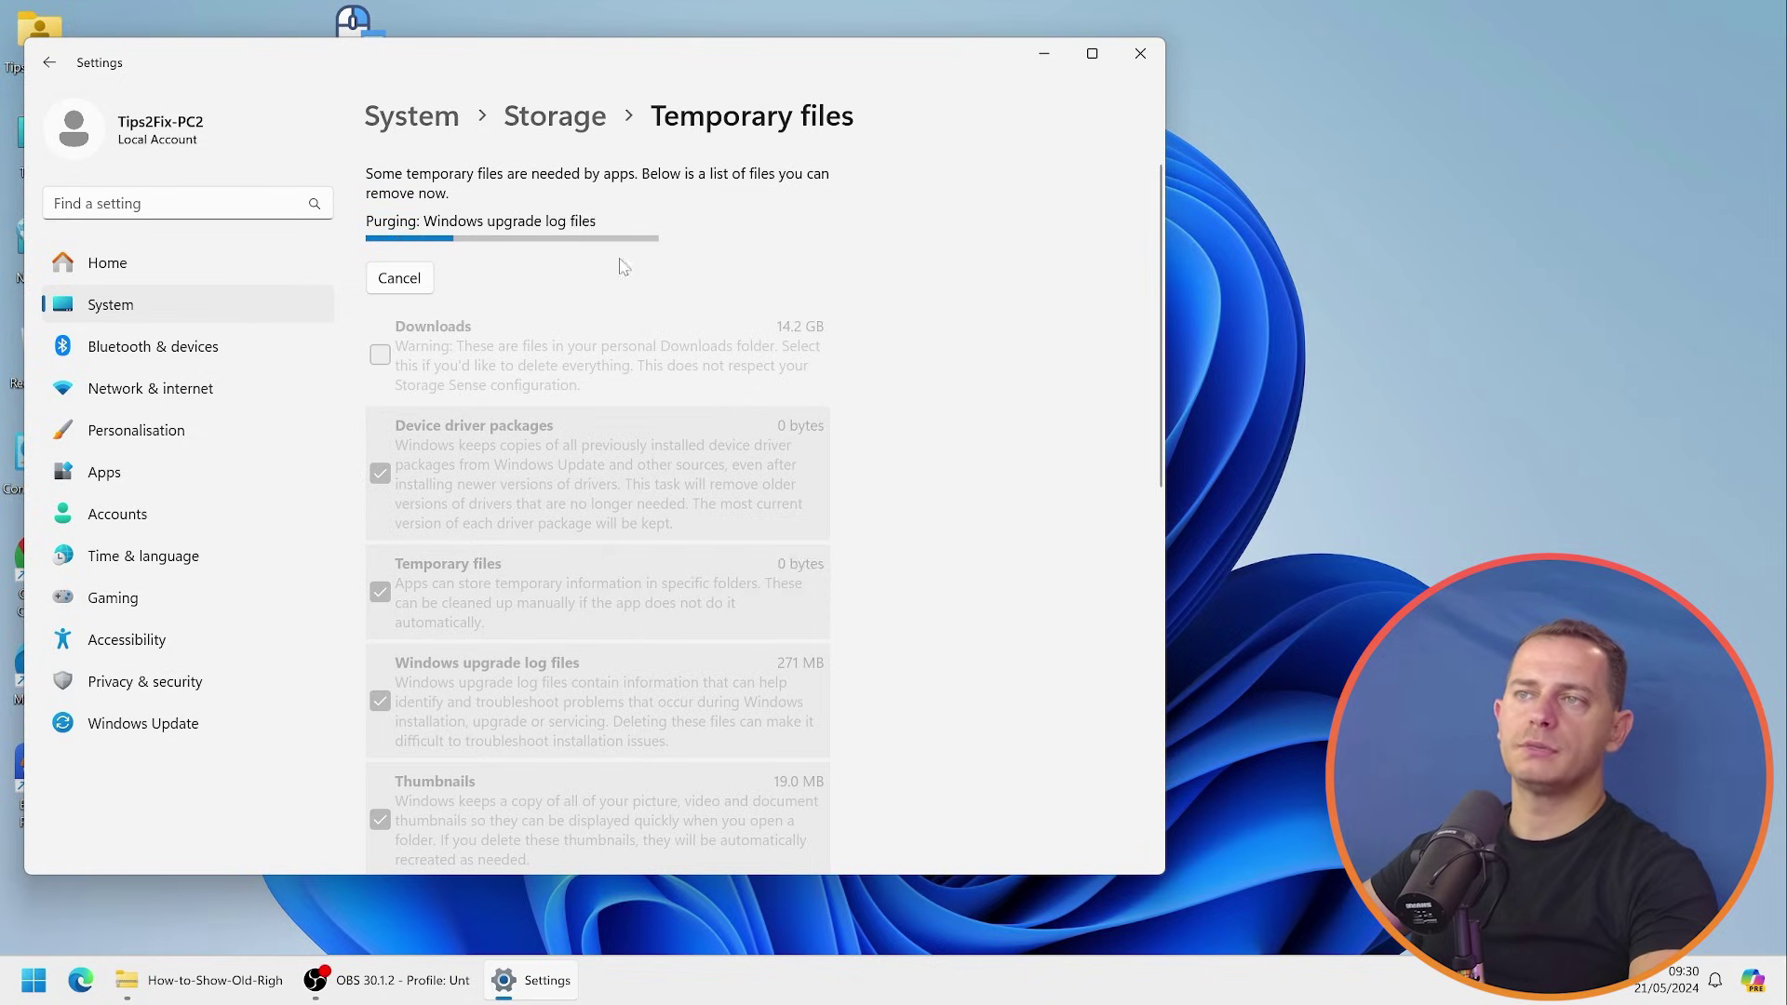
- Turn on Storage Sense, check its cleanup schedule options and return to the Storage page
click(49, 62)
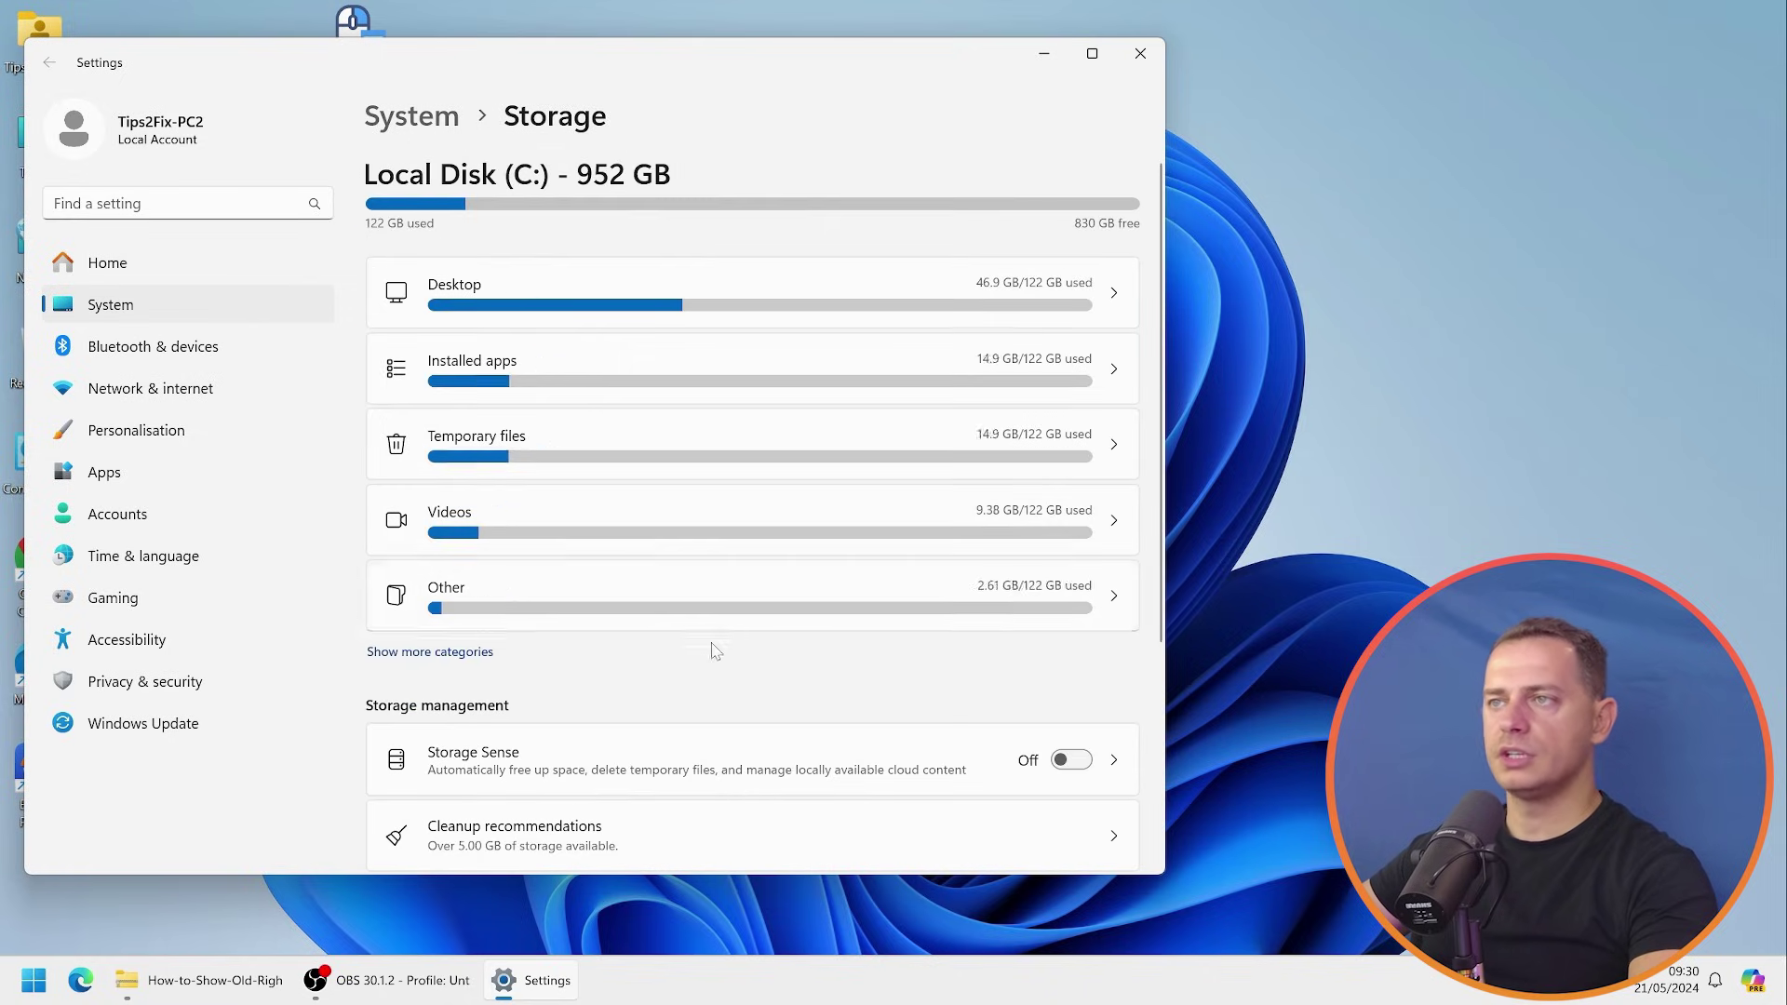
scroll(792, 633, down, 3)
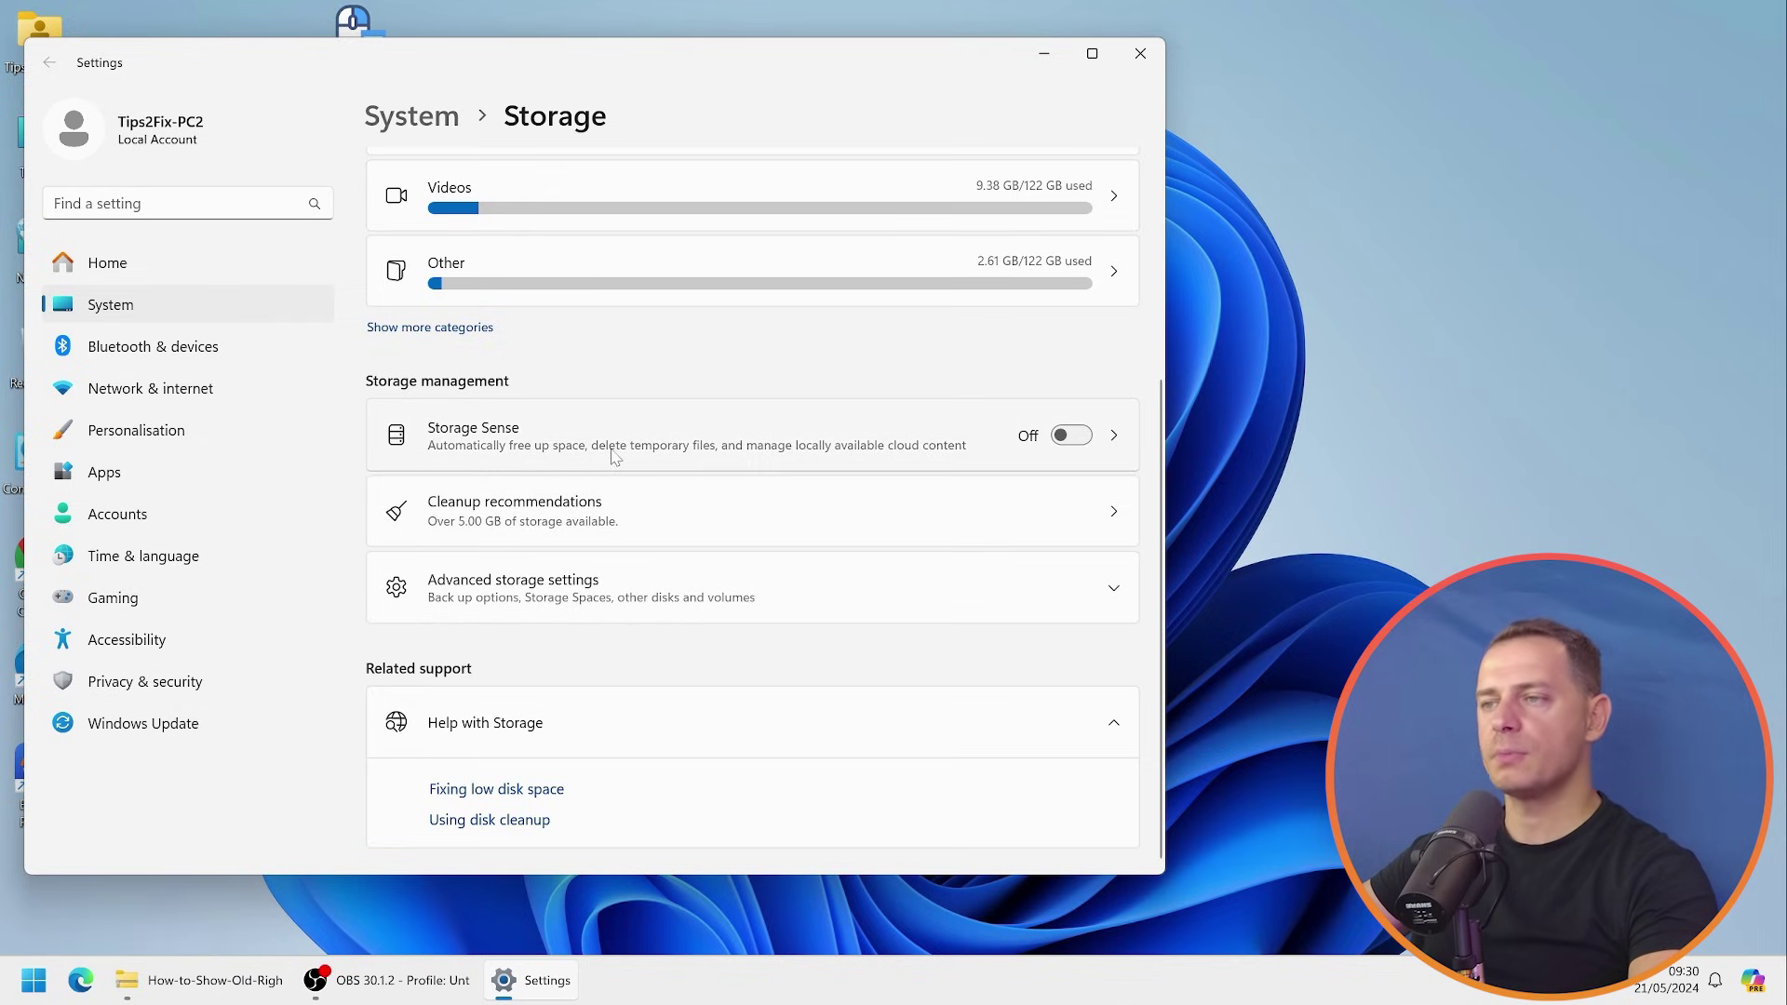
click(1072, 436)
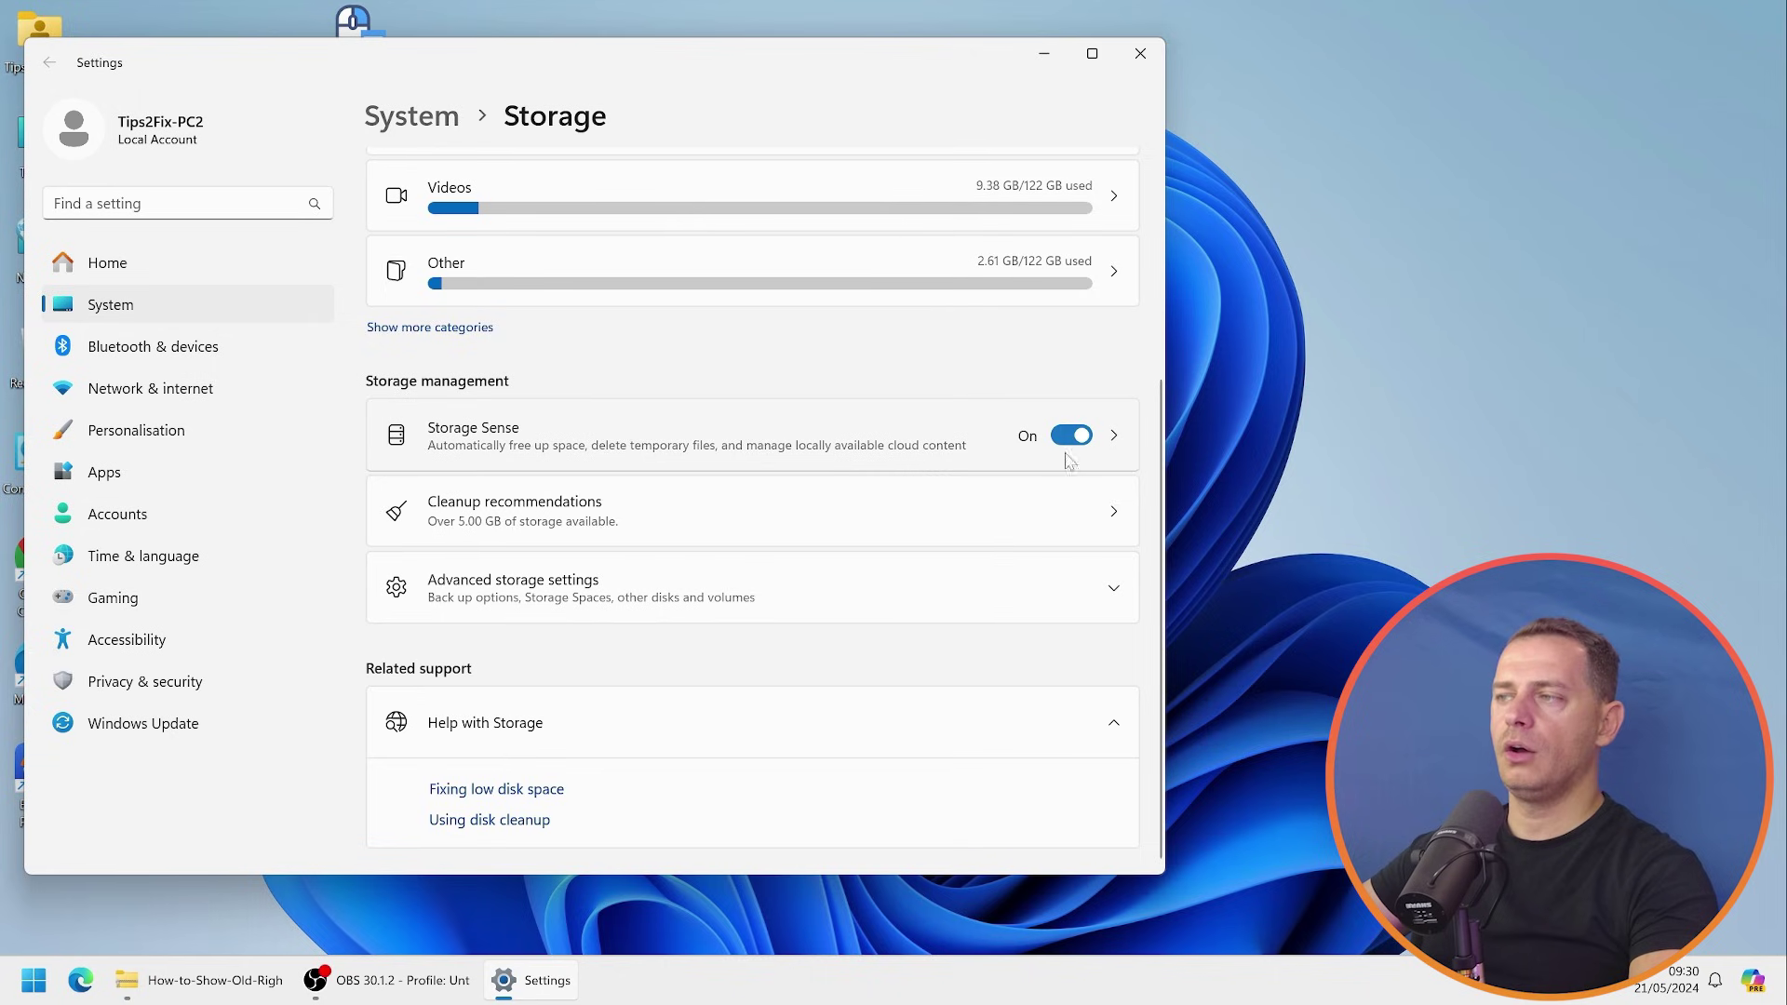
click(1109, 439)
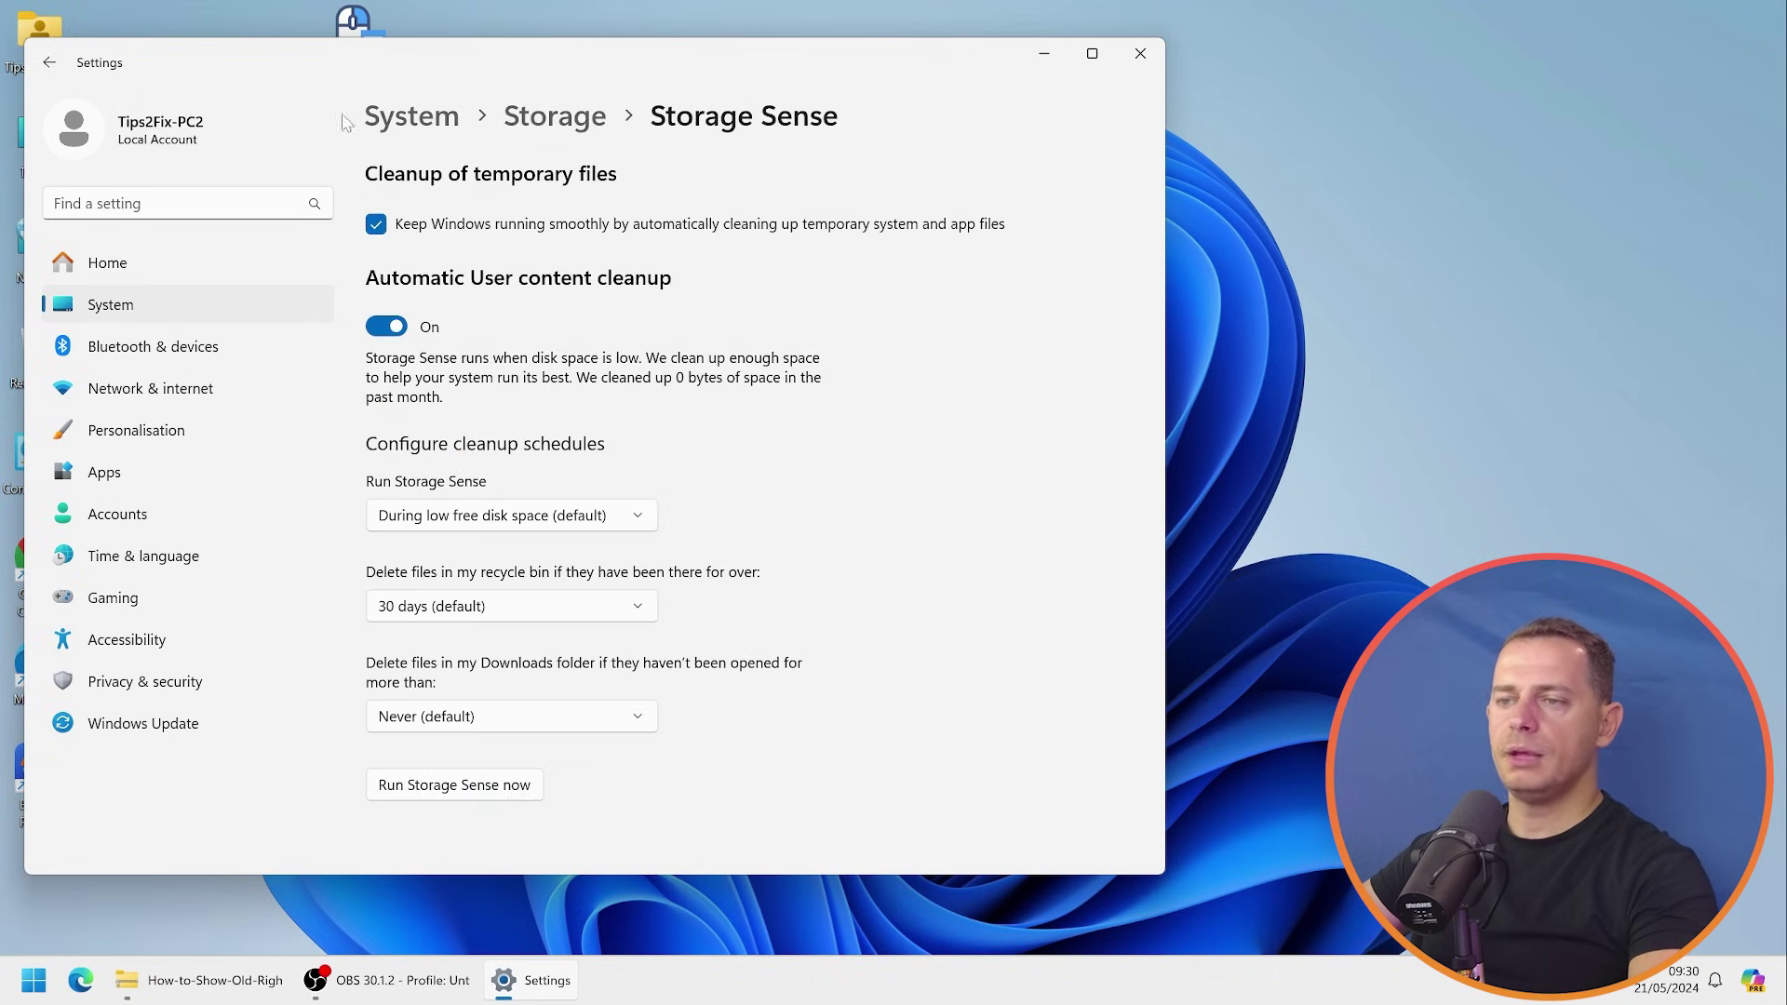
click(50, 68)
scroll(846, 670, up, 1)
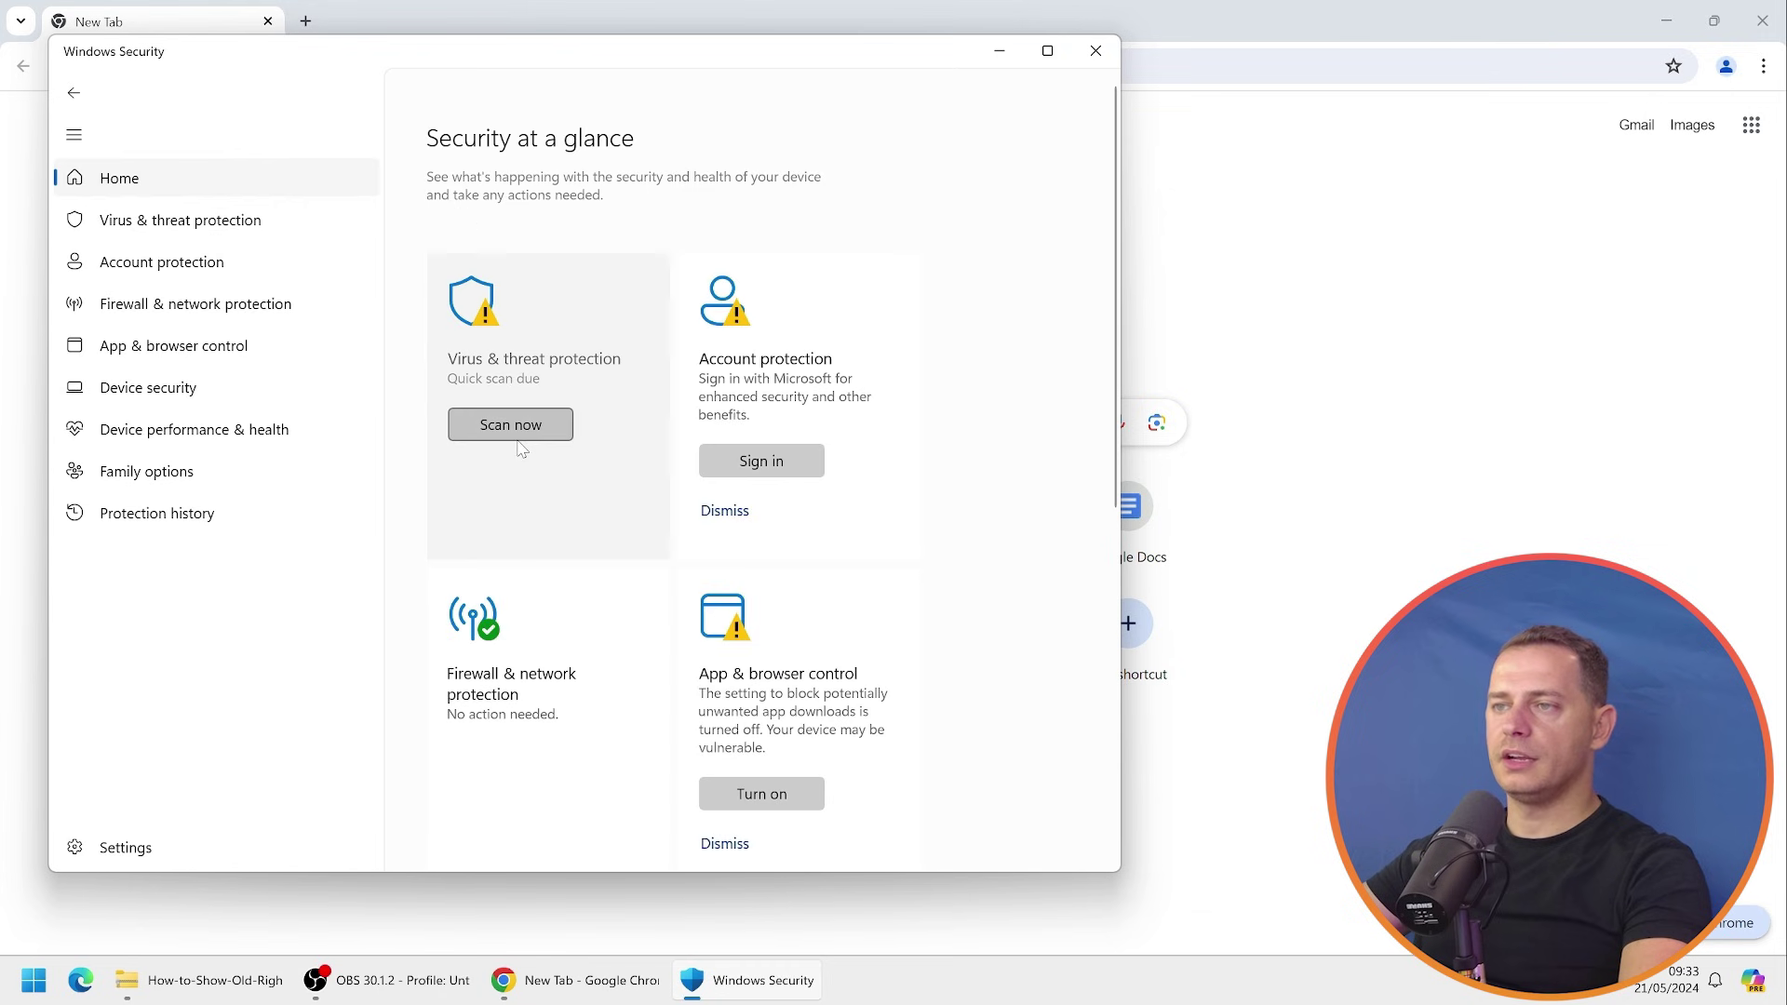
- Start a quick virus and threat scan in Windows Security and minimise its window
click(499, 440)
click(1010, 60)
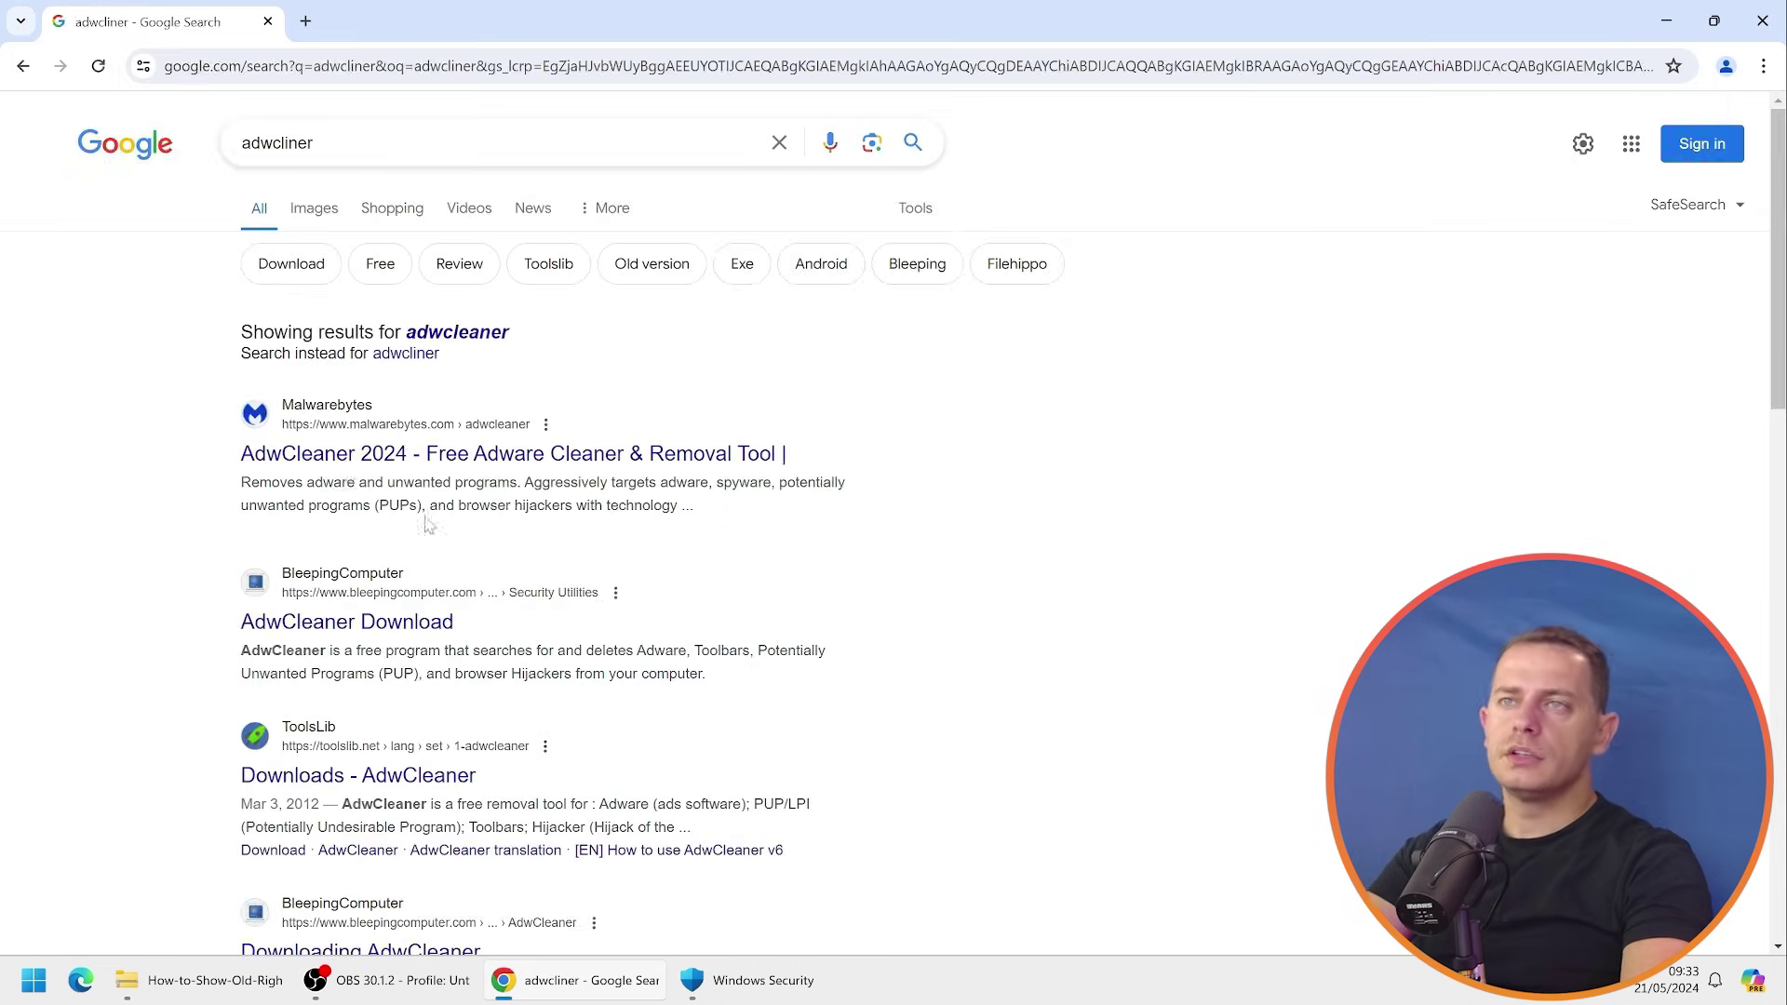
- Download the free AdwCleaner from the Malwarebytes search result in Chrome and open the downloaded program
click(372, 466)
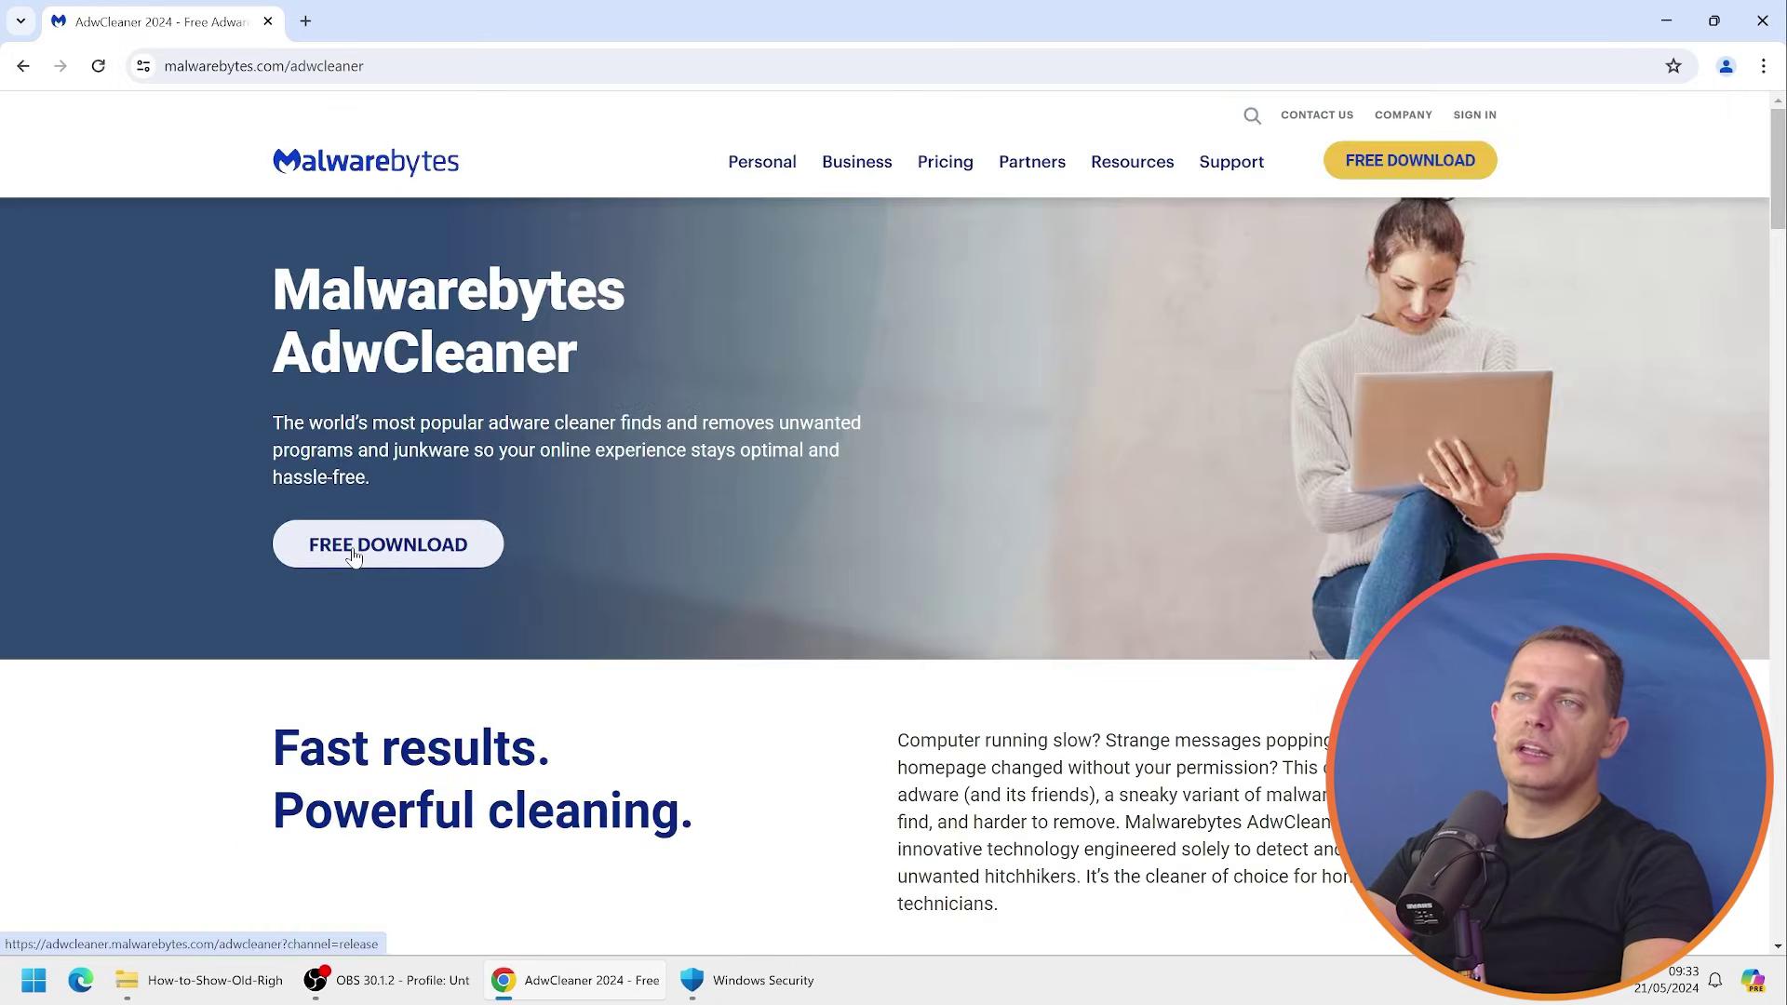
click(358, 554)
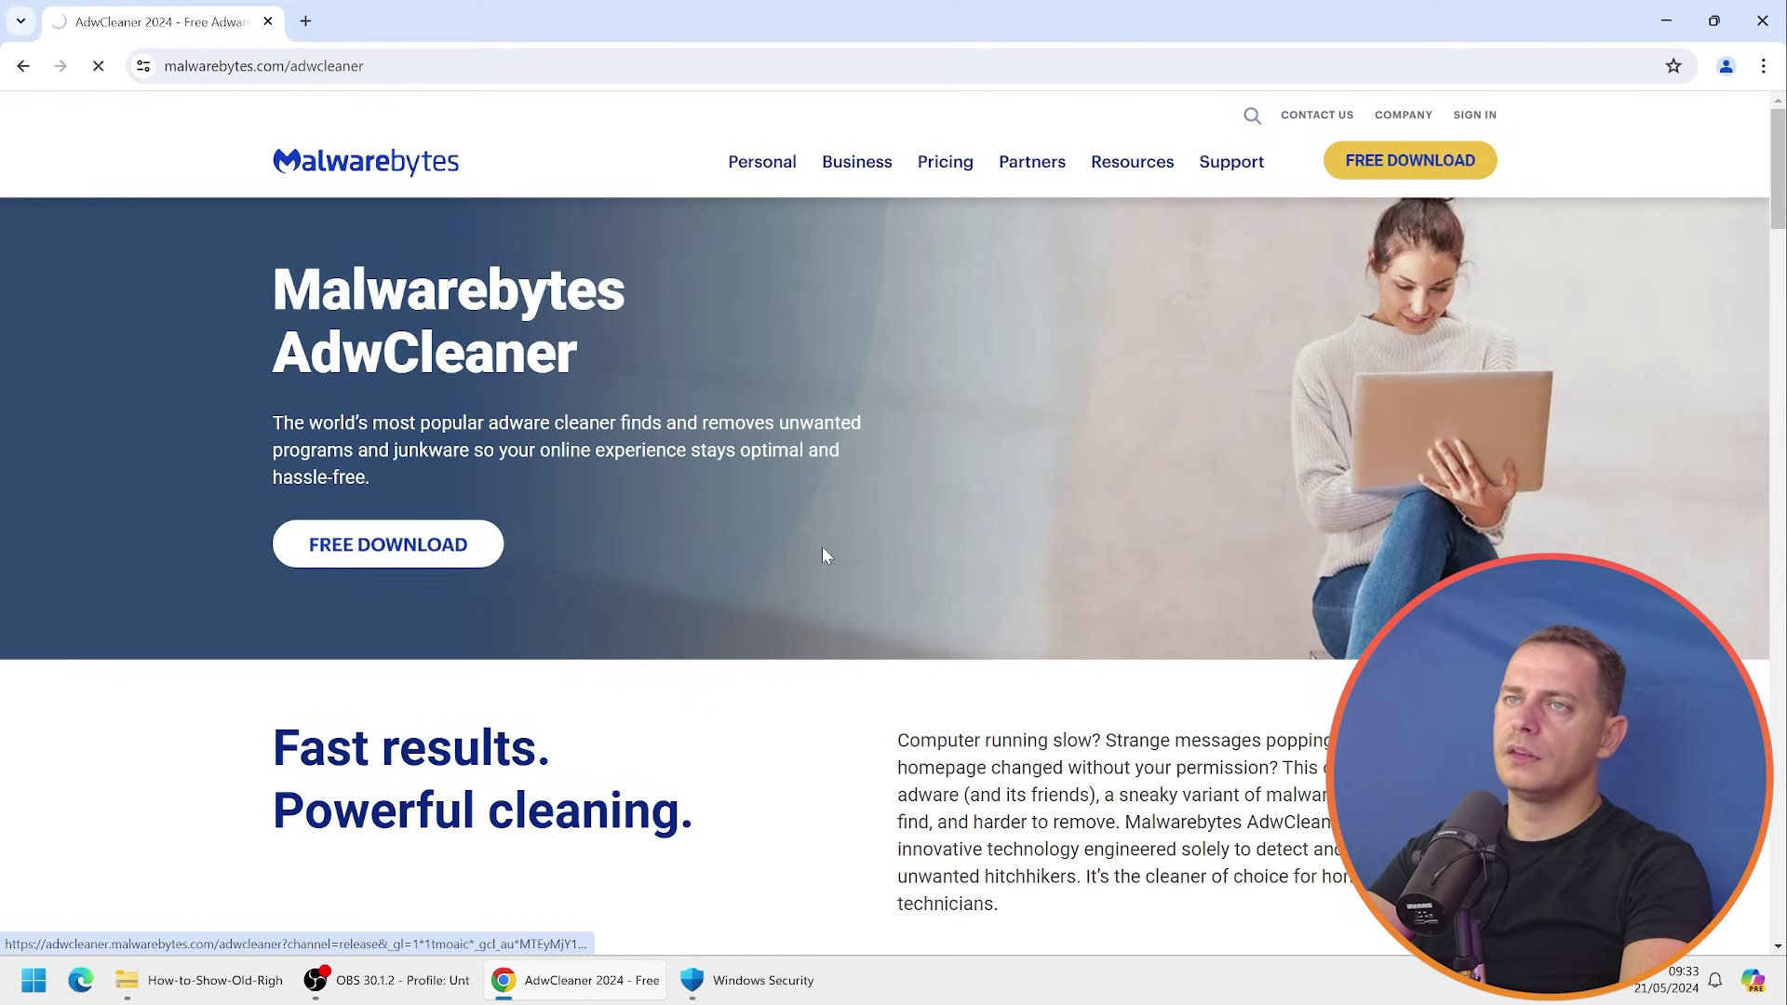
click(1662, 28)
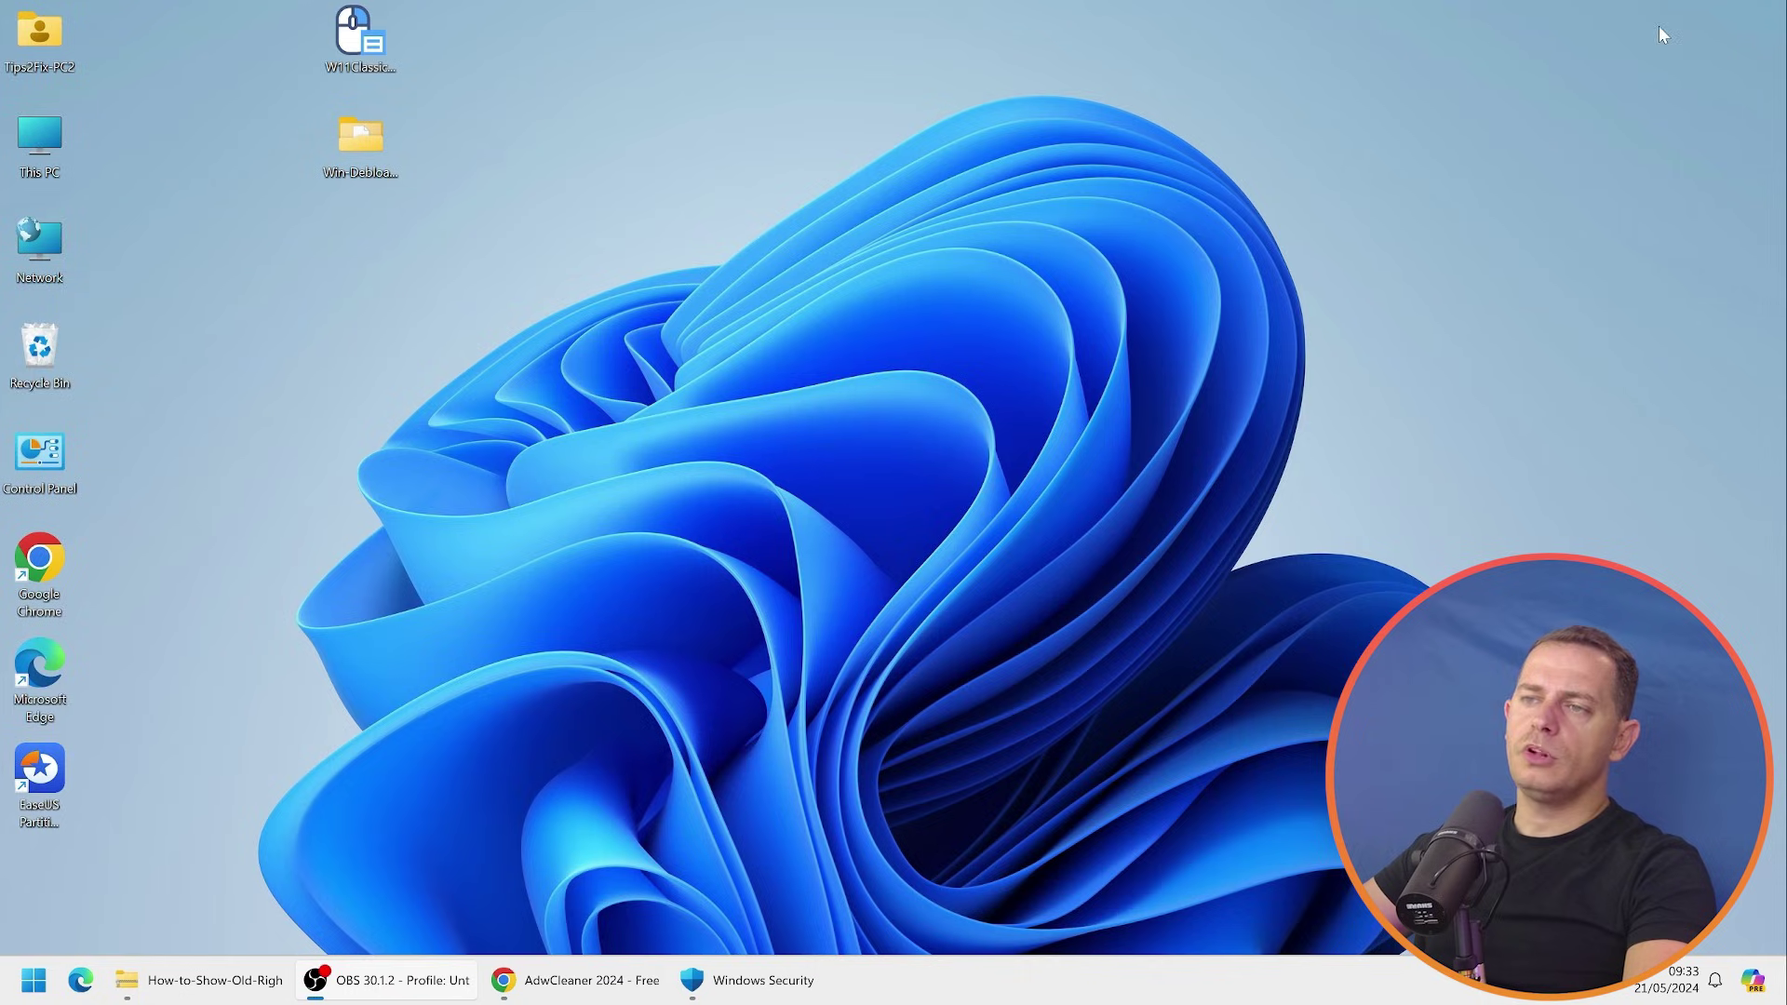
click(586, 981)
click(1480, 121)
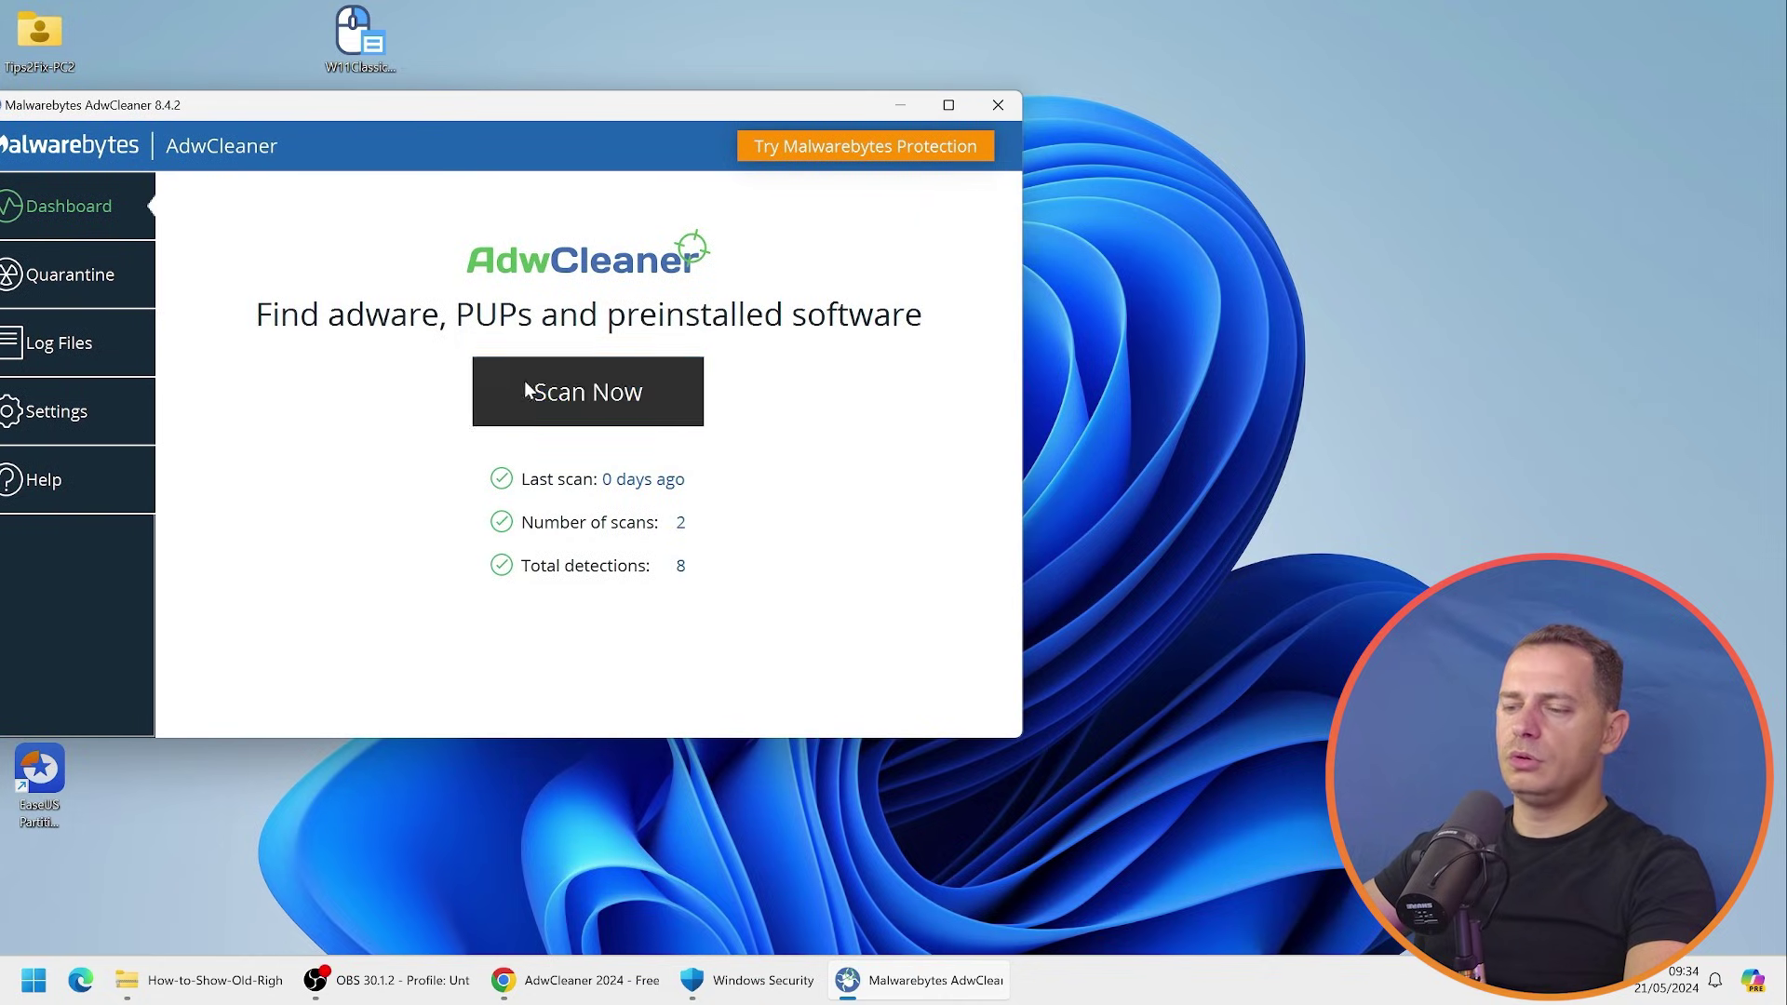
- Run an AdwCleaner scan, dismiss the scan notice and expand the Preinstalled.HPSupportAssistant entry
click(525, 386)
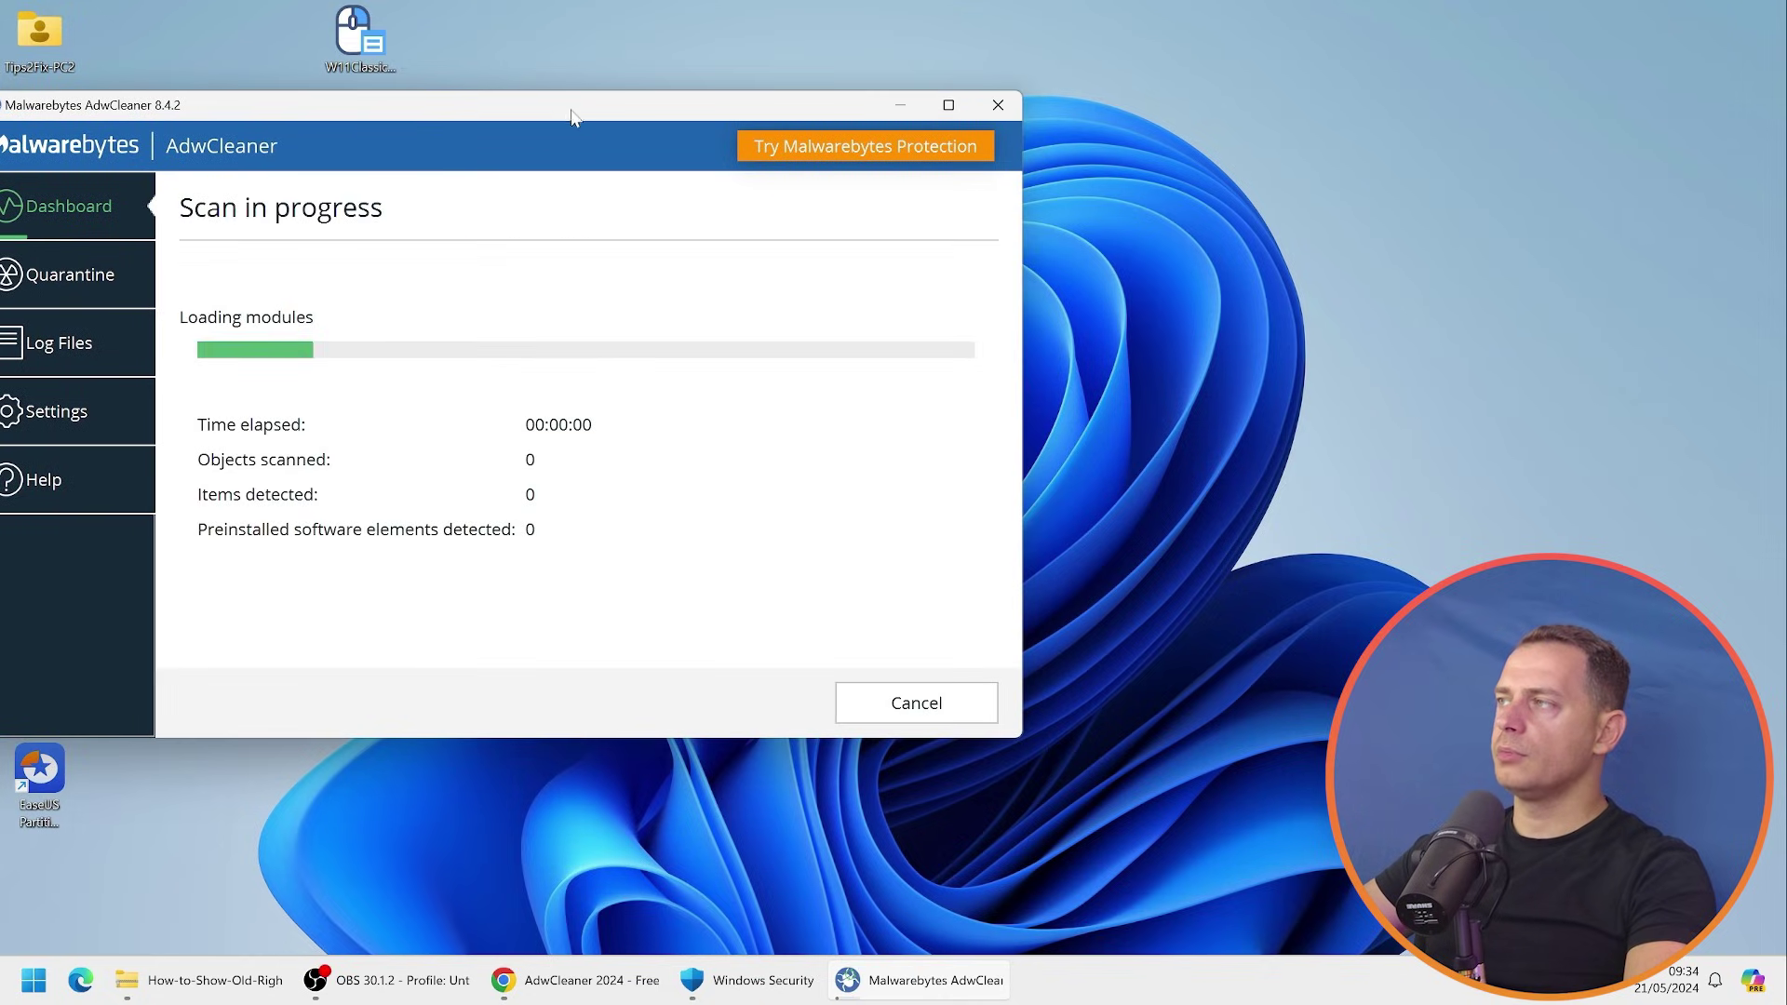
drag(593, 150, 665, 87)
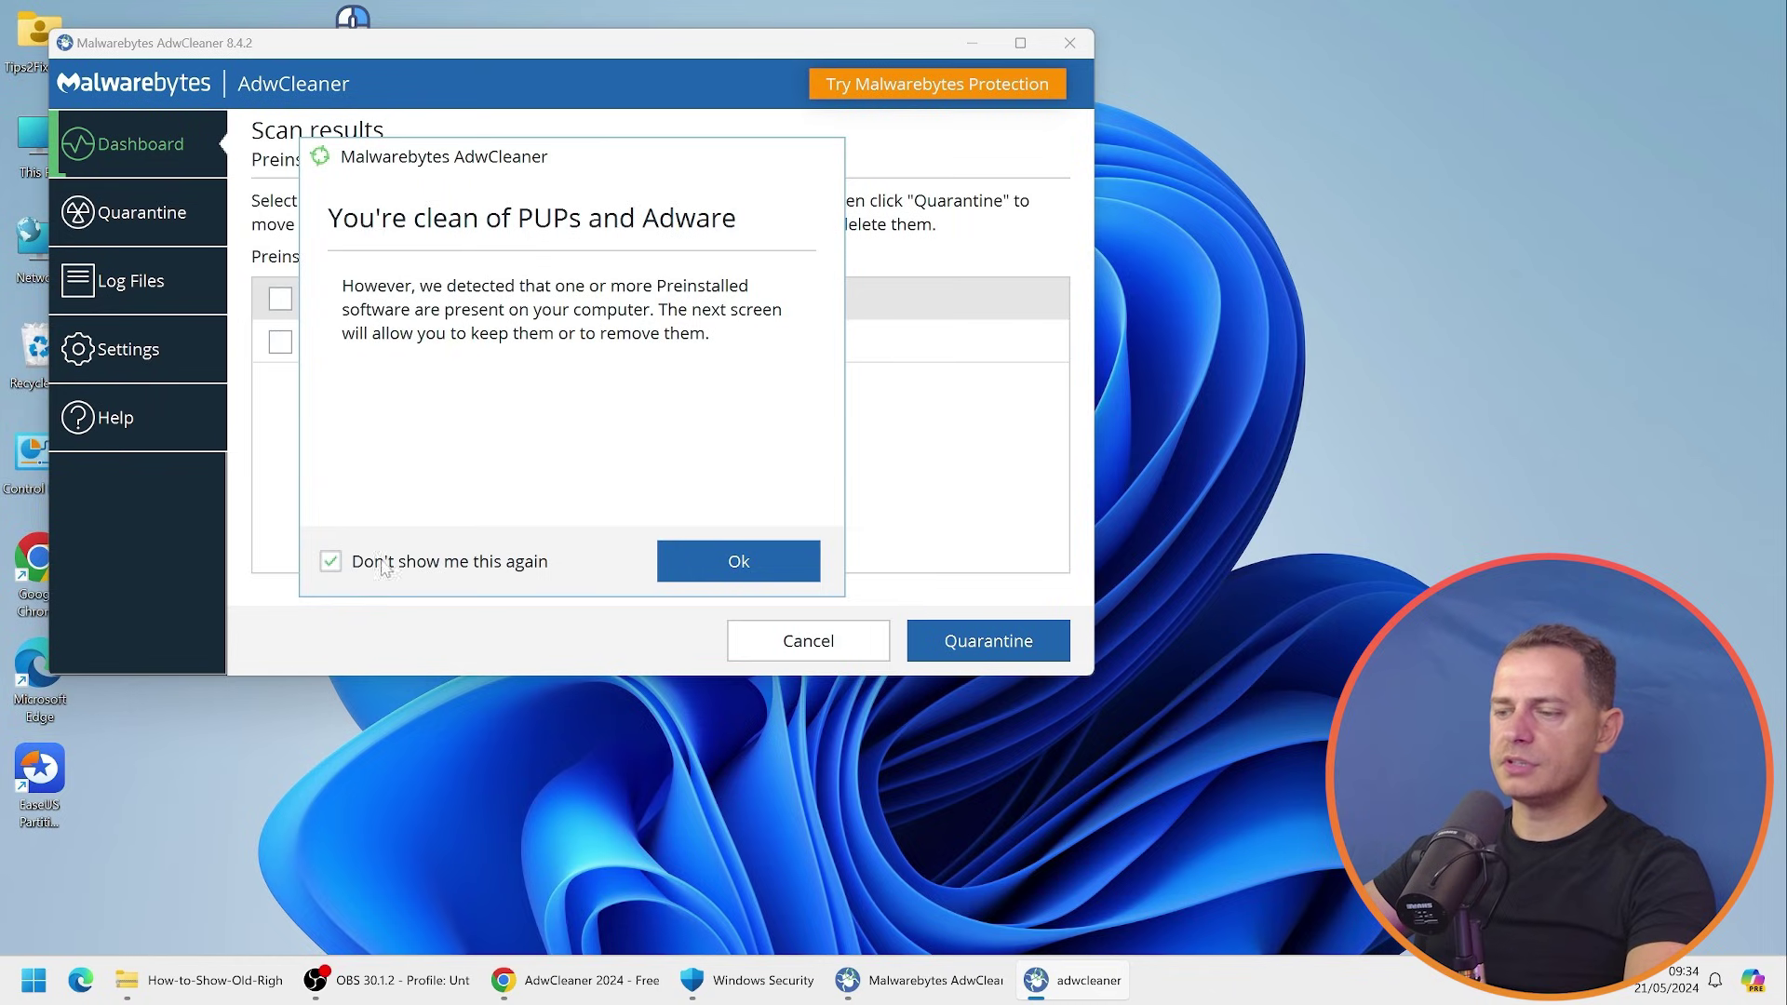
click(694, 558)
click(320, 344)
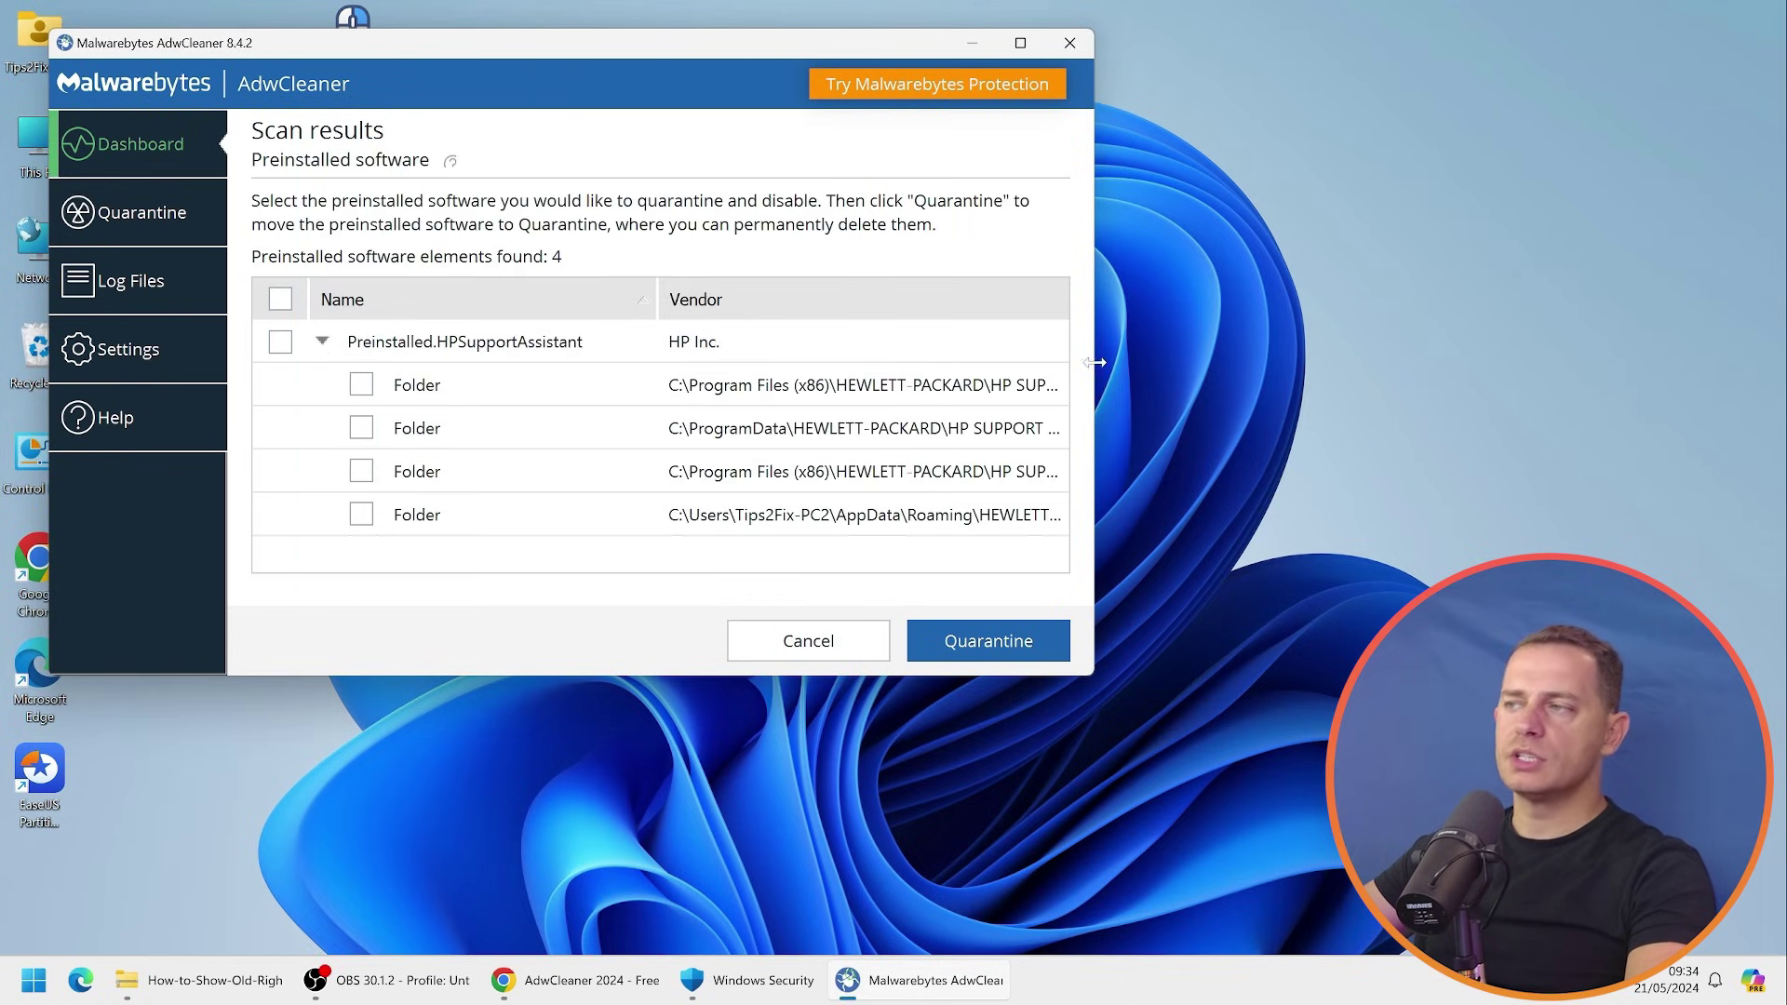
- Widen the AdwCleaner window, select all preinstalled software elements found and quarantine them
drag(1094, 363, 1635, 363)
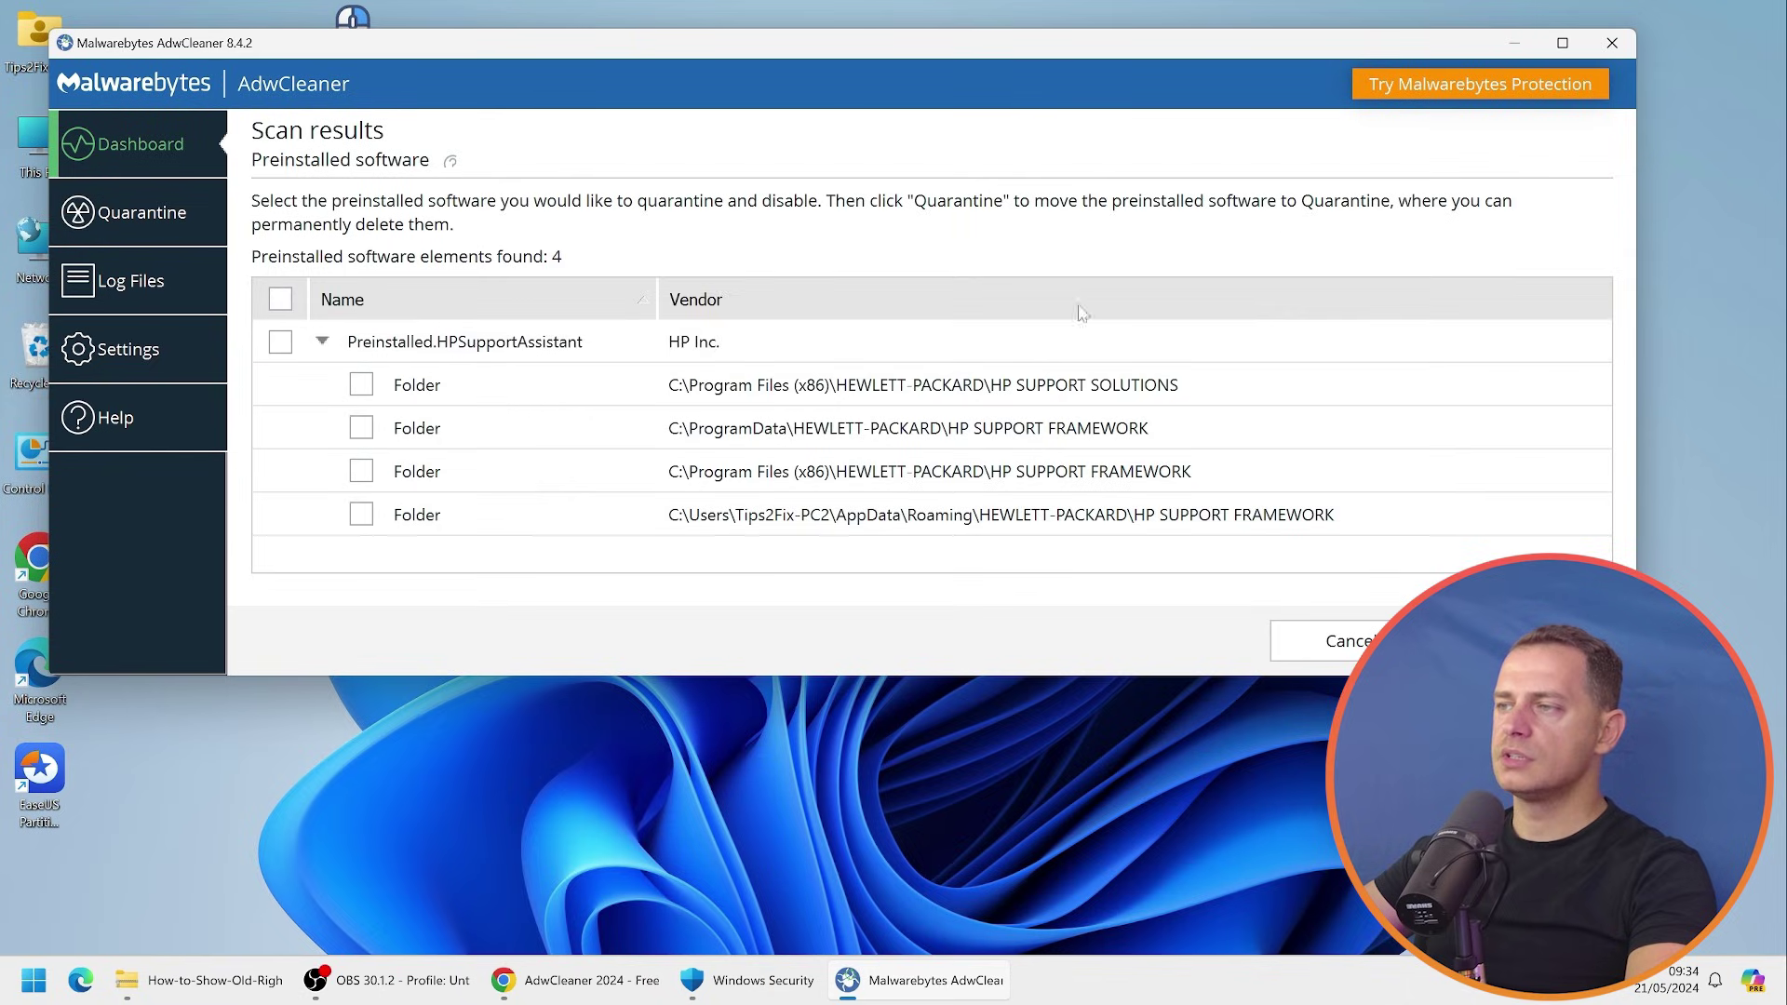
click(280, 299)
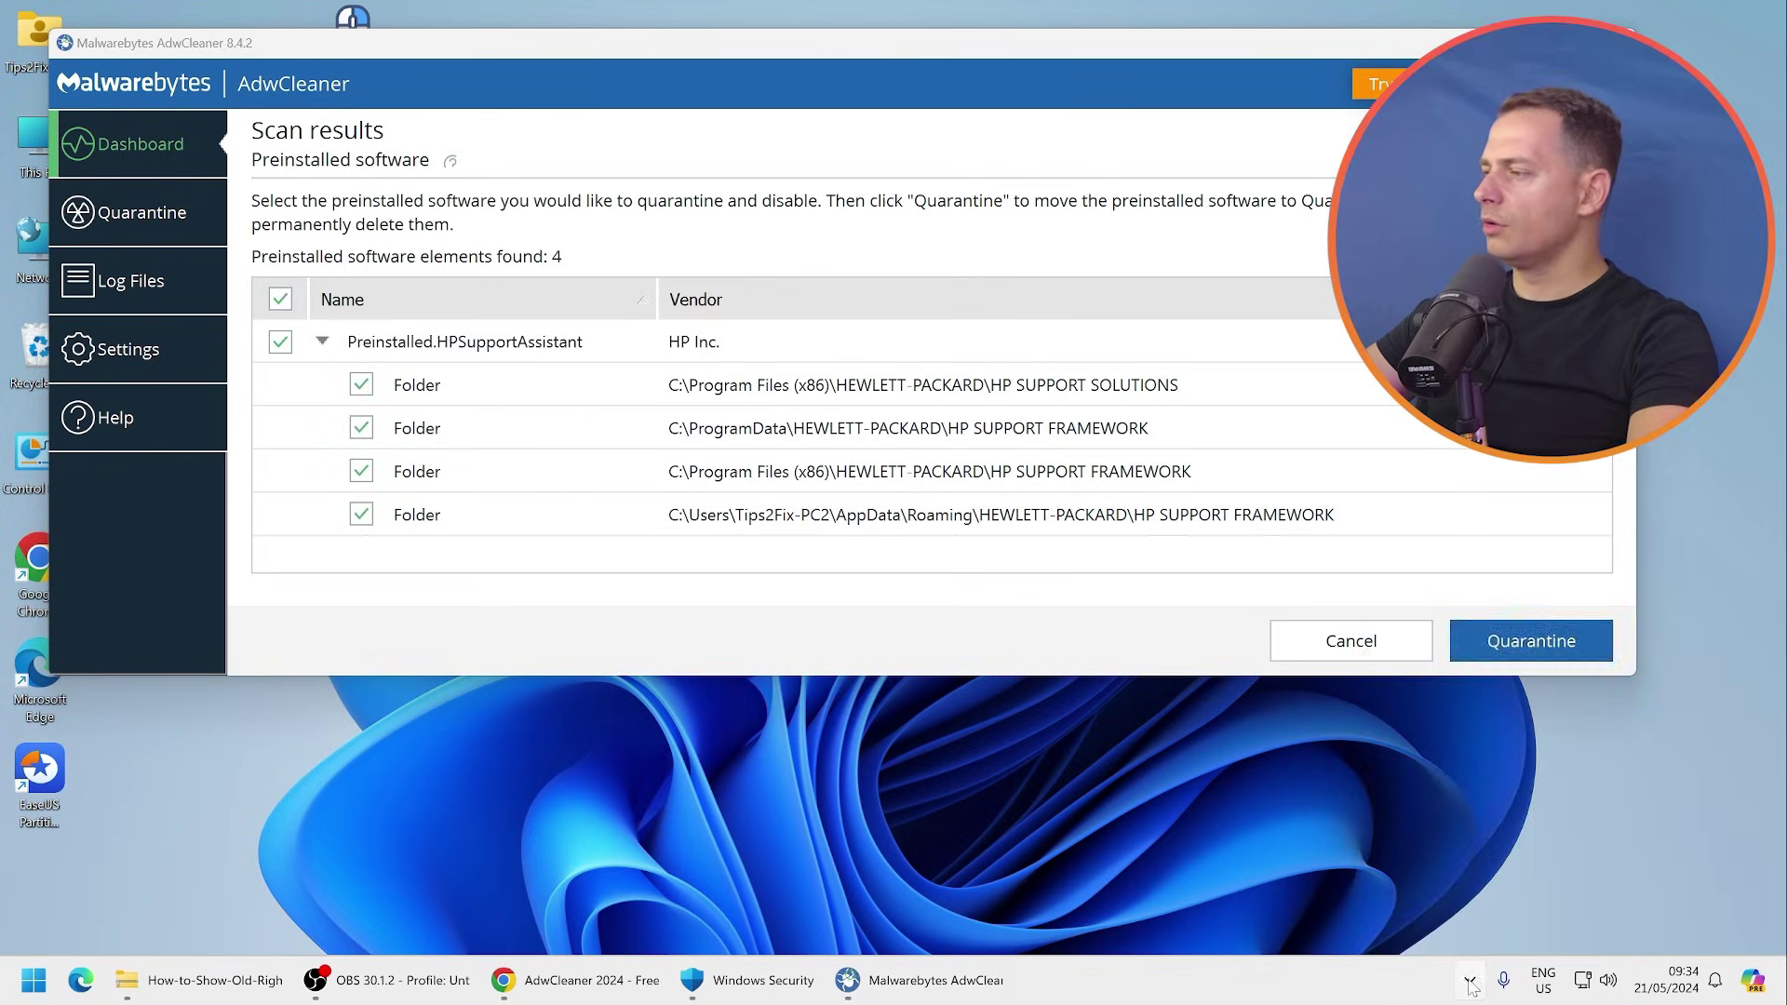
click(1531, 641)
click(973, 445)
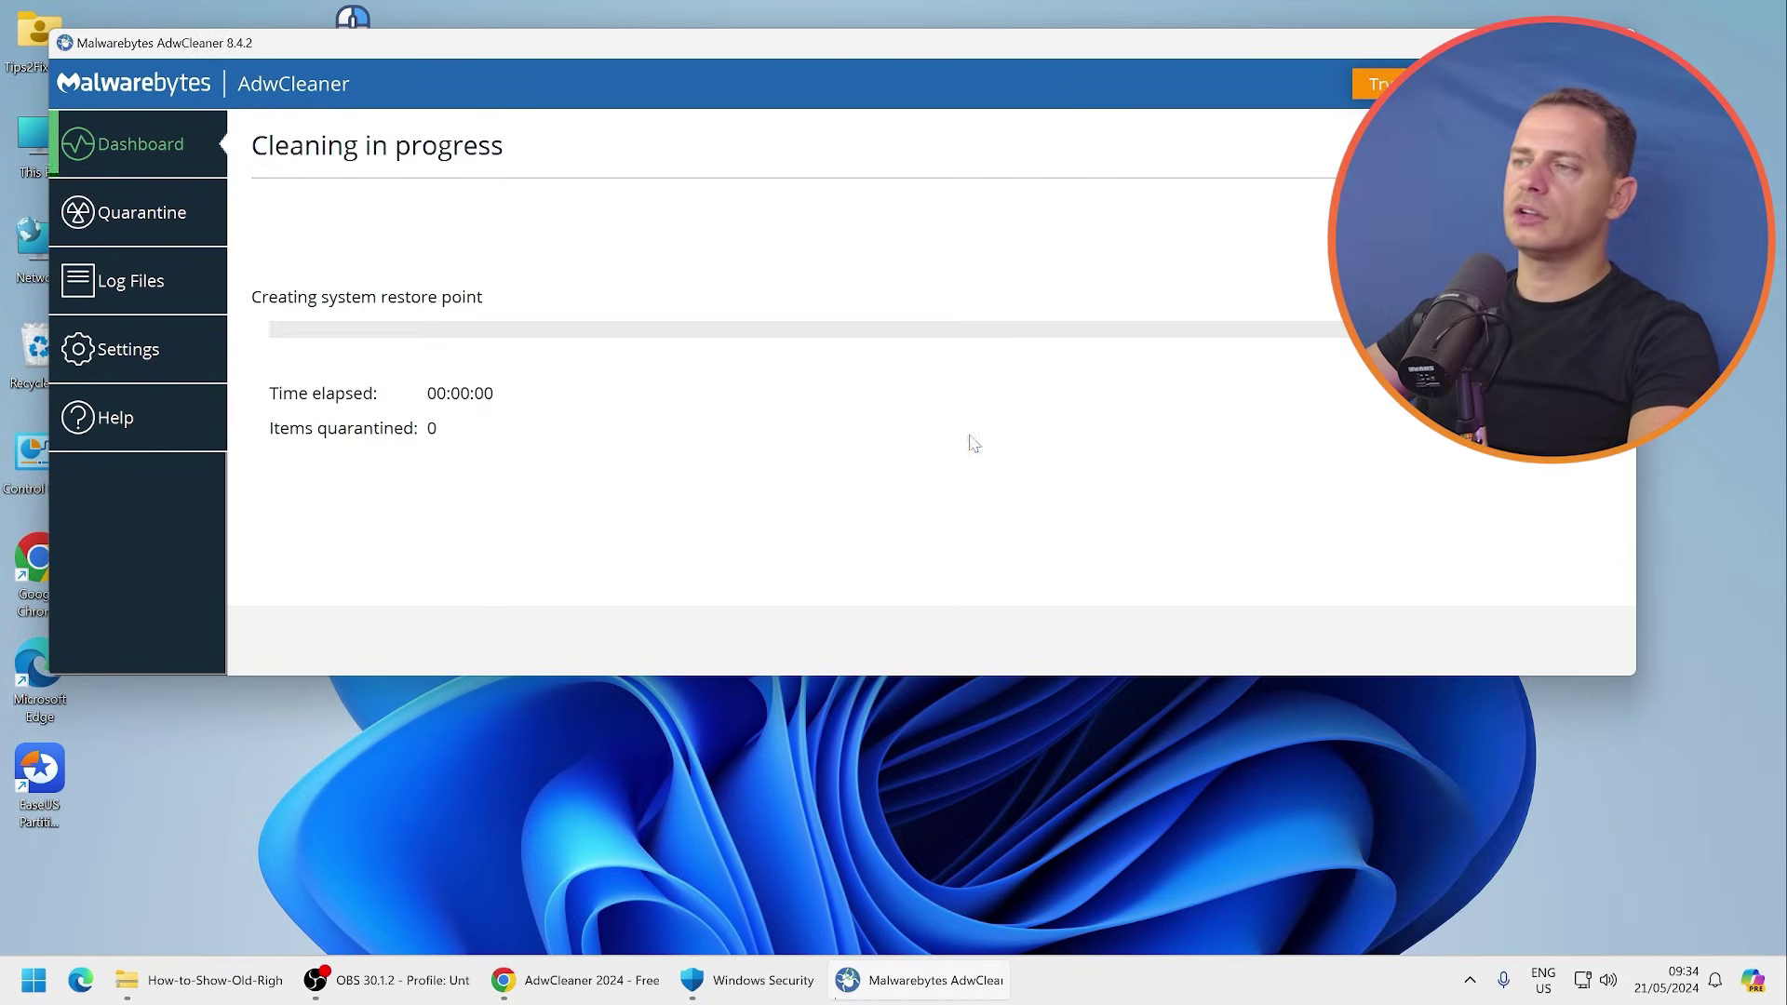